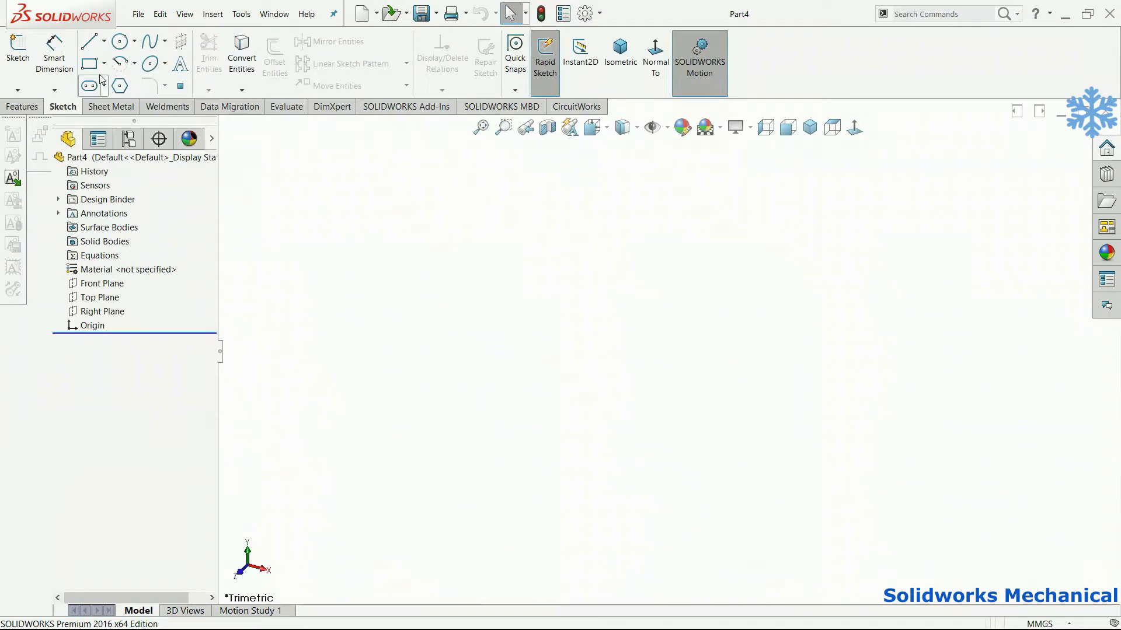
Step: Start a sketch on the Front Plane and draw a vertical line about 85 mm long left of the origin
{"action": "left_click", "coordinate": [89, 41]}
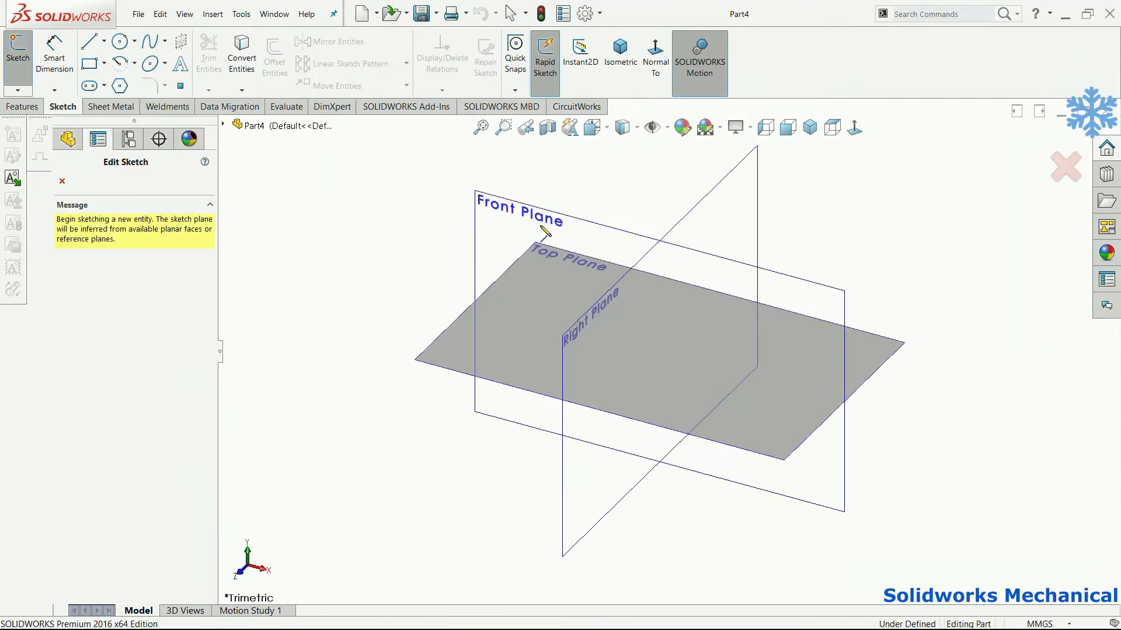
{"action": "left_click", "coordinate": [543, 233]}
{"action": "left_click", "coordinate": [850, 130]}
{"action": "left_click", "coordinate": [86, 42]}
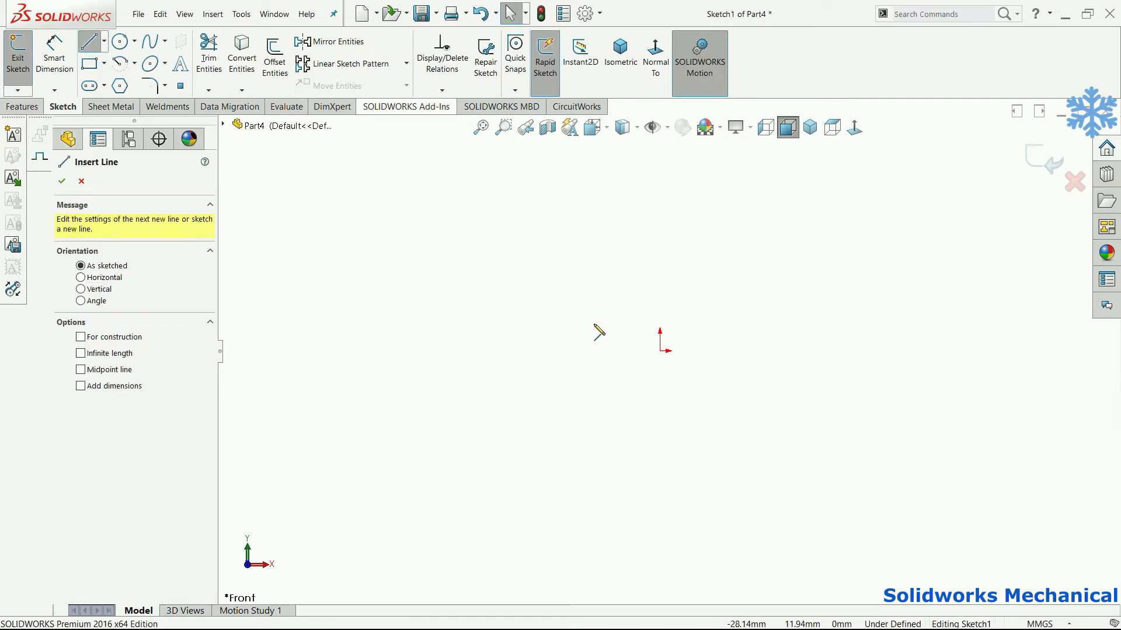
{"action": "left_click", "coordinate": [532, 351]}
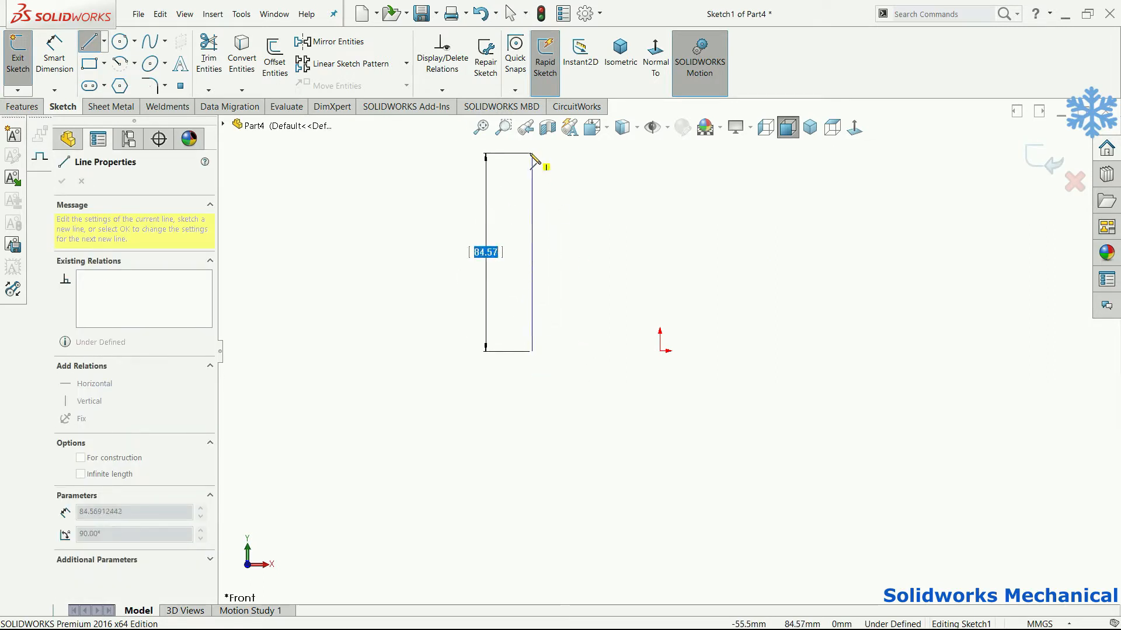
{"action": "left_click", "coordinate": [530, 154]}
{"action": "scroll", "coordinate": [542, 163], "scroll_direction": "up", "scroll_amount": 2}
{"action": "key", "text": "Escape"}
Step: Draw a second vertical line about 85 mm long right of the origin and make it equal to the first
{"action": "key", "text": "l"}
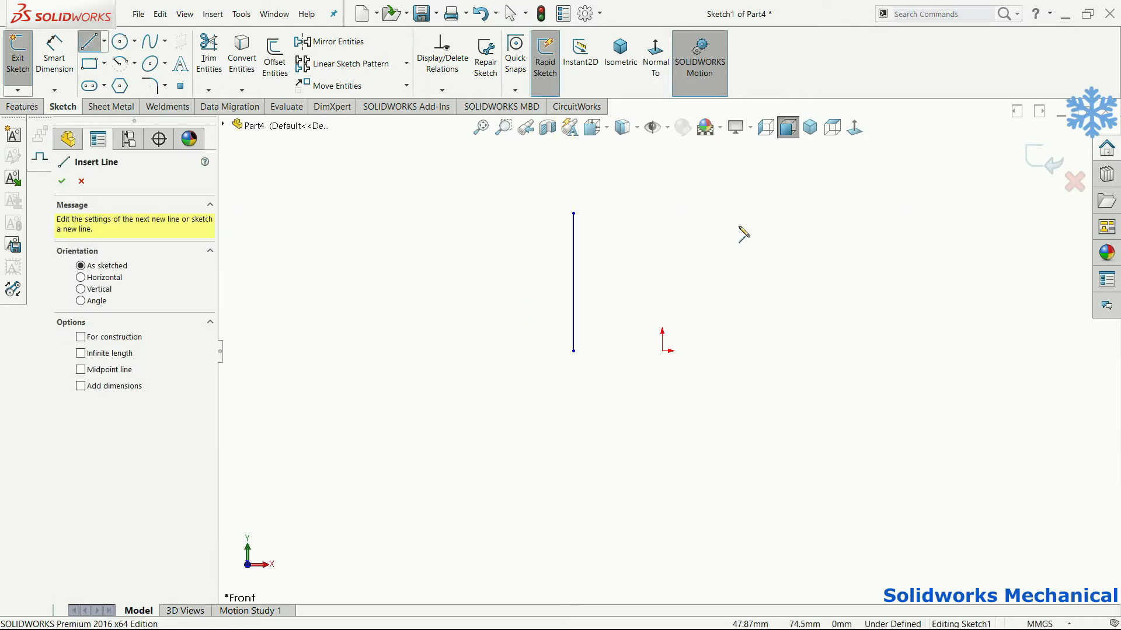
{"action": "left_click", "coordinate": [728, 213]}
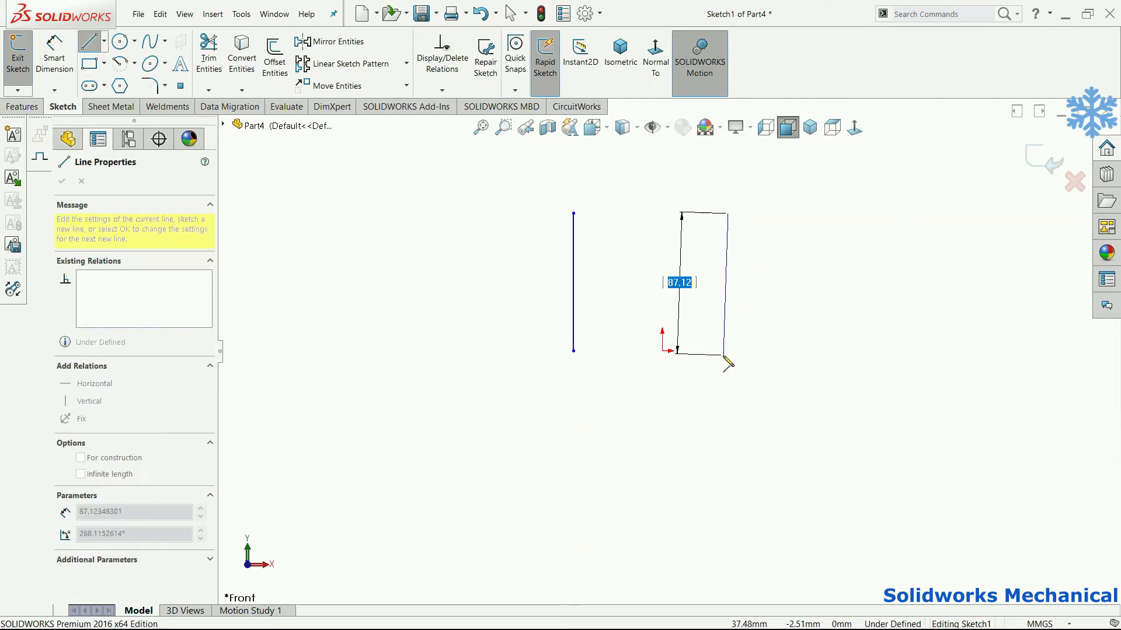
{"action": "left_click", "coordinate": [728, 351]}
{"action": "key", "text": "Escape"}
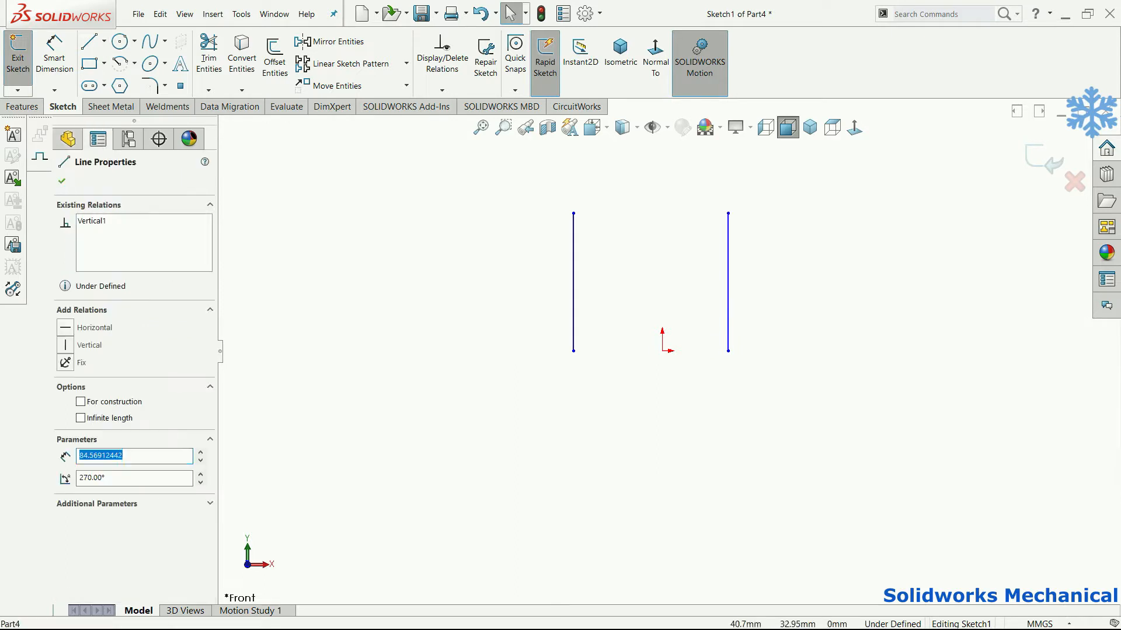
{"action": "left_click", "coordinate": [572, 269], "text": "ctrl"}
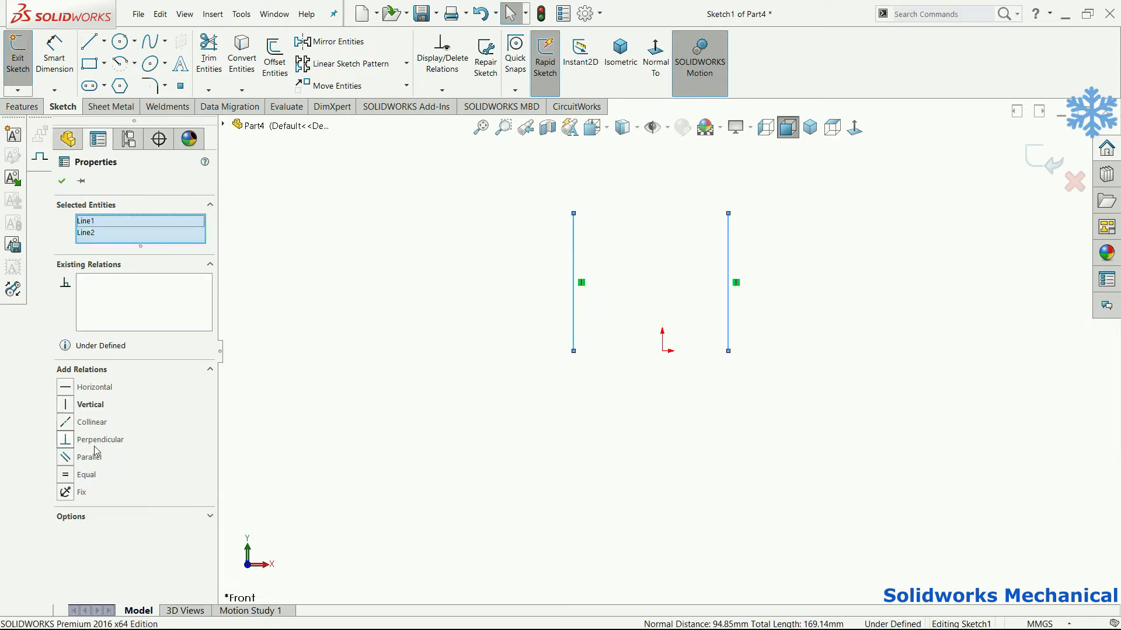
{"action": "key", "text": "Escape"}
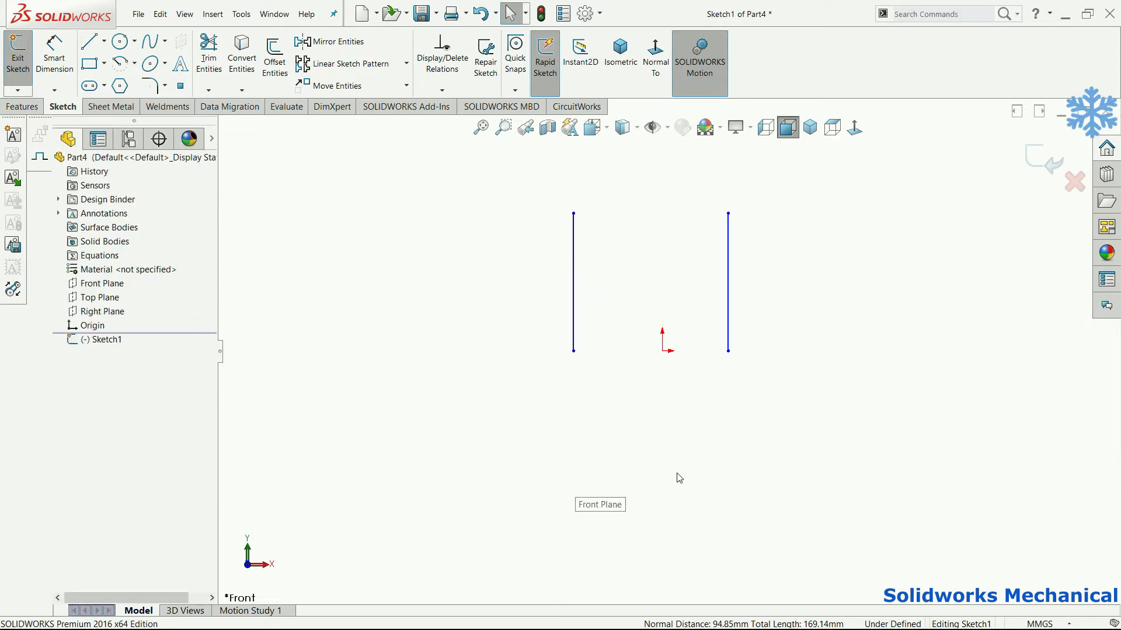
Step: Align the lower endpoints of both vertical lines horizontally with each other and with the origin
{"action": "left_click", "coordinate": [573, 350]}
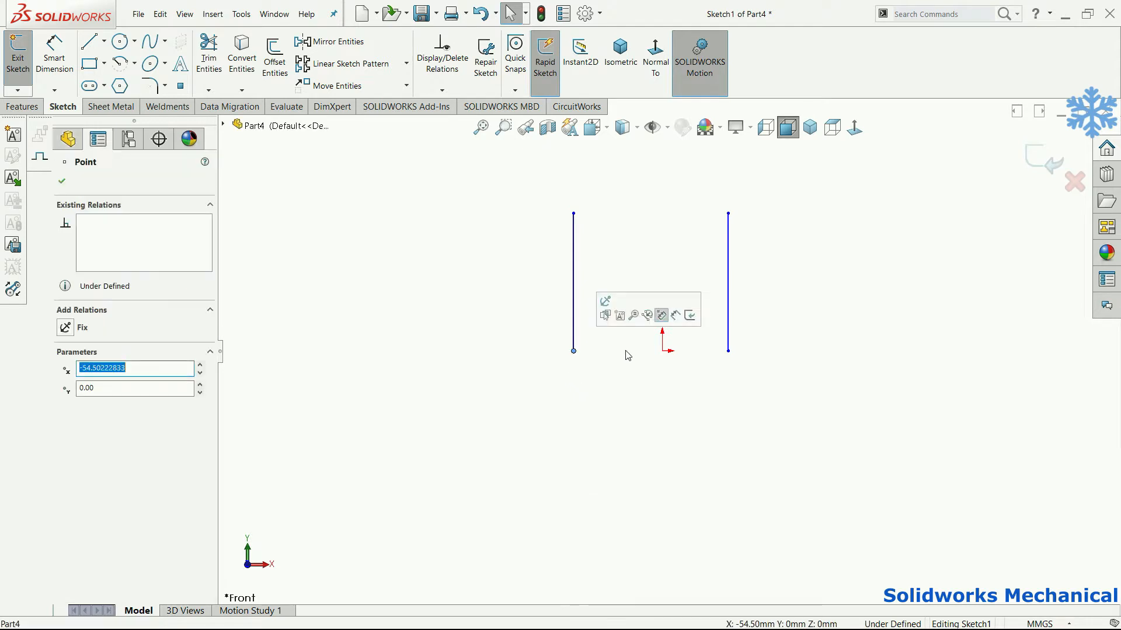
{"action": "left_click", "coordinate": [662, 351], "text": "ctrl"}
{"action": "left_click", "coordinate": [727, 350]}
{"action": "left_click", "coordinate": [573, 350], "text": "ctrl"}
{"action": "left_click", "coordinate": [76, 388]}
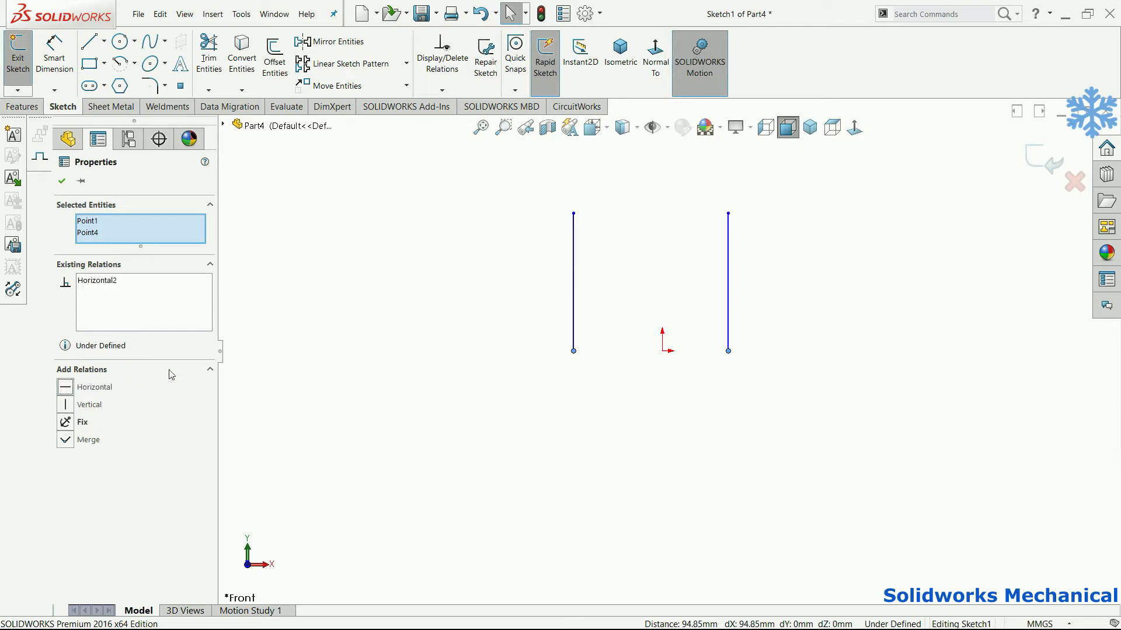
{"action": "left_click", "coordinate": [664, 352], "text": "ctrl"}
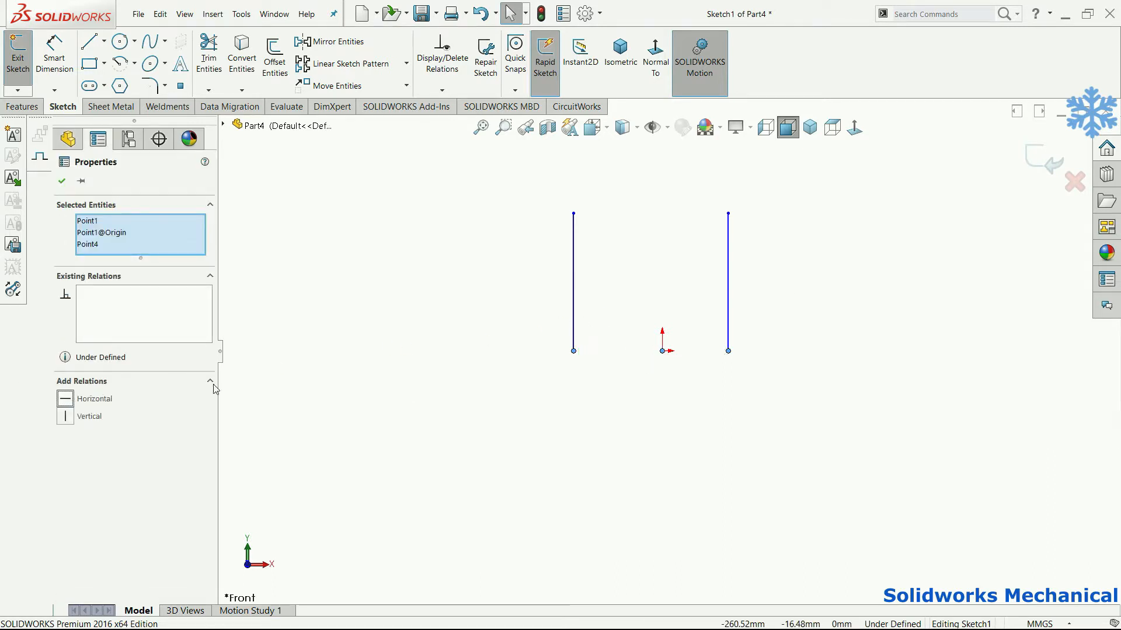
{"action": "left_click", "coordinate": [666, 436]}
Step: Dimension the length of the left vertical line as 1300 mm
{"action": "right_click_drag", "start_coordinate": [666, 436], "coordinate": [669, 385]}
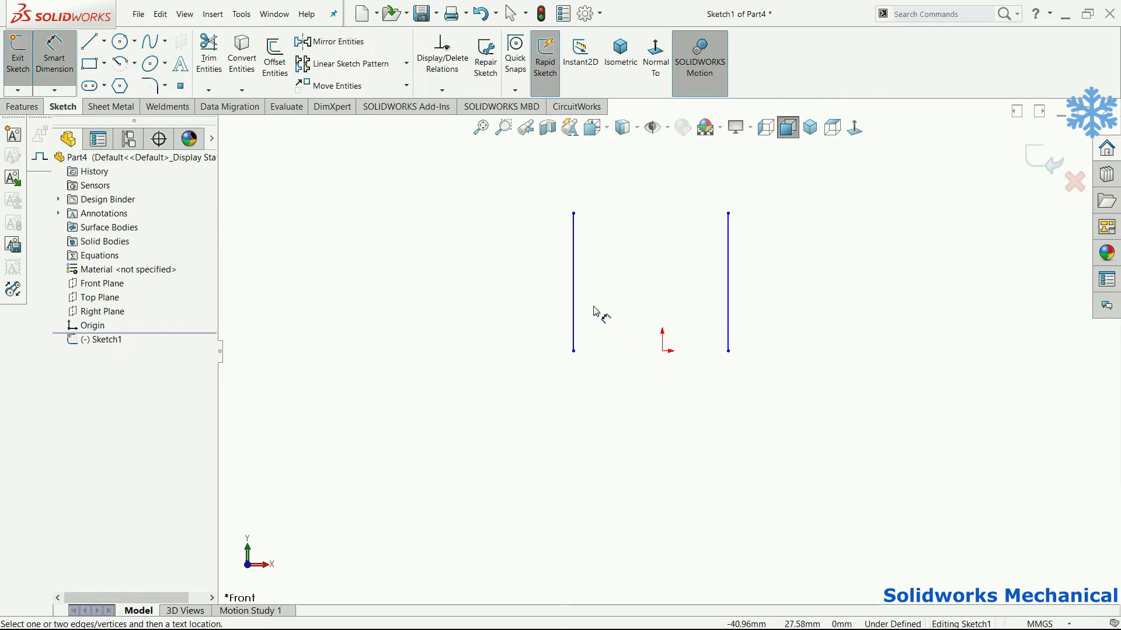
{"action": "left_click", "coordinate": [574, 304]}
{"action": "left_click", "coordinate": [534, 311]}
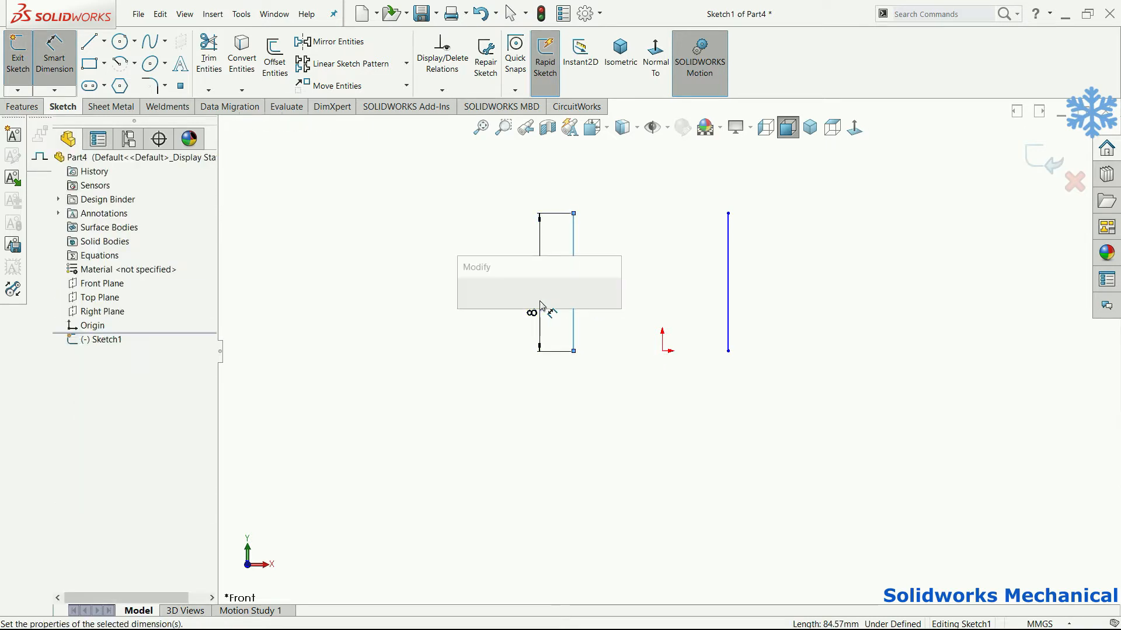
{"action": "type", "text": "1300"}
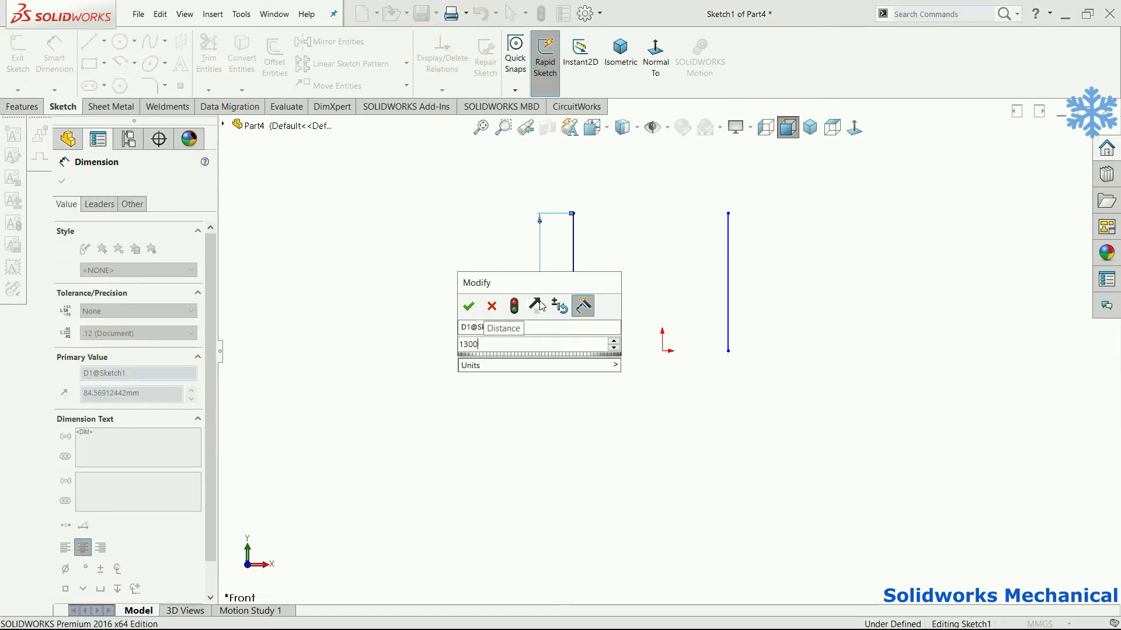
{"action": "key", "text": "Return"}
{"action": "left_click", "coordinate": [609, 357]}
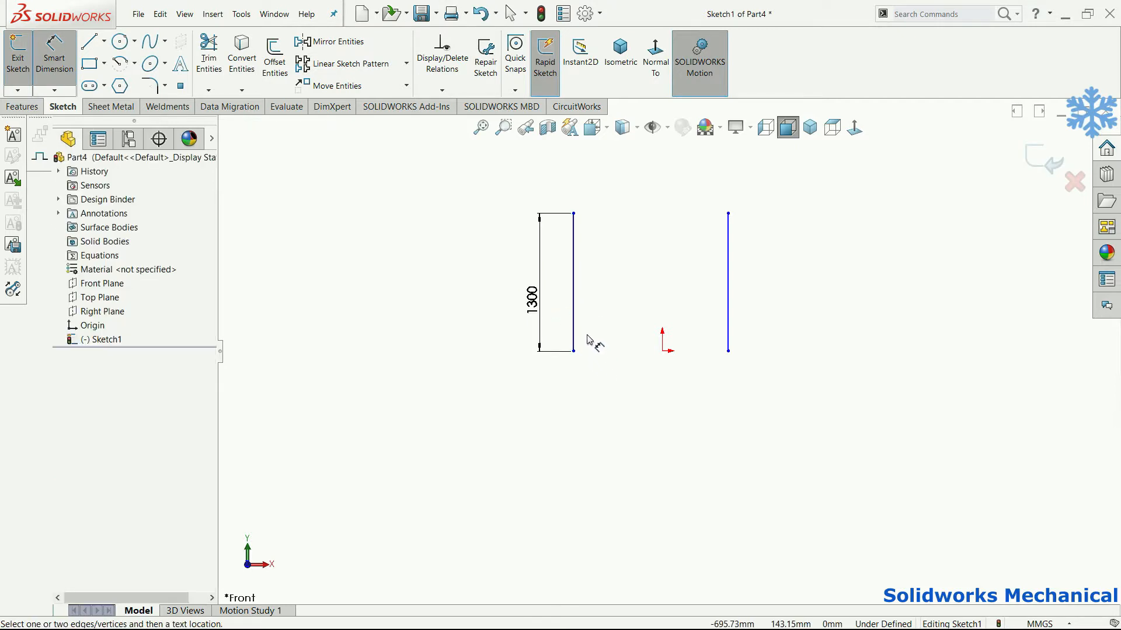
Step: Dimension the distance between the left vertical line and the origin as 500 mm
{"action": "left_click", "coordinate": [574, 333]}
{"action": "left_click", "coordinate": [663, 350]}
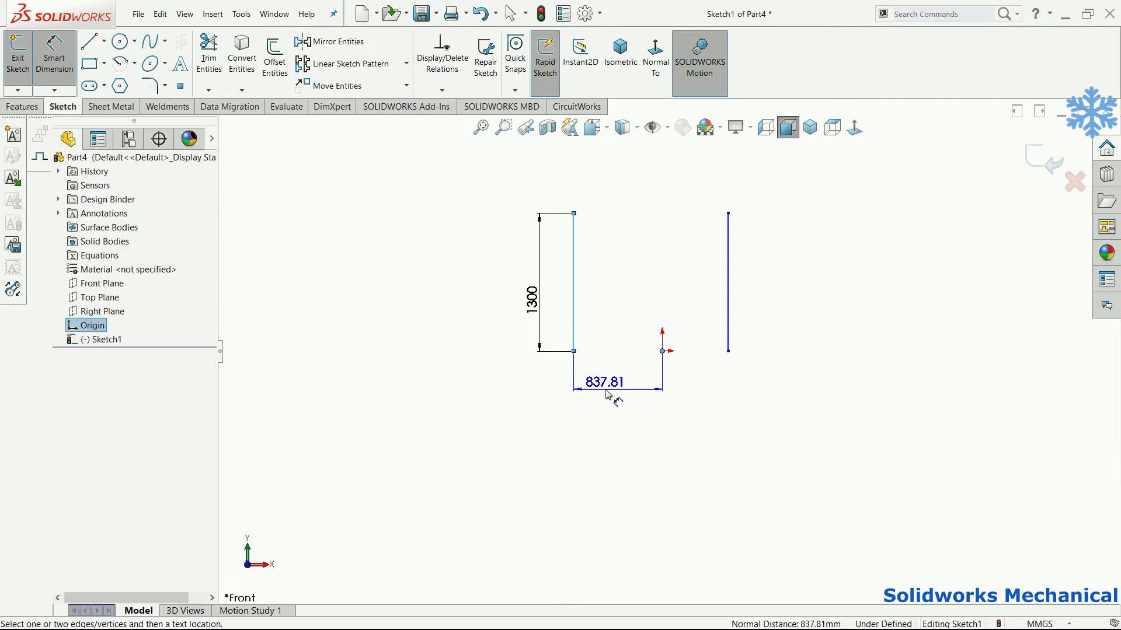
{"action": "left_click", "coordinate": [607, 394]}
{"action": "type", "text": "5"}
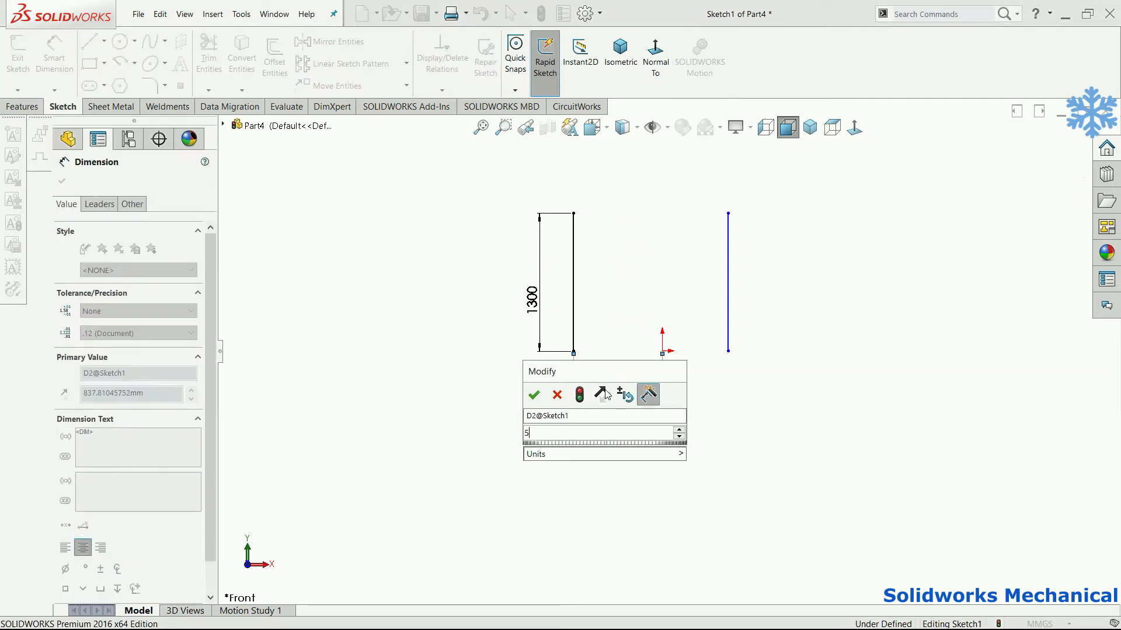
{"action": "type", "text": "00"}
{"action": "key", "text": "Return"}
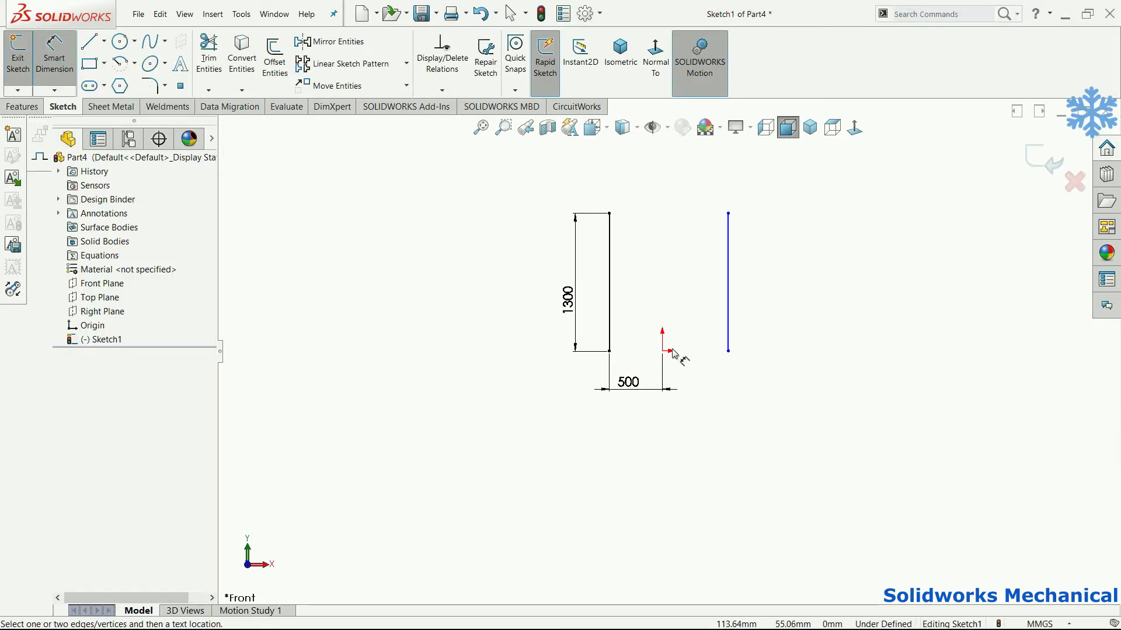
Step: Dimension the distance between the origin and the right vertical line as 500 mm
{"action": "left_click", "coordinate": [663, 351]}
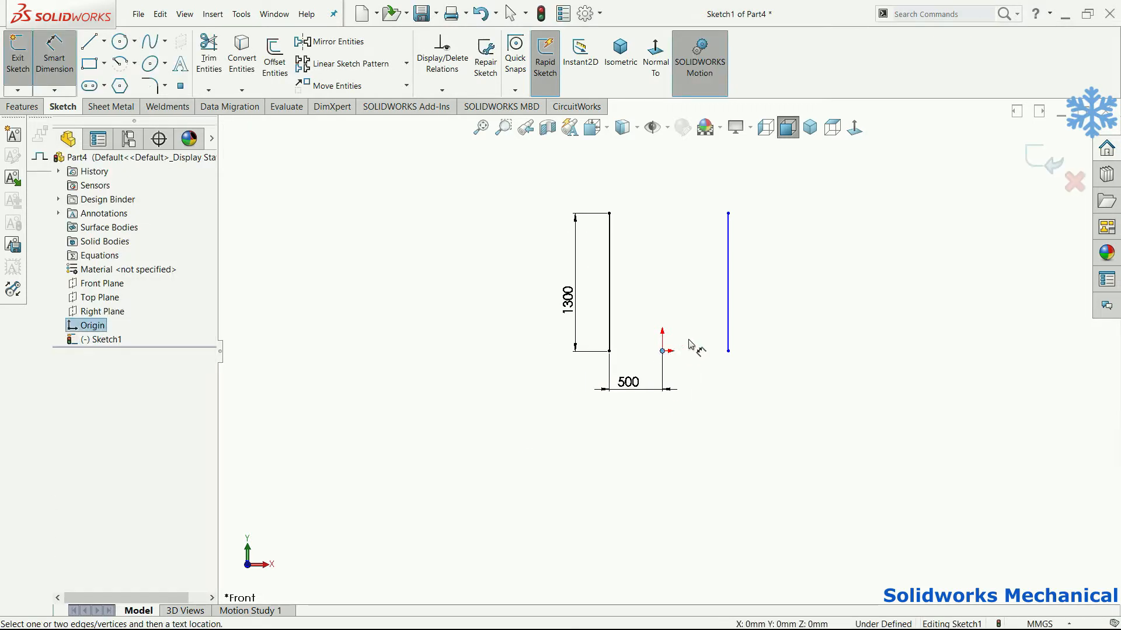
{"action": "left_click", "coordinate": [728, 327]}
{"action": "left_click", "coordinate": [705, 363]}
{"action": "type", "text": "500"}
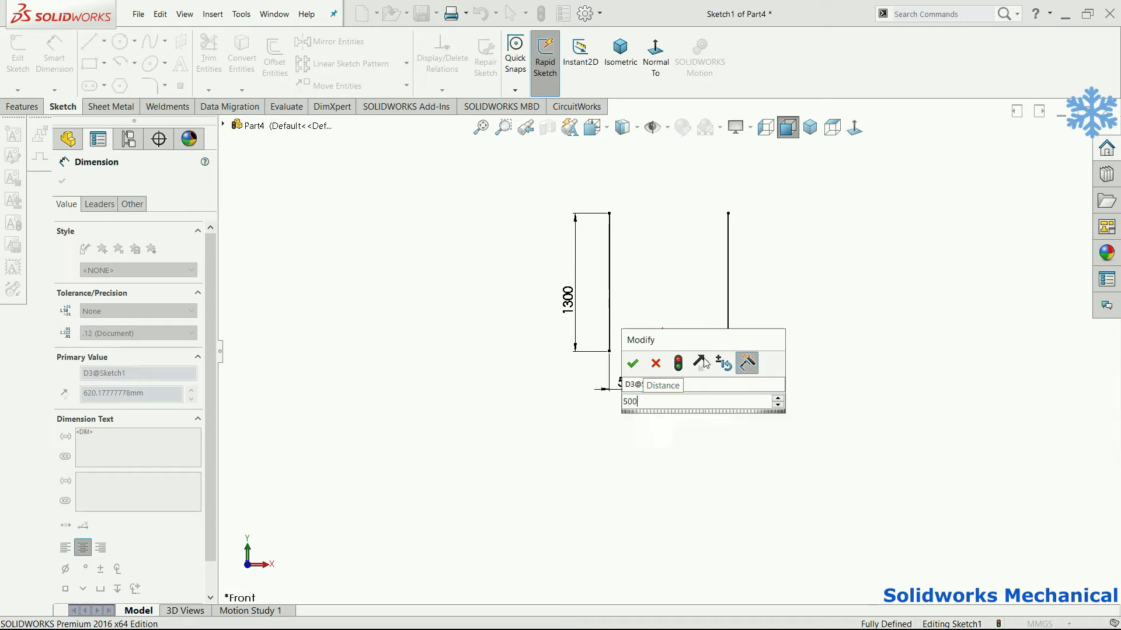
{"action": "key", "text": "Return"}
{"action": "key", "text": "f"}
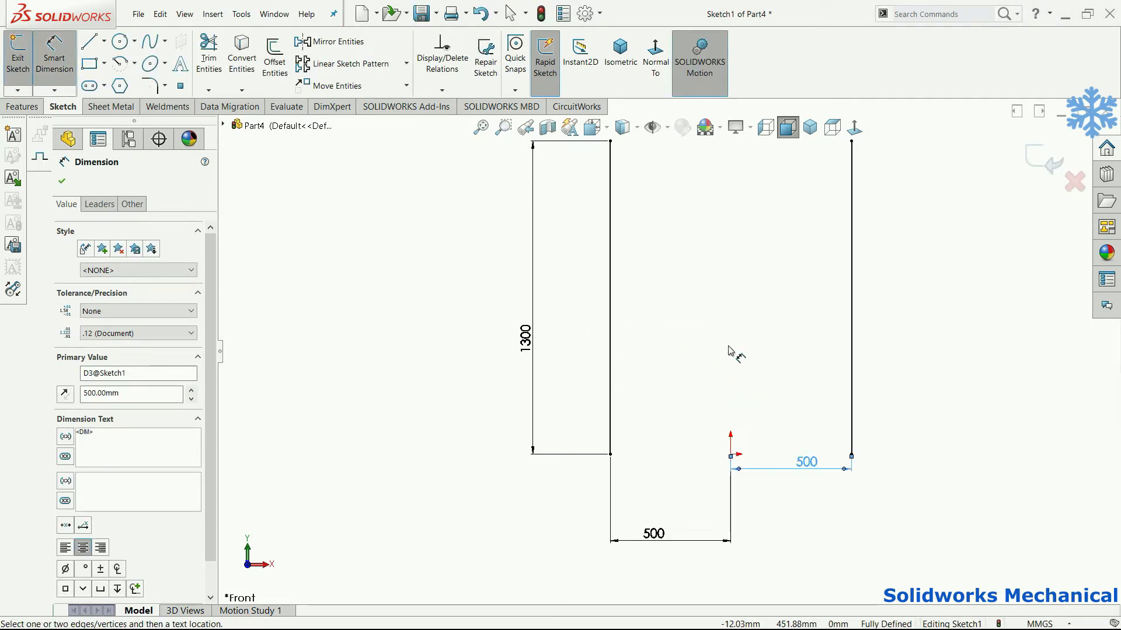
{"action": "key", "text": "Escape"}
Step: Draw a horizontal line joining the upper endpoints of the two vertical lines
{"action": "scroll", "coordinate": [736, 342], "scroll_direction": "up", "scroll_amount": 5}
{"action": "key", "text": "l"}
{"action": "scroll", "coordinate": [663, 300], "scroll_direction": "up", "scroll_amount": 3}
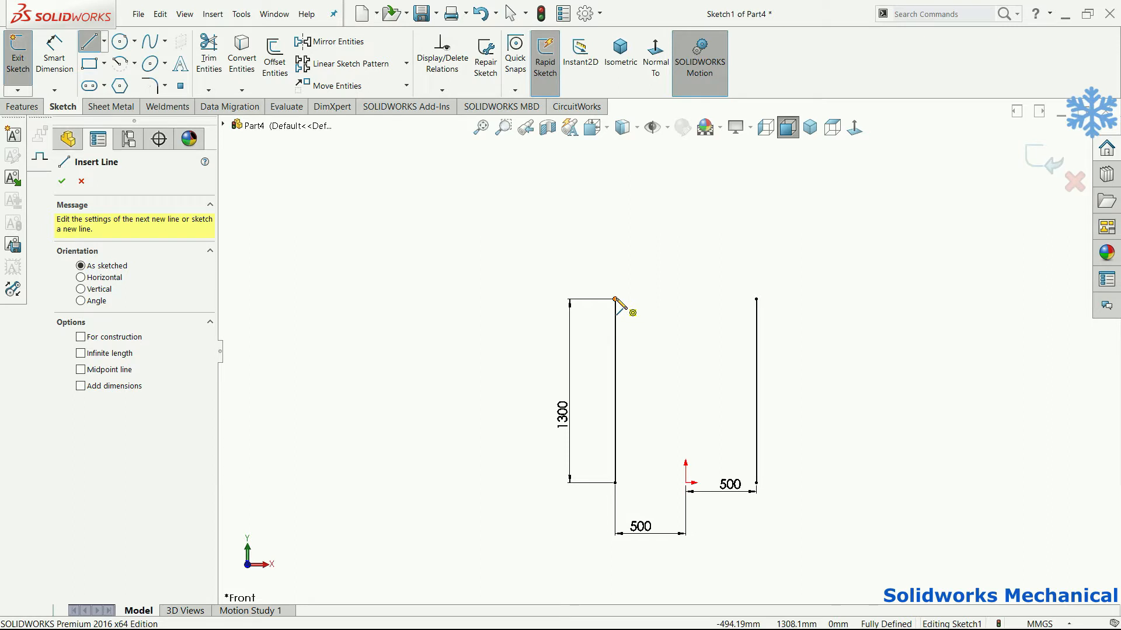
{"action": "left_click", "coordinate": [614, 299]}
{"action": "left_click", "coordinate": [756, 298]}
{"action": "key", "text": "Escape"}
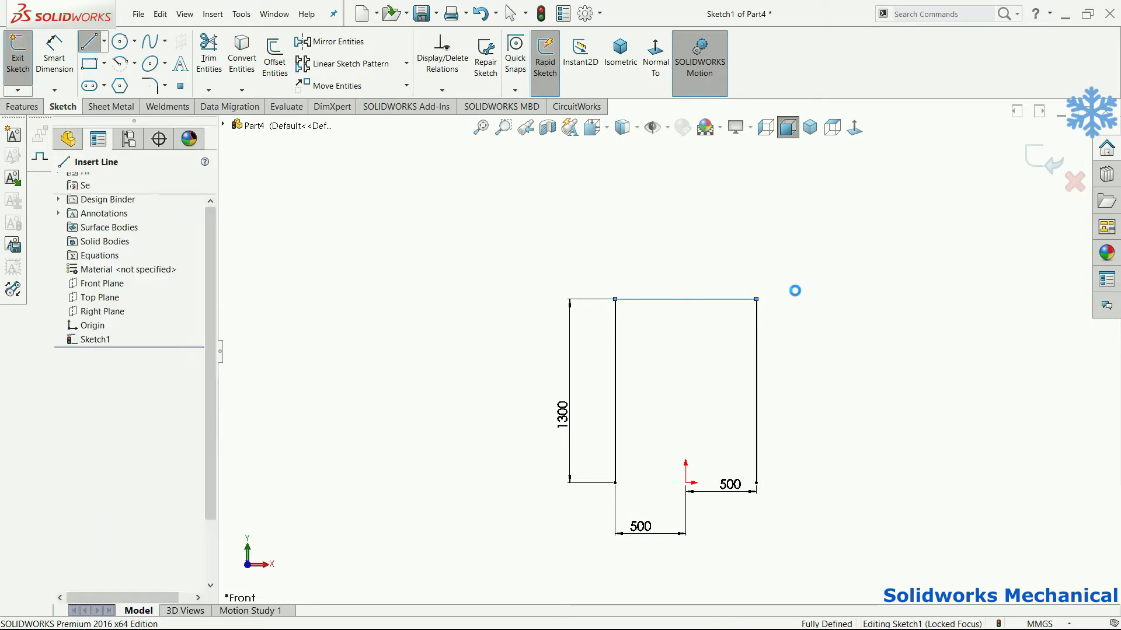
Step: Draw a vertical line upward from the midpoint of the horizontal top line
{"action": "right_click_drag", "start_coordinate": [815, 287], "coordinate": [664, 309]}
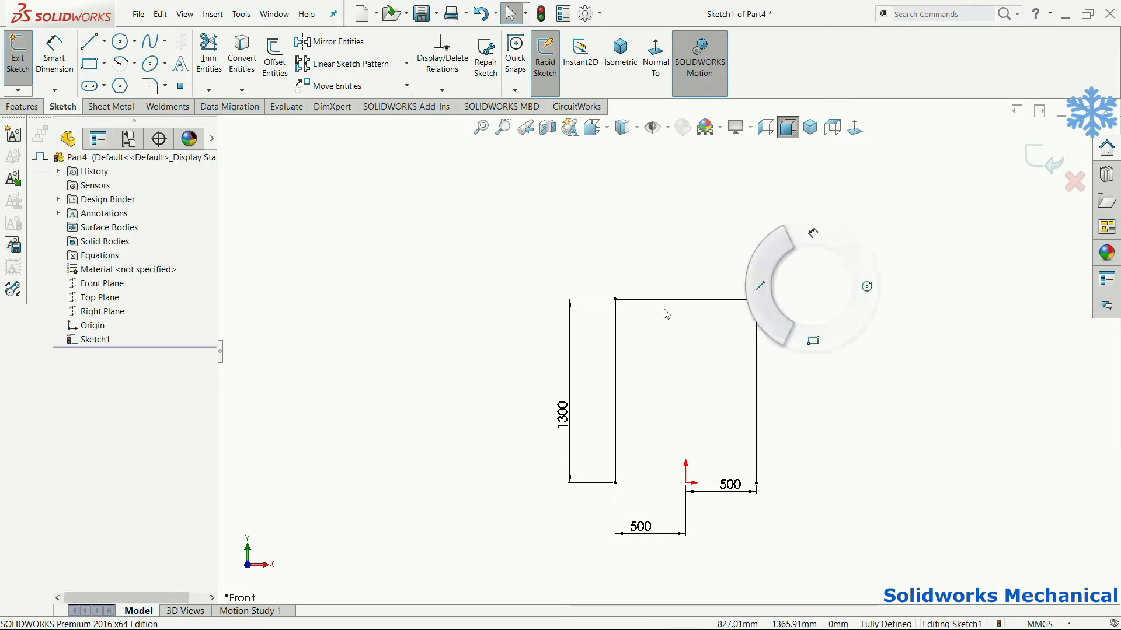
{"action": "scroll", "coordinate": [644, 264], "scroll_direction": "up", "scroll_amount": 2}
{"action": "scroll", "coordinate": [658, 295], "scroll_direction": "down", "scroll_amount": 3}
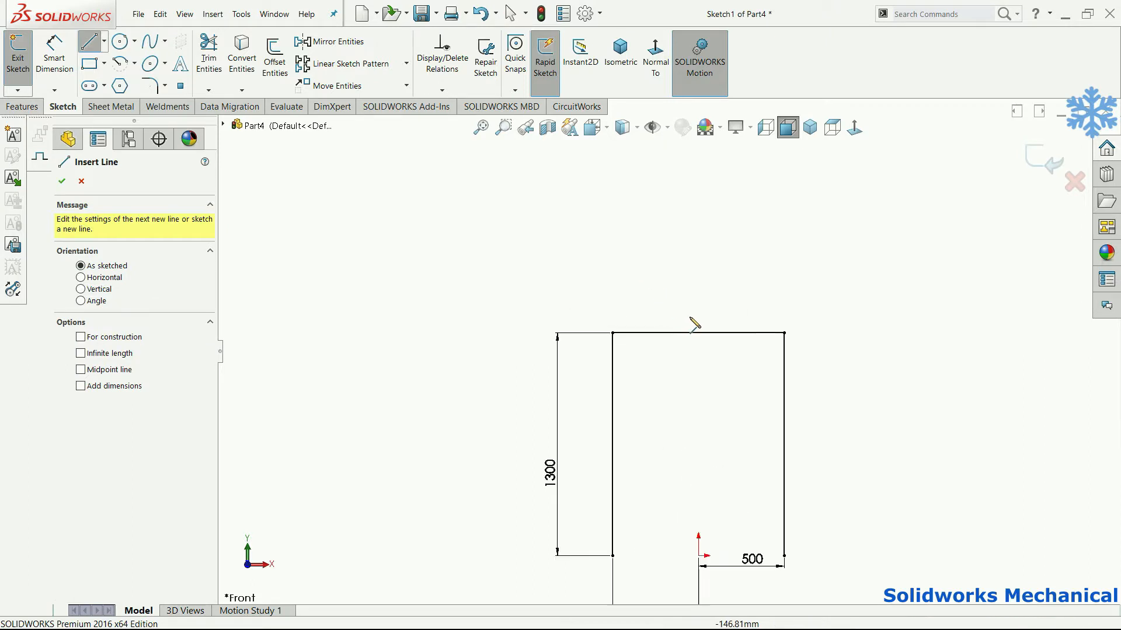
{"action": "left_click", "coordinate": [698, 333]}
{"action": "scroll", "coordinate": [709, 246], "scroll_direction": "up", "scroll_amount": 2}
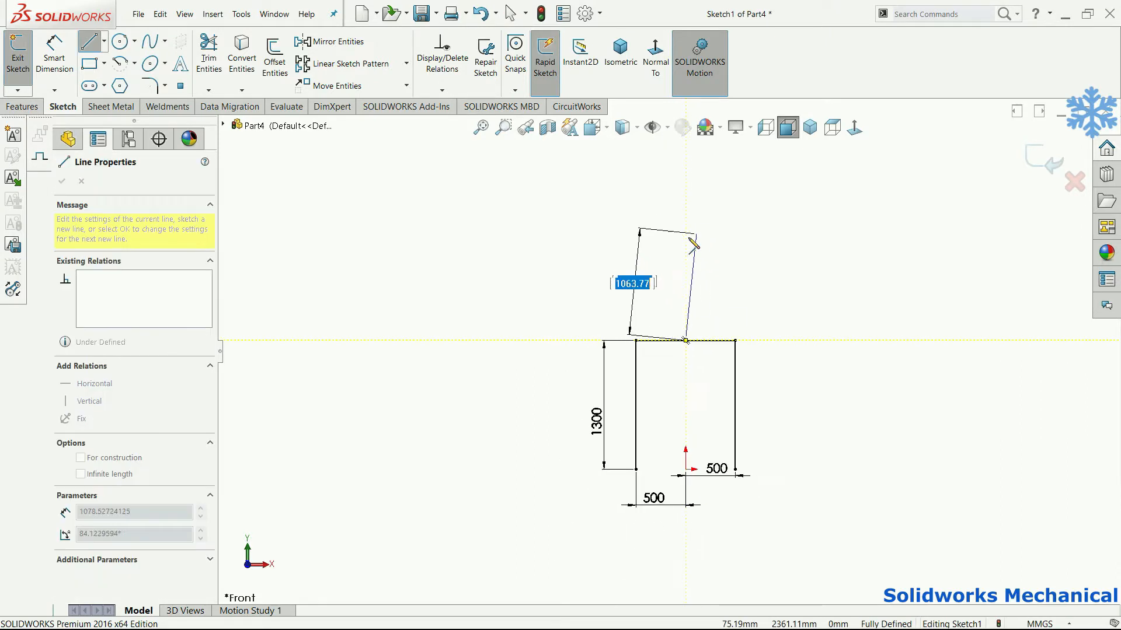
{"action": "left_click", "coordinate": [685, 258]}
{"action": "key", "text": "Escape"}
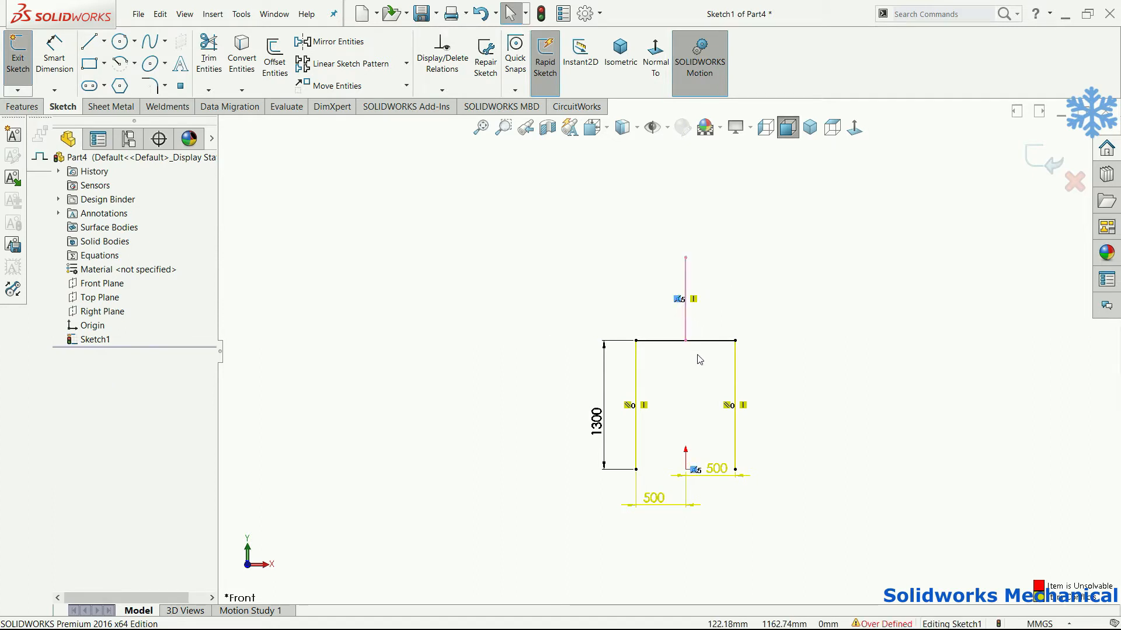
Step: Left of the central line, draw a vertical line about 179 mm up from the horizontal line, continued by a tangent arc curving outward
{"action": "scroll", "coordinate": [694, 333], "scroll_direction": "down", "scroll_amount": 3}
{"action": "key", "text": "l"}
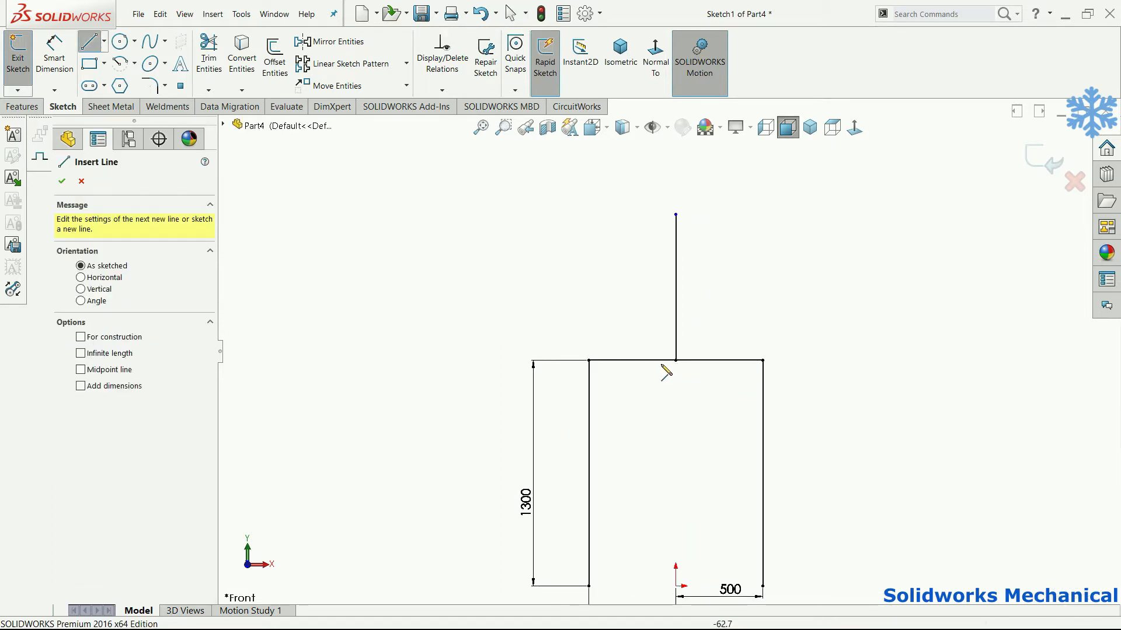
{"action": "left_click", "coordinate": [675, 360]}
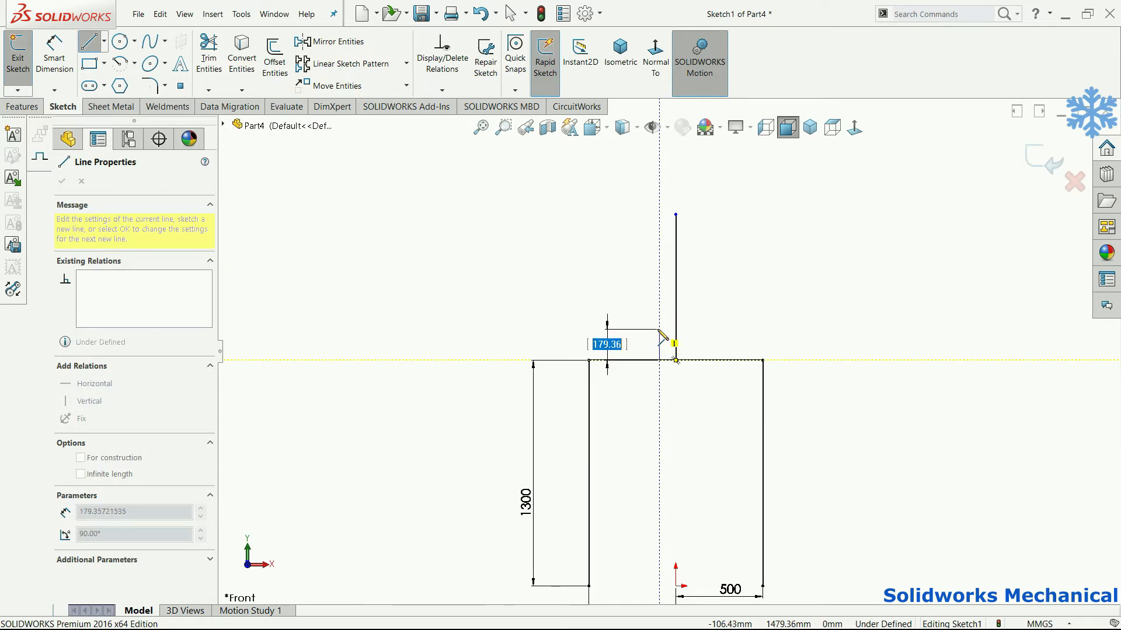
{"action": "left_click", "coordinate": [659, 331]}
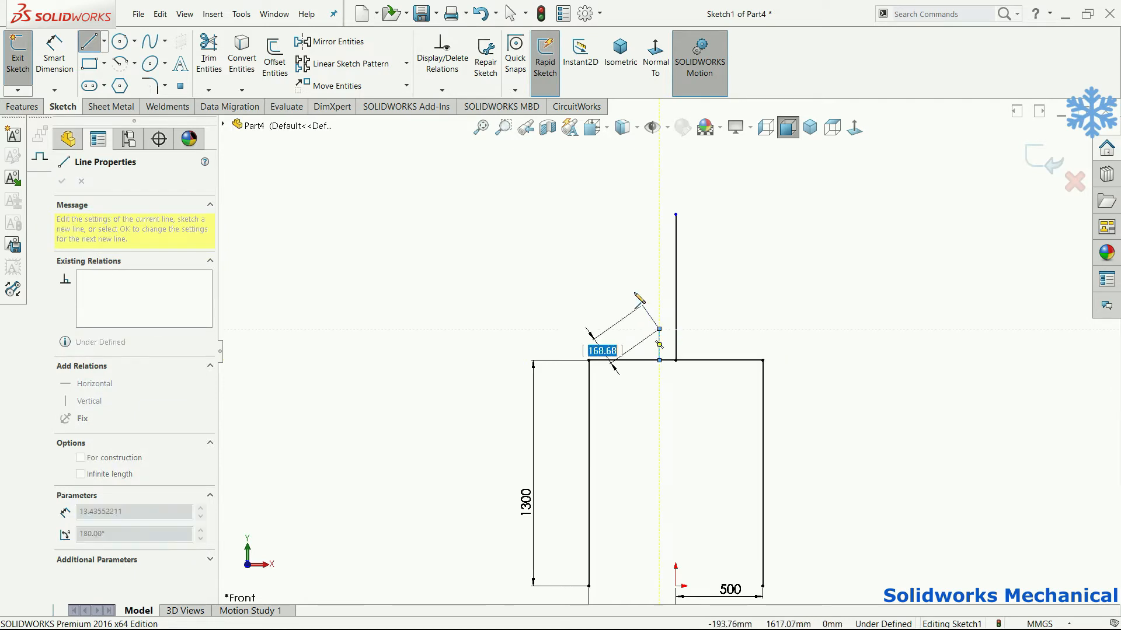
{"action": "mouse_move", "coordinate": [631, 285]}
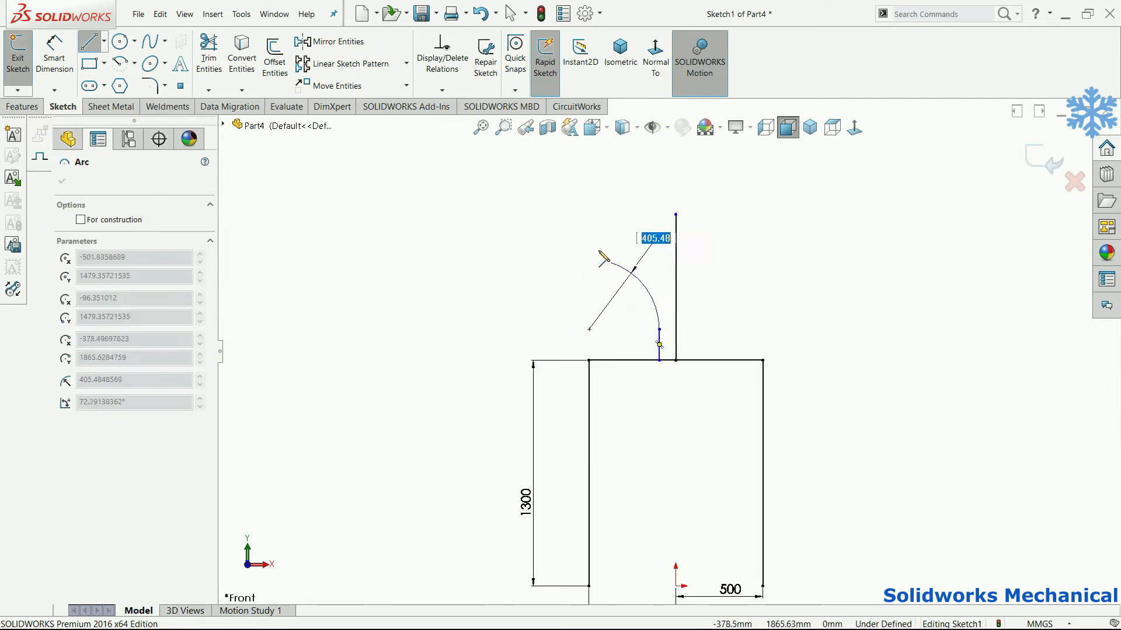
{"action": "left_click", "coordinate": [565, 215]}
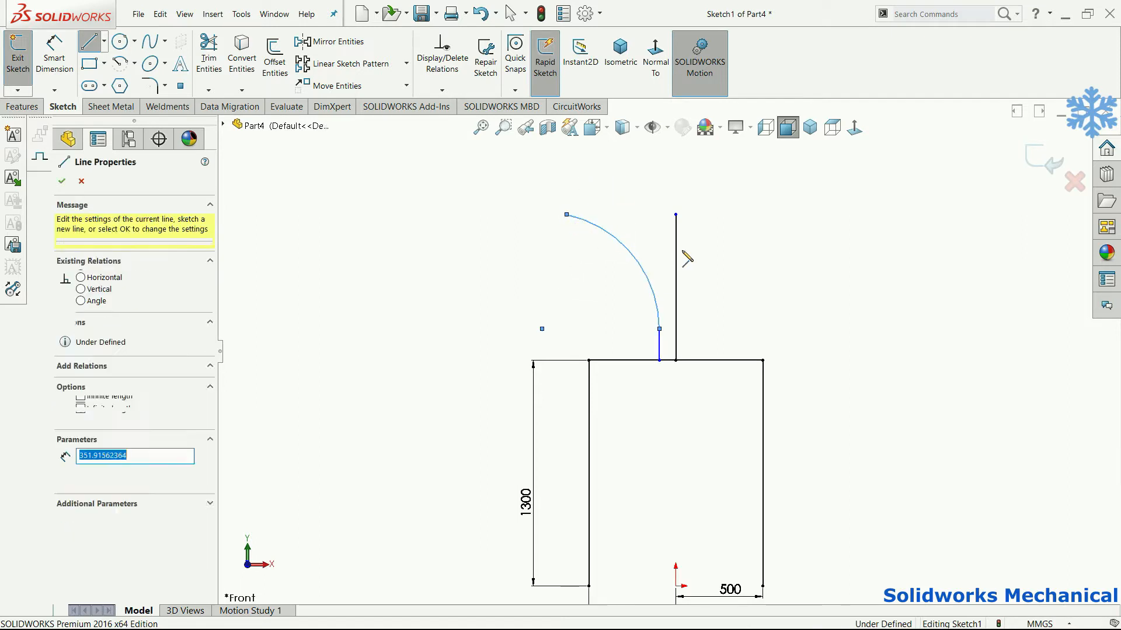
{"action": "key", "text": "Escape"}
Step: Right of the central line, draw a vertical line about 179 mm up from the horizontal line, continued by a tangent arc curving outward
{"action": "scroll", "coordinate": [668, 350], "scroll_direction": "up", "scroll_amount": 2}
{"action": "key", "text": "l"}
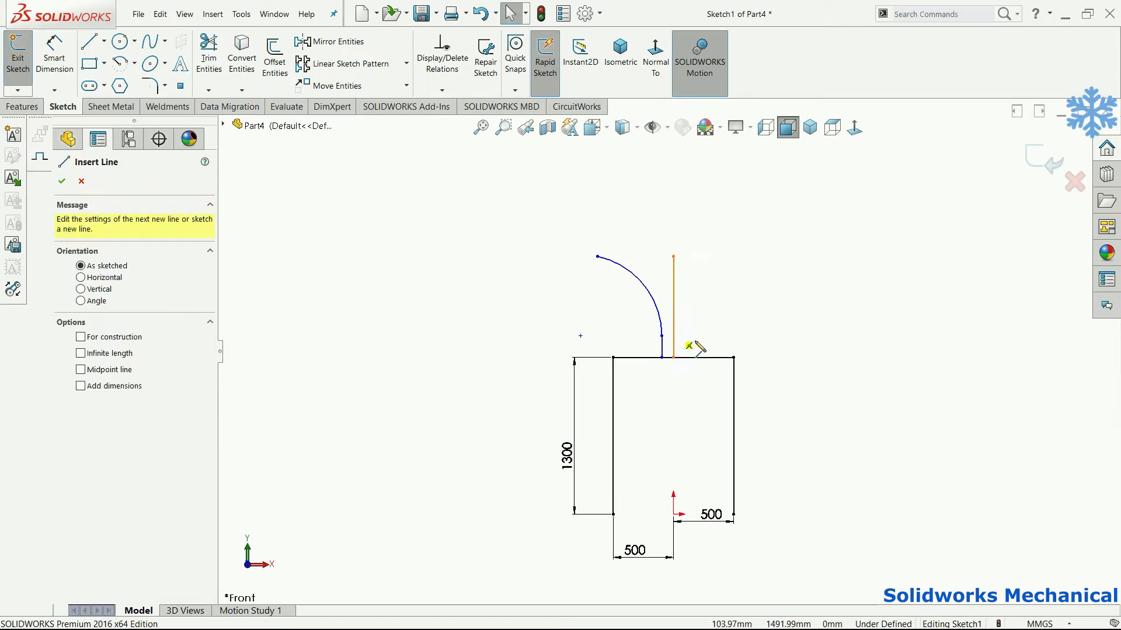
{"action": "scroll", "coordinate": [694, 339], "scroll_direction": "down", "scroll_amount": 2}
{"action": "left_click", "coordinate": [676, 366]}
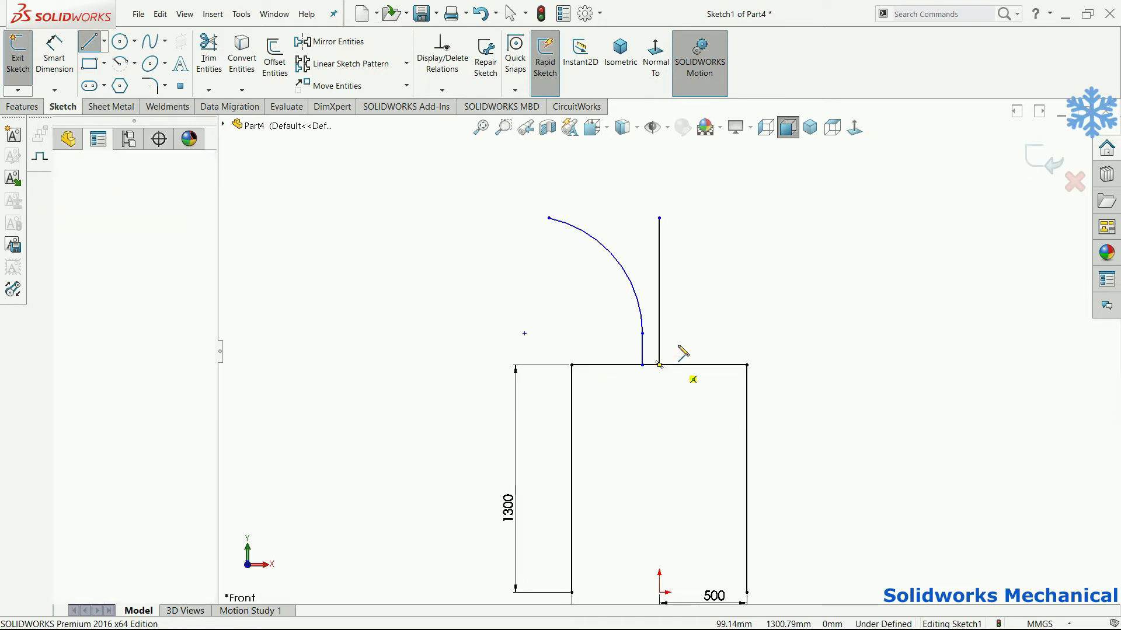
{"action": "left_click", "coordinate": [676, 334]}
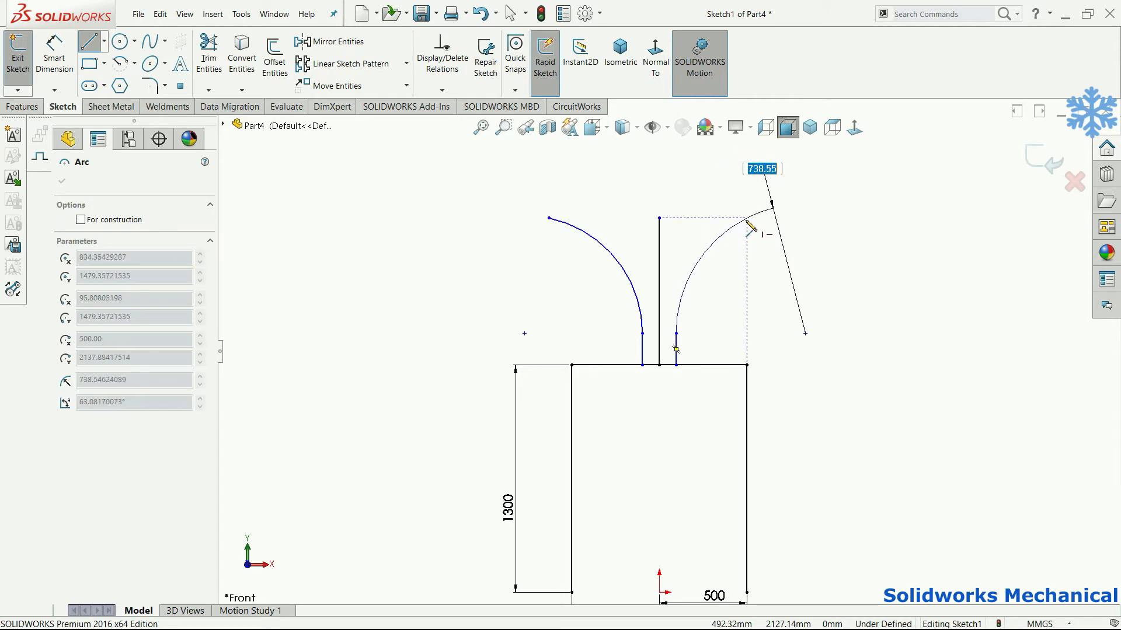
{"action": "left_click", "coordinate": [746, 220]}
{"action": "key", "text": "Escape"}
Step: Add a horizontal relation between the upper endpoints of the two arcs and the central line
{"action": "left_click", "coordinate": [746, 218]}
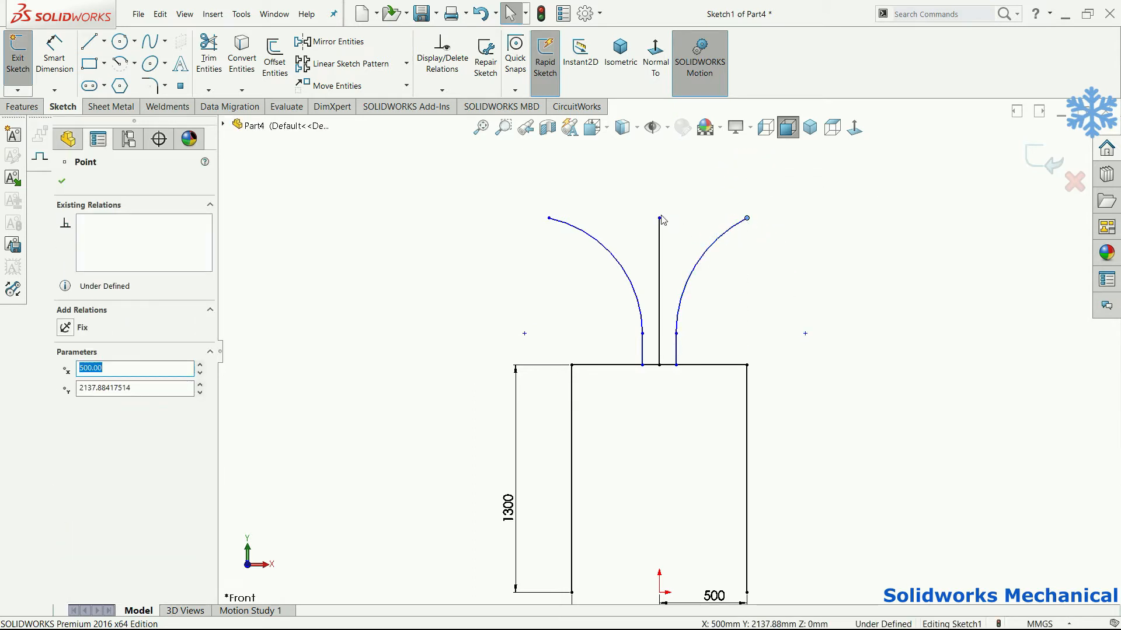
{"action": "left_click", "coordinate": [659, 219], "text": "ctrl"}
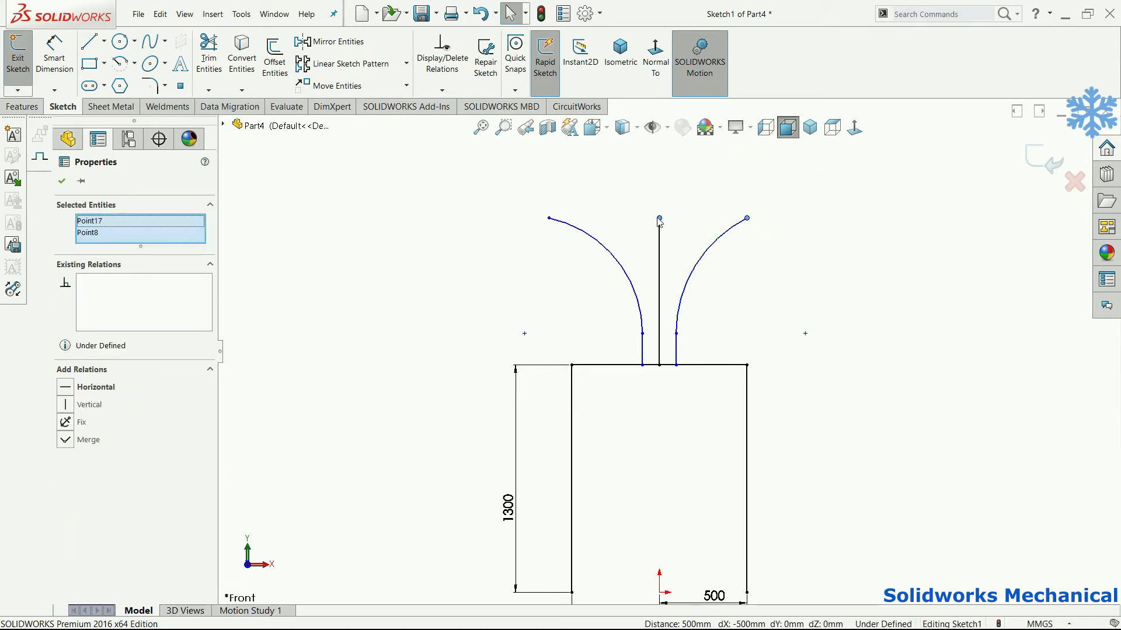
{"action": "left_click", "coordinate": [548, 219], "text": "ctrl"}
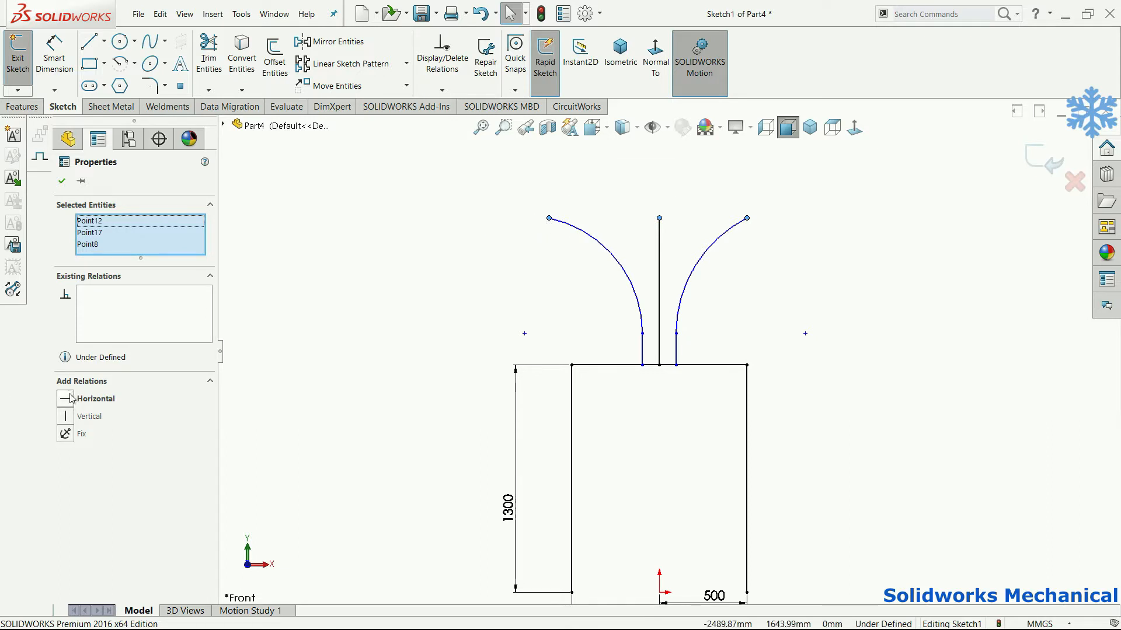
{"action": "key", "text": "Escape"}
Step: Dimension the distance between the right branch's short vertical line and the central line as 70 mm
{"action": "scroll", "coordinate": [708, 267], "scroll_direction": "up", "scroll_amount": 3}
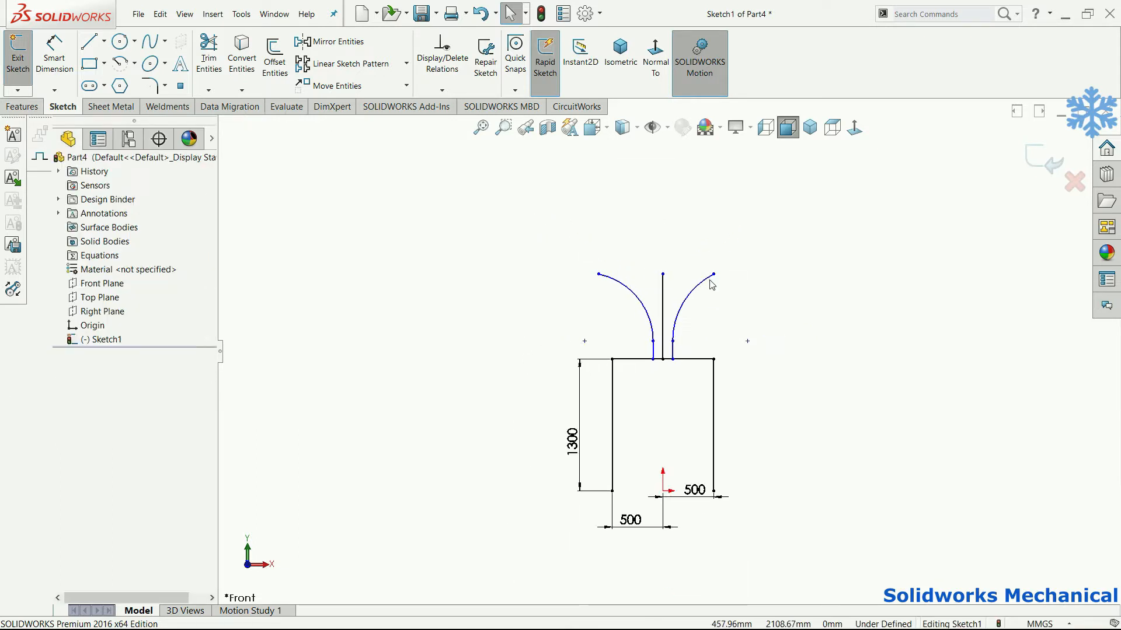
{"action": "scroll", "coordinate": [721, 280], "scroll_direction": "down", "scroll_amount": 1}
{"action": "right_click_drag", "start_coordinate": [743, 299], "coordinate": [743, 269]}
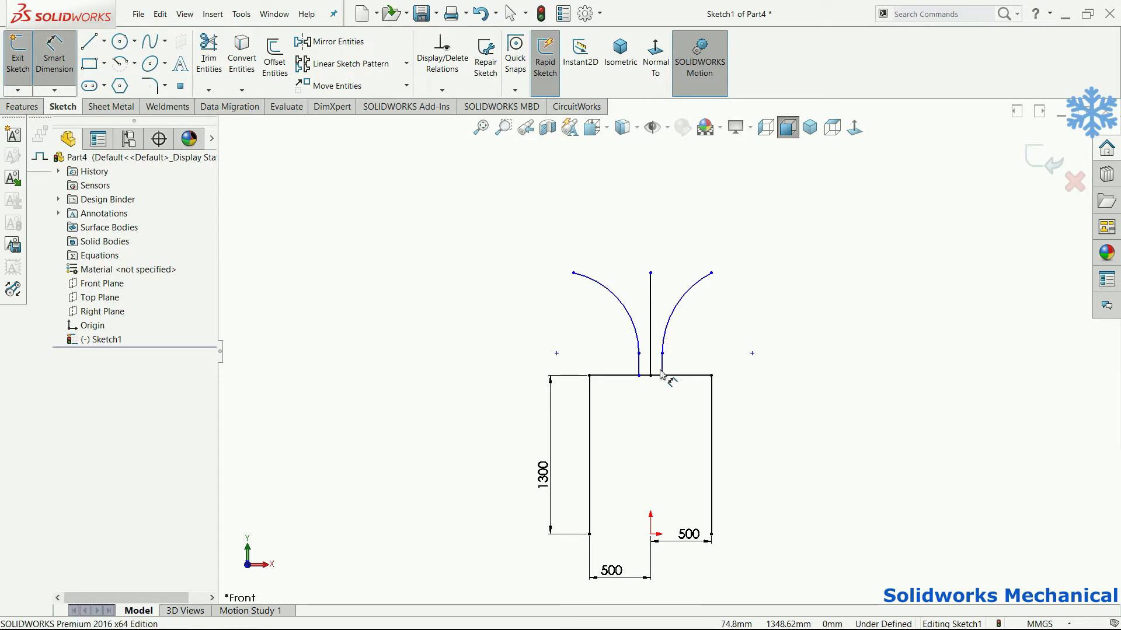
{"action": "left_click", "coordinate": [662, 369]}
{"action": "left_click", "coordinate": [651, 364]}
{"action": "left_click", "coordinate": [648, 409]}
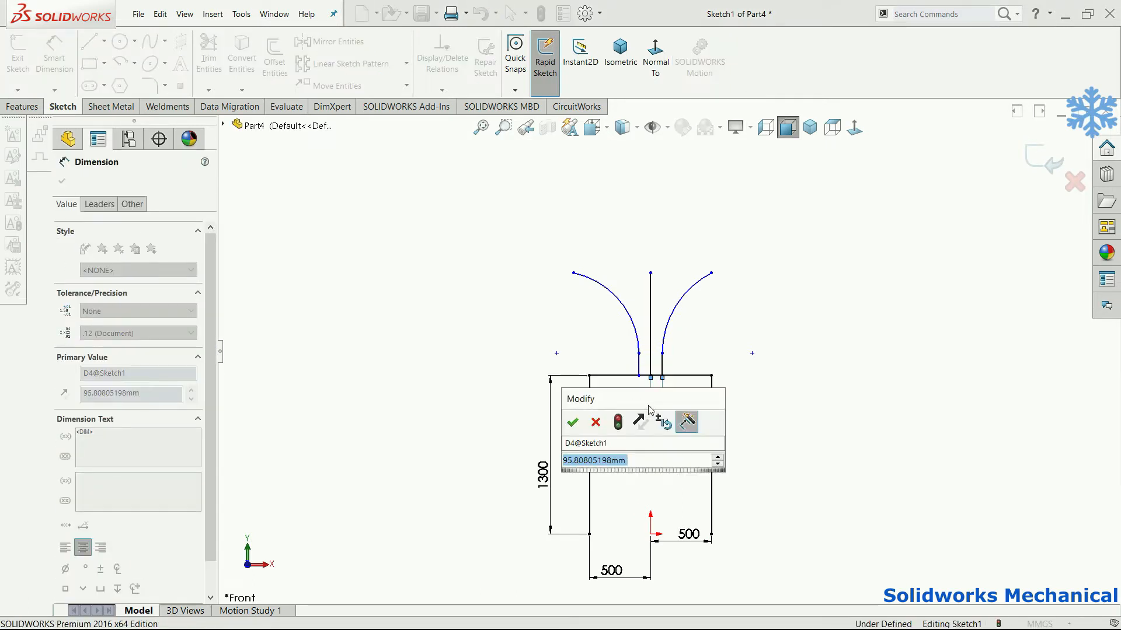
{"action": "type", "text": "70"}
{"action": "key", "text": "Return"}
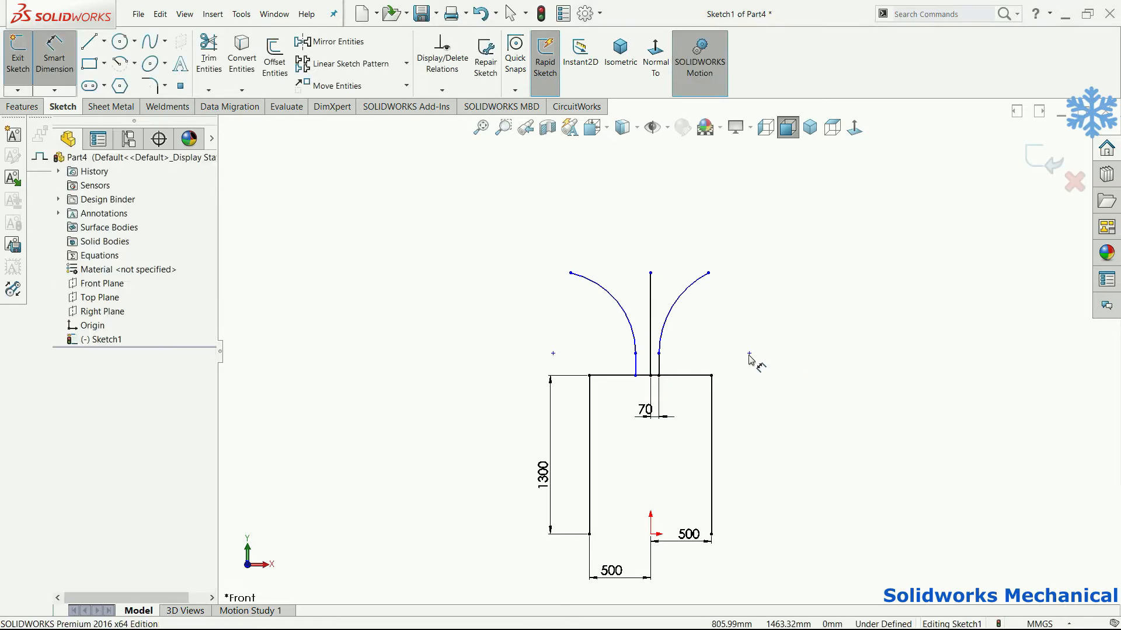
Step: Dimension the distance between the right arc's centre point and the central line as 610 mm
{"action": "left_click", "coordinate": [749, 353]}
{"action": "left_click", "coordinate": [651, 368]}
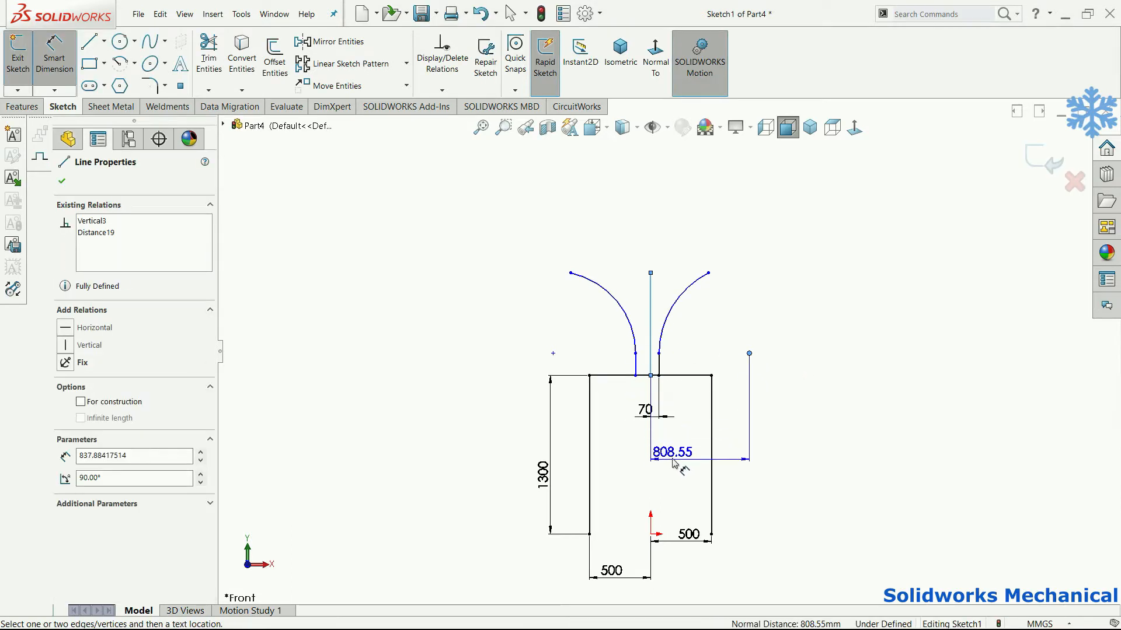
{"action": "left_click", "coordinate": [674, 461]}
{"action": "type", "text": "610"}
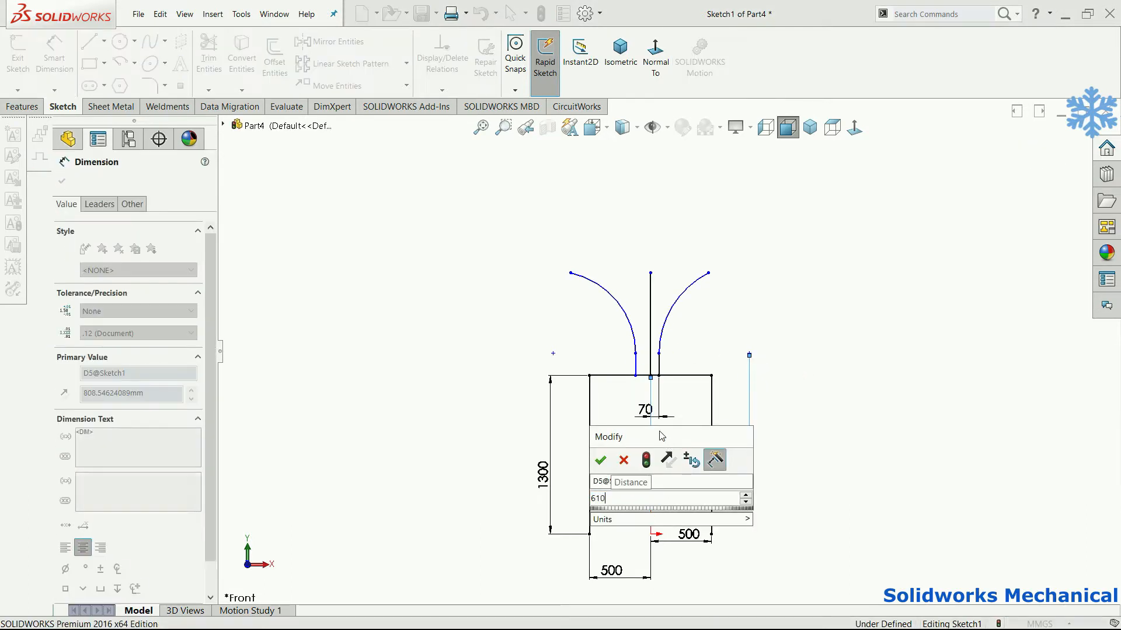
{"action": "key", "text": "Return"}
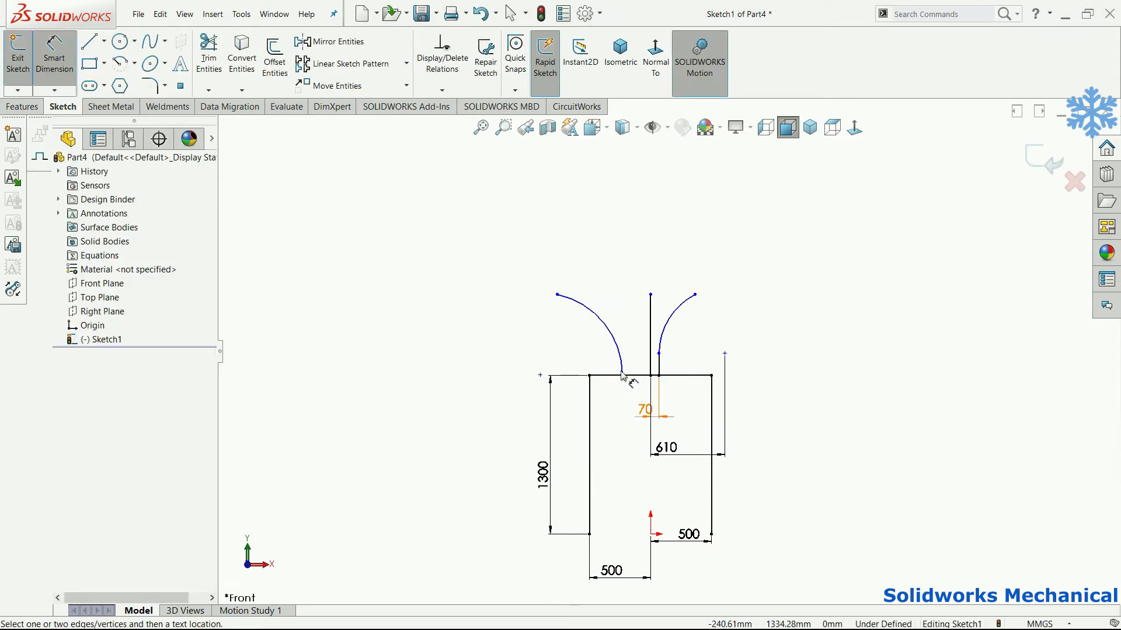
Step: Reposition the left arc's lower endpoint about 89 mm left of the central line and 171 mm above the horizontal line
{"action": "scroll", "coordinate": [629, 385], "scroll_direction": "down", "scroll_amount": 10}
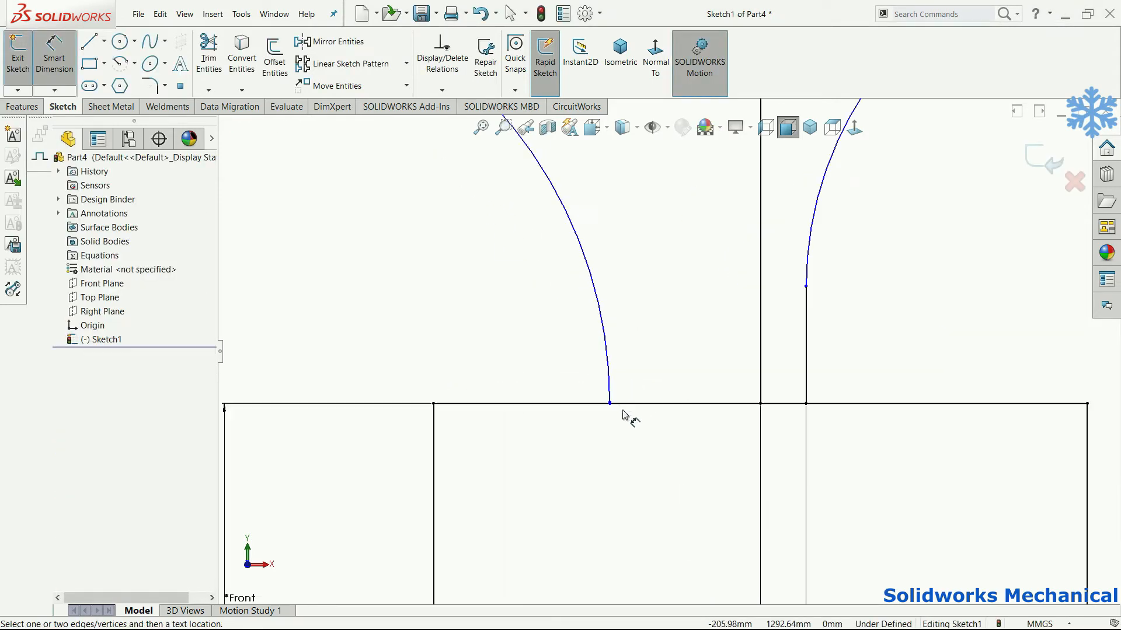
{"action": "left_click_drag", "start_coordinate": [611, 409], "coordinate": [630, 404]}
{"action": "left_click", "coordinate": [648, 323]}
{"action": "scroll", "coordinate": [638, 385], "scroll_direction": "down", "scroll_amount": 6}
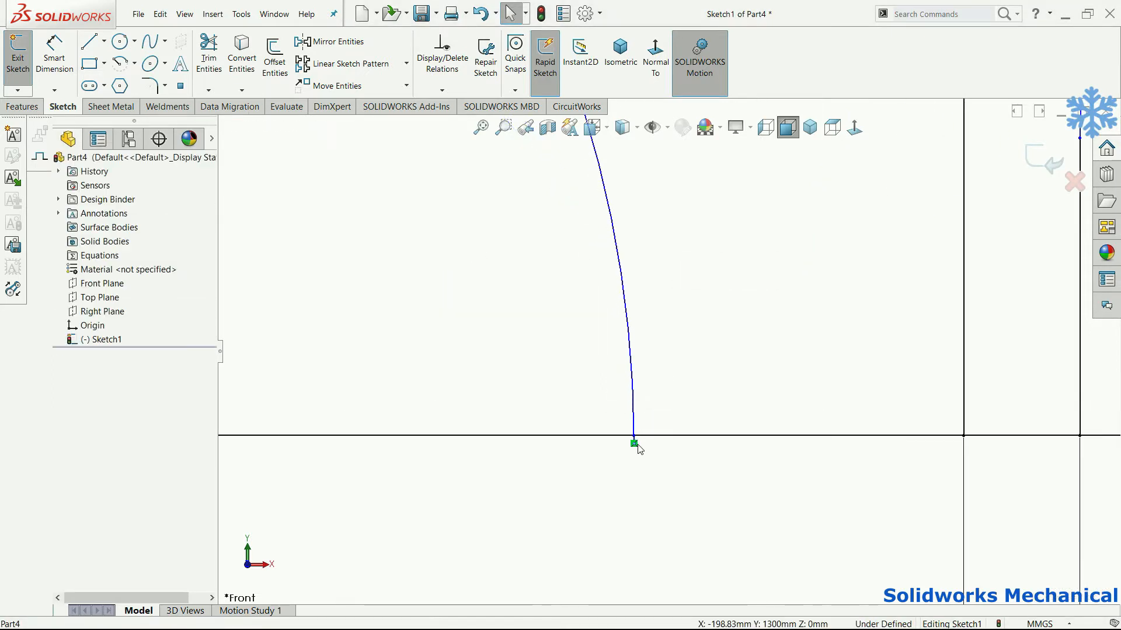
{"action": "mouse_move", "coordinate": [641, 419]}
{"action": "left_mouse_down"}
{"action": "mouse_move", "coordinate": [643, 455]}
{"action": "mouse_move", "coordinate": [705, 408]}
{"action": "mouse_move", "coordinate": [793, 187]}
{"action": "mouse_move", "coordinate": [790, 233]}
{"action": "left_mouse_up"}
{"action": "scroll", "coordinate": [782, 240], "scroll_direction": "up", "scroll_amount": 9}
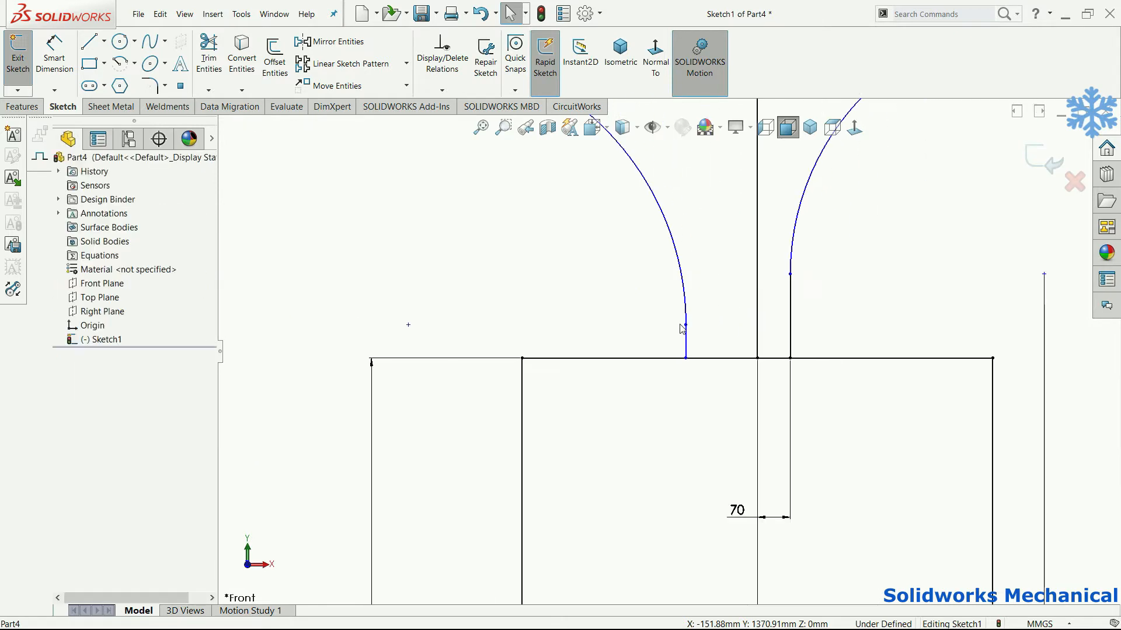
{"action": "left_click_drag", "start_coordinate": [684, 330], "coordinate": [717, 280]}
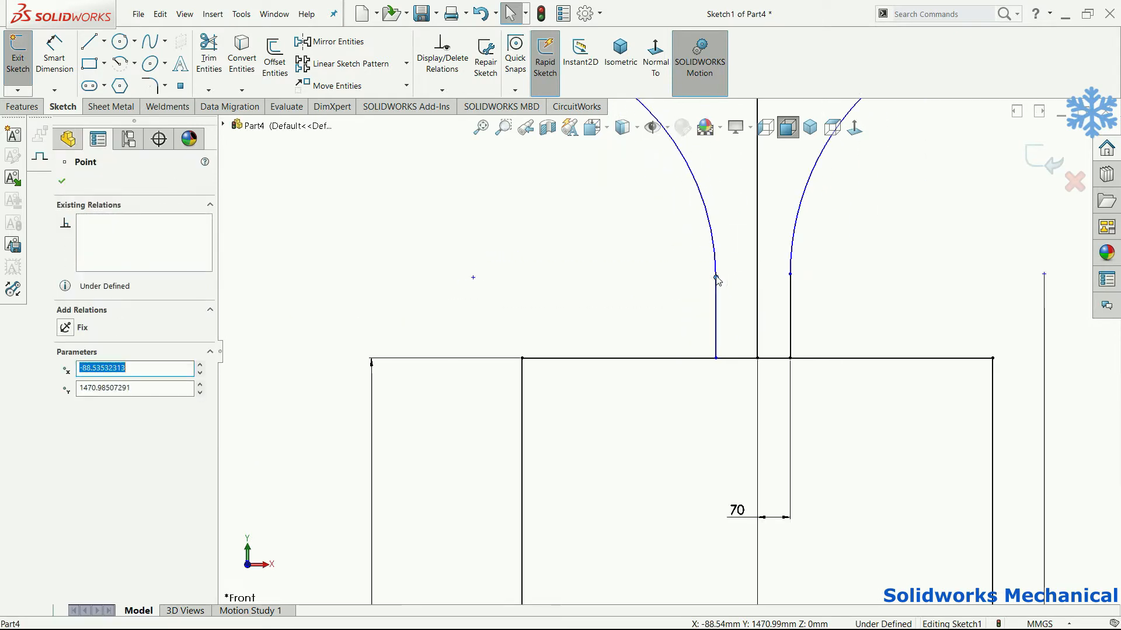
Step: Add a horizontal relation between the lower endpoints of the left and right arcs
{"action": "left_click", "coordinate": [790, 274]}
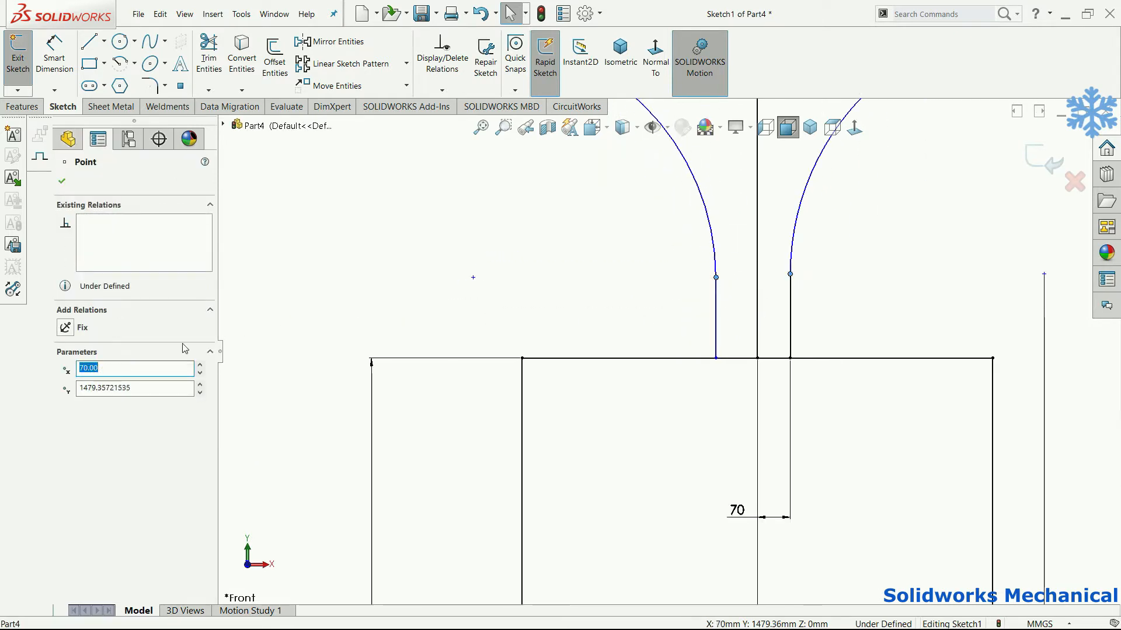
{"action": "left_click", "coordinate": [752, 301]}
{"action": "left_click", "coordinate": [717, 278]}
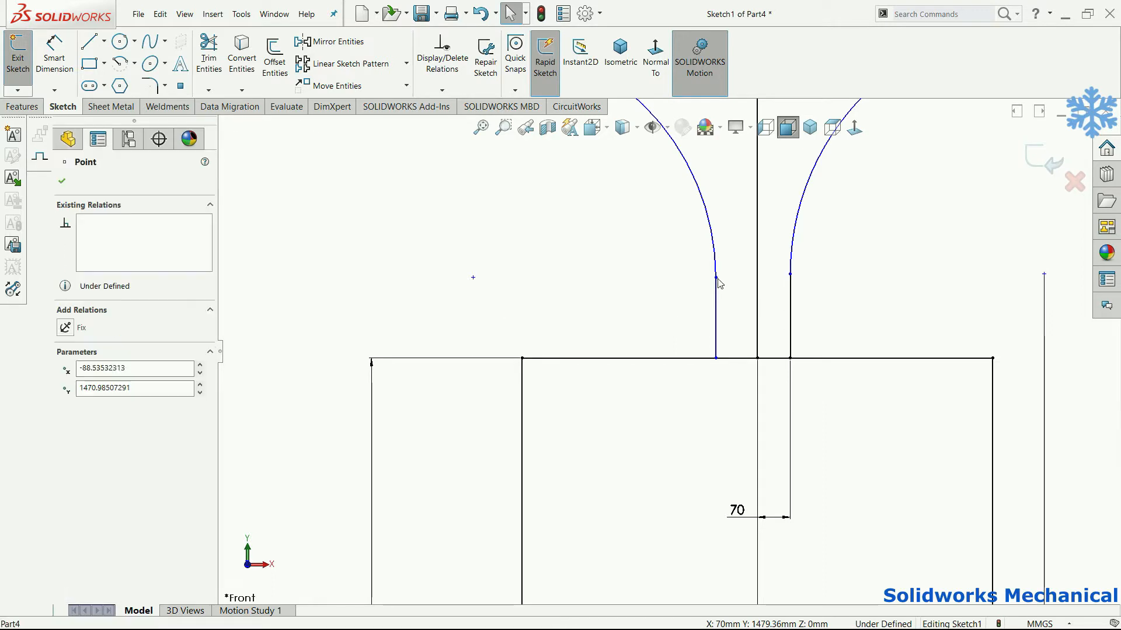
{"action": "left_click", "coordinate": [790, 274], "text": "ctrl"}
{"action": "left_click", "coordinate": [85, 389]}
{"action": "left_click", "coordinate": [690, 443]}
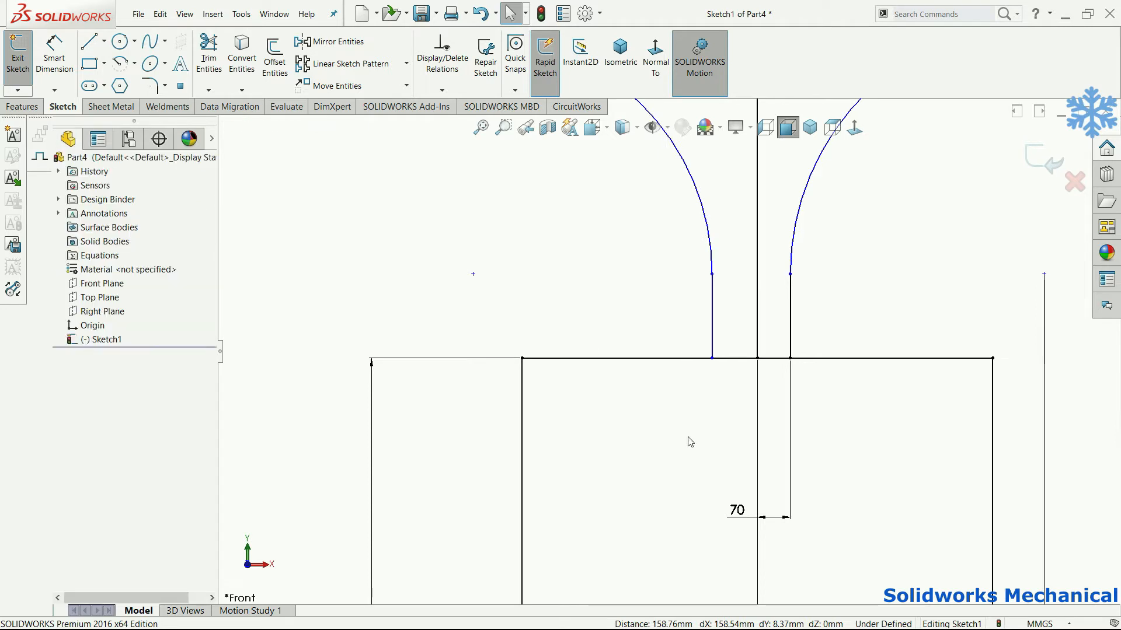
Step: Dimension the distance between the left branch's short vertical line and the central line as 70 mm
{"action": "right_click_drag", "start_coordinate": [691, 442], "coordinate": [703, 373]}
{"action": "scroll", "coordinate": [701, 328], "scroll_direction": "up", "scroll_amount": 2}
{"action": "left_click", "coordinate": [703, 320]}
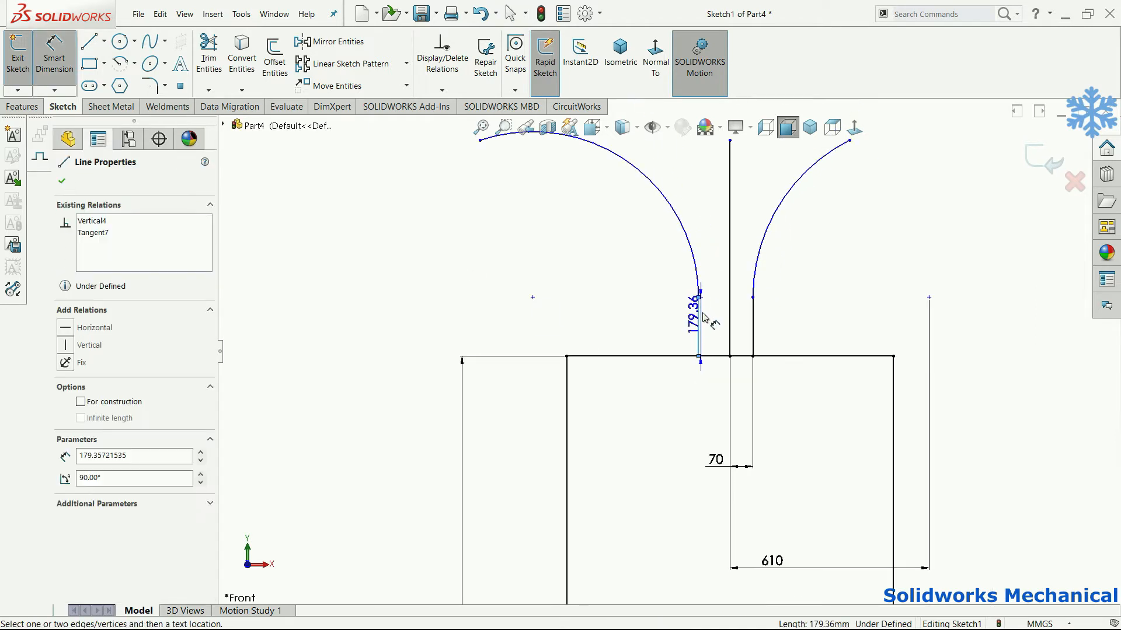
{"action": "left_click", "coordinate": [729, 331]}
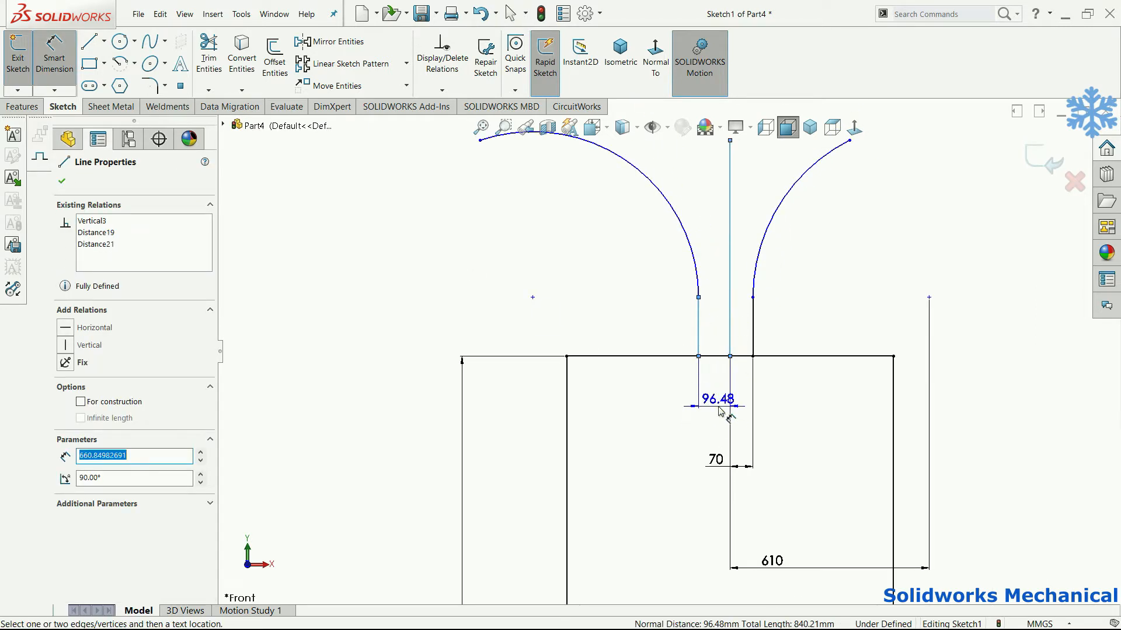
{"action": "left_click", "coordinate": [723, 403]}
{"action": "type", "text": "70"}
{"action": "key", "text": "Return"}
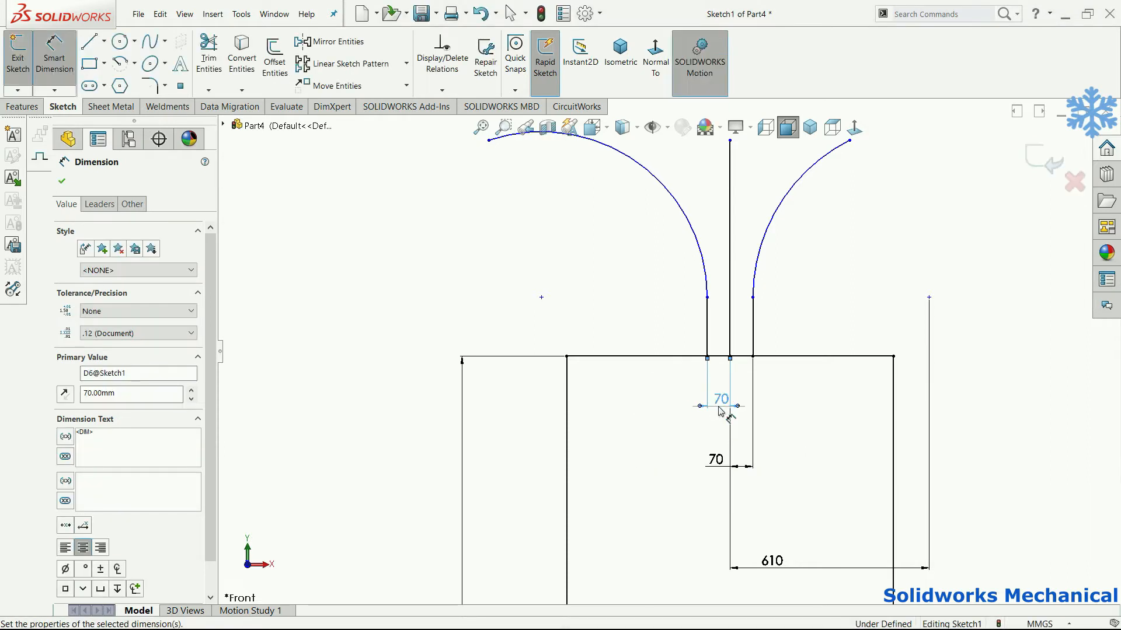
Step: Move the right arc's upper endpoint outward to about 529 mm from the central line
{"action": "key", "text": "f"}
{"action": "key", "text": "Escape"}
{"action": "scroll", "coordinate": [661, 286], "scroll_direction": "up", "scroll_amount": 2}
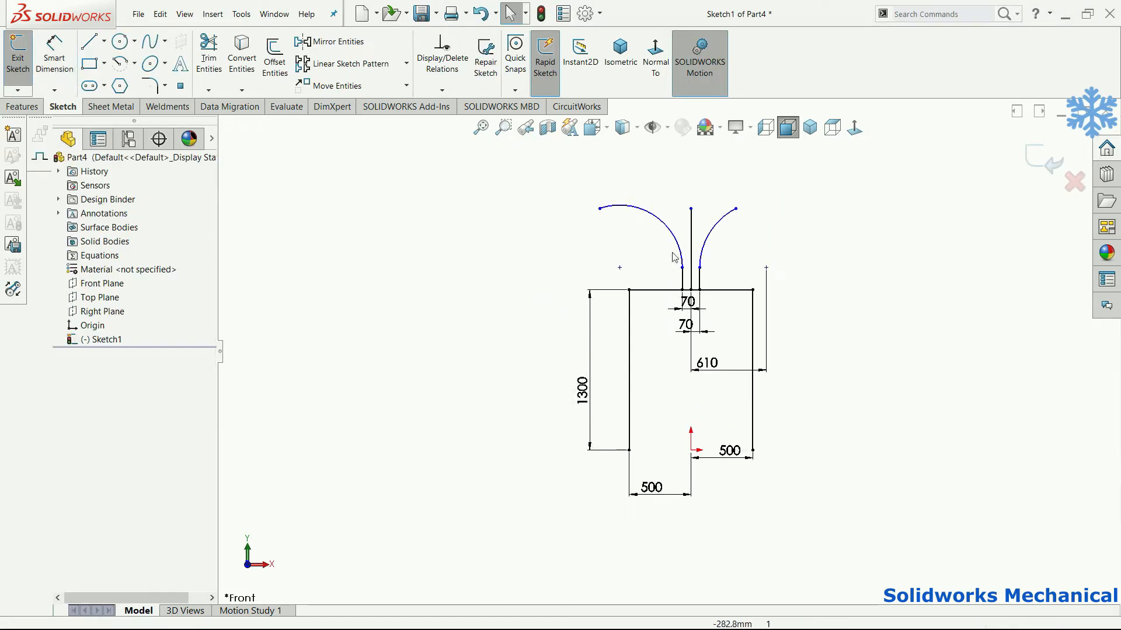
{"action": "scroll", "coordinate": [716, 280], "scroll_direction": "down", "scroll_amount": 2}
{"action": "left_click_drag", "start_coordinate": [725, 282], "coordinate": [755, 274]}
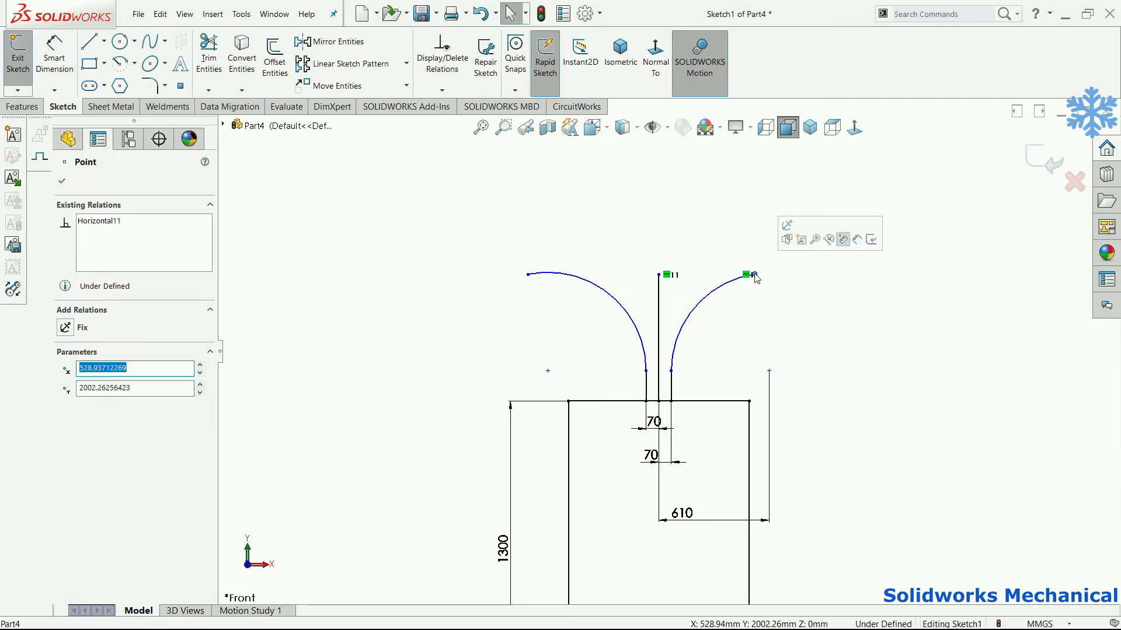
{"action": "right_click_drag", "start_coordinate": [725, 376], "coordinate": [751, 202]}
{"action": "scroll", "coordinate": [671, 297], "scroll_direction": "up", "scroll_amount": 1}
{"action": "left_click", "coordinate": [611, 307]}
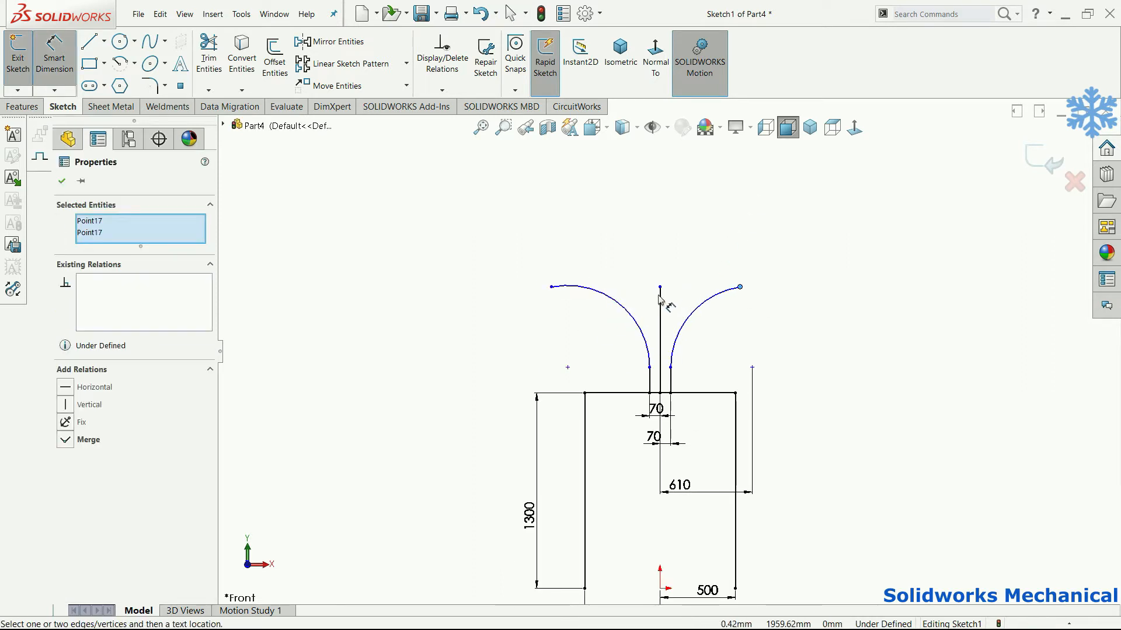
{"action": "left_click", "coordinate": [649, 368]}
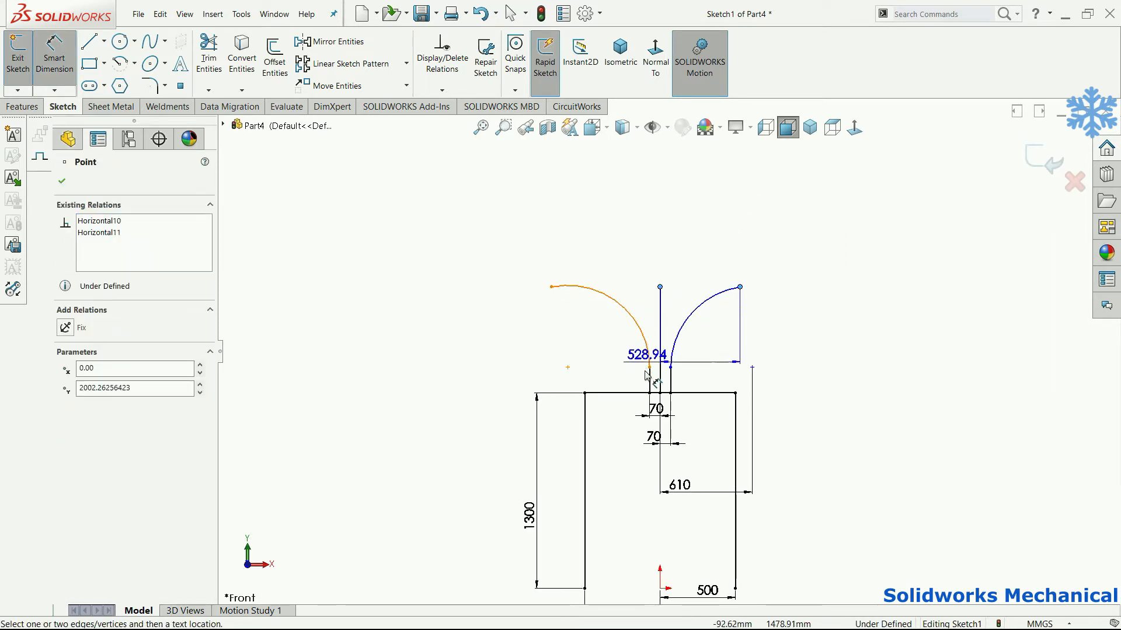
{"action": "left_click", "coordinate": [630, 397]}
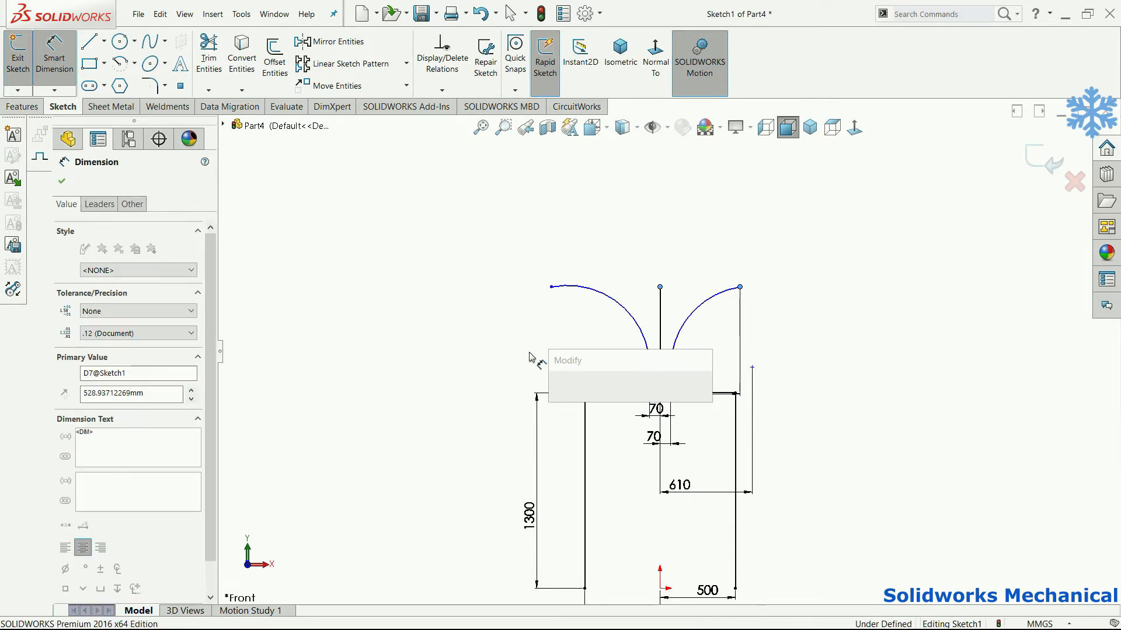
{"action": "left_click", "coordinate": [581, 397]}
{"action": "key", "text": "Delete"}
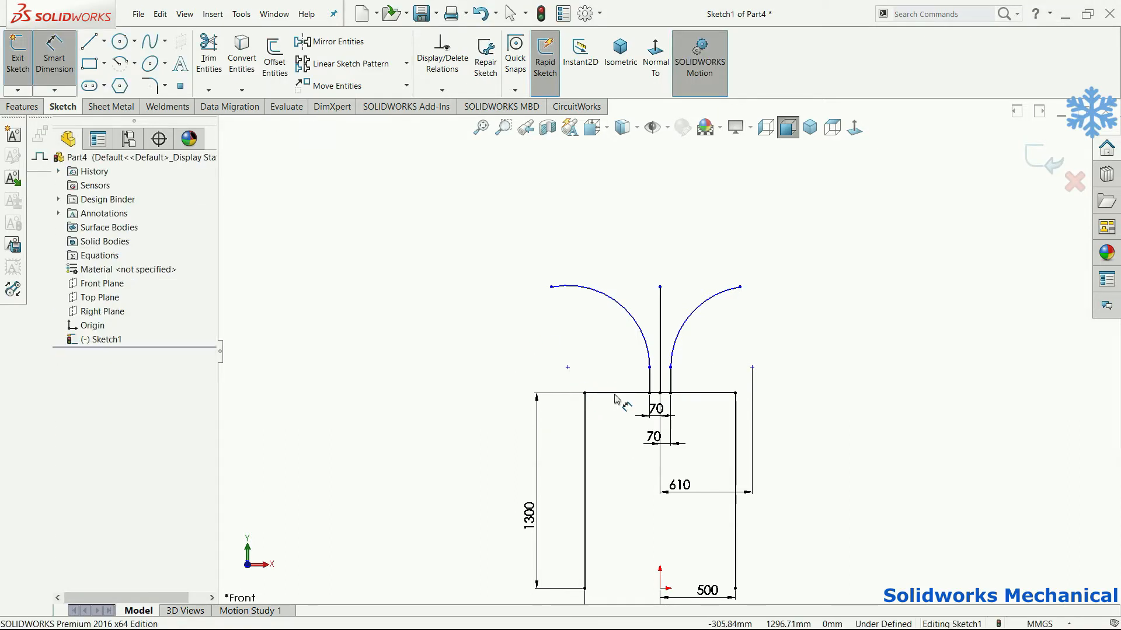
Step: Dimension the height from the horizontal line to the central line's upper endpoint as 650 mm
{"action": "left_click", "coordinate": [618, 393]}
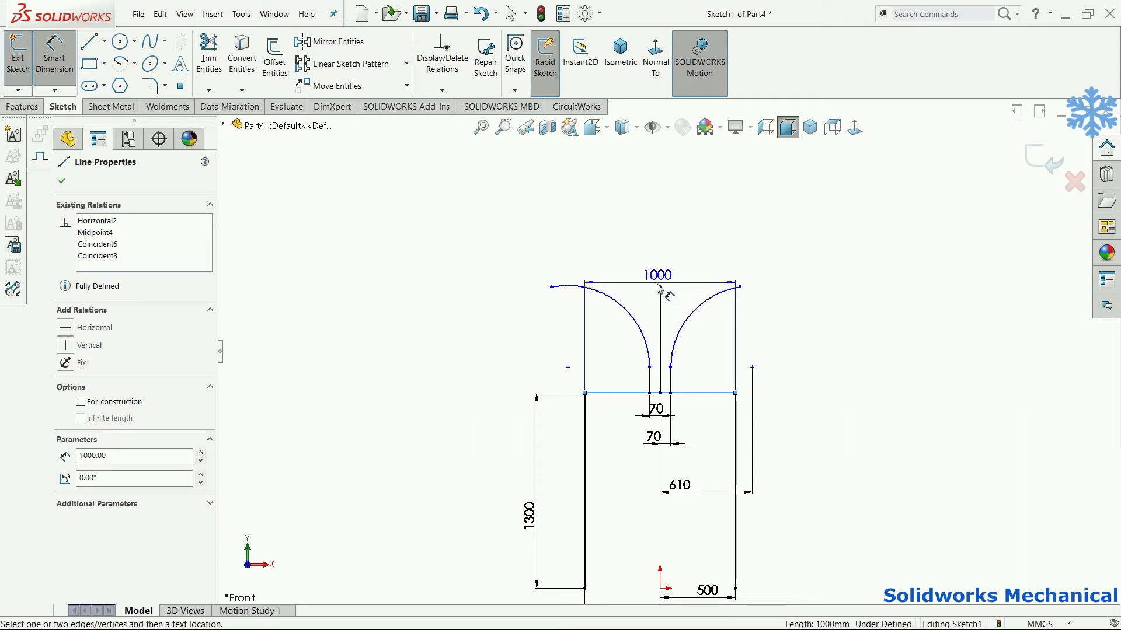
{"action": "left_click", "coordinate": [660, 287]}
{"action": "left_click", "coordinate": [516, 350]}
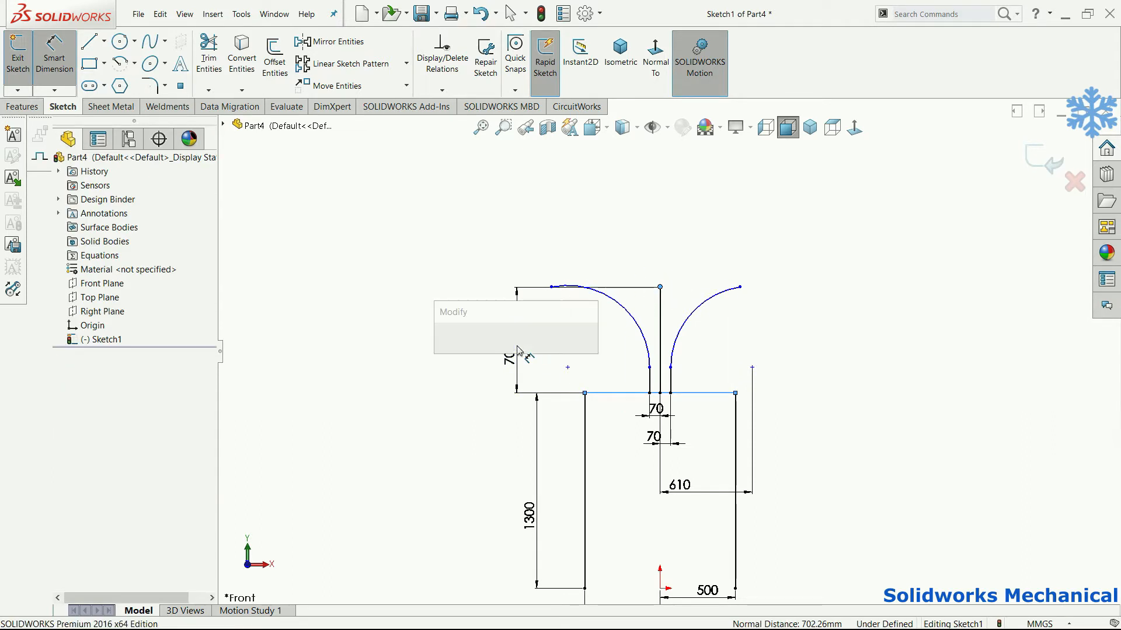
{"action": "type", "text": "6"}
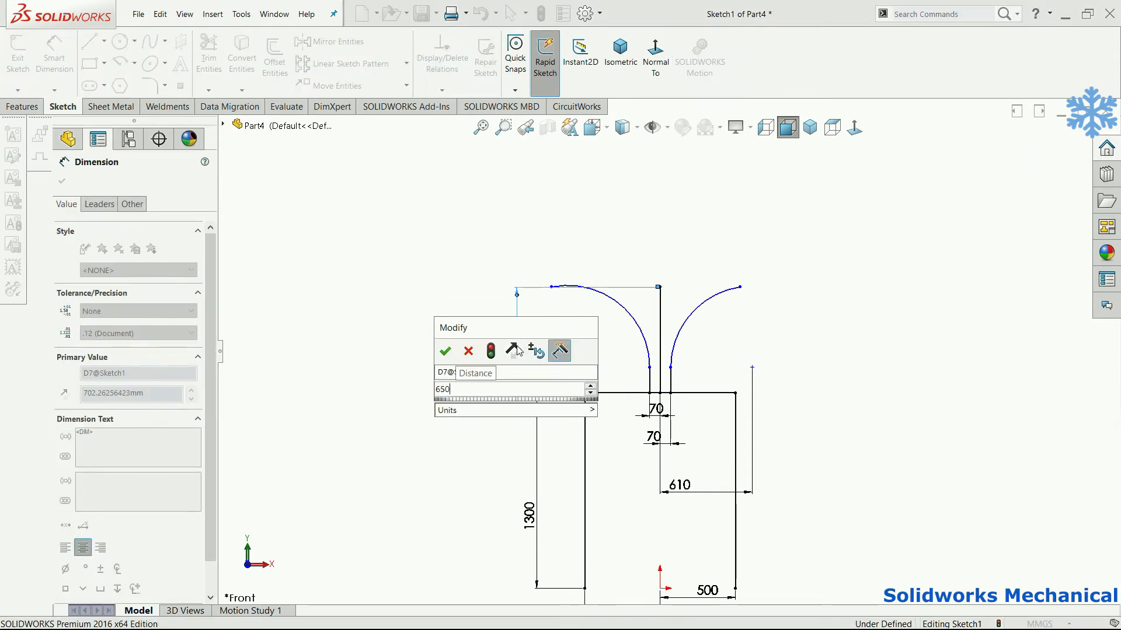
{"action": "type", "text": "50"}
{"action": "key", "text": "Return"}
Step: Add a radius dimension to the right arc and set the left arc's radius to 540 mm
{"action": "left_click", "coordinate": [704, 316]}
{"action": "left_click", "coordinate": [722, 345]}
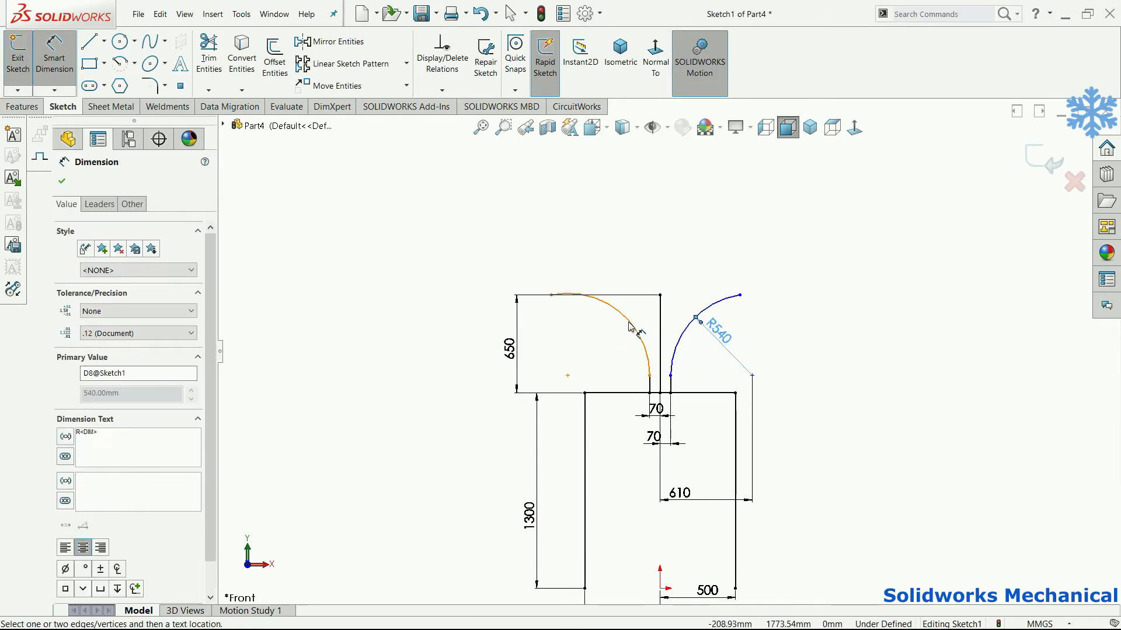
{"action": "left_click", "coordinate": [629, 326]}
{"action": "left_click", "coordinate": [607, 327]}
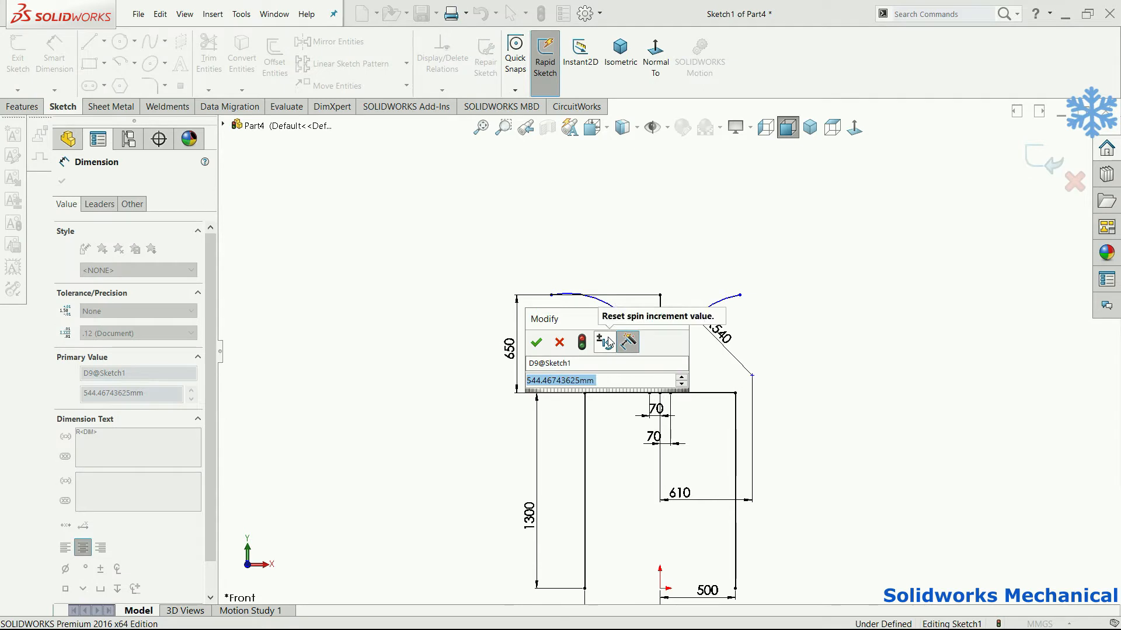
{"action": "type", "text": "540"}
{"action": "key", "text": "Return"}
{"action": "left_click", "coordinate": [696, 319]}
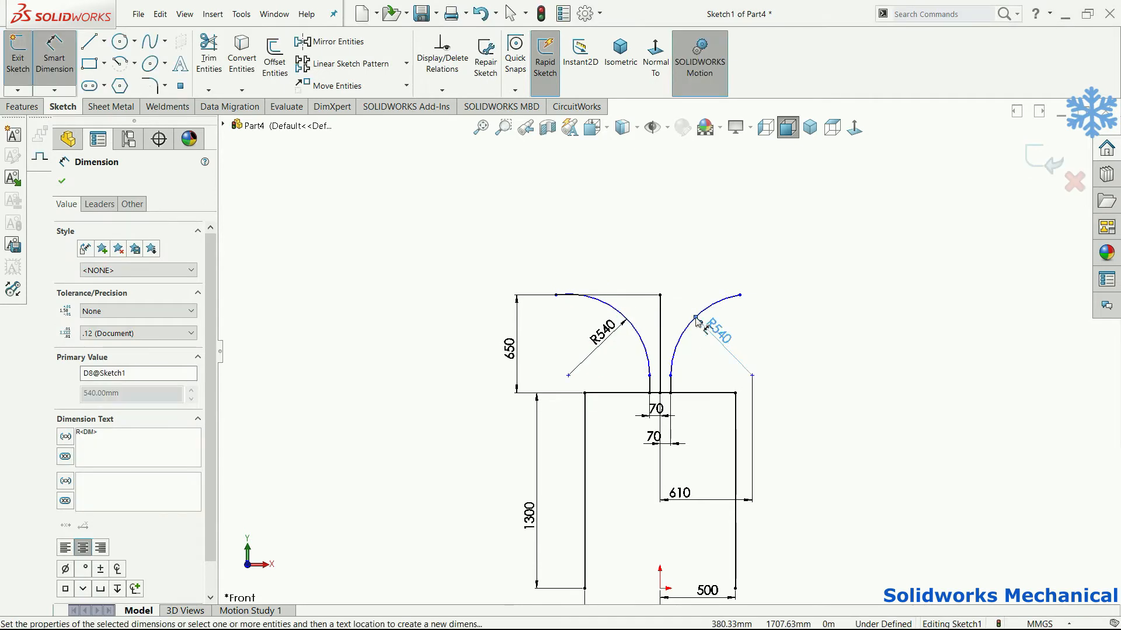
Step: Pull the left arc's upper endpoint inward and dimension its horizontal distance from the central line's upper endpoint as 500 mm
{"action": "key", "text": "Escape"}
{"action": "left_click", "coordinate": [555, 295]}
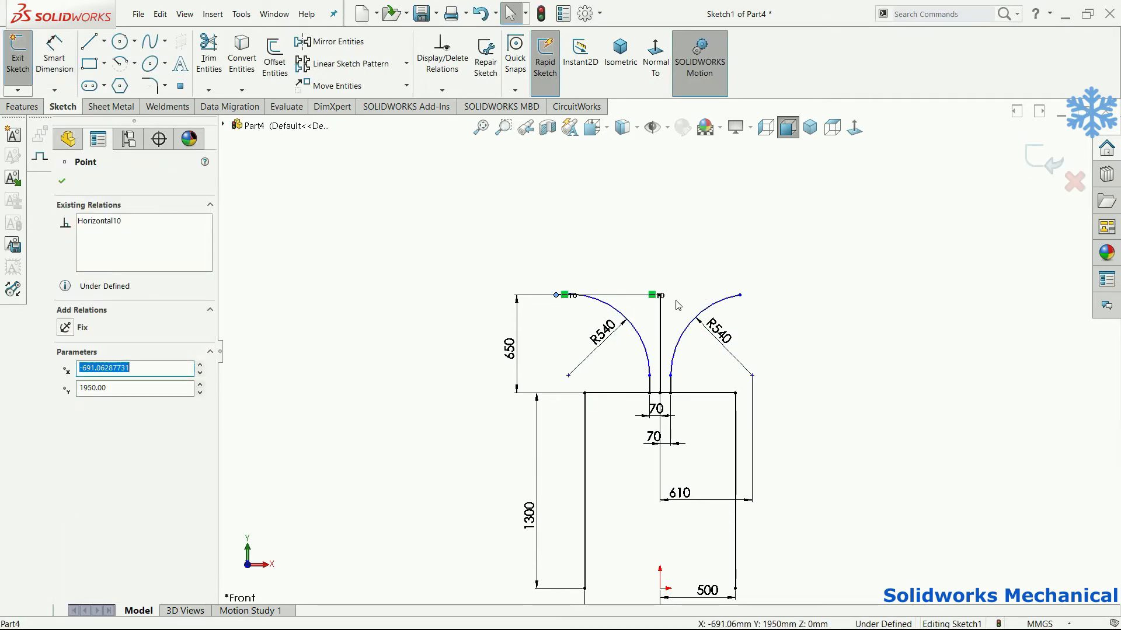
{"action": "left_click_drag", "start_coordinate": [555, 295], "coordinate": [620, 305]}
{"action": "key", "text": "Escape"}
{"action": "right_click_drag", "start_coordinate": [733, 380], "coordinate": [695, 310]}
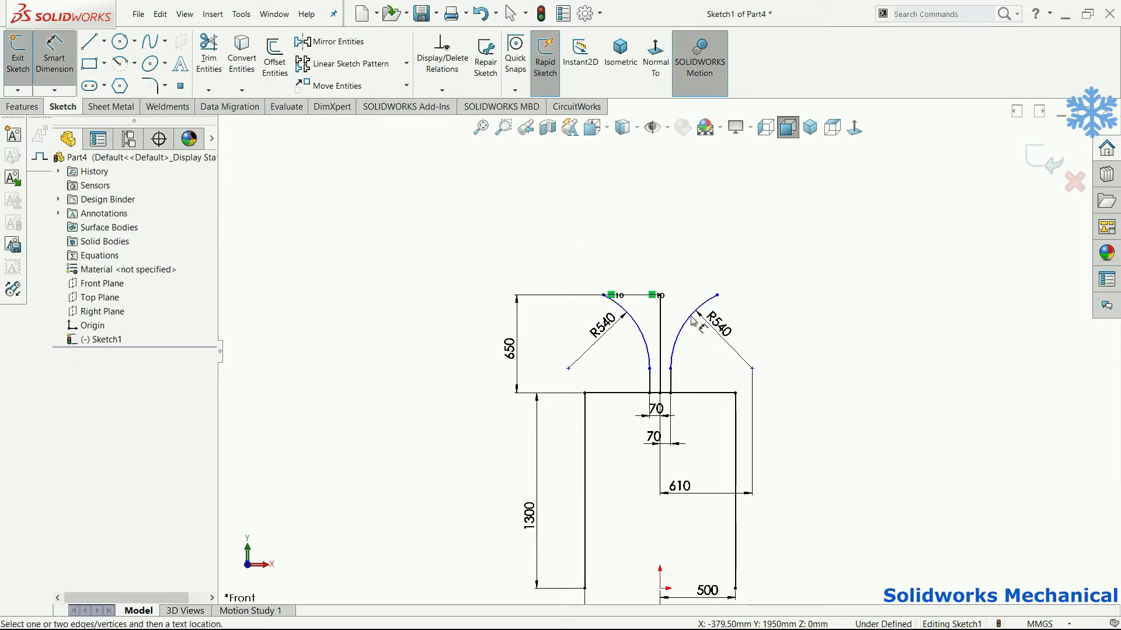
{"action": "left_click", "coordinate": [659, 296]}
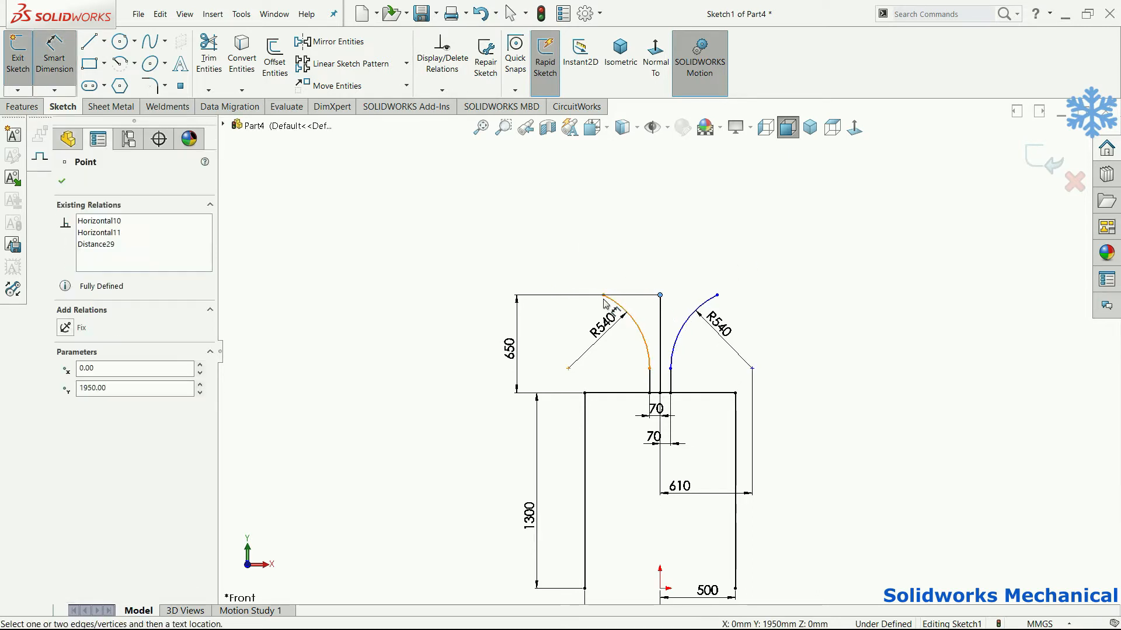
{"action": "left_click", "coordinate": [627, 256]}
{"action": "type", "text": "500"}
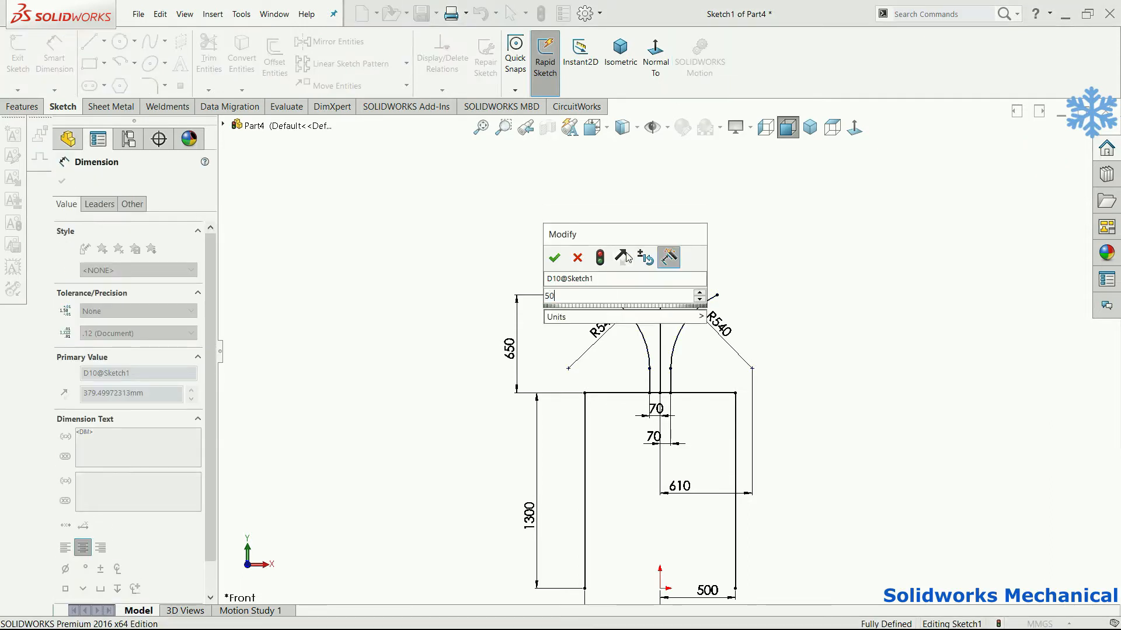
{"action": "key", "text": "Return"}
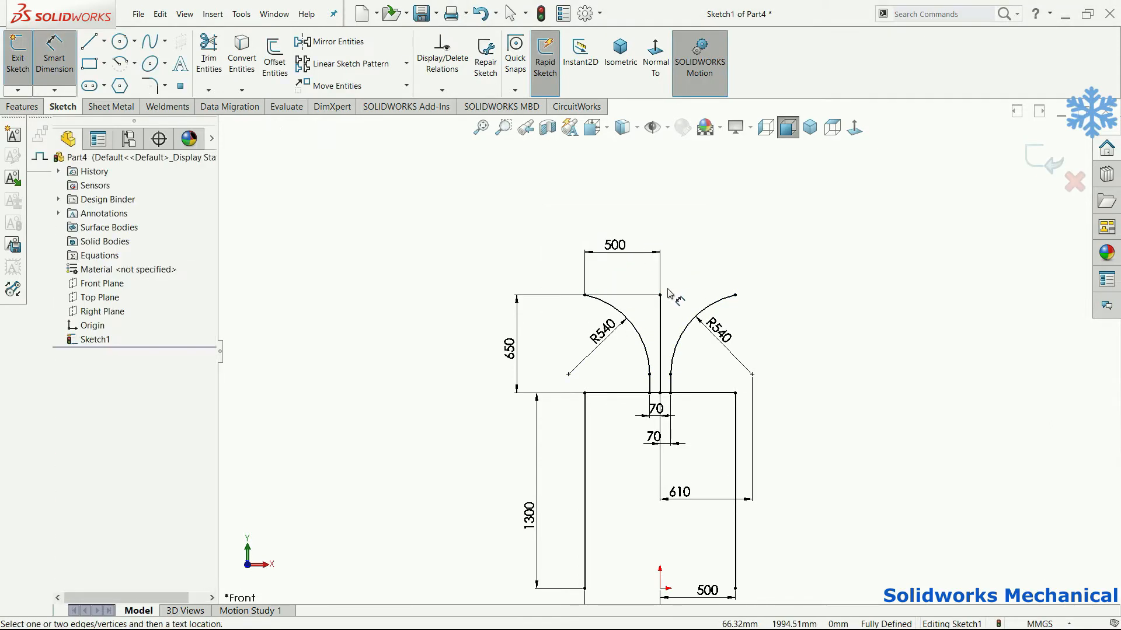
Step: Dimension the horizontal distance between the central line's upper endpoint and the right arc's upper endpoint, and exit the sketch
{"action": "left_click", "coordinate": [660, 294]}
{"action": "left_click", "coordinate": [734, 295]}
{"action": "left_click", "coordinate": [740, 263]}
{"action": "key", "text": "Escape"}
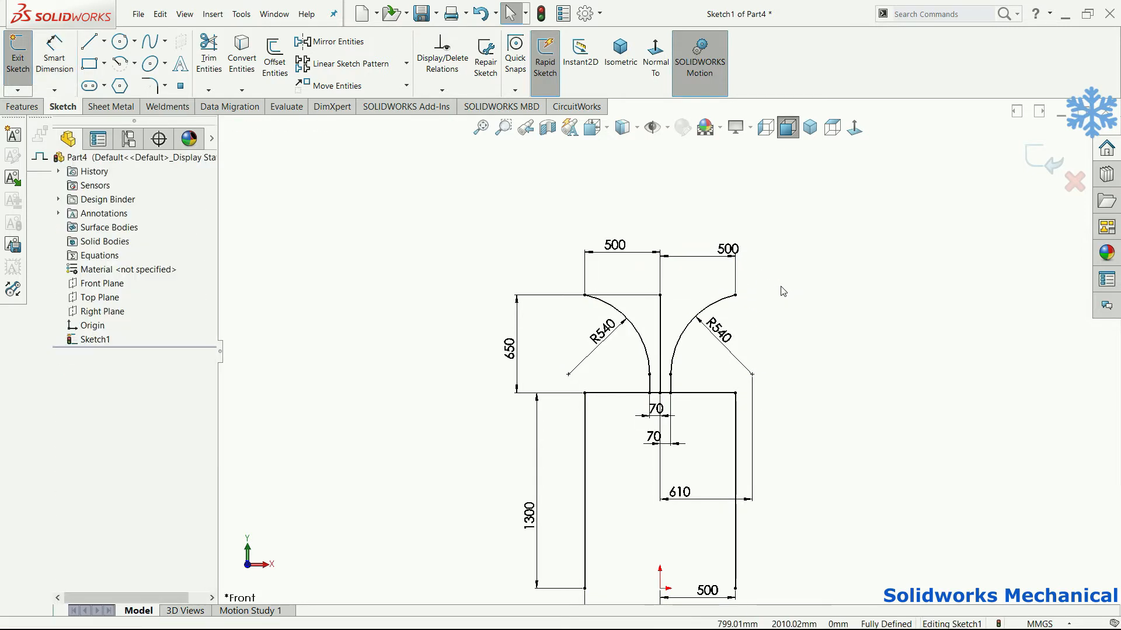
{"action": "key", "text": "f"}
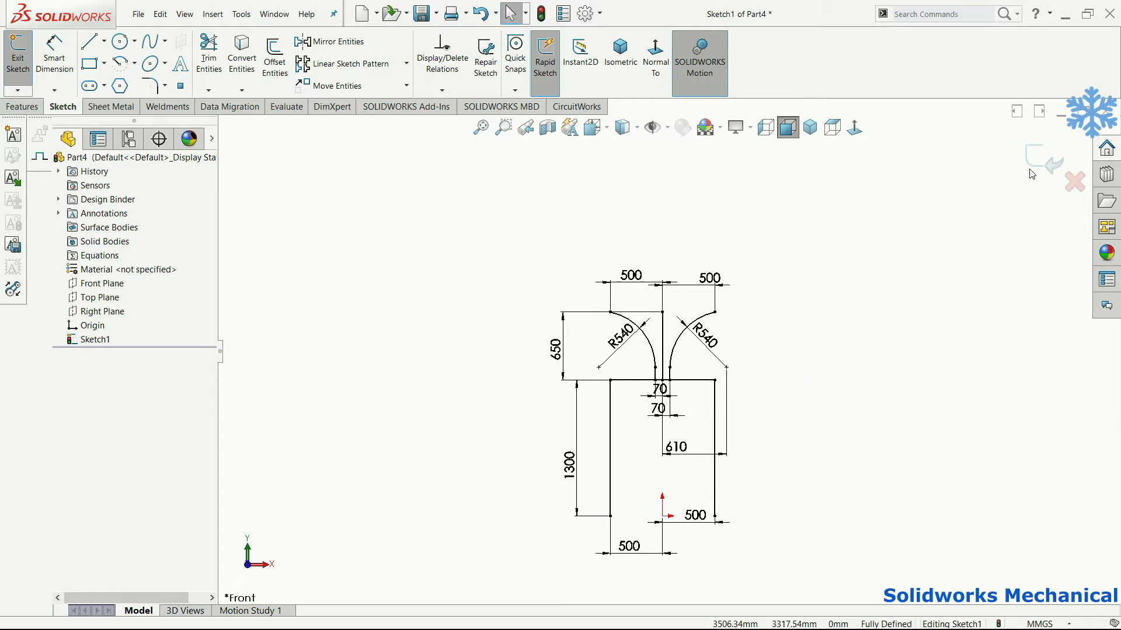
{"action": "left_click", "coordinate": [1045, 160]}
Step: Turn on the display of the reference planes
{"action": "middle_click_drag", "start_coordinate": [750, 366], "coordinate": [732, 409]}
{"action": "key", "text": "space"}
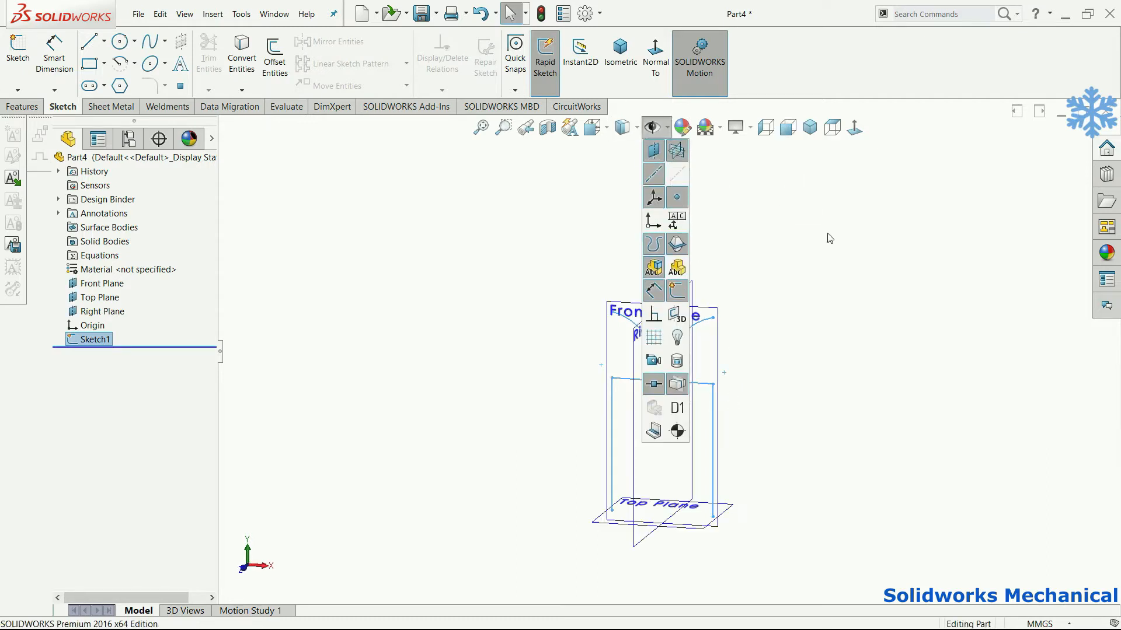
{"action": "left_click", "coordinate": [734, 496]}
{"action": "left_click", "coordinate": [726, 519]}
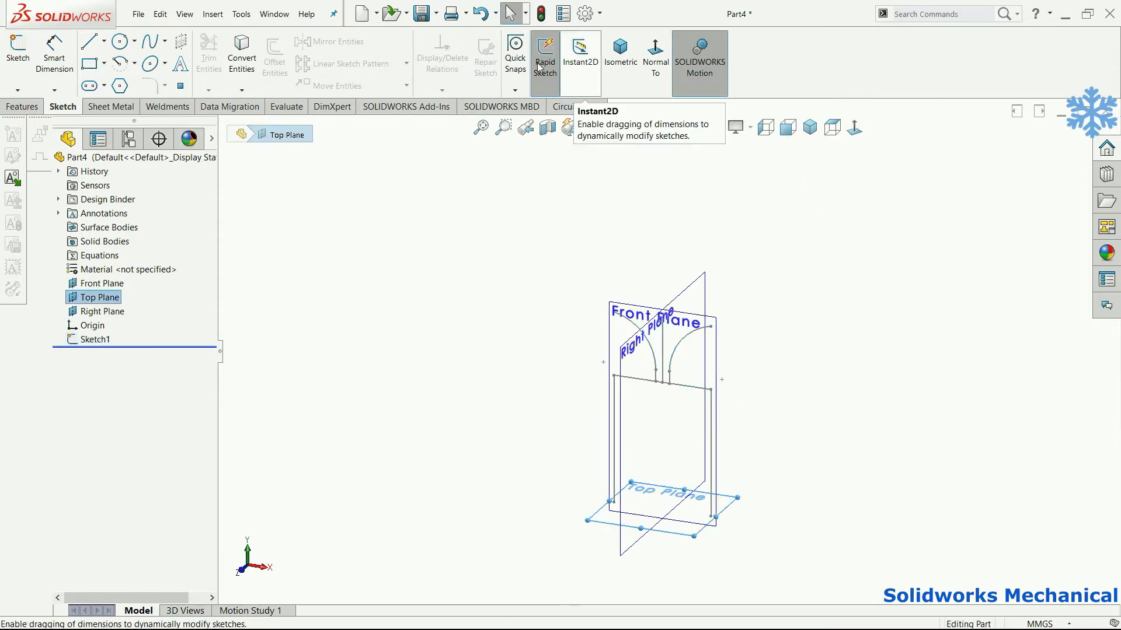
{"action": "left_click", "coordinate": [22, 106]}
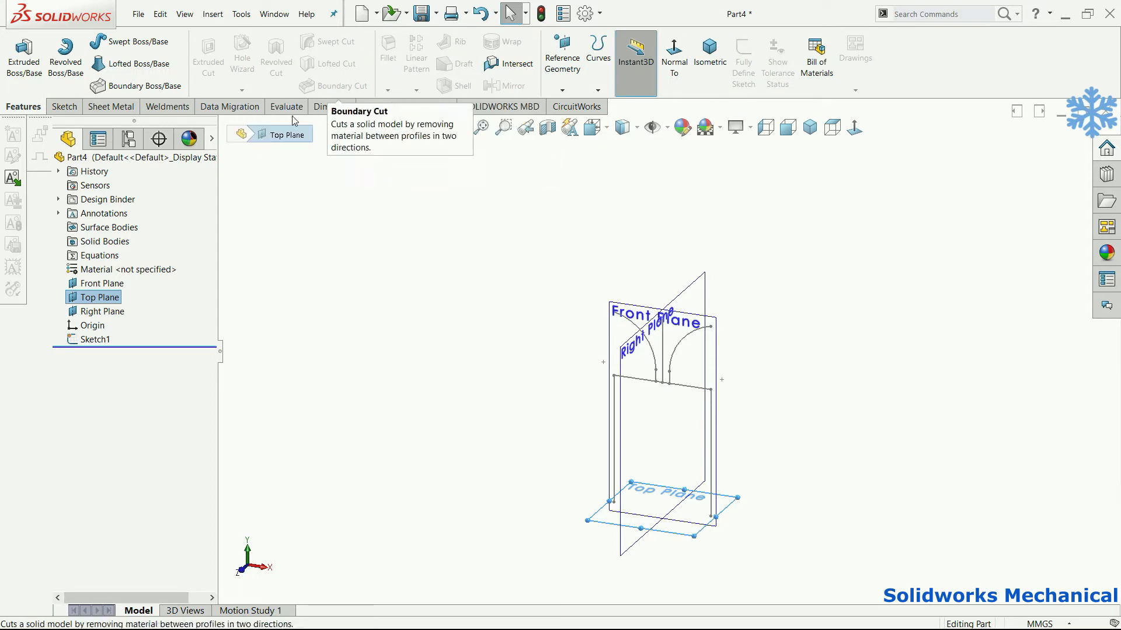
{"action": "key", "text": "Escape"}
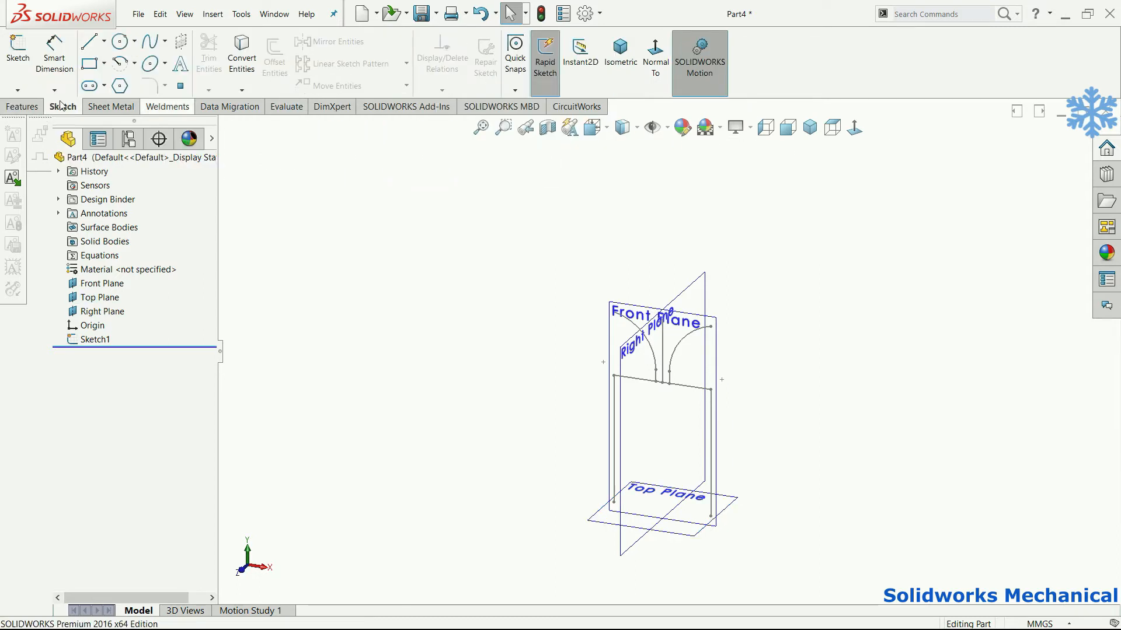
Step: Create a reference plane offset 1300+650 mm above the Top Plane
{"action": "left_click", "coordinate": [13, 107]}
{"action": "left_click", "coordinate": [563, 91]}
{"action": "left_click", "coordinate": [565, 106]}
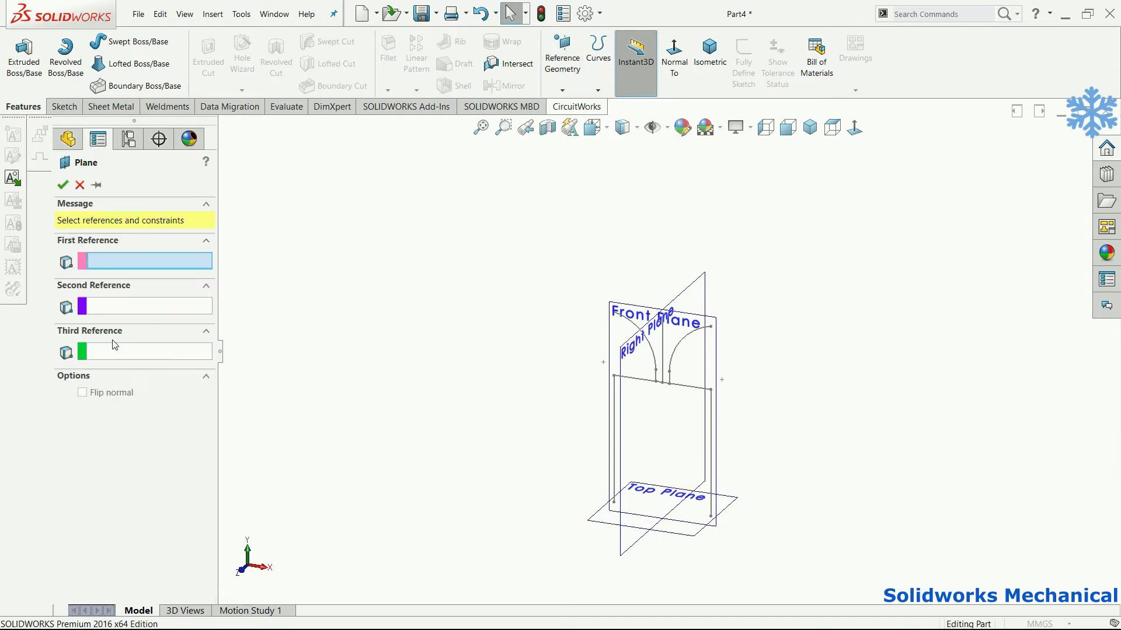
{"action": "left_click", "coordinate": [696, 536]}
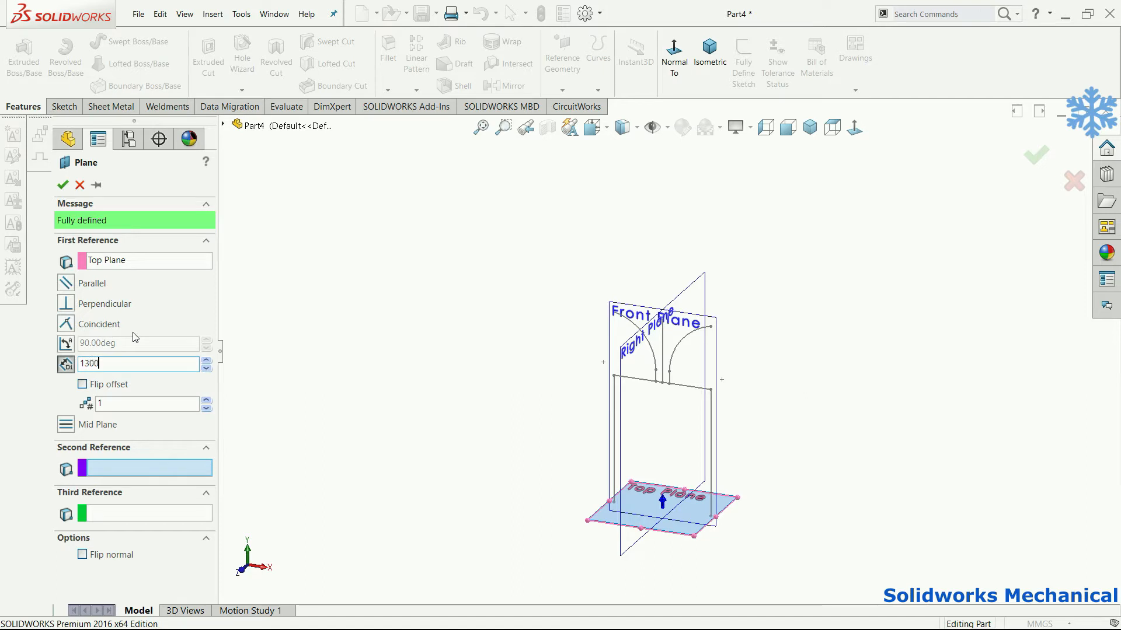
{"action": "type", "text": "1300+650"}
{"action": "key", "text": "Return"}
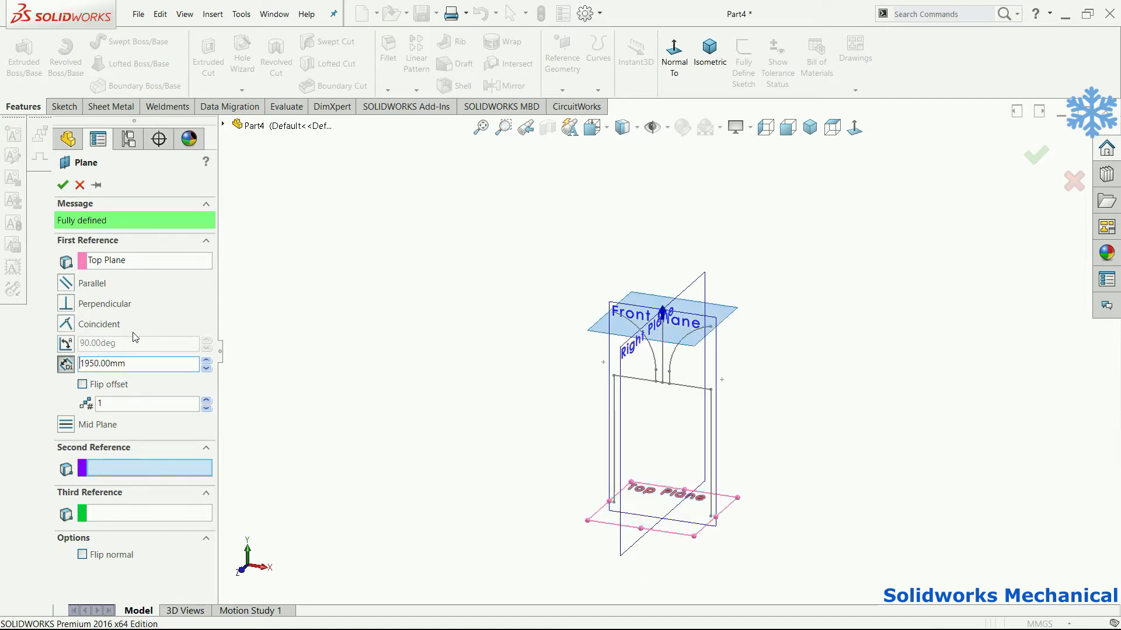
{"action": "left_click", "coordinate": [1048, 155]}
Step: Stretch the new offset plane's boundary far out behind the frame sketch
{"action": "middle_click_drag", "start_coordinate": [868, 243], "coordinate": [801, 303]}
{"action": "left_click", "coordinate": [773, 297]}
{"action": "scroll", "coordinate": [763, 295], "scroll_direction": "up", "scroll_amount": 4}
{"action": "scroll", "coordinate": [715, 281], "scroll_direction": "down", "scroll_amount": 4}
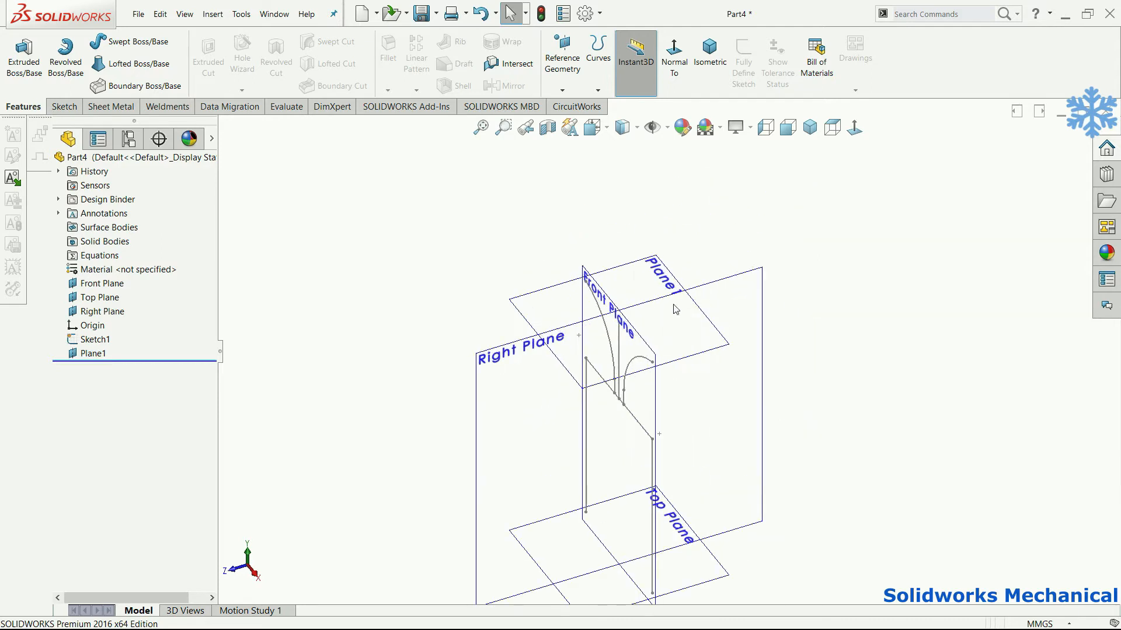
{"action": "left_click", "coordinate": [695, 302]}
{"action": "left_click_drag", "start_coordinate": [693, 300], "coordinate": [1003, 195]}
Step: Start a new sketch on the offset plane, viewed normal to it
{"action": "middle_click_drag", "start_coordinate": [1004, 195], "coordinate": [756, 327]}
{"action": "left_click", "coordinate": [756, 327]}
{"action": "right_click", "coordinate": [756, 327]}
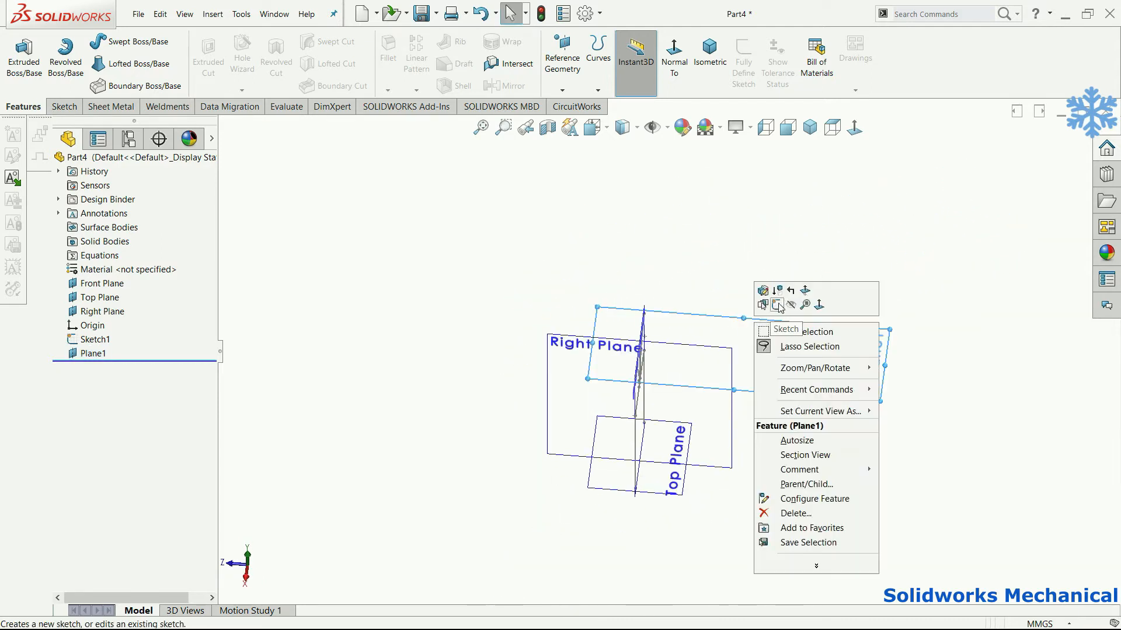
{"action": "left_click", "coordinate": [778, 307]}
{"action": "left_click", "coordinate": [856, 129]}
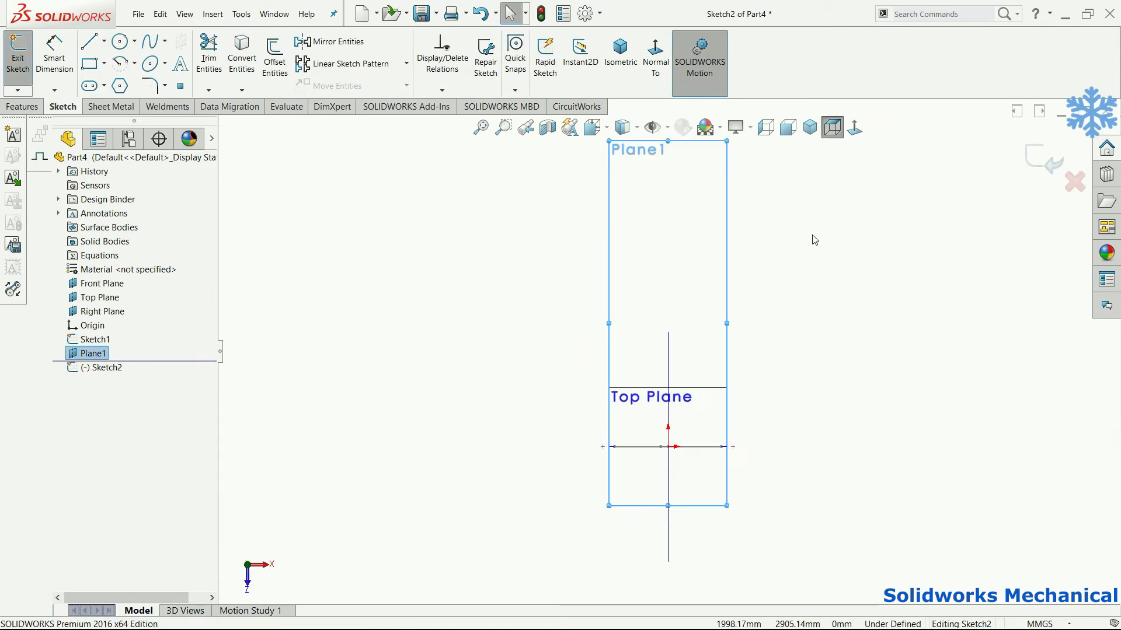
{"action": "scroll", "coordinate": [797, 228], "scroll_direction": "up", "scroll_amount": 2}
{"action": "scroll", "coordinate": [709, 246], "scroll_direction": "down", "scroll_amount": 3}
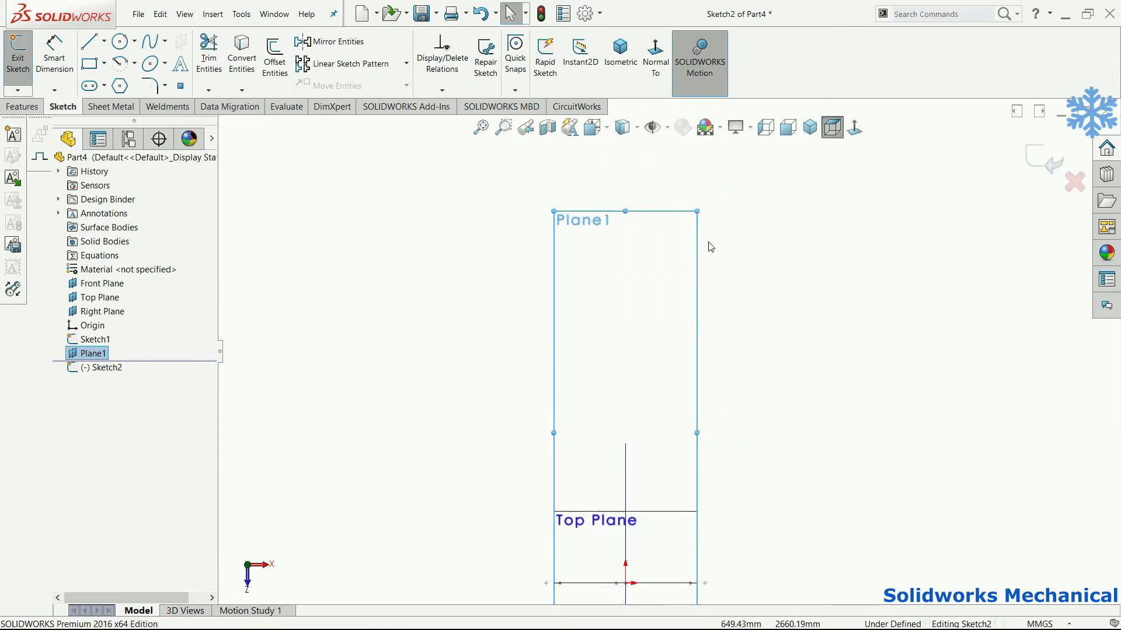
Step: Sketch a corner rectangle about 860 mm wide and 2825 mm long on the offset plane, spanning the frame's central line
{"action": "left_click", "coordinate": [90, 63]}
{"action": "scroll", "coordinate": [632, 549], "scroll_direction": "up", "scroll_amount": 1}
{"action": "scroll", "coordinate": [632, 549], "scroll_direction": "down", "scroll_amount": 1}
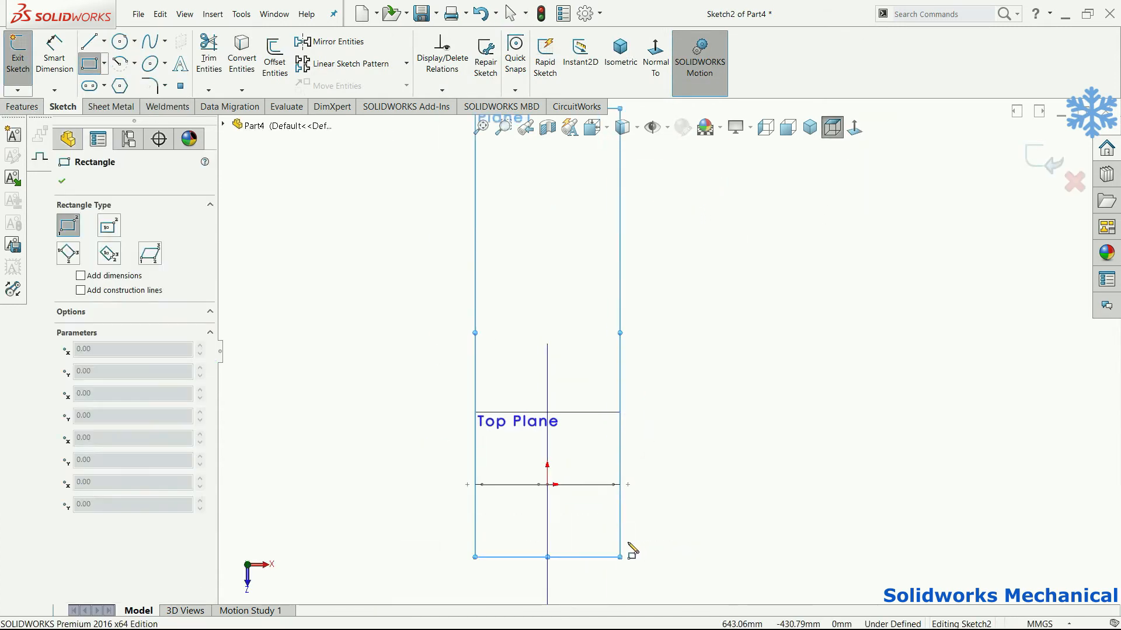
{"action": "left_click", "coordinate": [604, 506]}
{"action": "scroll", "coordinate": [496, 228], "scroll_direction": "up", "scroll_amount": 3}
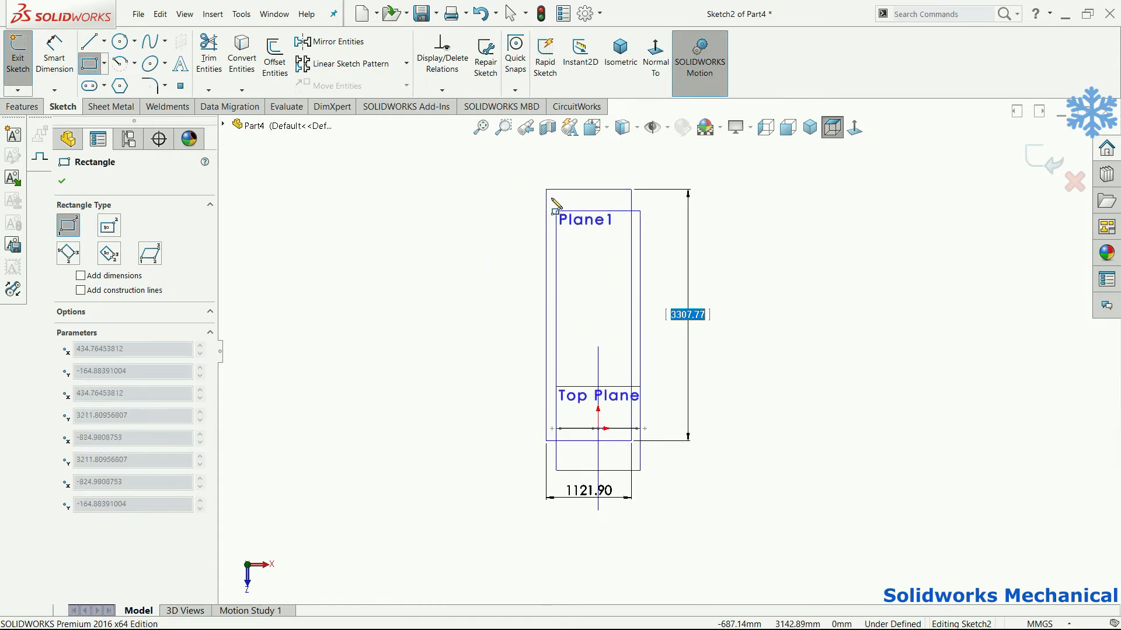
{"action": "left_click", "coordinate": [565, 226]}
{"action": "key", "text": "Escape"}
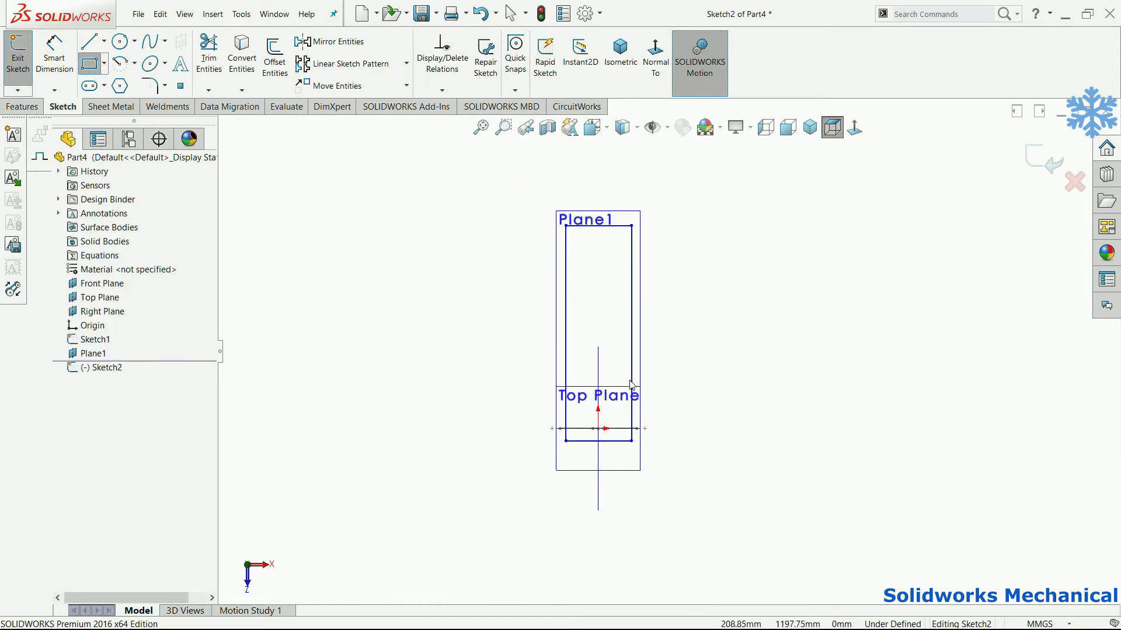
Step: Make the rectangle's short edge nearest the origin collinear with the frame sketch's horizontal line
{"action": "scroll", "coordinate": [592, 455], "scroll_direction": "down", "scroll_amount": 5}
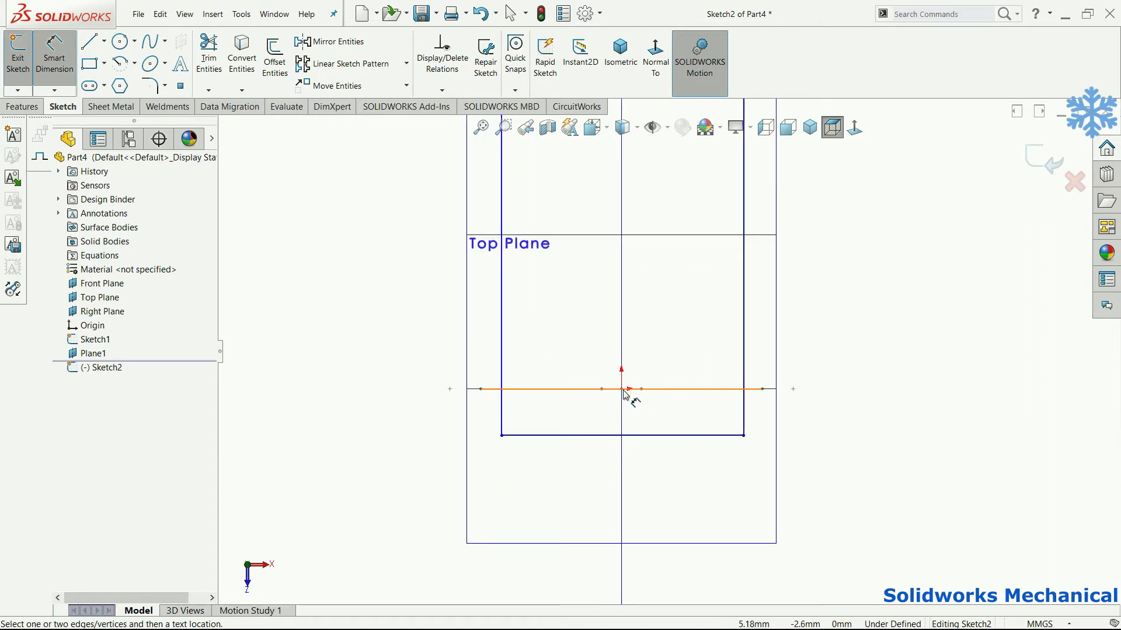
{"action": "key", "text": "Escape"}
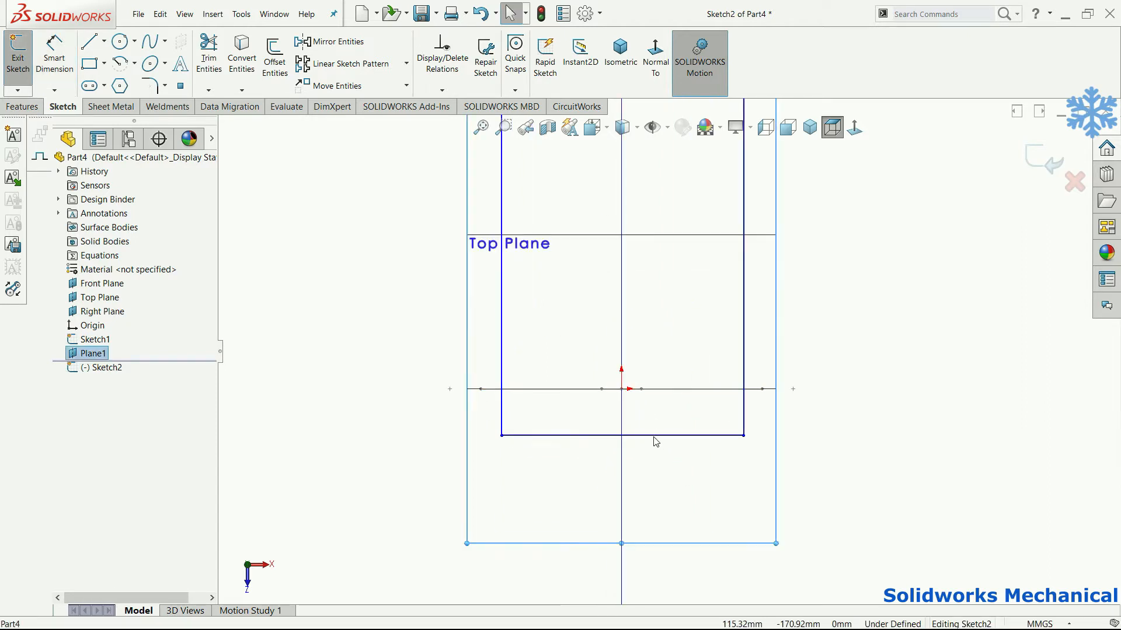
{"action": "left_click", "coordinate": [654, 436]}
{"action": "left_click", "coordinate": [653, 389], "text": "ctrl"}
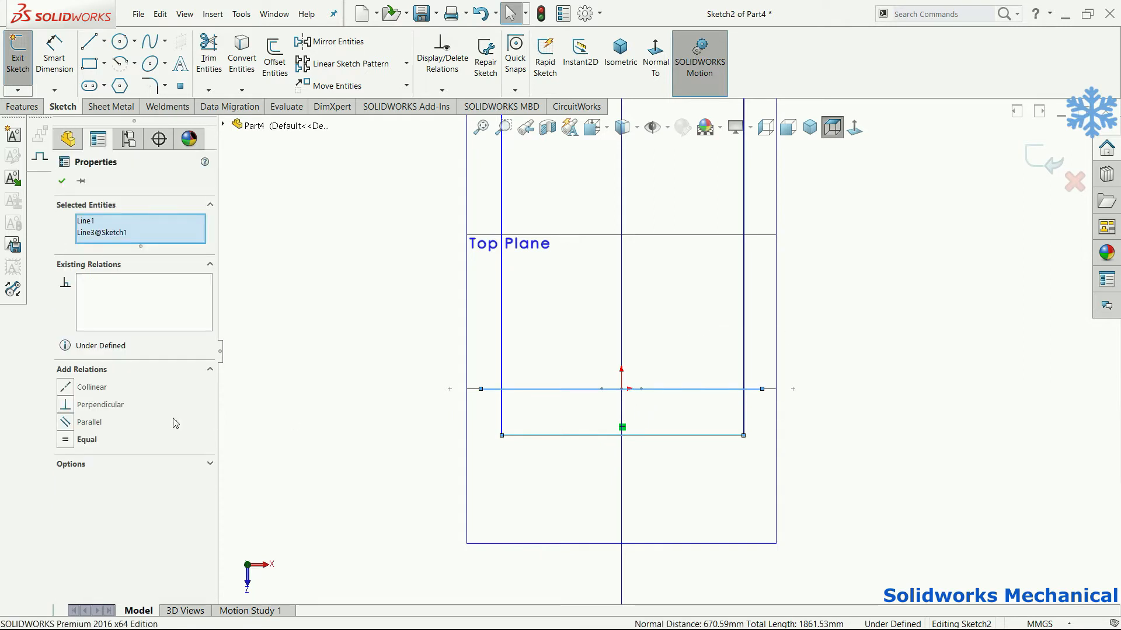
{"action": "left_click", "coordinate": [92, 386]}
{"action": "key", "text": "Escape"}
Step: Dimension the distance from the rectangle's left long edge to the vertical centre plane line as 500 mm
{"action": "right_click_drag", "start_coordinate": [593, 450], "coordinate": [621, 328]}
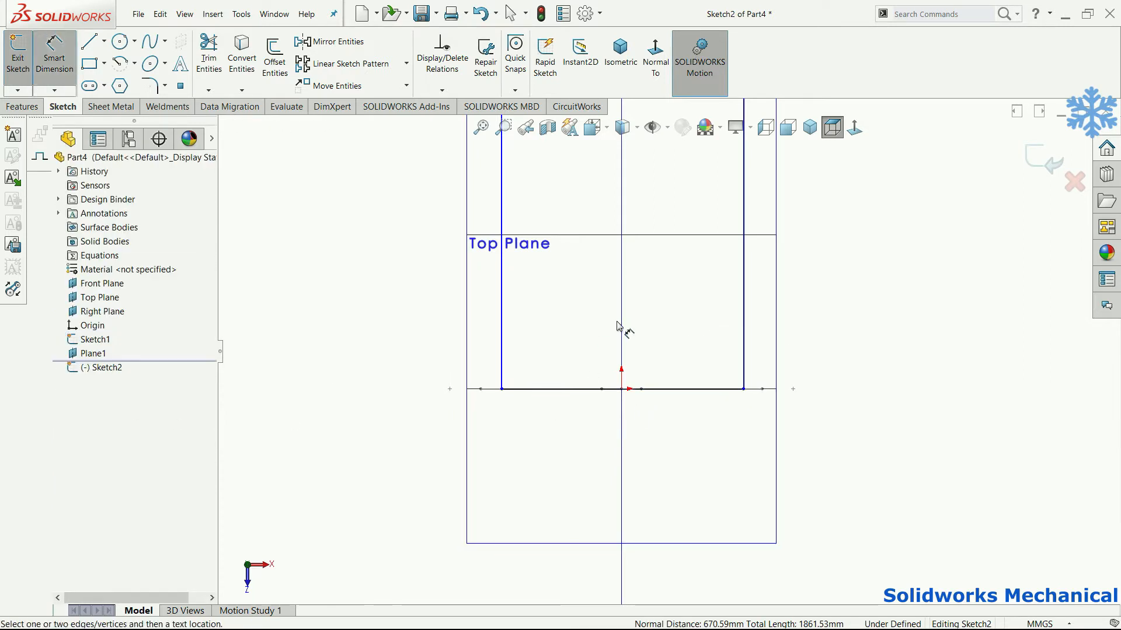
{"action": "left_click", "coordinate": [620, 334]}
{"action": "left_click", "coordinate": [501, 344]}
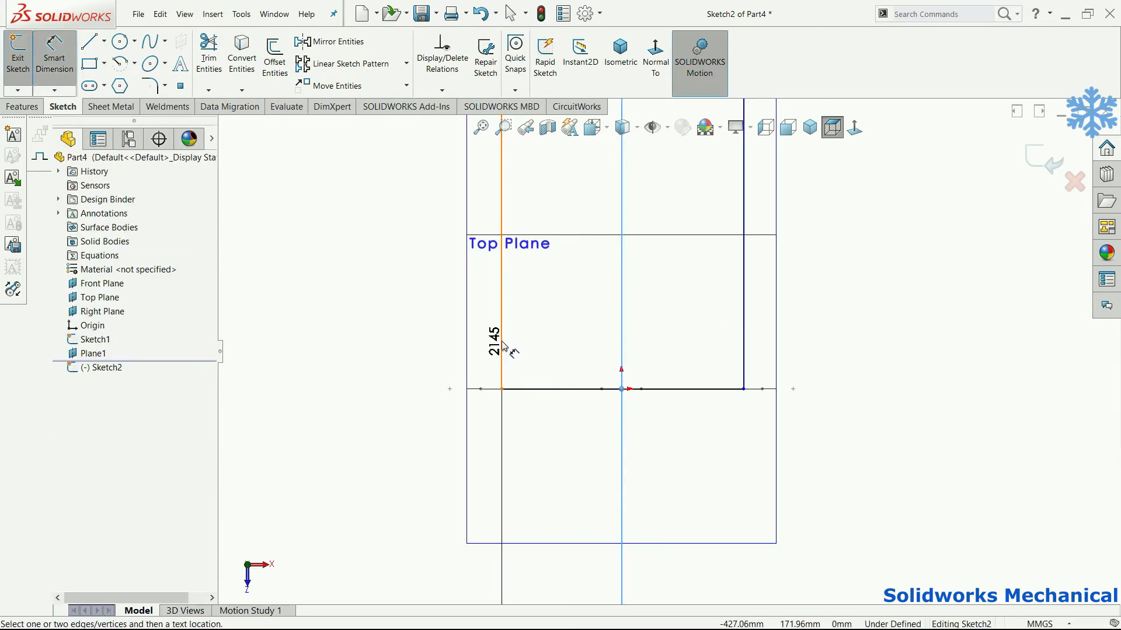
{"action": "left_click", "coordinate": [587, 326]}
{"action": "type", "text": "500"}
{"action": "key", "text": "Return"}
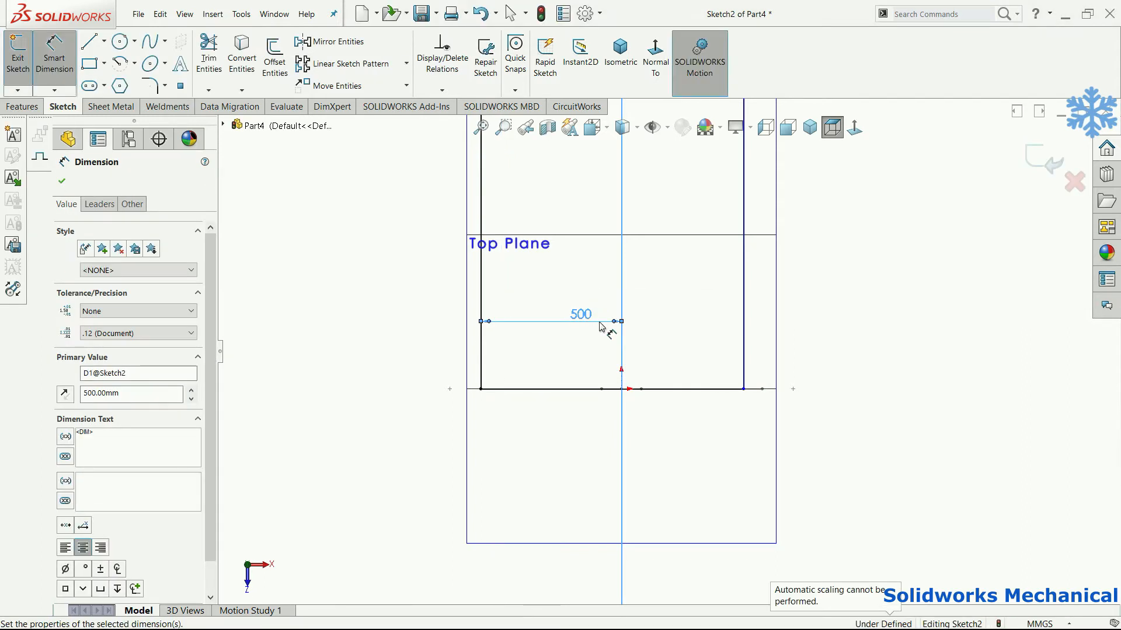
Step: Dimension the distance from the rectangle's right long edge to the vertical centre plane line as 500 mm
{"action": "left_click", "coordinate": [756, 311]}
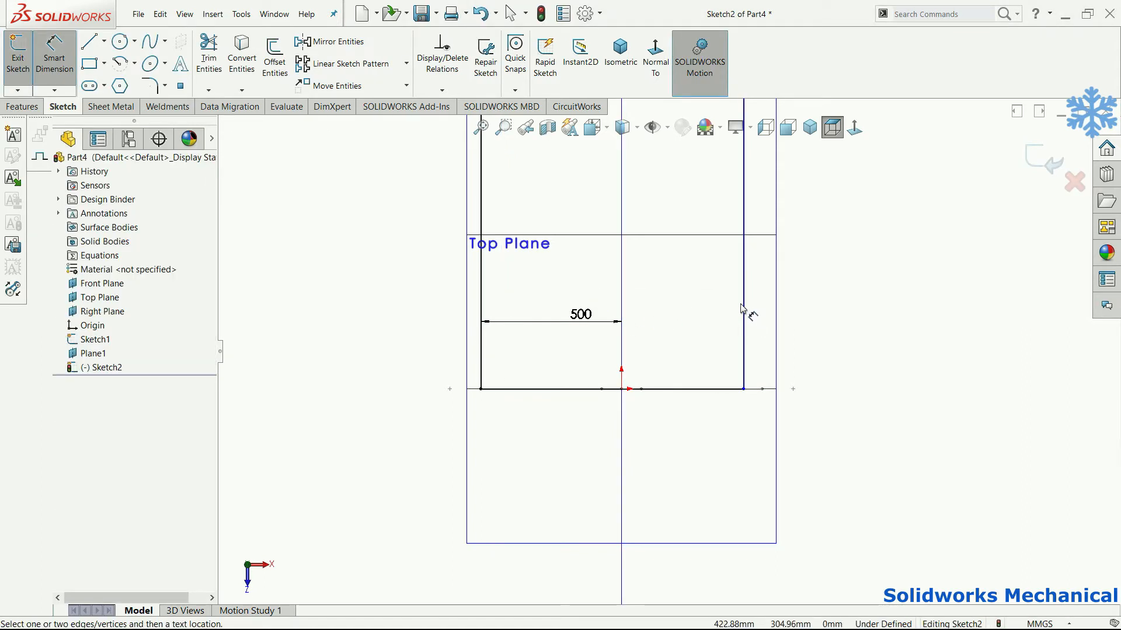
{"action": "left_click", "coordinate": [742, 309]}
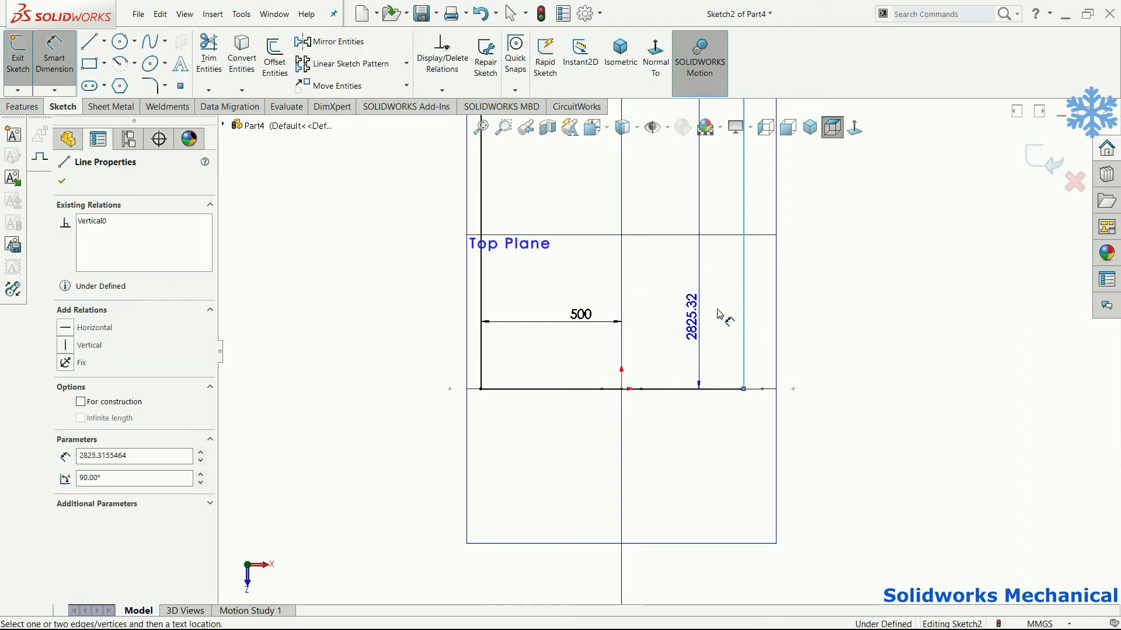
{"action": "left_click", "coordinate": [622, 294]}
{"action": "left_click", "coordinate": [669, 348]}
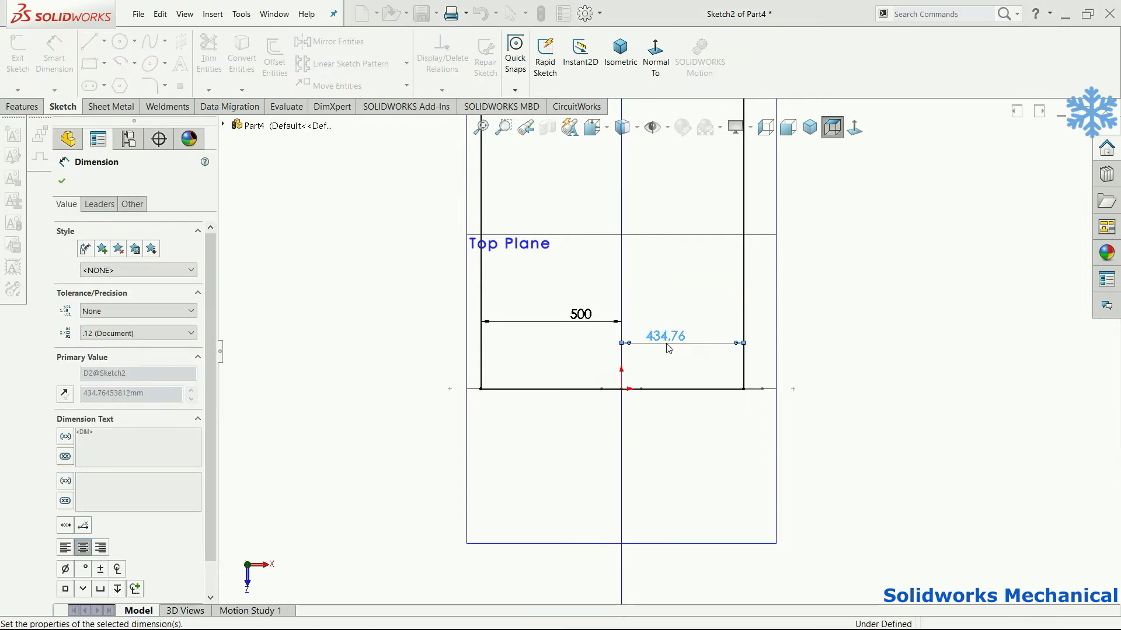
{"action": "type", "text": "500"}
{"action": "key", "text": "Return"}
{"action": "key", "text": "Escape"}
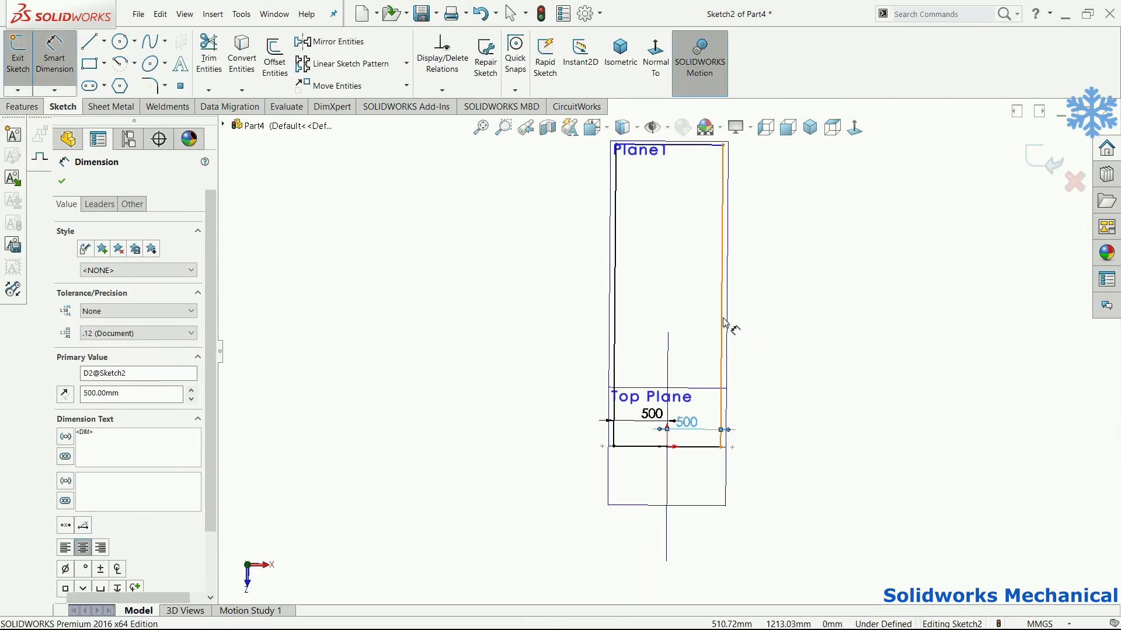
Step: Dimension the rectangle's long side as 2500 mm and exit the sketch
{"action": "left_click", "coordinate": [726, 324]}
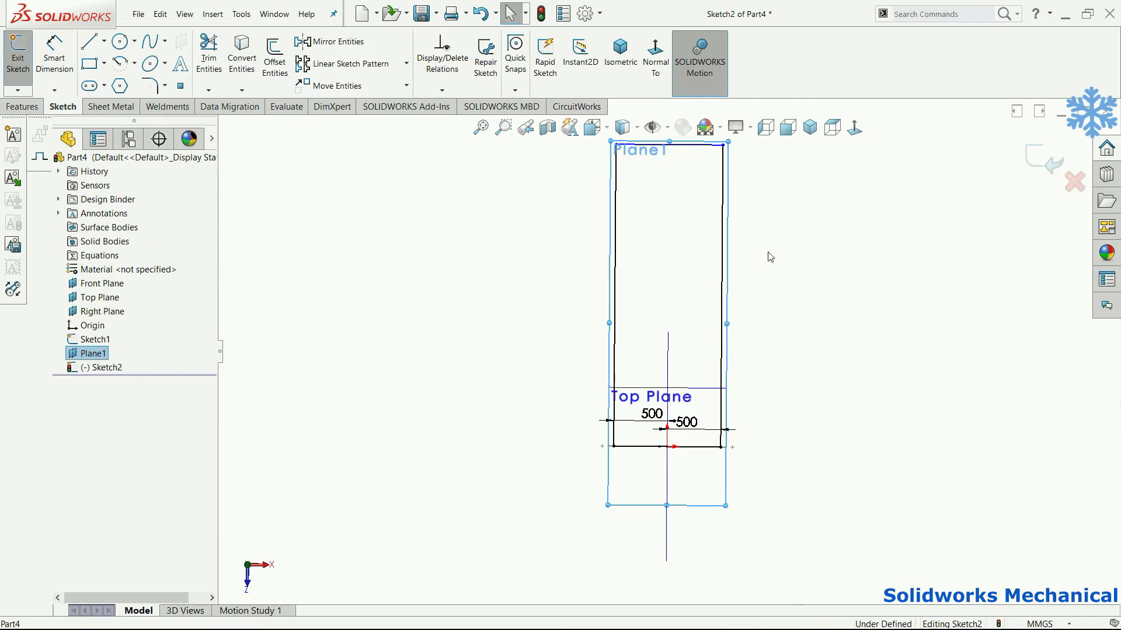
{"action": "left_click", "coordinate": [782, 239]}
{"action": "key", "text": "d"}
{"action": "left_click", "coordinate": [721, 256]}
{"action": "left_click", "coordinate": [769, 283]}
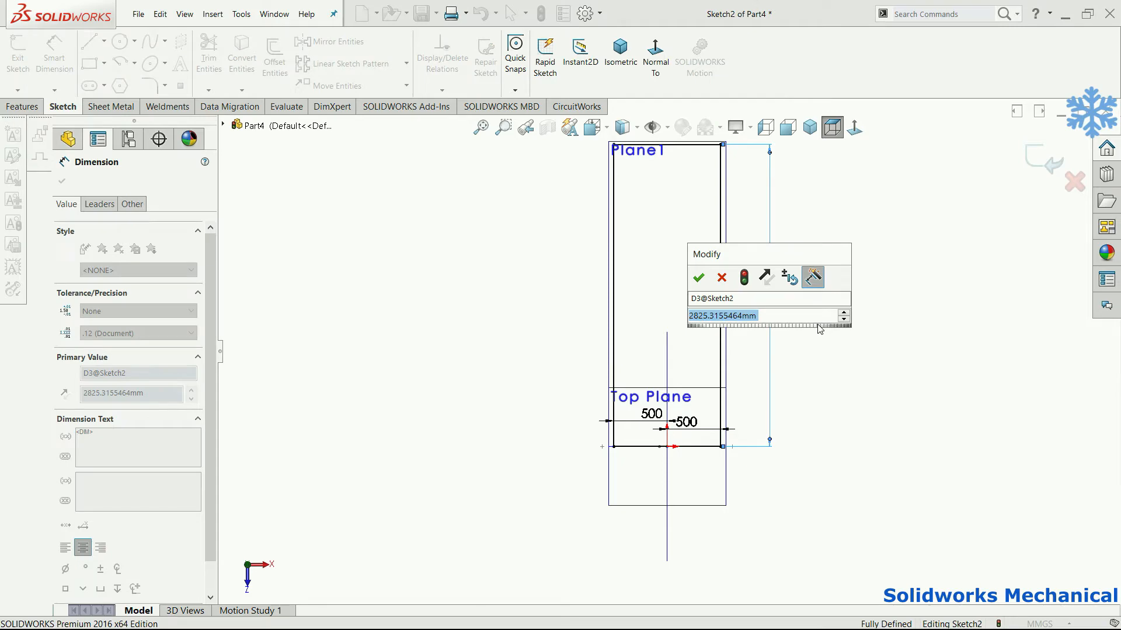
{"action": "type", "text": "2500"}
{"action": "key", "text": "Return"}
{"action": "middle_click_drag", "start_coordinate": [823, 330], "coordinate": [993, 169]}
{"action": "left_click", "coordinate": [1043, 159]}
{"action": "scroll", "coordinate": [690, 460], "scroll_direction": "down", "scroll_amount": 3}
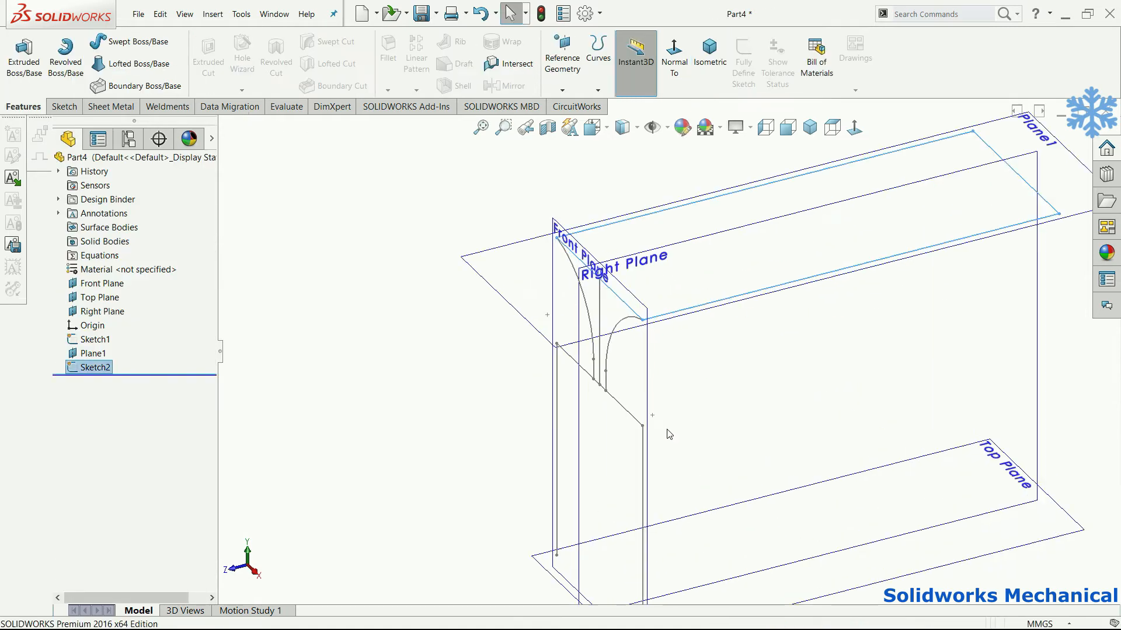
Step: Create a reference plane offset 2500 mm from the Front Plane with the offset direction flipped toward the rectangle's far end
{"action": "left_click", "coordinate": [94, 339]}
{"action": "scroll", "coordinate": [555, 352], "scroll_direction": "up", "scroll_amount": 3}
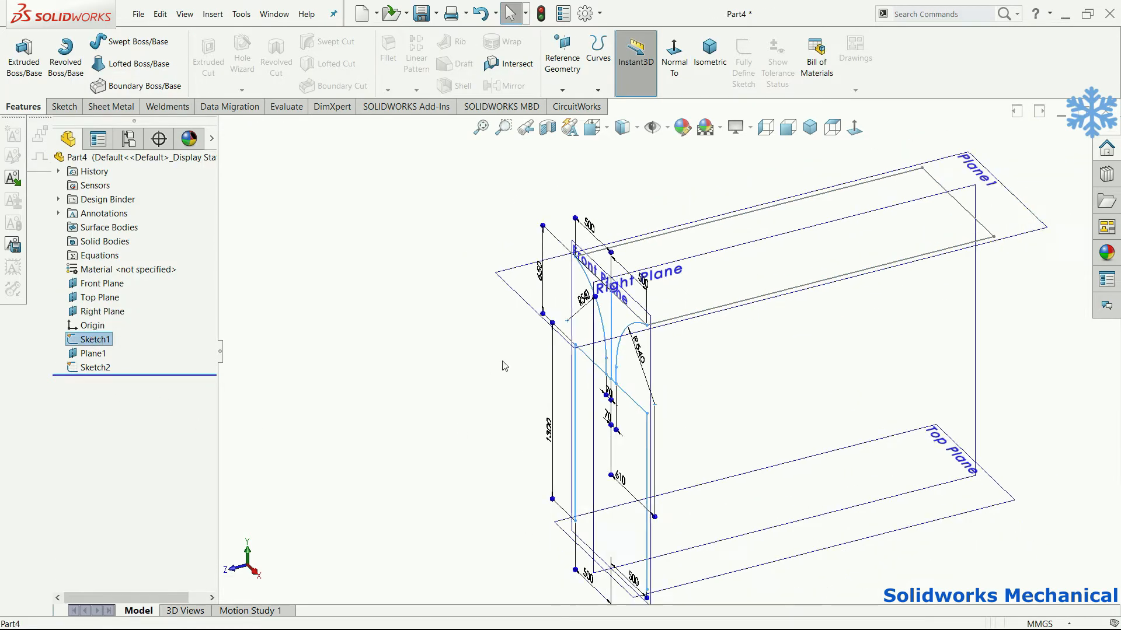
{"action": "left_click", "coordinate": [804, 408]}
{"action": "scroll", "coordinate": [761, 341], "scroll_direction": "down", "scroll_amount": 2}
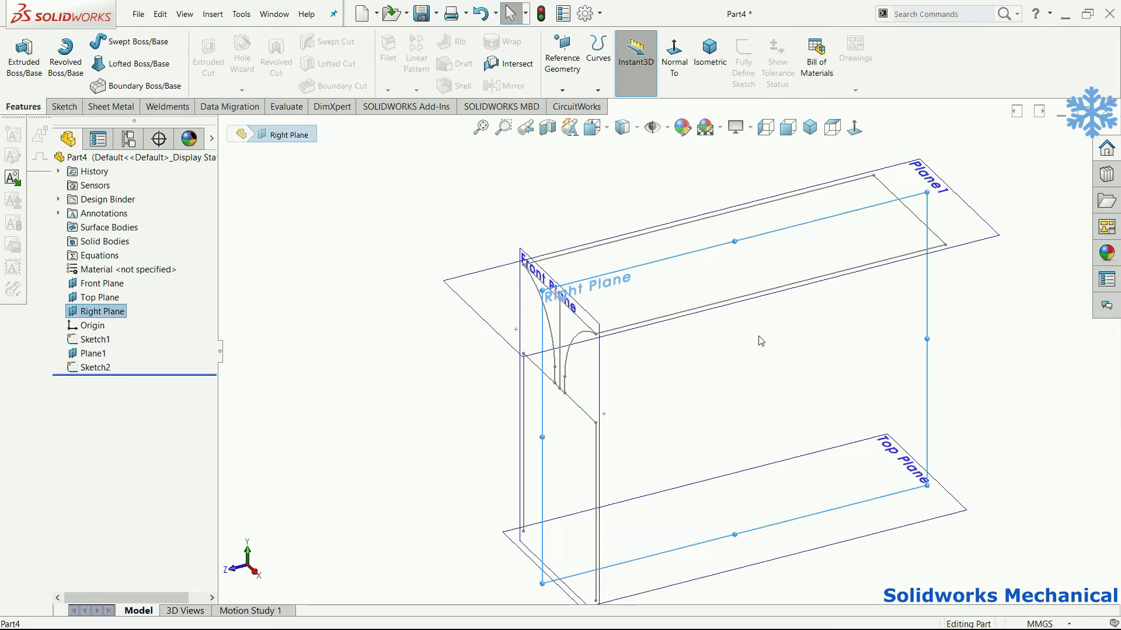
{"action": "left_click", "coordinate": [520, 254]}
{"action": "left_click", "coordinate": [560, 63]}
{"action": "left_click", "coordinate": [573, 106]}
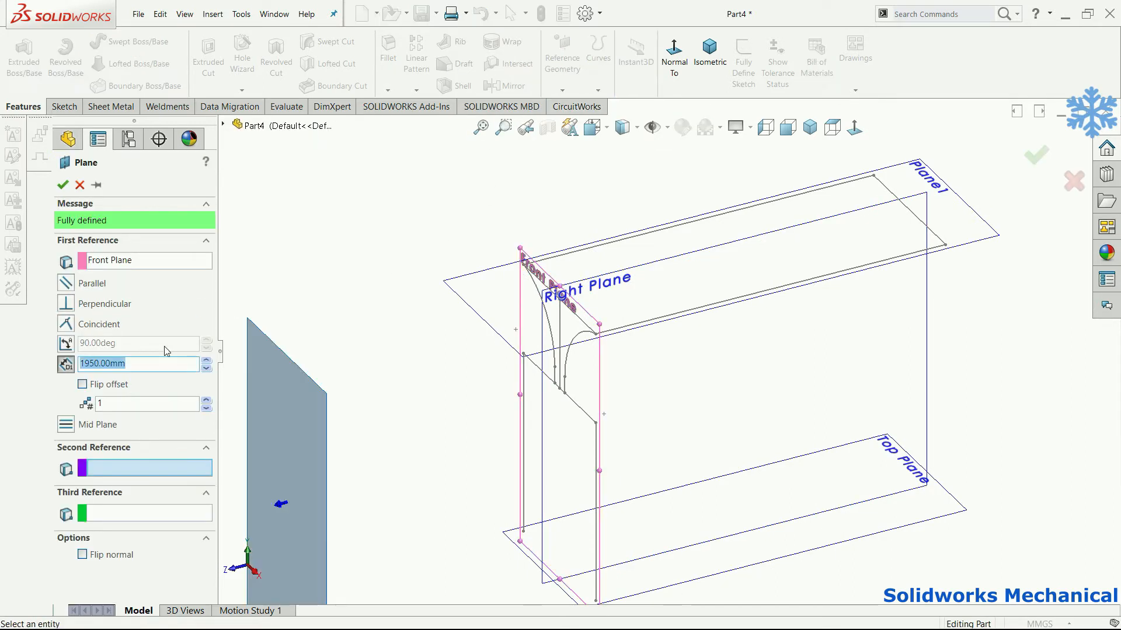
{"action": "key", "text": "Return"}
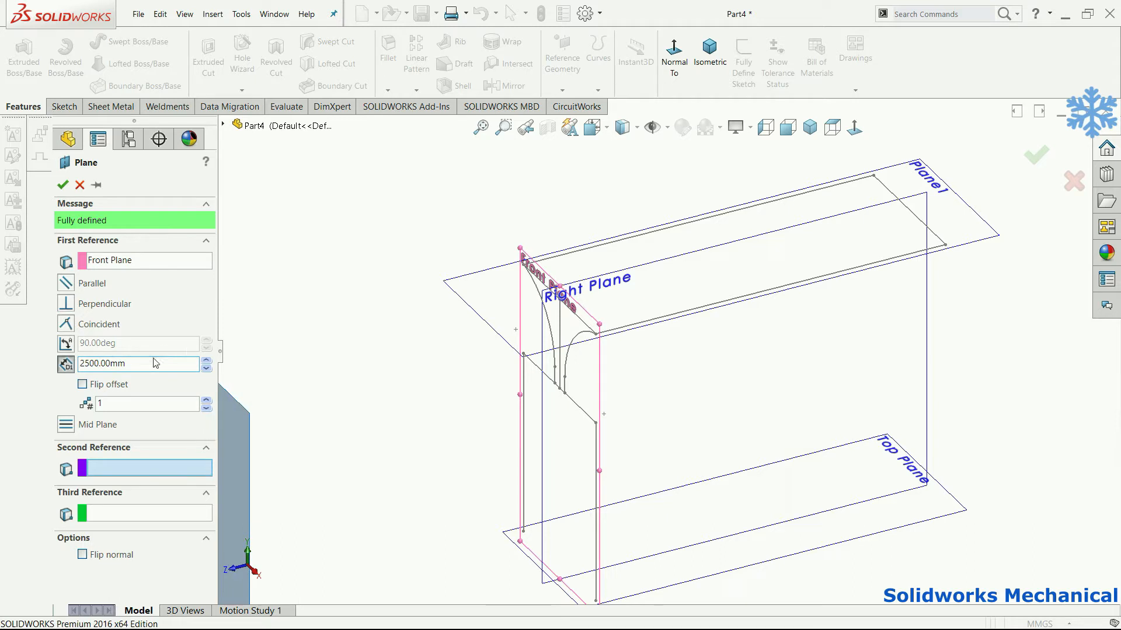
{"action": "left_click", "coordinate": [132, 385]}
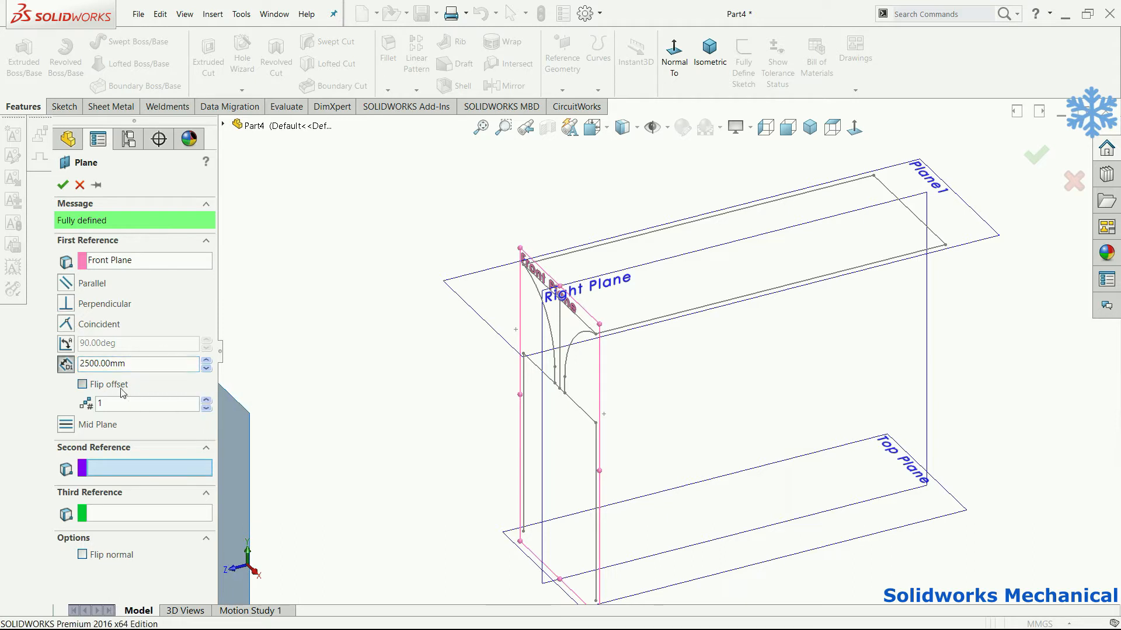
{"action": "left_click", "coordinate": [1035, 155]}
Step: Copy the dimensioned front frame sketch and paste it onto the new 2500 mm offset plane
{"action": "left_click", "coordinate": [93, 342]}
{"action": "left_click", "coordinate": [319, 293]}
{"action": "left_click", "coordinate": [93, 339]}
{"action": "left_click", "coordinate": [489, 195]}
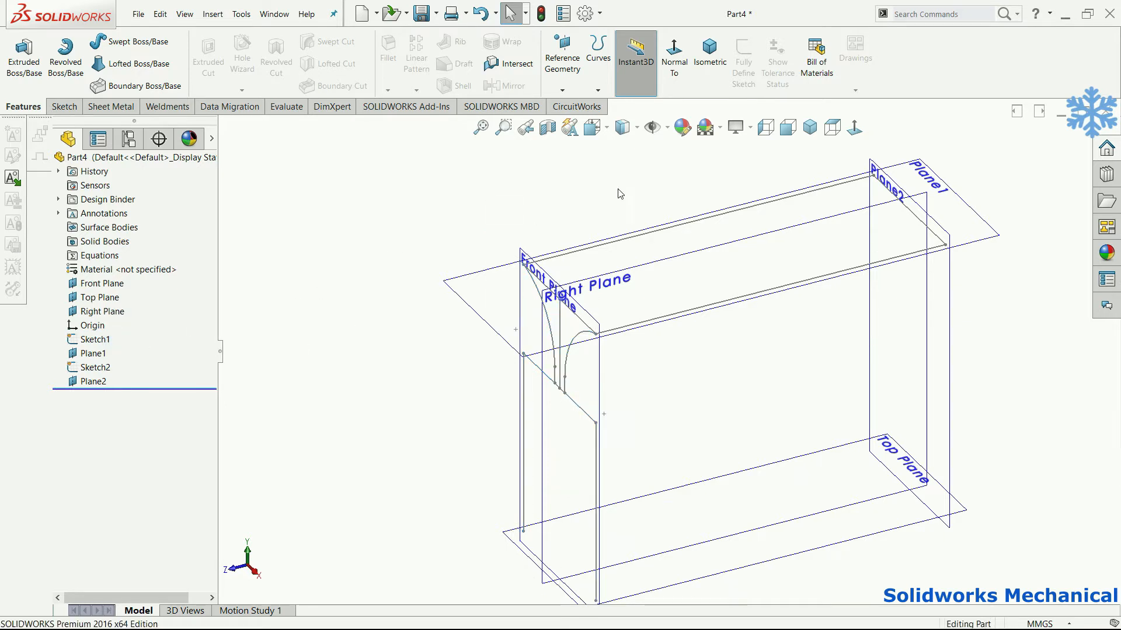
{"action": "left_click", "coordinate": [878, 166]}
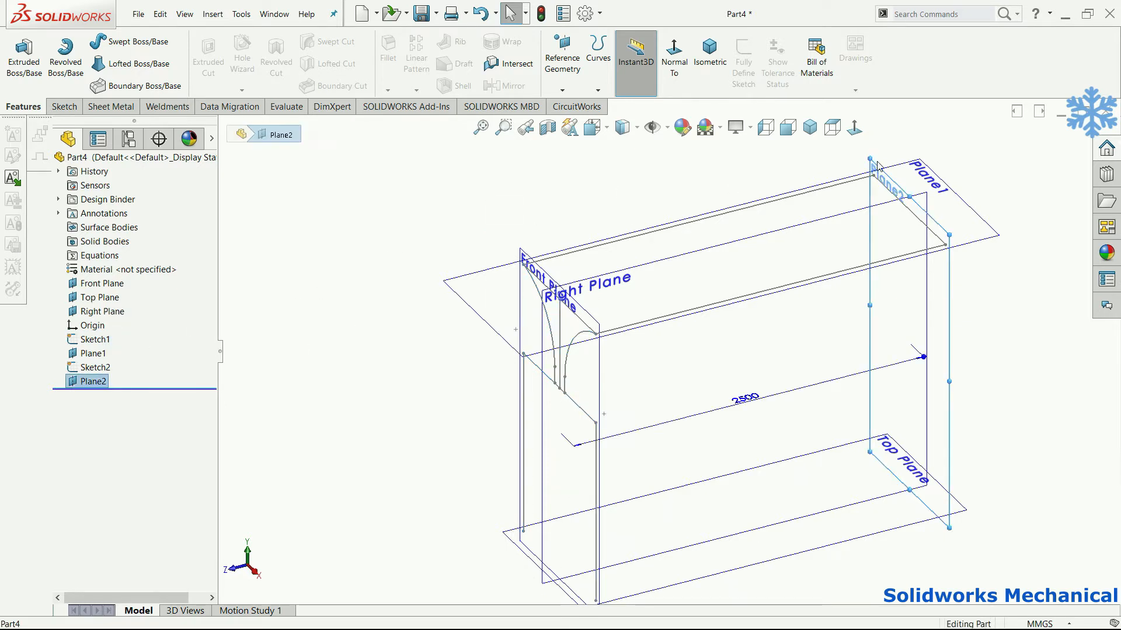
{"action": "key", "text": "ctrl+v"}
{"action": "key", "text": "f"}
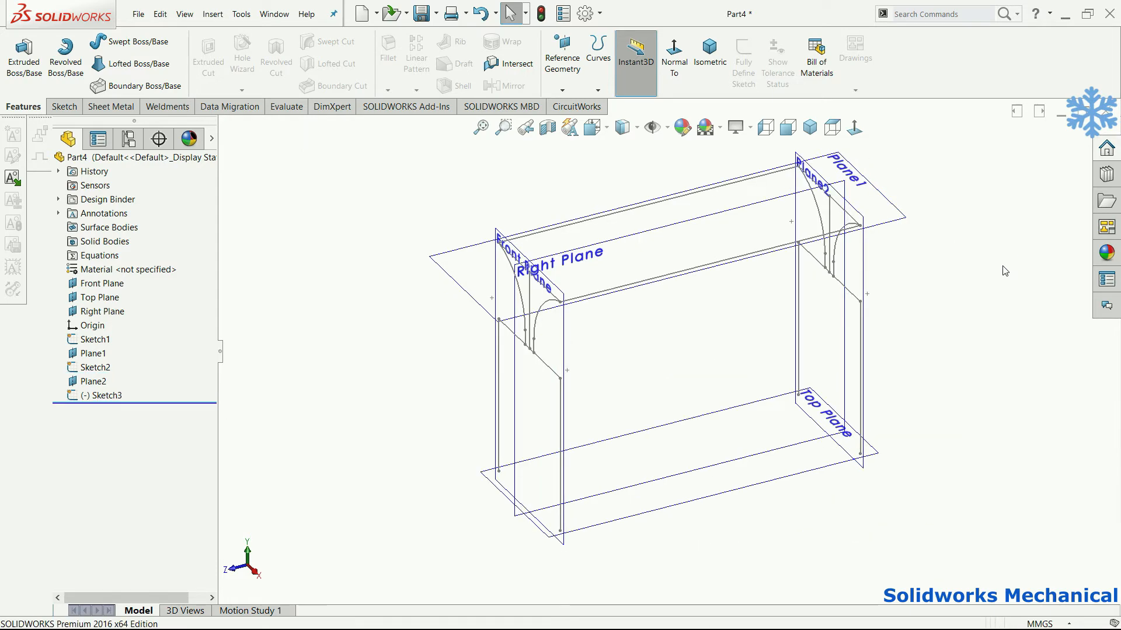
Step: Start a sketch on the Right Plane and draw a line connecting the tops of both frames' vertical centre lines
{"action": "mouse_move", "coordinate": [793, 303]}
{"action": "middle_mouse_down"}
{"action": "mouse_move", "coordinate": [747, 260]}
{"action": "mouse_move", "coordinate": [688, 238]}
{"action": "mouse_move", "coordinate": [671, 248]}
{"action": "mouse_move", "coordinate": [681, 255]}
{"action": "middle_mouse_up"}
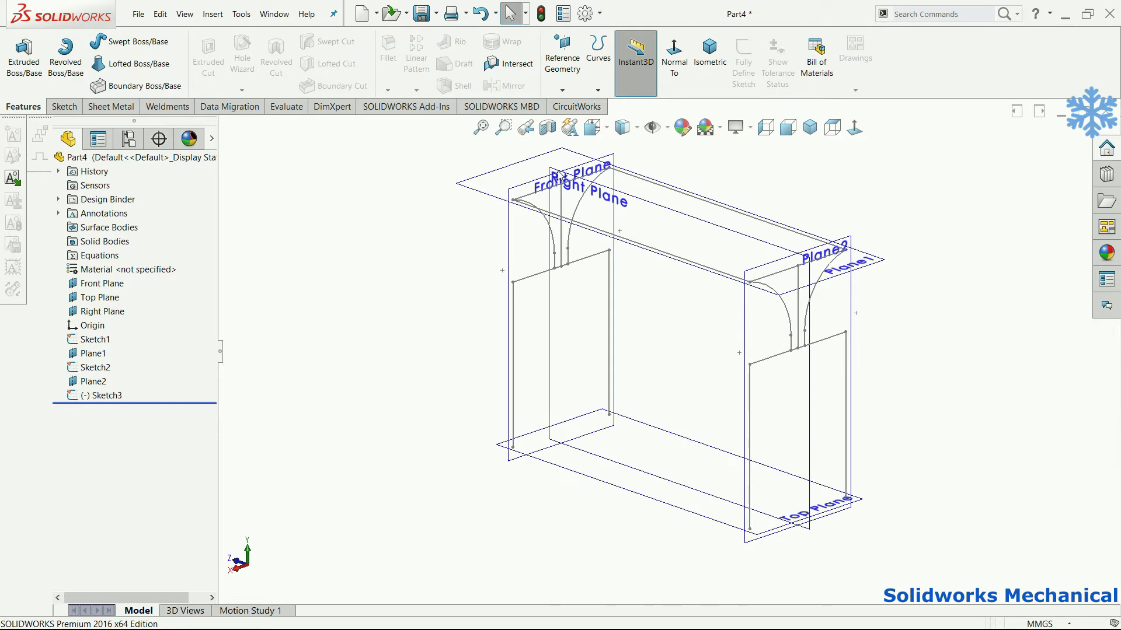
{"action": "left_click", "coordinate": [575, 178]}
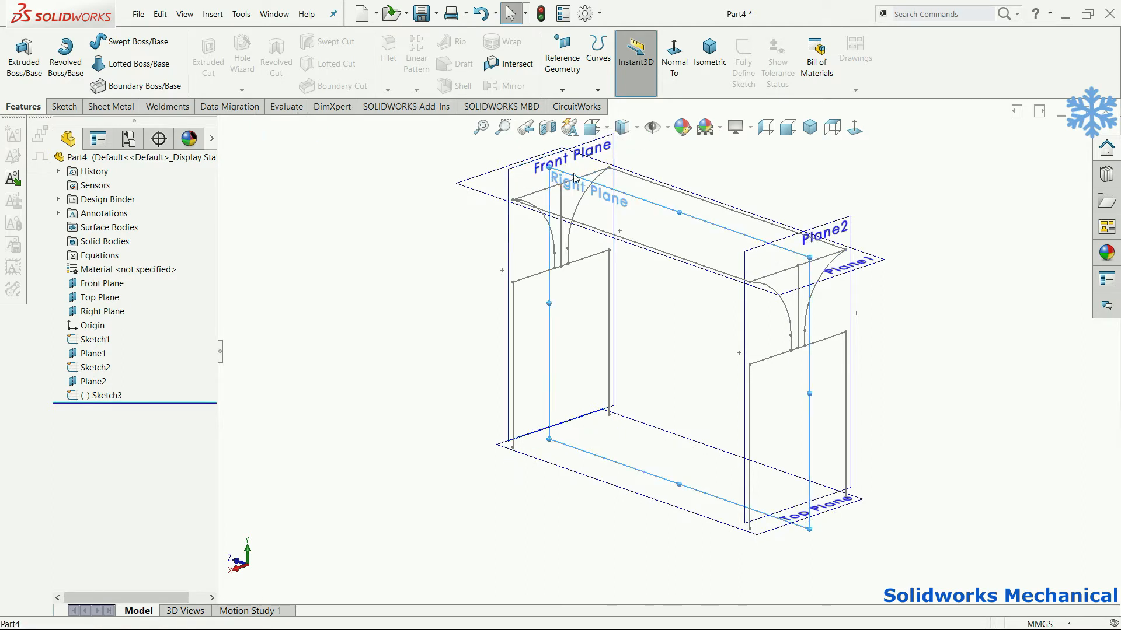
{"action": "left_click", "coordinate": [622, 146]}
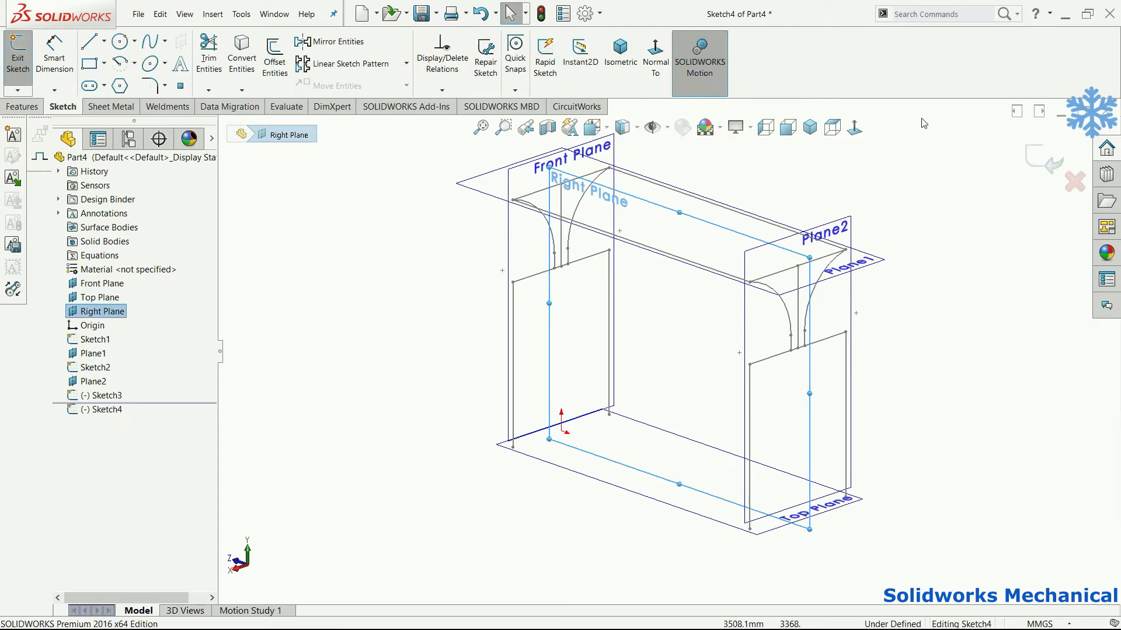
{"action": "left_click", "coordinate": [854, 127]}
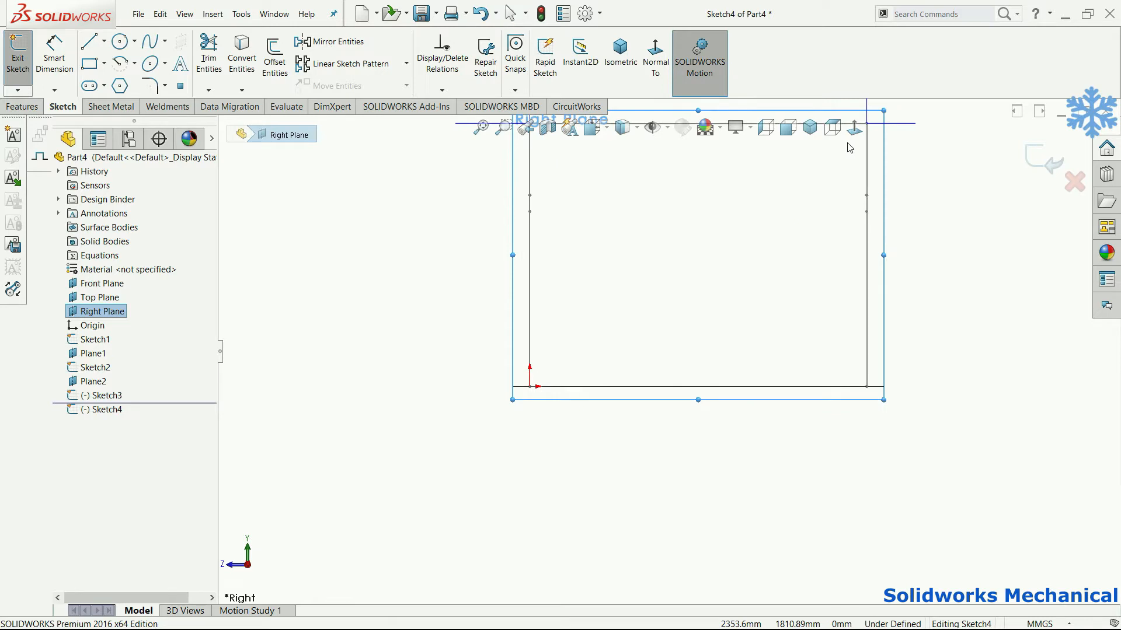
{"action": "key", "text": "l"}
{"action": "scroll", "coordinate": [481, 202], "scroll_direction": "down", "scroll_amount": 3}
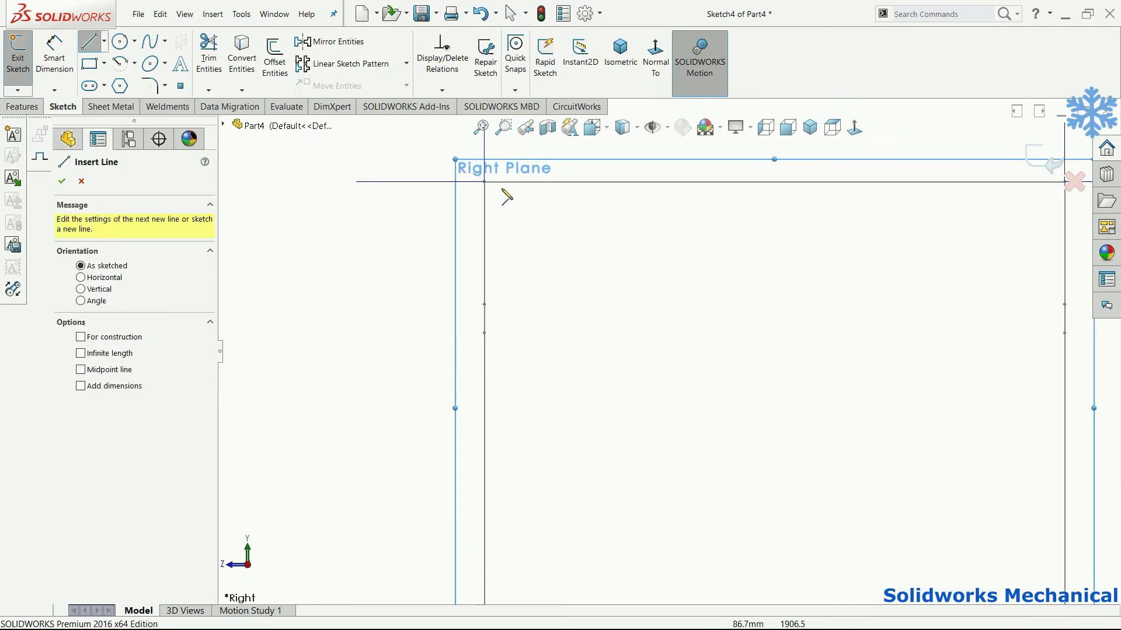
{"action": "left_click", "coordinate": [484, 182]}
{"action": "scroll", "coordinate": [846, 225], "scroll_direction": "up", "scroll_amount": 3}
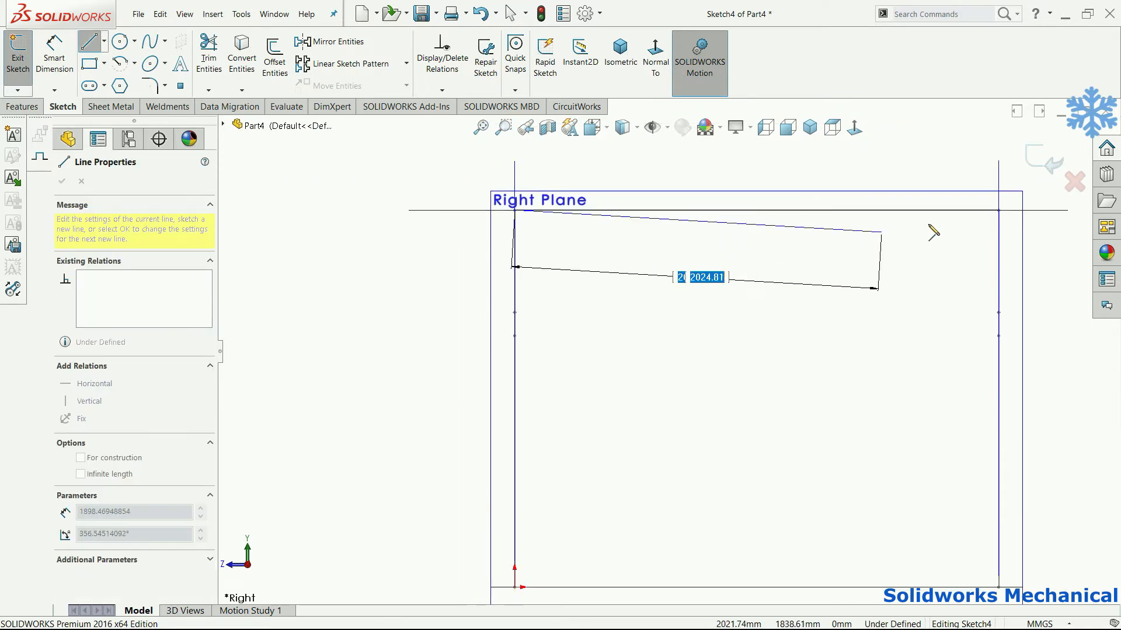
{"action": "scroll", "coordinate": [882, 244], "scroll_direction": "down", "scroll_amount": 3}
{"action": "left_click", "coordinate": [861, 290]}
{"action": "key", "text": "Escape"}
{"action": "scroll", "coordinate": [659, 372], "scroll_direction": "up", "scroll_amount": 3}
{"action": "middle_click_drag", "start_coordinate": [659, 372], "coordinate": [635, 393]}
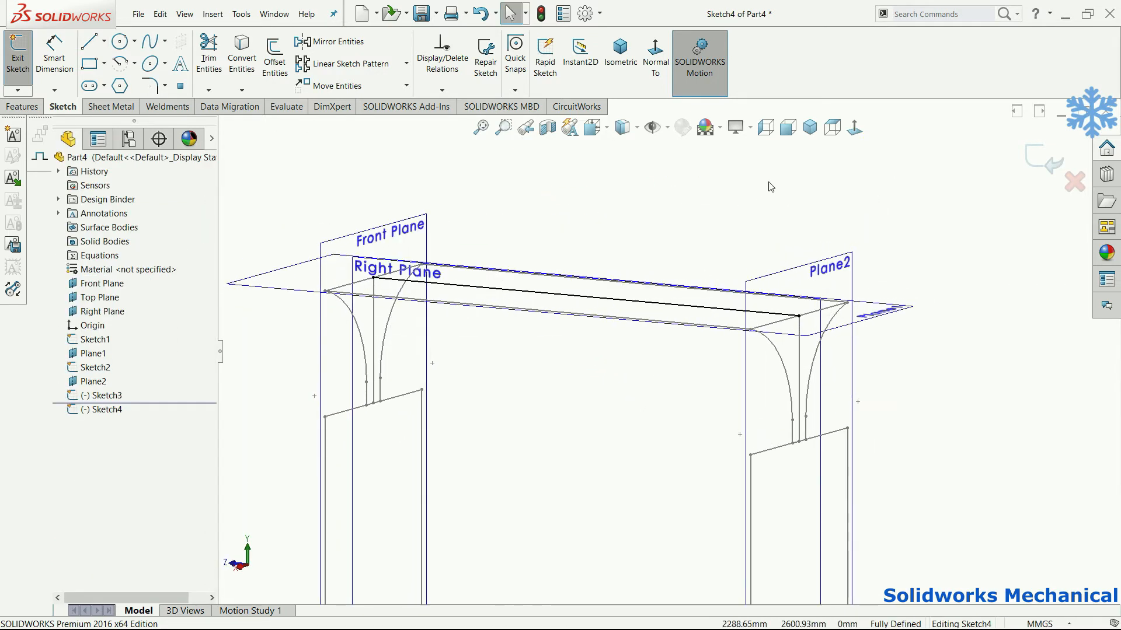
Step: Draw a second horizontal line connecting the lower ends of both frames' vertical centre lines
{"action": "left_click", "coordinate": [852, 130]}
{"action": "key", "text": "l"}
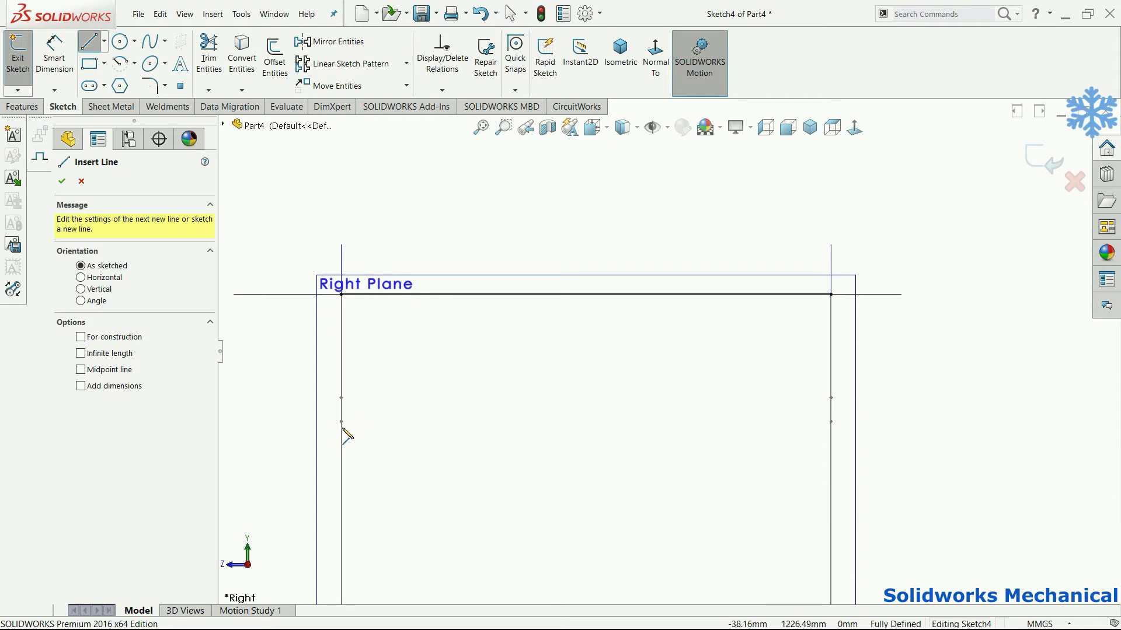
{"action": "left_click", "coordinate": [342, 422]}
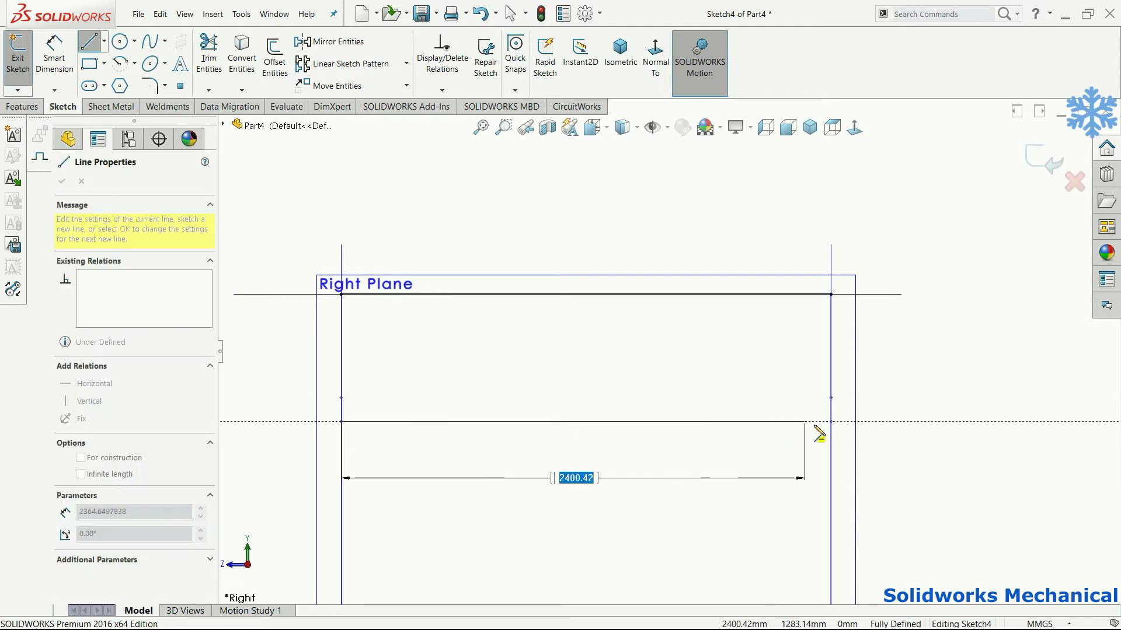
{"action": "left_click", "coordinate": [832, 422]}
{"action": "key", "text": "Escape"}
{"action": "middle_click_drag", "start_coordinate": [723, 353], "coordinate": [676, 382]}
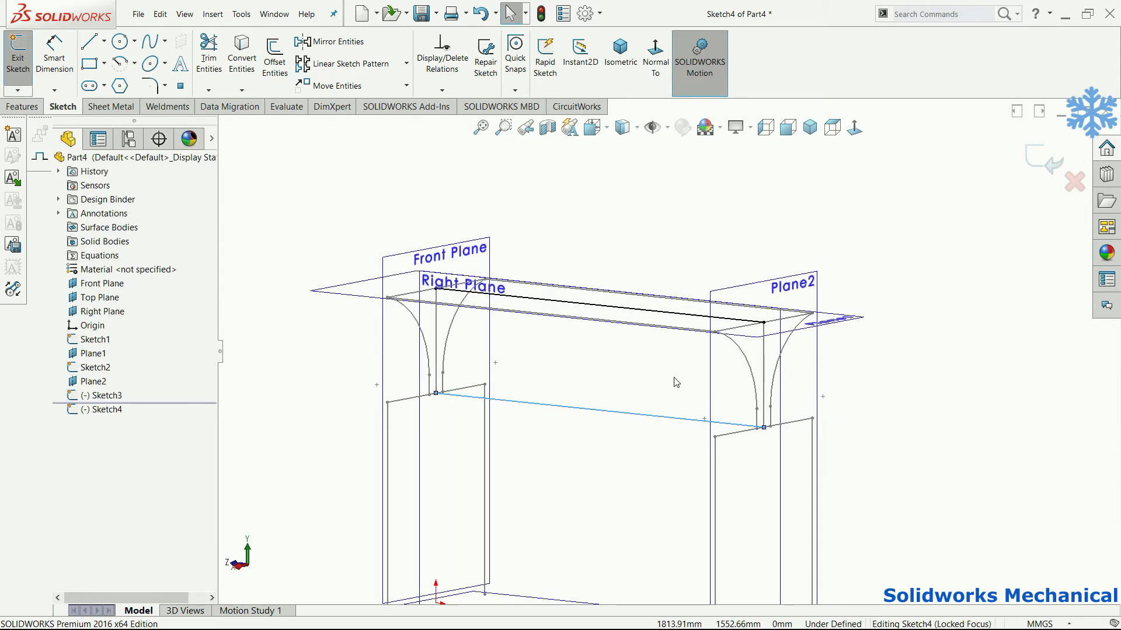
Step: Try to add a Pierce relation between the lower line's front endpoint and the front frame's horizontal line
{"action": "scroll", "coordinate": [576, 368], "scroll_direction": "down", "scroll_amount": 5}
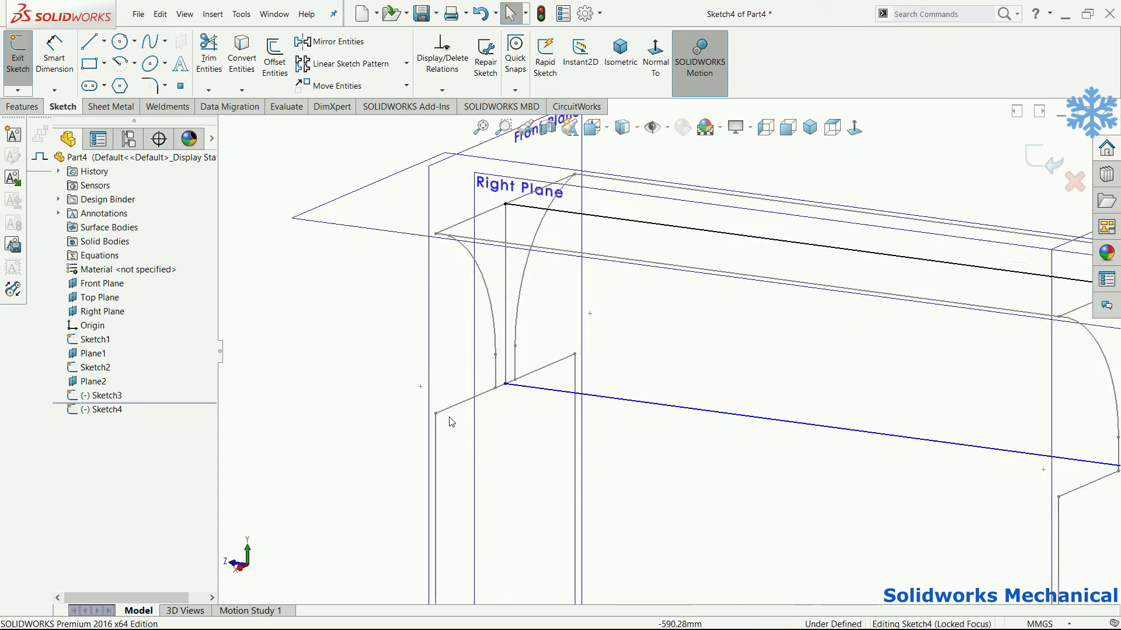
{"action": "left_click", "coordinate": [594, 380]}
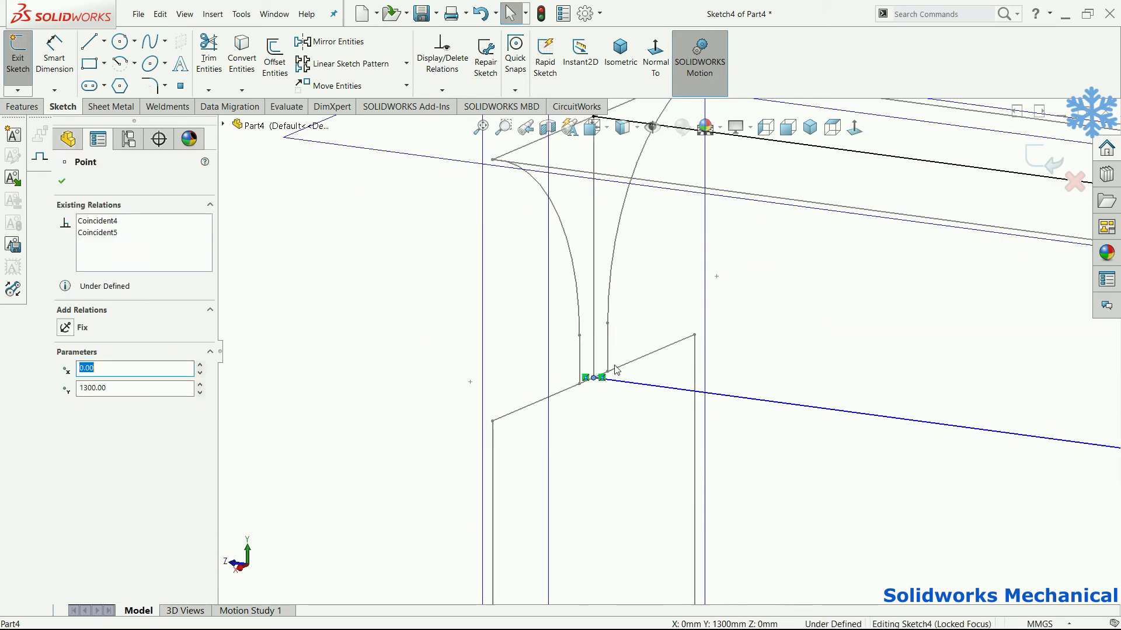
{"action": "left_click", "coordinate": [616, 369], "text": "ctrl"}
{"action": "left_click", "coordinate": [619, 367], "text": "ctrl"}
{"action": "left_click", "coordinate": [78, 400]}
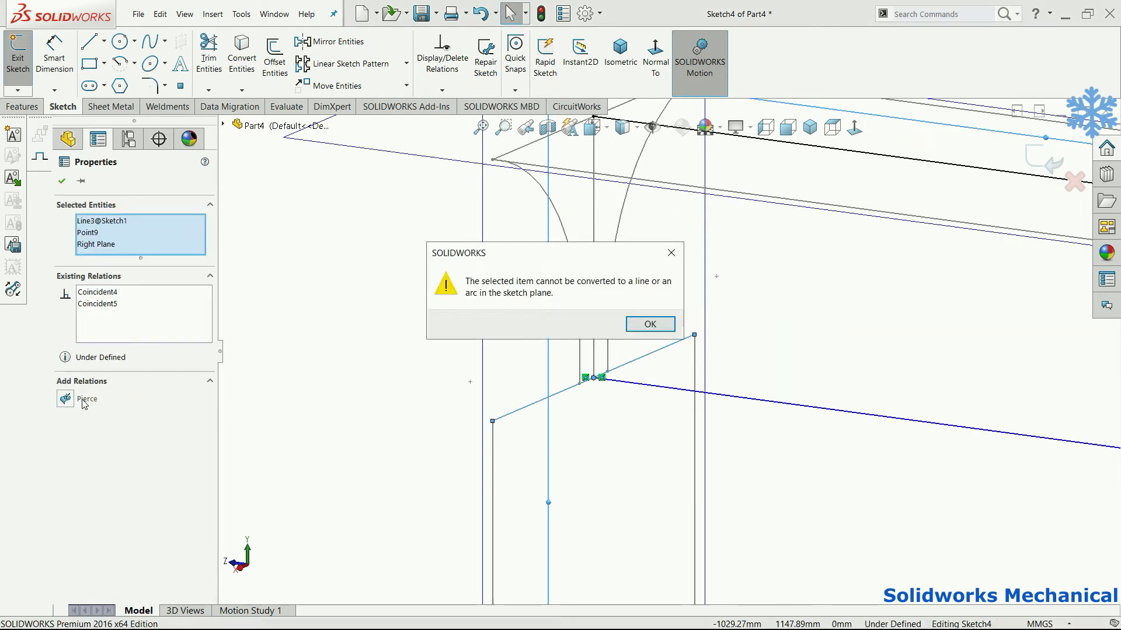
{"action": "left_click", "coordinate": [696, 319]}
Step: Fully define the lower line's ends on the two frames and exit the sketch
{"action": "scroll", "coordinate": [578, 383], "scroll_direction": "down", "scroll_amount": 5}
{"action": "scroll", "coordinate": [631, 369], "scroll_direction": "up", "scroll_amount": 4}
{"action": "scroll", "coordinate": [634, 374], "scroll_direction": "down", "scroll_amount": 5}
{"action": "middle_click_drag", "start_coordinate": [750, 330], "coordinate": [824, 333]}
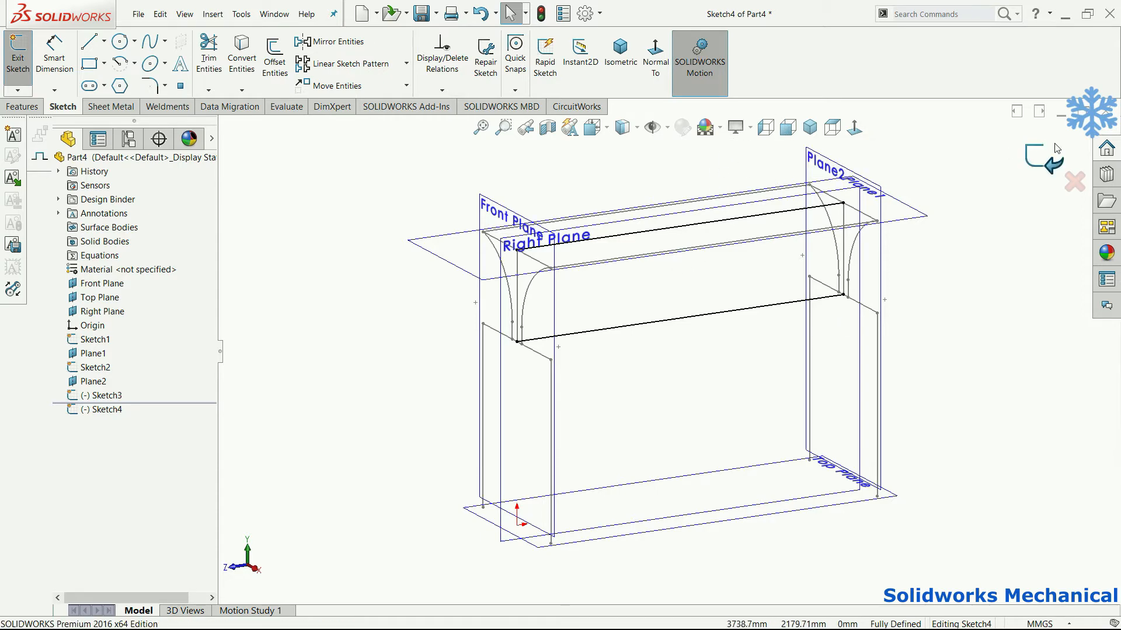
{"action": "left_click", "coordinate": [1057, 148]}
{"action": "mouse_move", "coordinate": [718, 339]}
{"action": "middle_mouse_down"}
{"action": "mouse_move", "coordinate": [730, 375]}
{"action": "mouse_move", "coordinate": [717, 361]}
{"action": "middle_mouse_up"}
{"action": "left_click", "coordinate": [718, 361]}
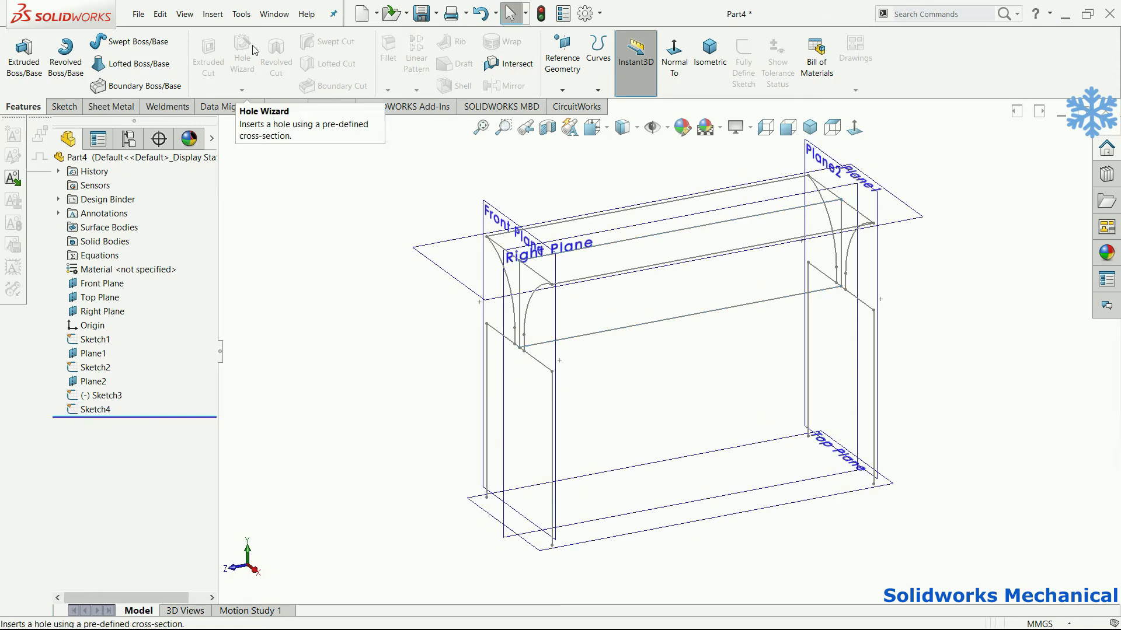
Step: Edit the top rectangle's sketch and set the distance from its left long edge to the centre plane to 650 mm
{"action": "middle_click_drag", "start_coordinate": [469, 228], "coordinate": [455, 248]}
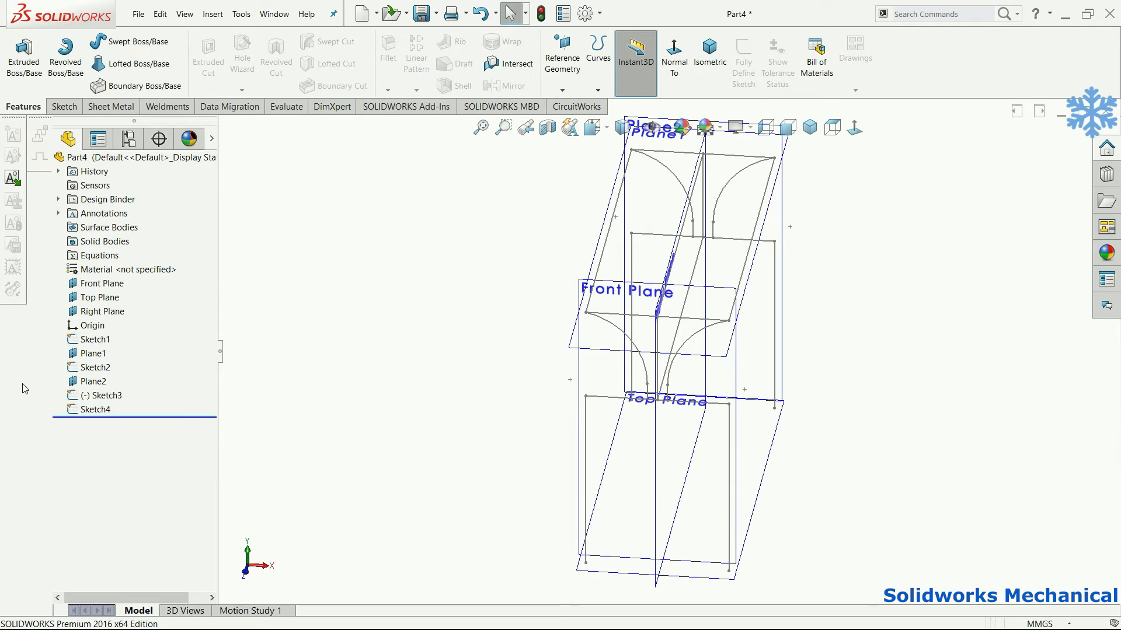
{"action": "left_click", "coordinate": [105, 396]}
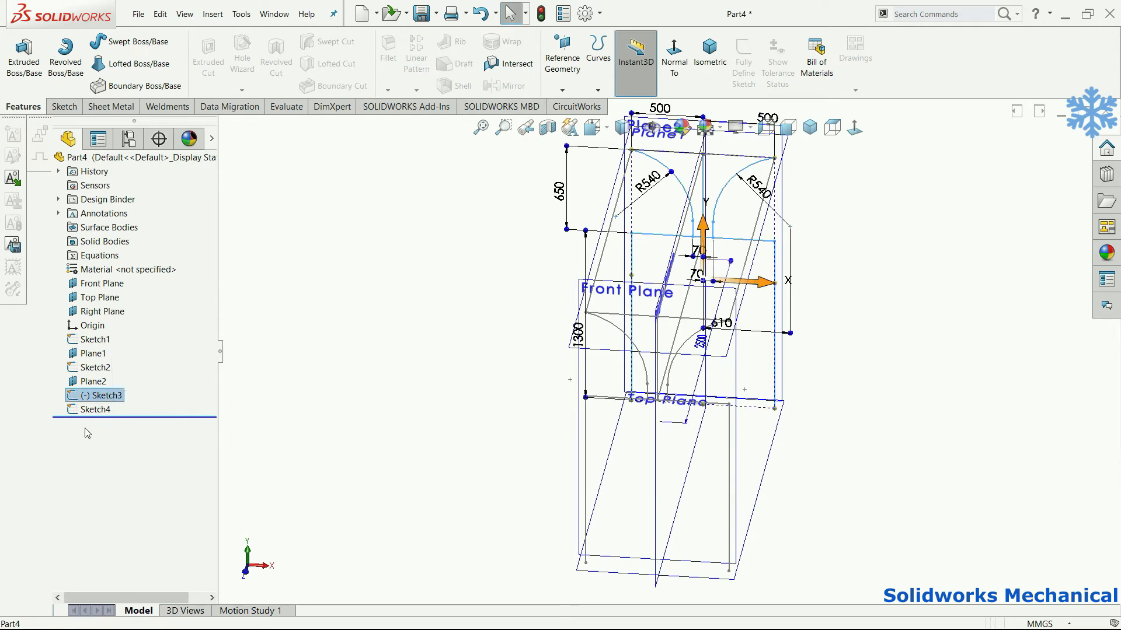
{"action": "left_click", "coordinate": [95, 410]}
{"action": "left_click", "coordinate": [77, 397]}
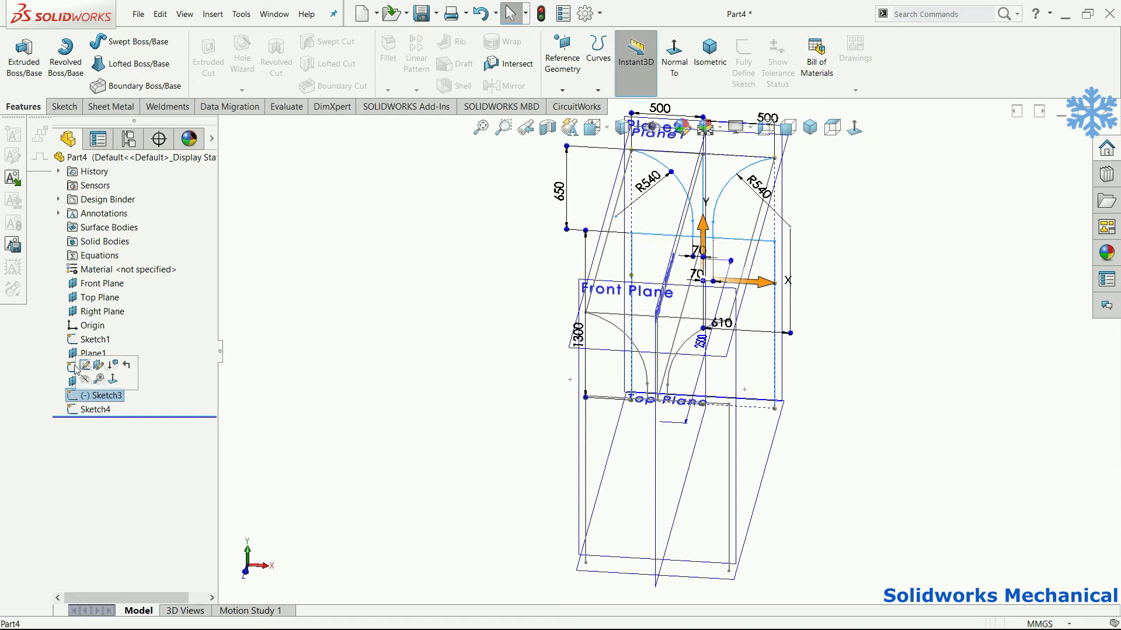
{"action": "left_click", "coordinate": [74, 368]}
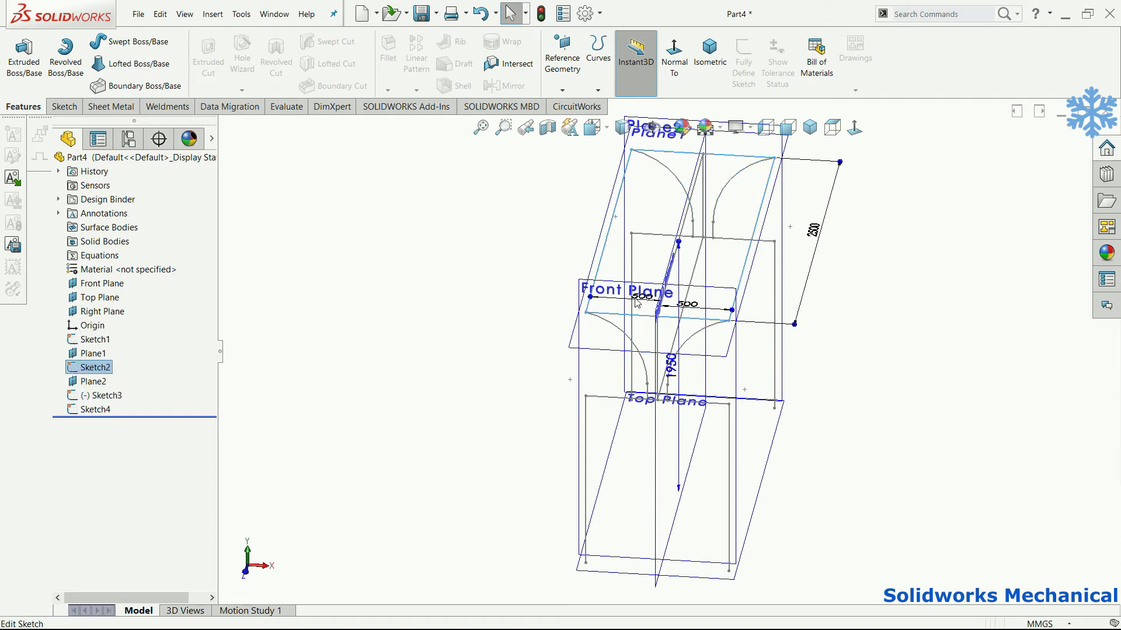
{"action": "right_click", "coordinate": [88, 373]}
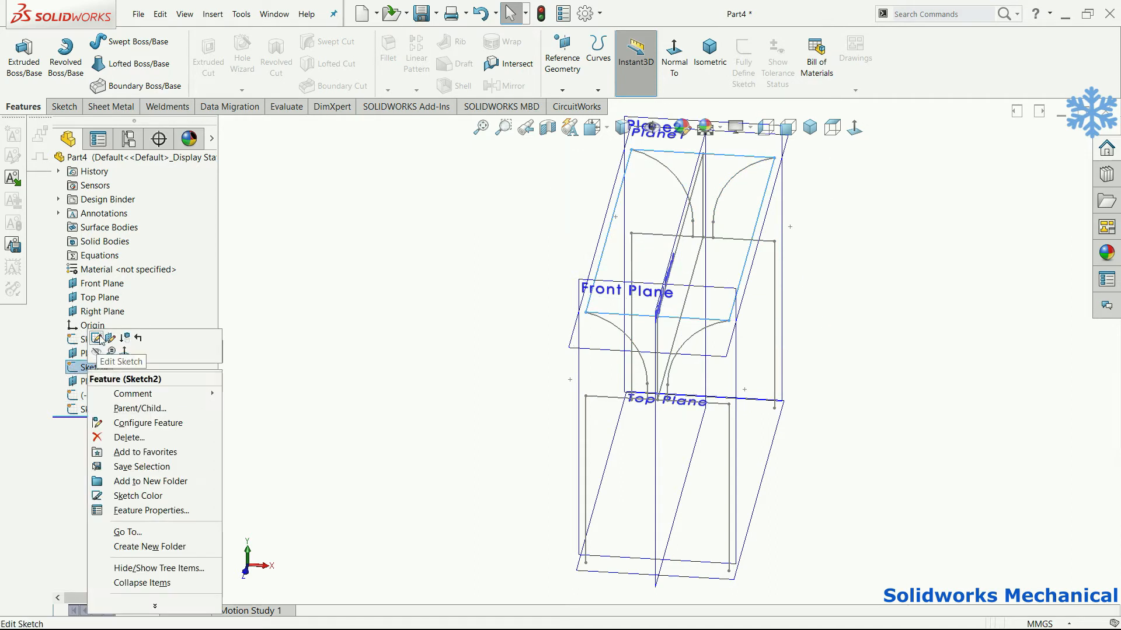
{"action": "left_click", "coordinate": [92, 337]}
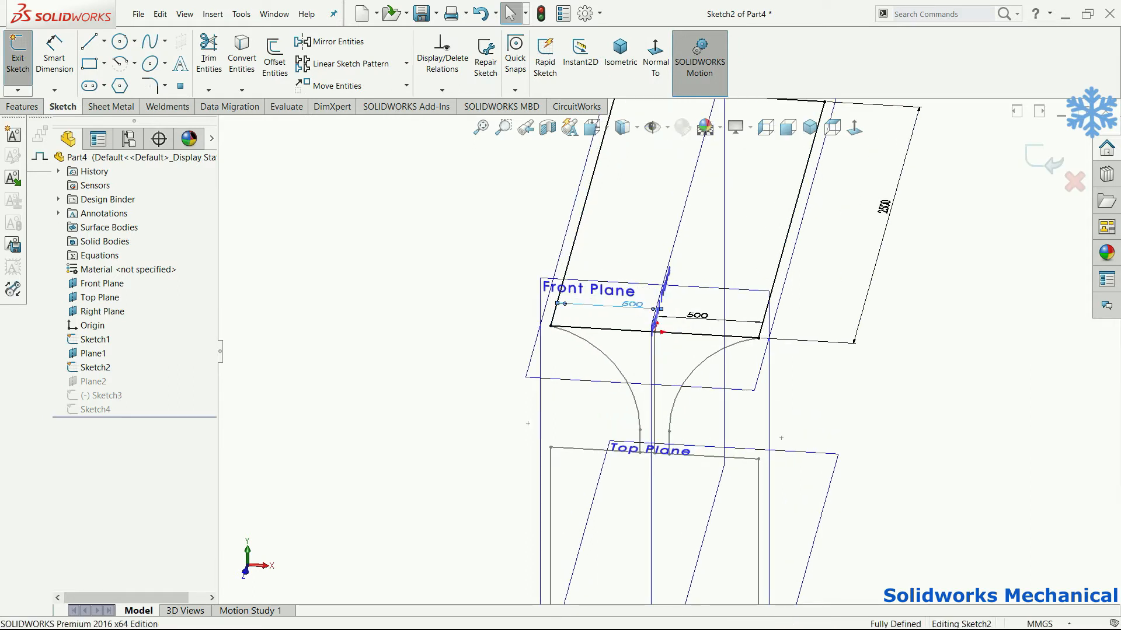
{"action": "double_click", "coordinate": [631, 305]}
{"action": "type", "text": "650"}
{"action": "key", "text": "Return"}
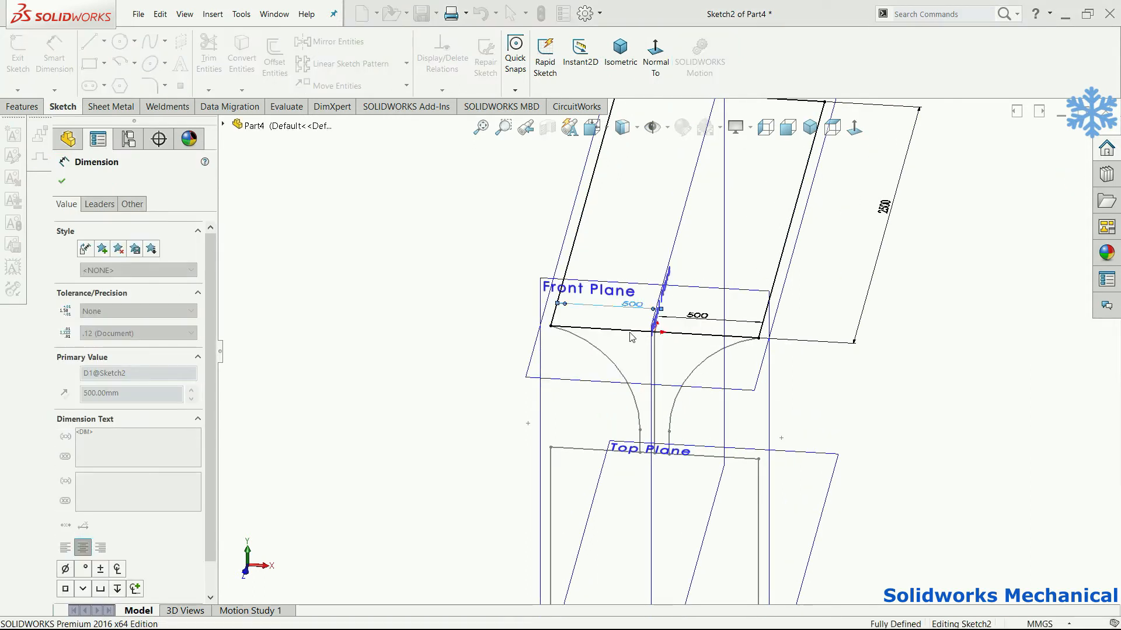
Step: Set the distance from the rectangle's right long edge to the centre plane to 650 mm and exit the sketch
{"action": "double_click", "coordinate": [695, 314]}
{"action": "type", "text": "650"}
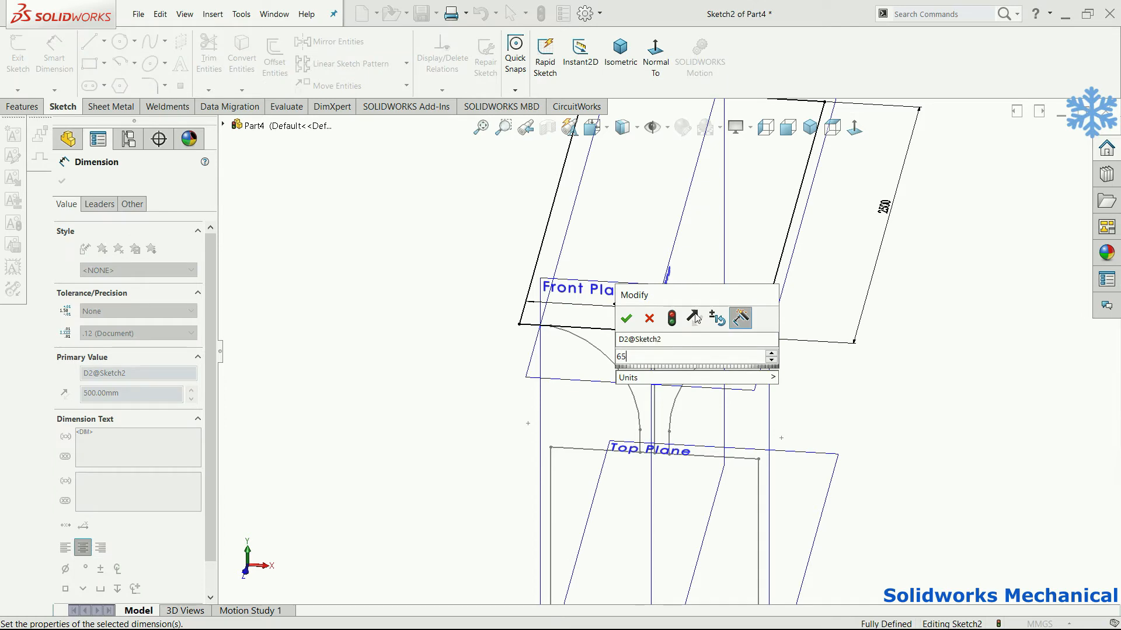
{"action": "key", "text": "Return"}
{"action": "left_click", "coordinate": [1030, 152]}
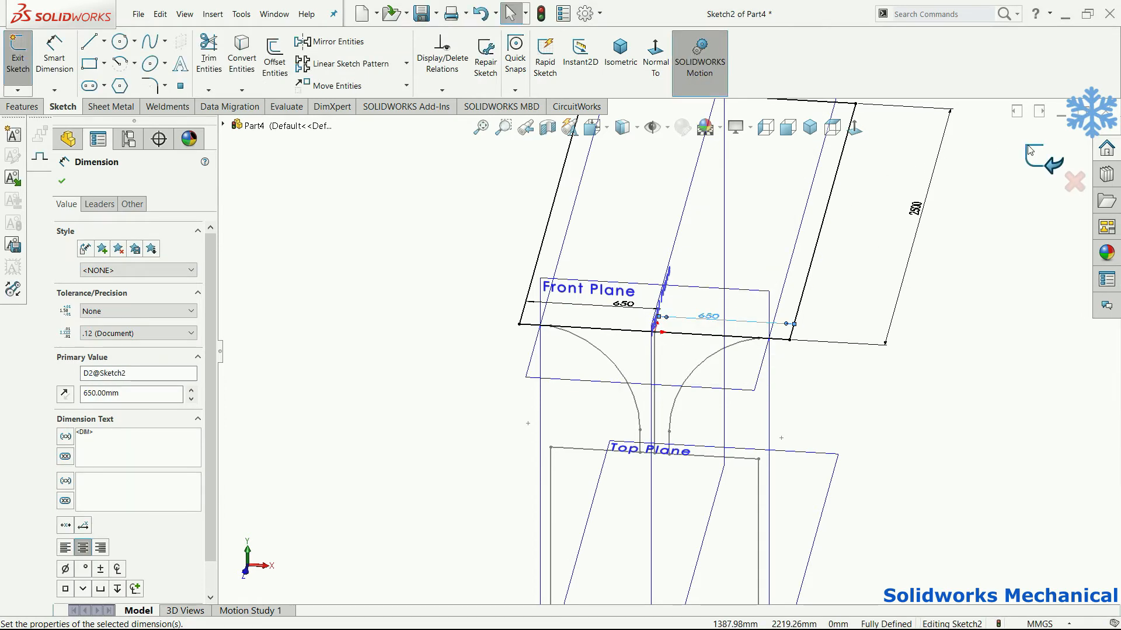
Step: Start a structural member using the iso standard square tube profile in size 80 x 80 x 5
{"action": "middle_click_drag", "start_coordinate": [938, 327], "coordinate": [857, 316]}
{"action": "scroll", "coordinate": [706, 293], "scroll_direction": "down", "scroll_amount": 2}
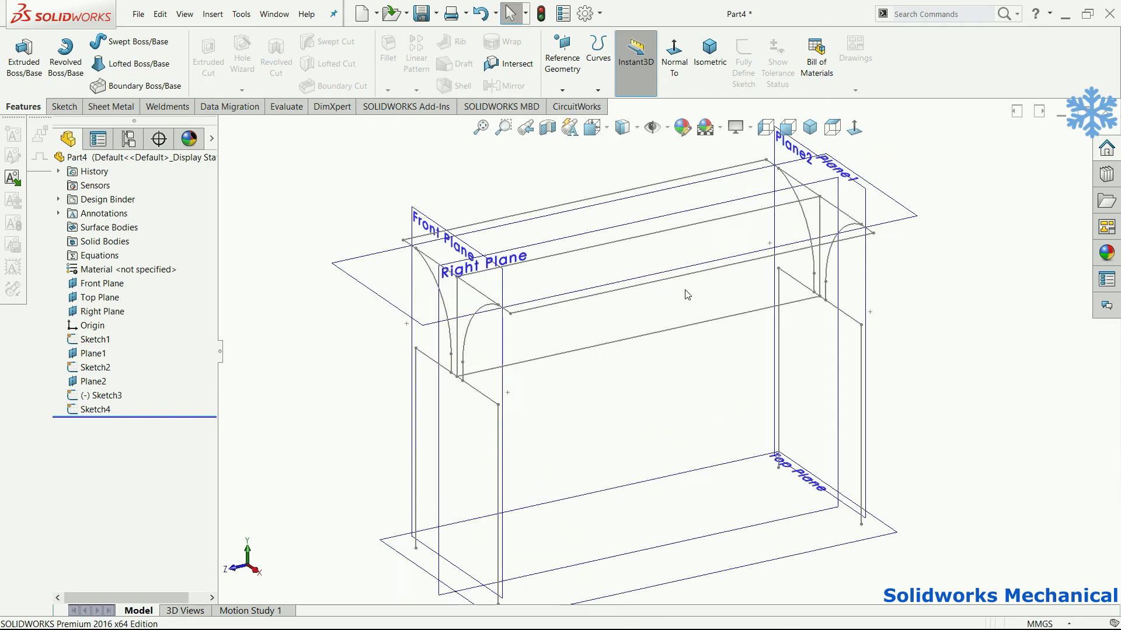
{"action": "scroll", "coordinate": [680, 300], "scroll_direction": "up", "scroll_amount": 1}
{"action": "left_click", "coordinate": [213, 15]}
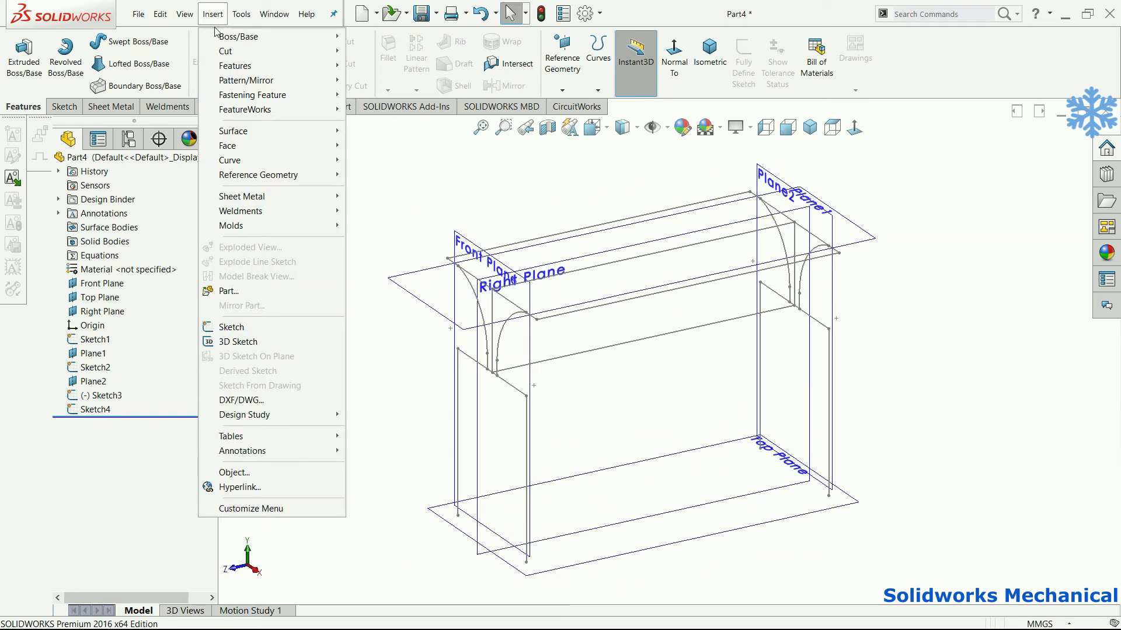
{"action": "mouse_move", "coordinate": [262, 211]}
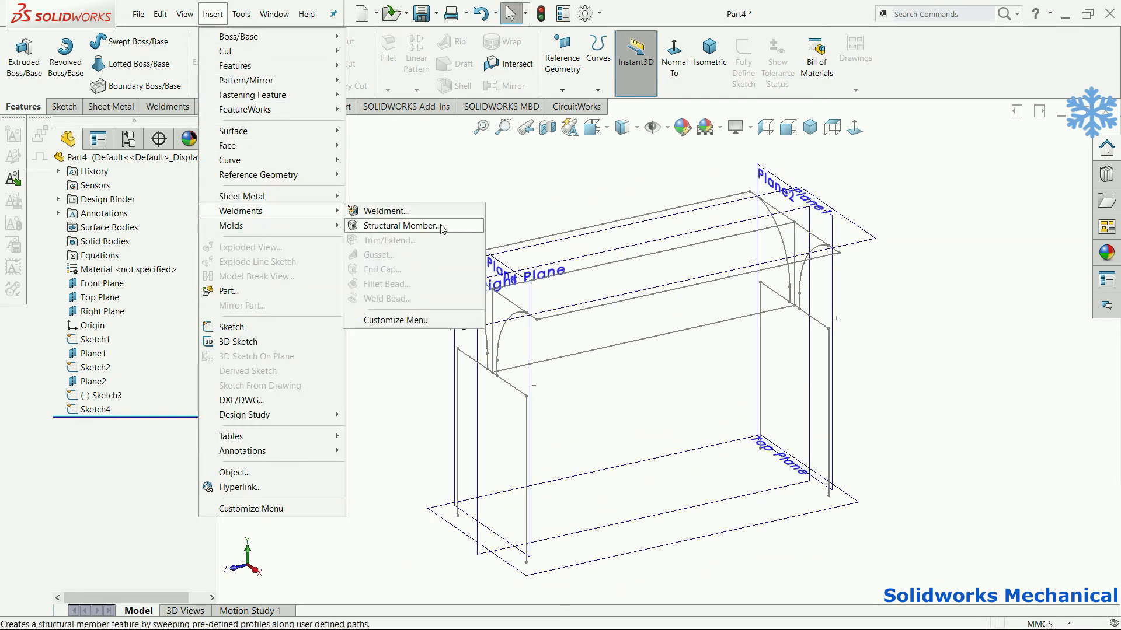
{"action": "left_click", "coordinate": [385, 225]}
{"action": "left_click", "coordinate": [114, 300]}
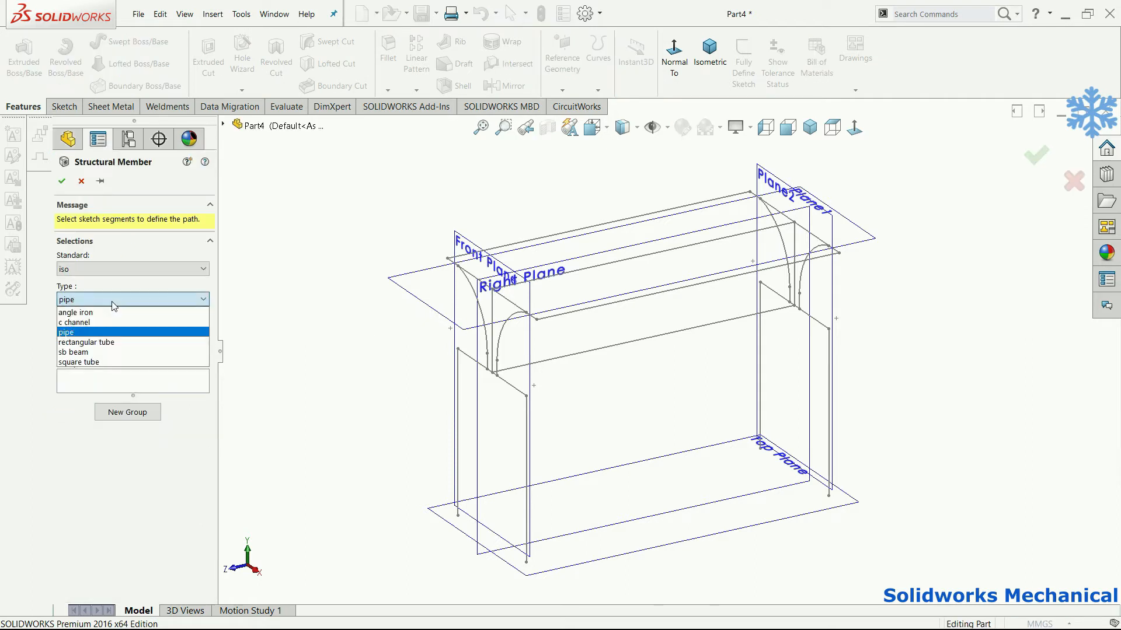
{"action": "left_click", "coordinate": [113, 362]}
{"action": "left_click", "coordinate": [111, 330]}
{"action": "left_click", "coordinate": [111, 378]}
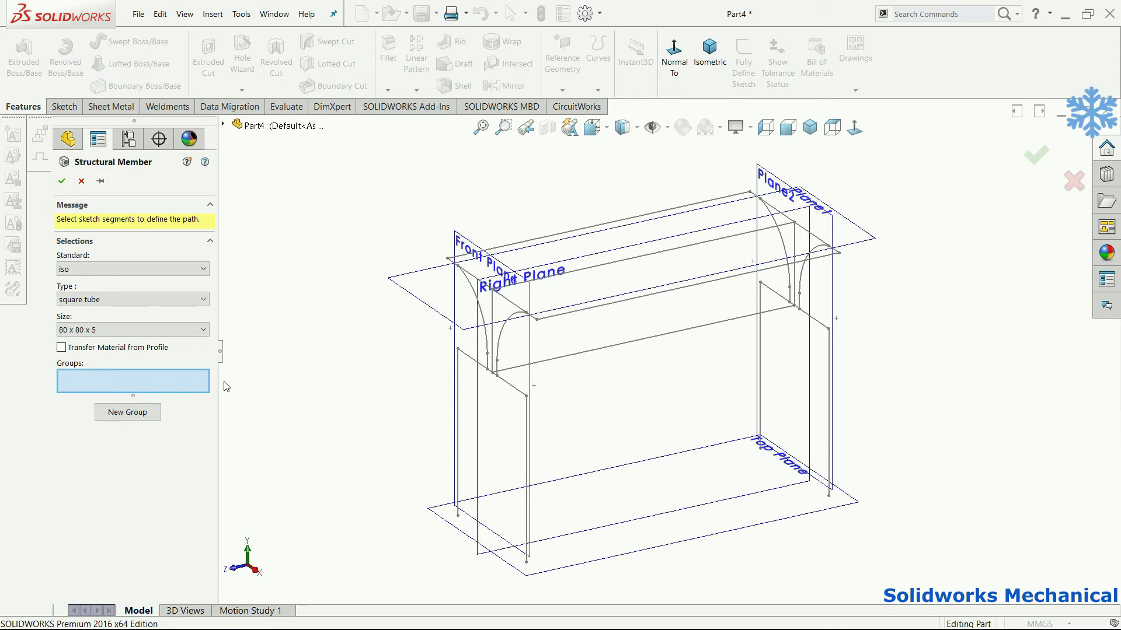
Step: Assign the front frame's left upright, horizontal crossbar and right upright to the first path group
{"action": "left_click", "coordinate": [458, 377]}
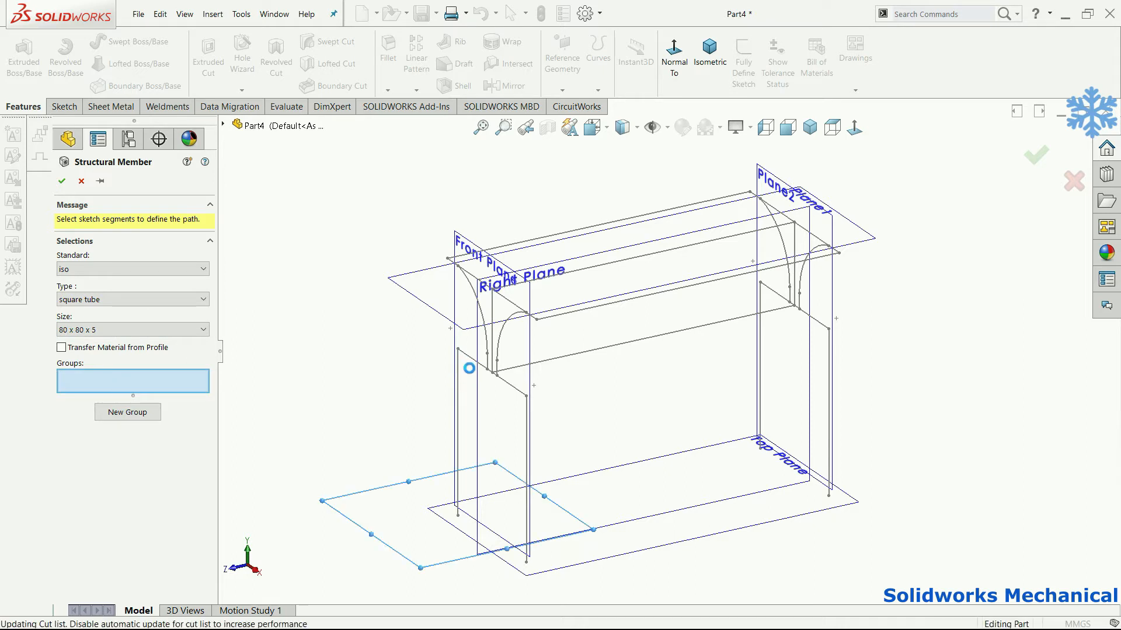
{"action": "scroll", "coordinate": [480, 363], "scroll_direction": "down", "scroll_amount": 2}
{"action": "left_click", "coordinate": [480, 357]}
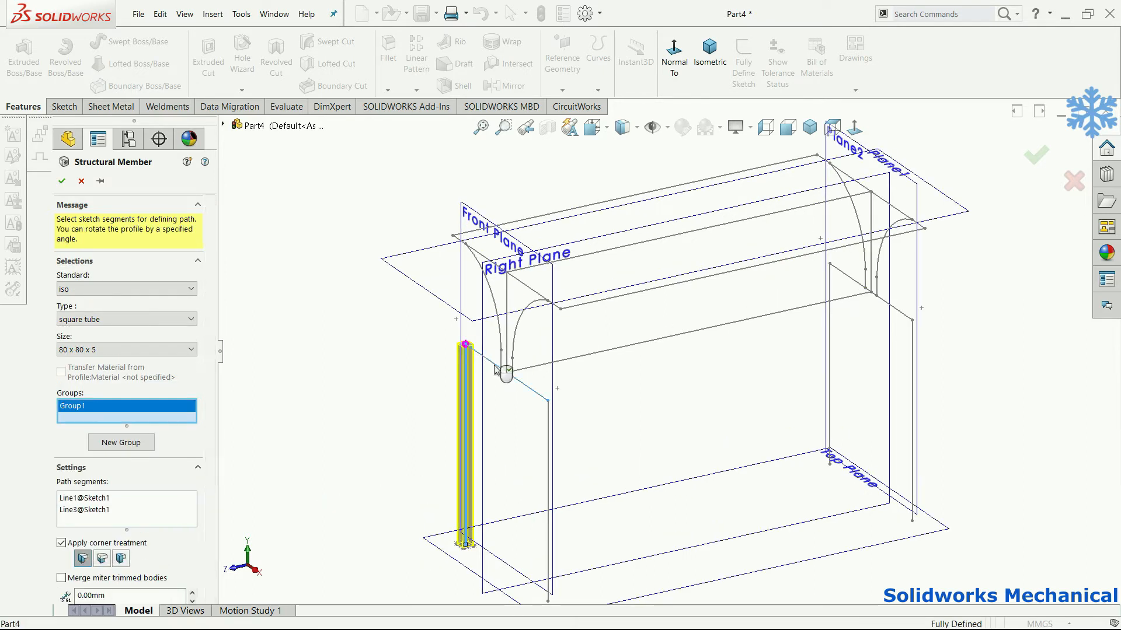
{"action": "left_click", "coordinate": [549, 450]}
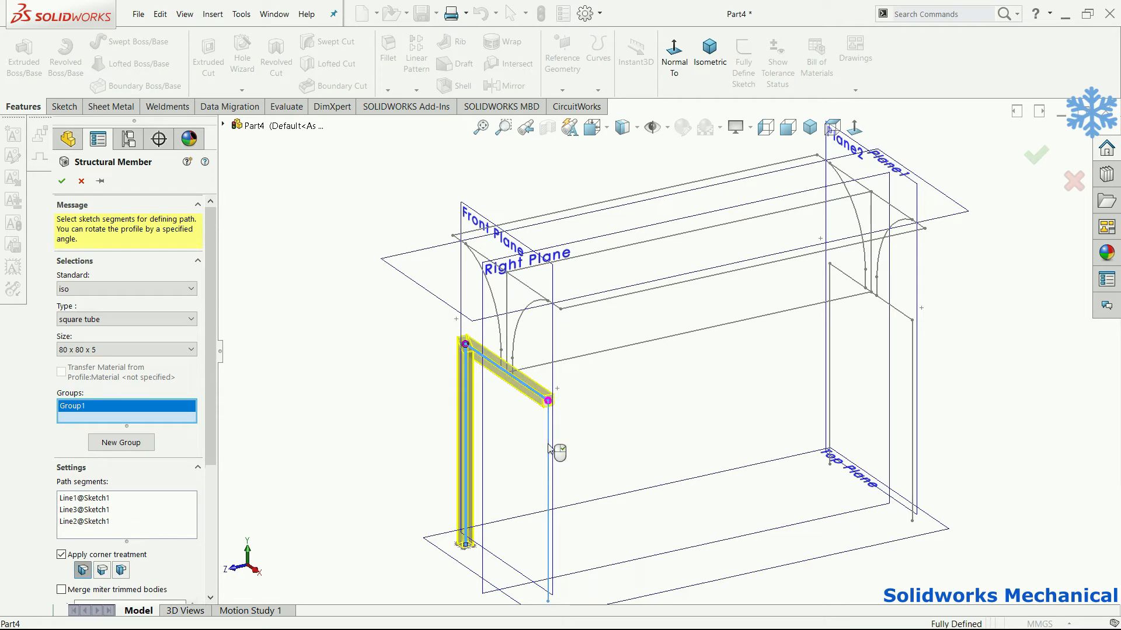
Step: Set the structural member's square tube size to 40 x 40 x 4
{"action": "middle_click_drag", "start_coordinate": [505, 403], "coordinate": [571, 348]}
{"action": "scroll", "coordinate": [641, 309], "scroll_direction": "down", "scroll_amount": 5}
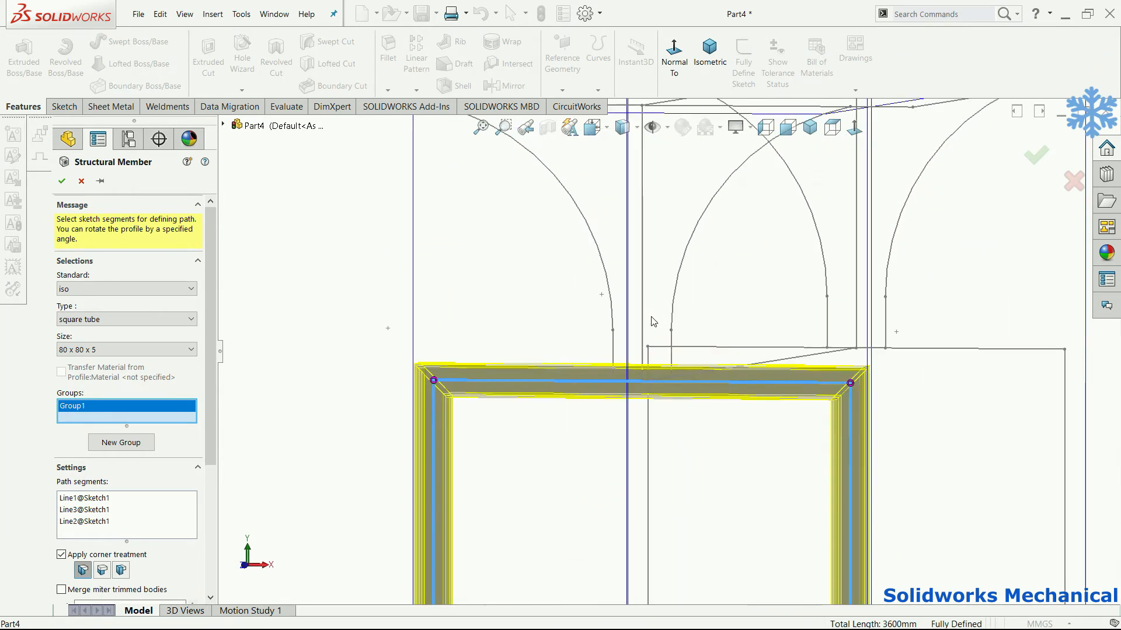
{"action": "left_click", "coordinate": [145, 349]}
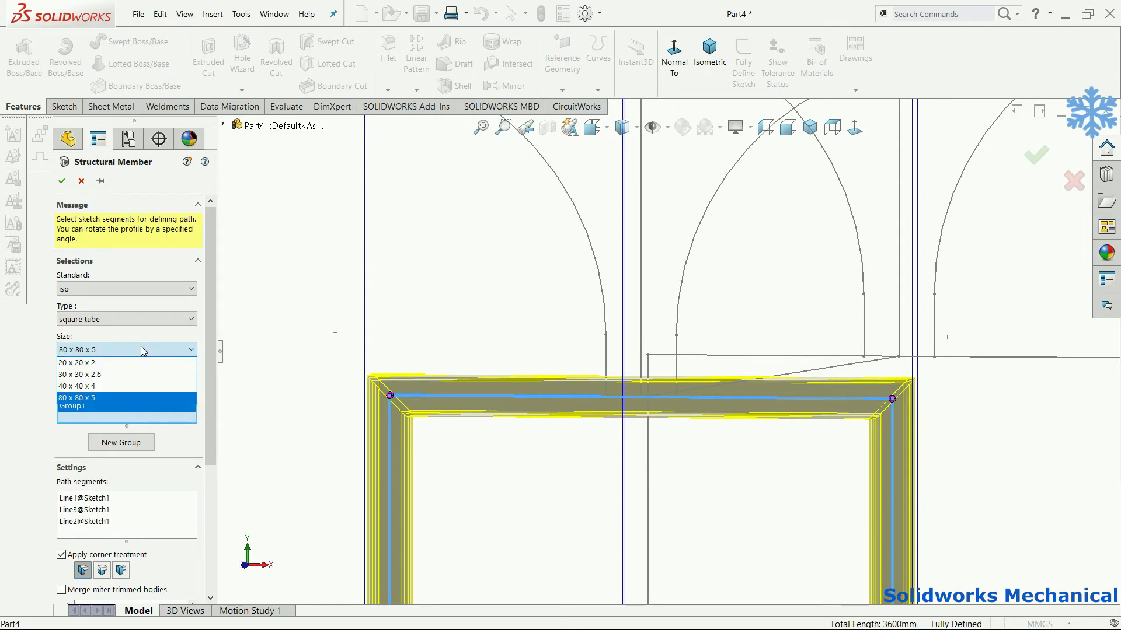
{"action": "left_click", "coordinate": [134, 385]}
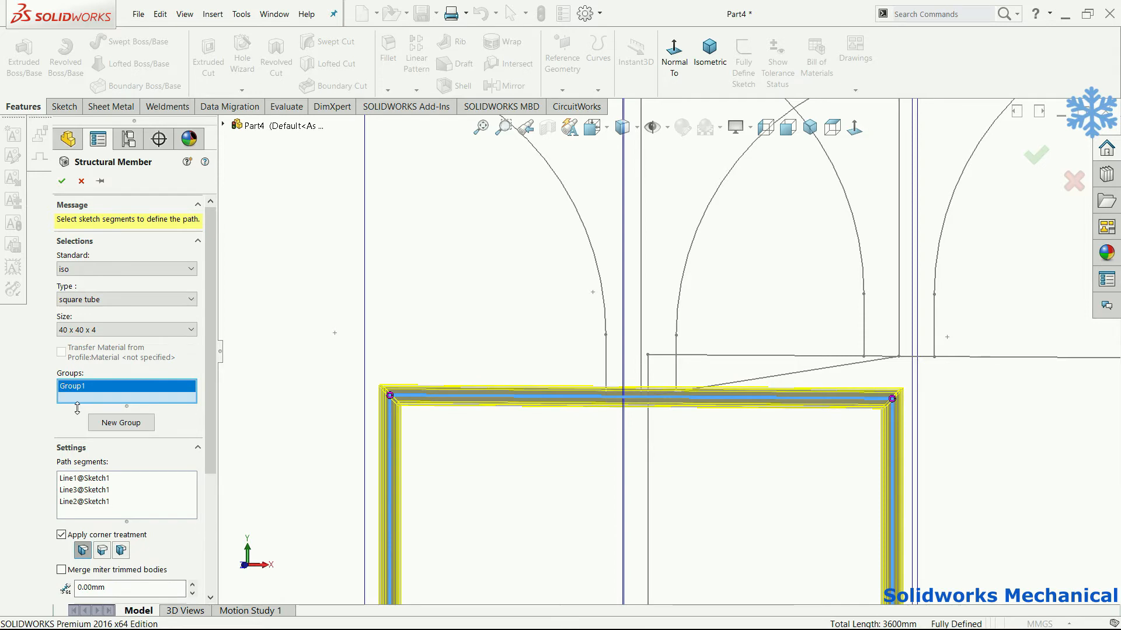
Step: Create a new path group from the rear frame's left upright, horizontal crossbar and right upright
{"action": "left_click", "coordinate": [132, 423]}
{"action": "scroll", "coordinate": [957, 353], "scroll_direction": "up", "scroll_amount": 3}
{"action": "middle_click_drag", "start_coordinate": [969, 352], "coordinate": [603, 402]}
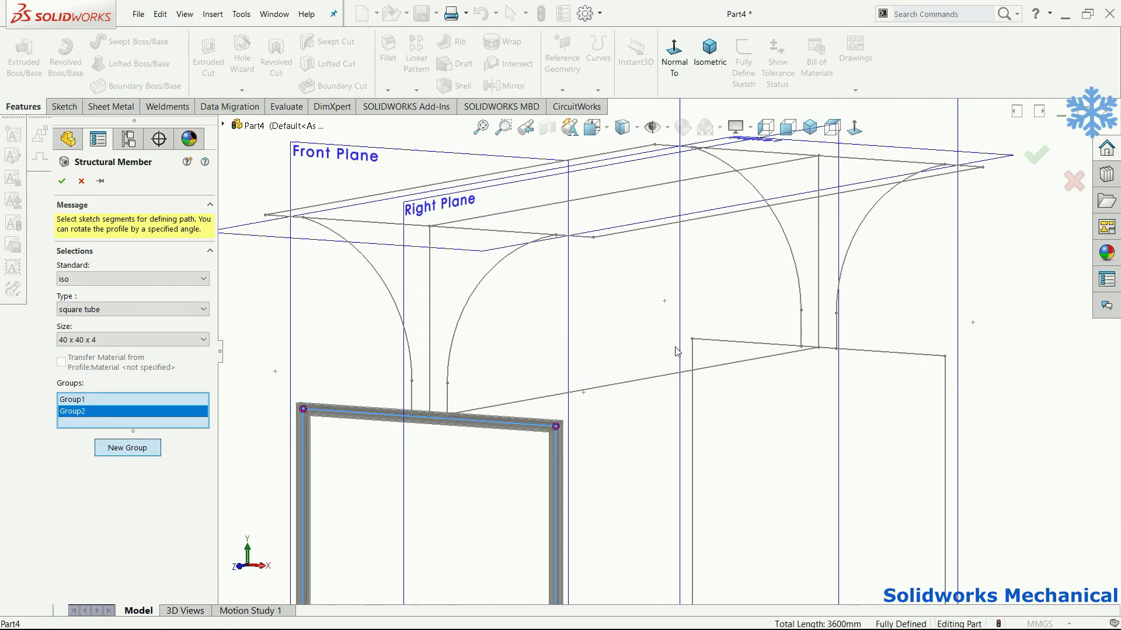
{"action": "left_click", "coordinate": [693, 359]}
{"action": "left_click", "coordinate": [934, 354]}
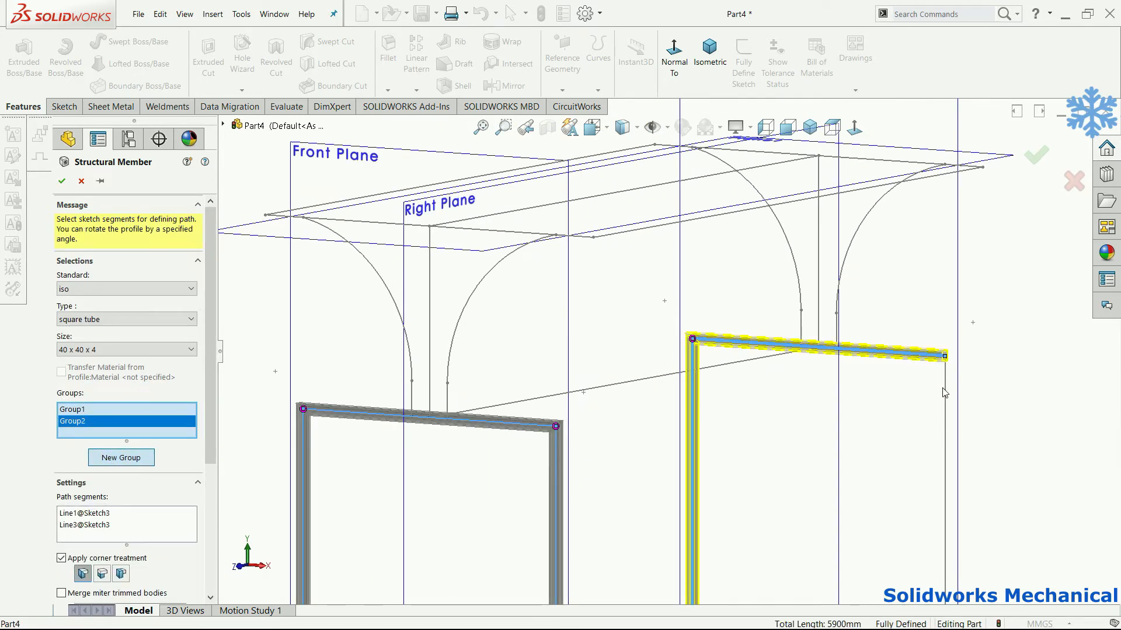
{"action": "left_click", "coordinate": [945, 394]}
Step: Add the front frame's two curved braces, each with its short vertical line, as two separate path groups
{"action": "left_click", "coordinate": [124, 458]}
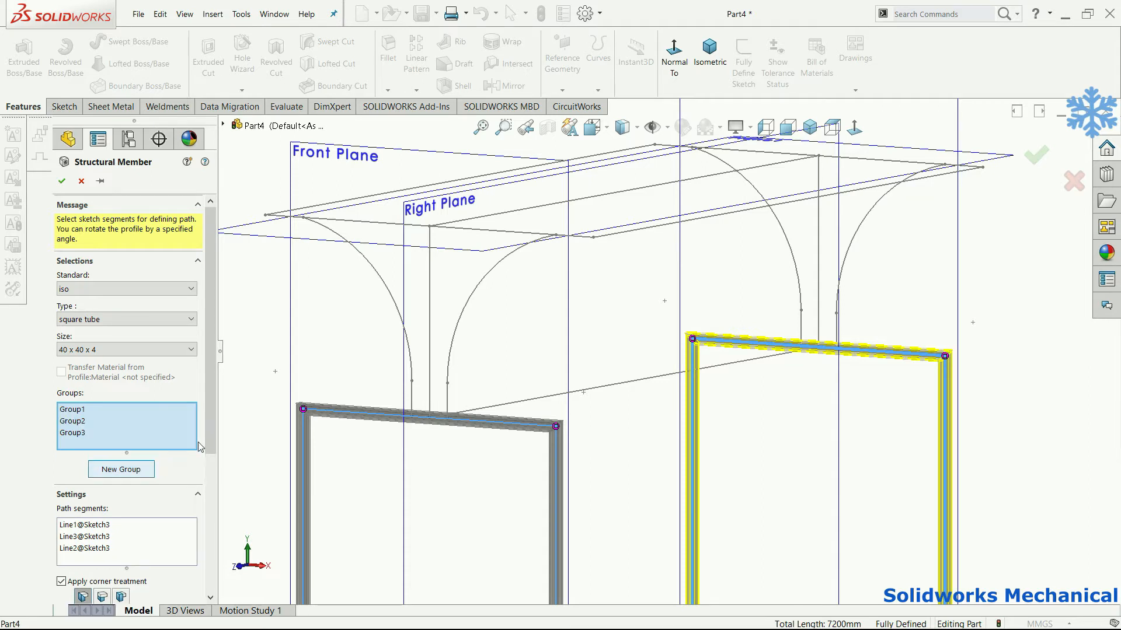
{"action": "left_click", "coordinate": [376, 274]}
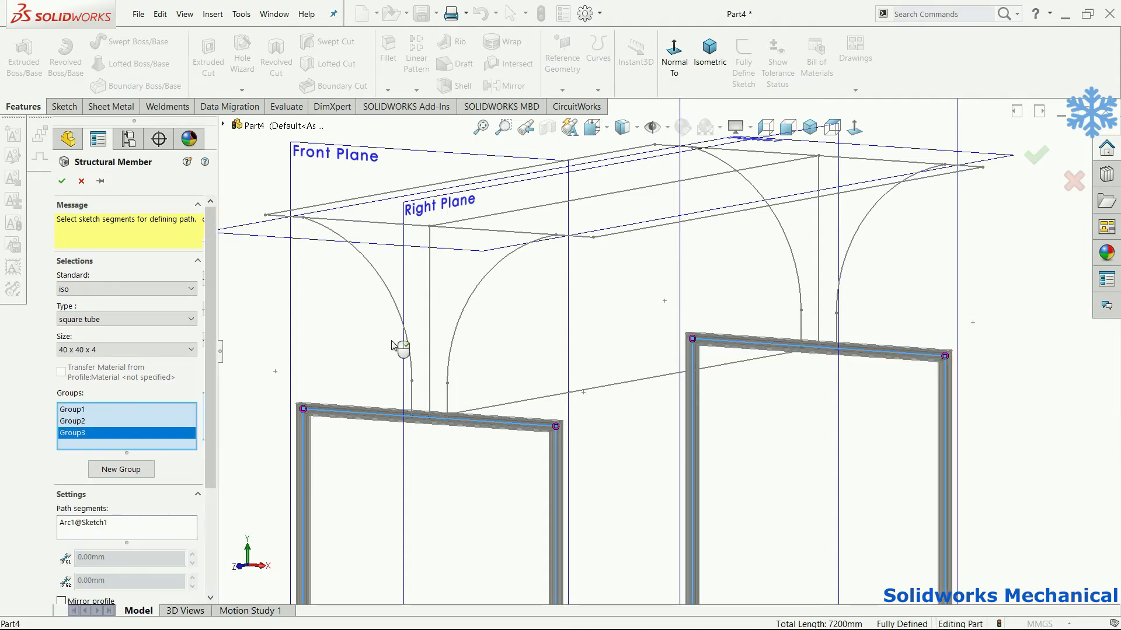
{"action": "left_click", "coordinate": [412, 402]}
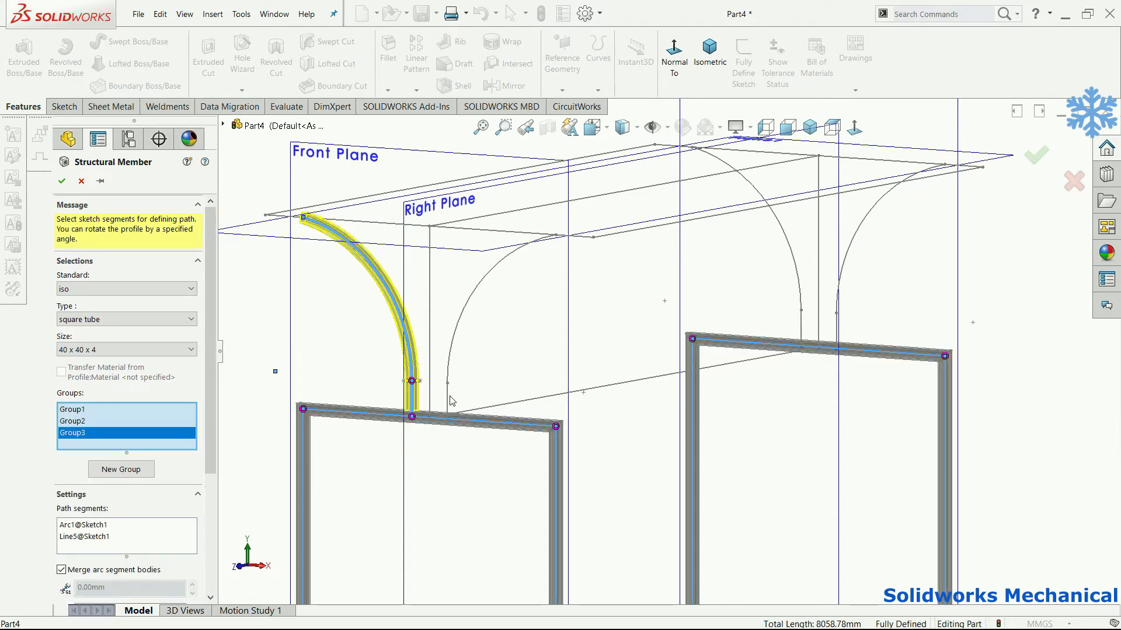
{"action": "left_click", "coordinate": [121, 469]}
{"action": "left_click", "coordinate": [447, 401]}
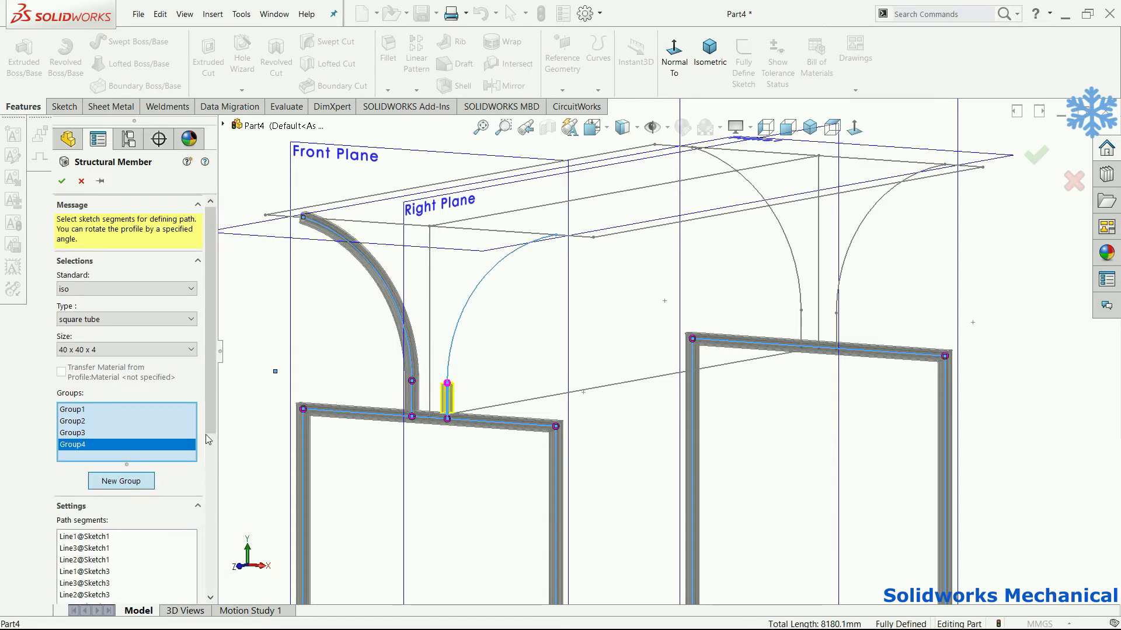
Step: Add the rear frame's two curved braces, each with its short vertical line, as two separate path groups
{"action": "left_click", "coordinate": [109, 486]}
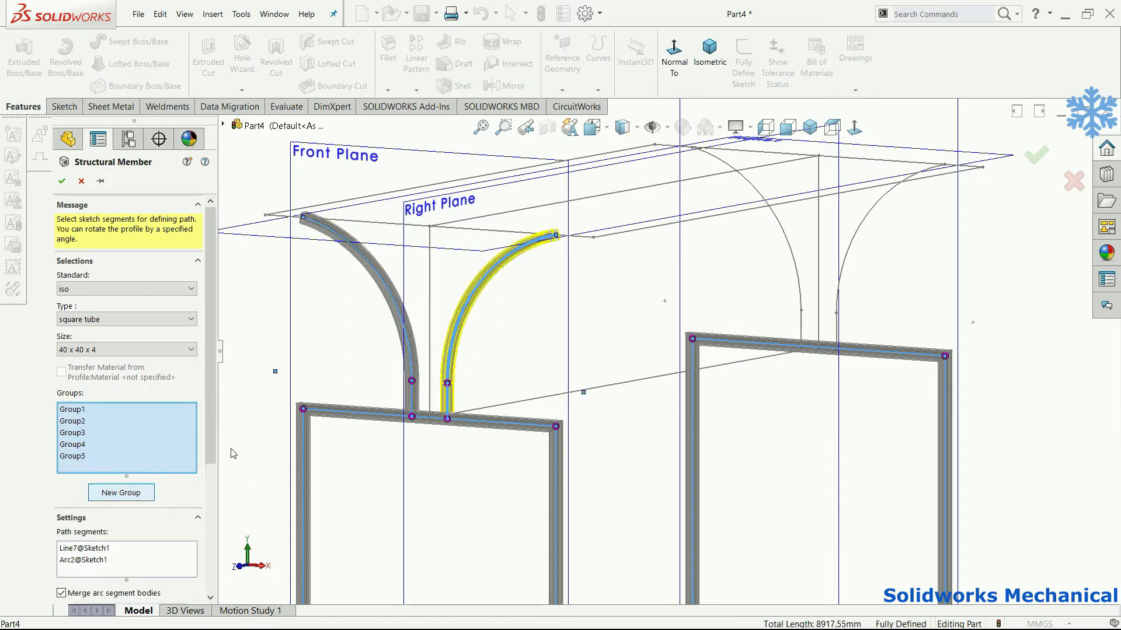
{"action": "left_click", "coordinate": [801, 327]}
{"action": "left_click", "coordinate": [798, 289]}
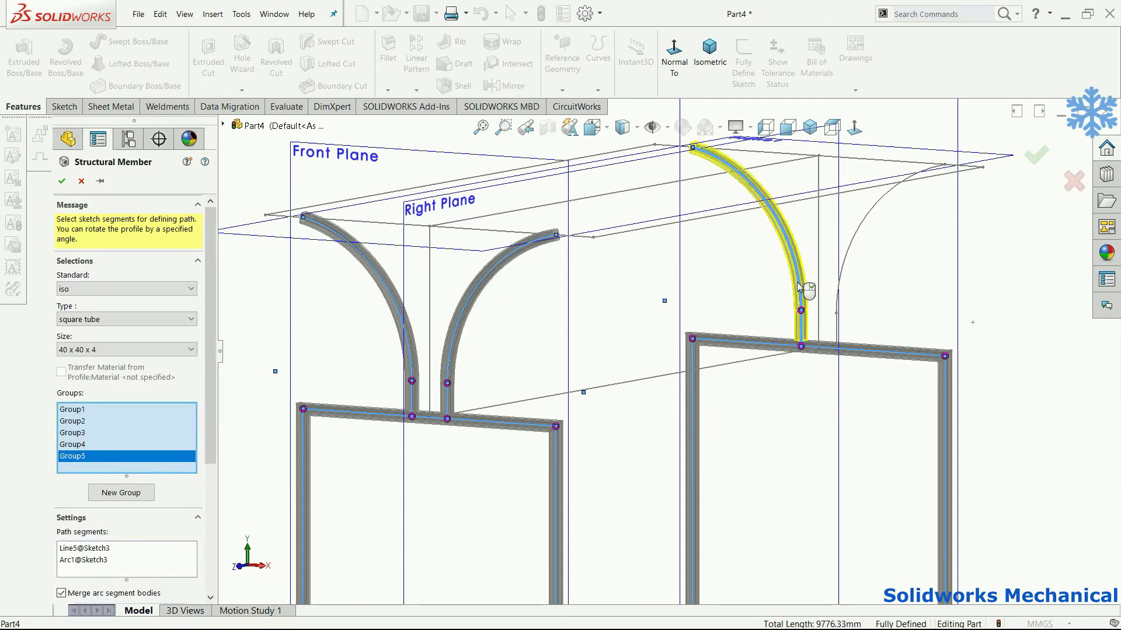
{"action": "left_click", "coordinate": [121, 493]}
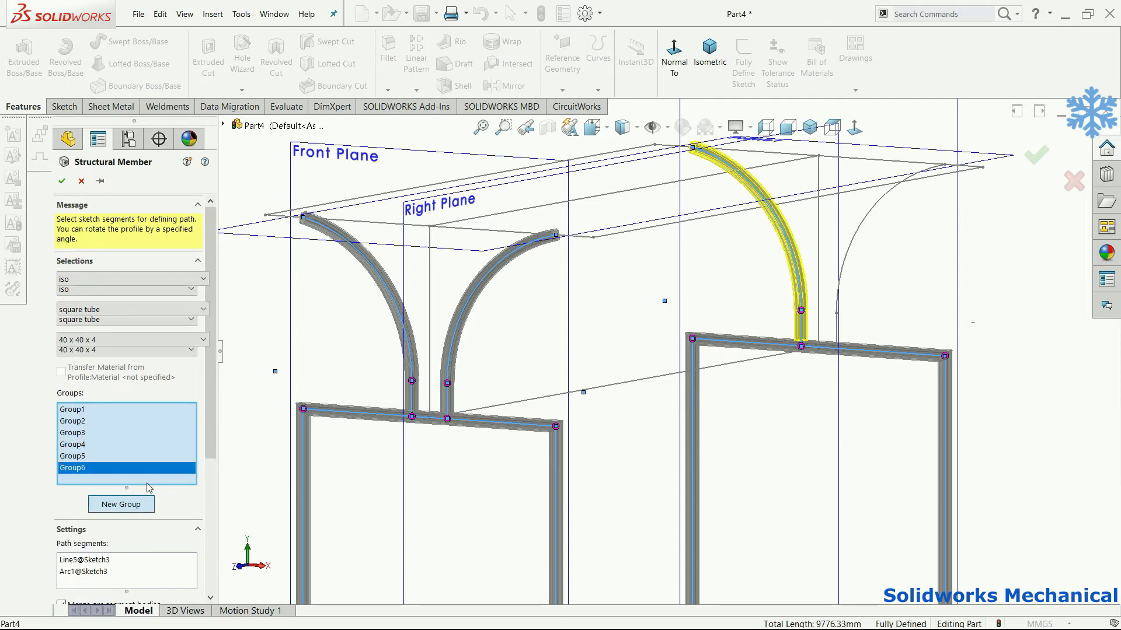
{"action": "left_click", "coordinate": [837, 328]}
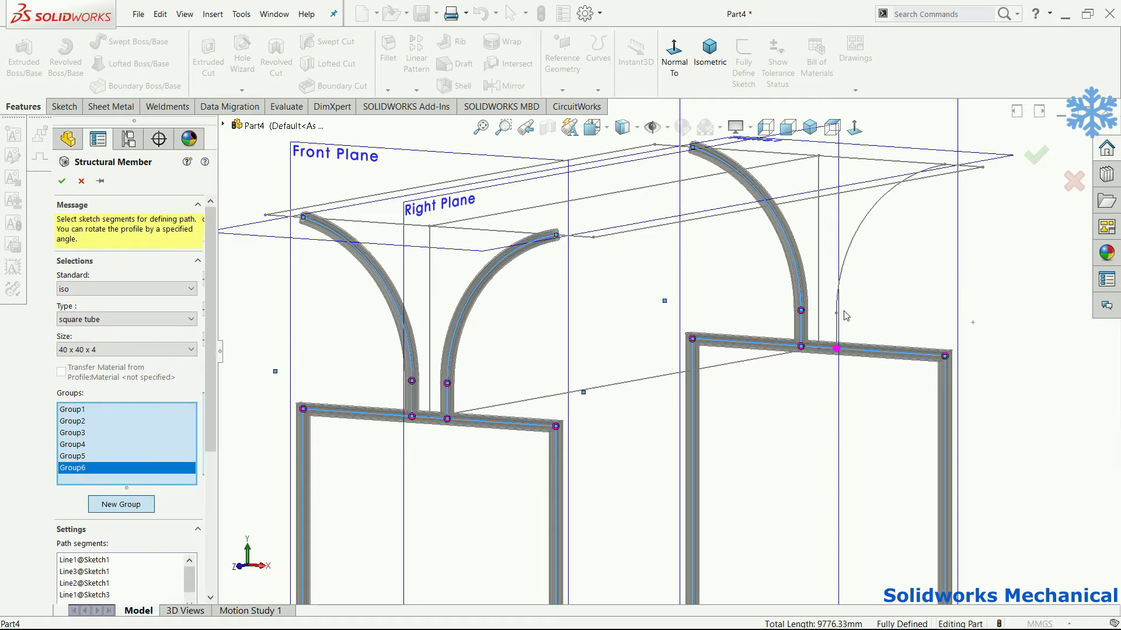
{"action": "left_click", "coordinate": [849, 253]}
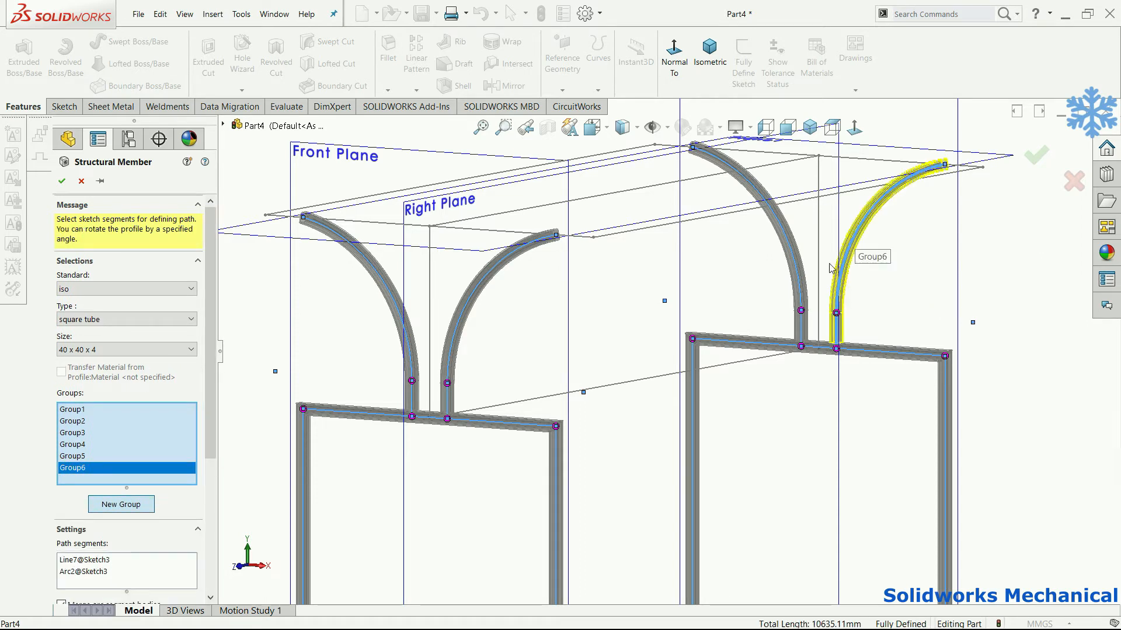
Step: Create a new path group from all four edges of the top rectangle
{"action": "scroll", "coordinate": [665, 359], "scroll_direction": "up", "scroll_amount": 3}
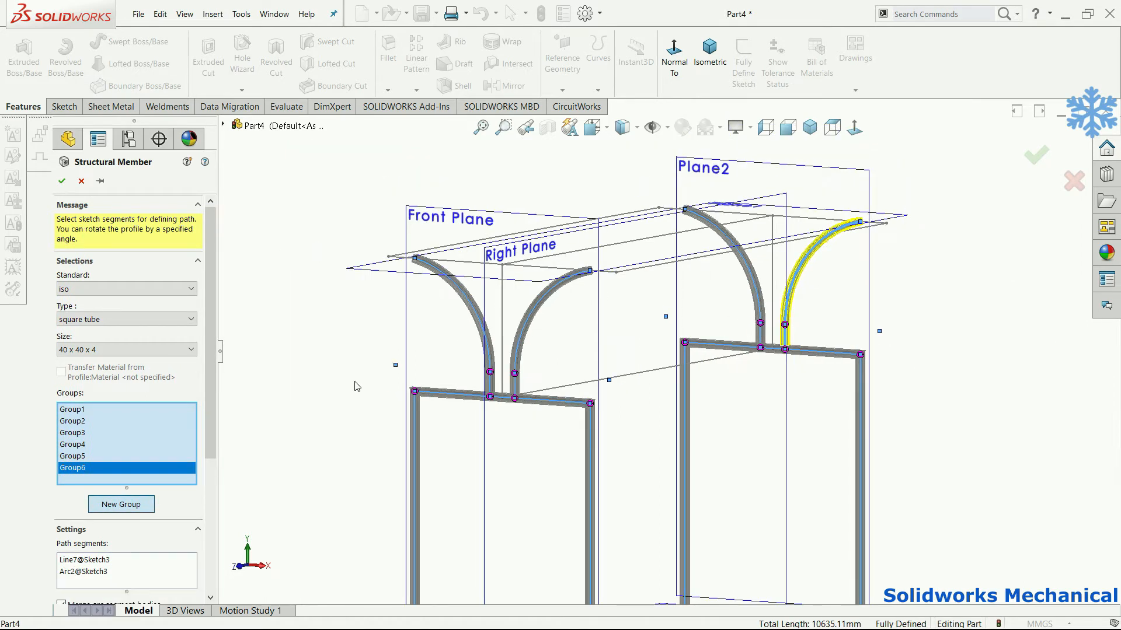
{"action": "left_click", "coordinate": [120, 505]}
{"action": "key", "text": "ctrl+7"}
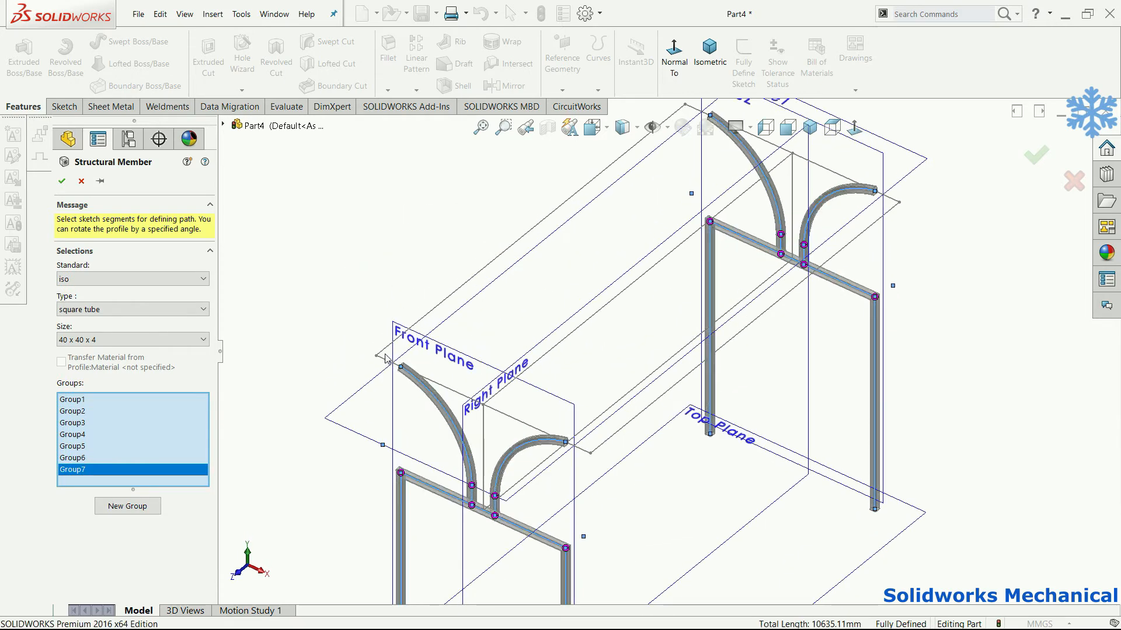
{"action": "left_click", "coordinate": [387, 364]}
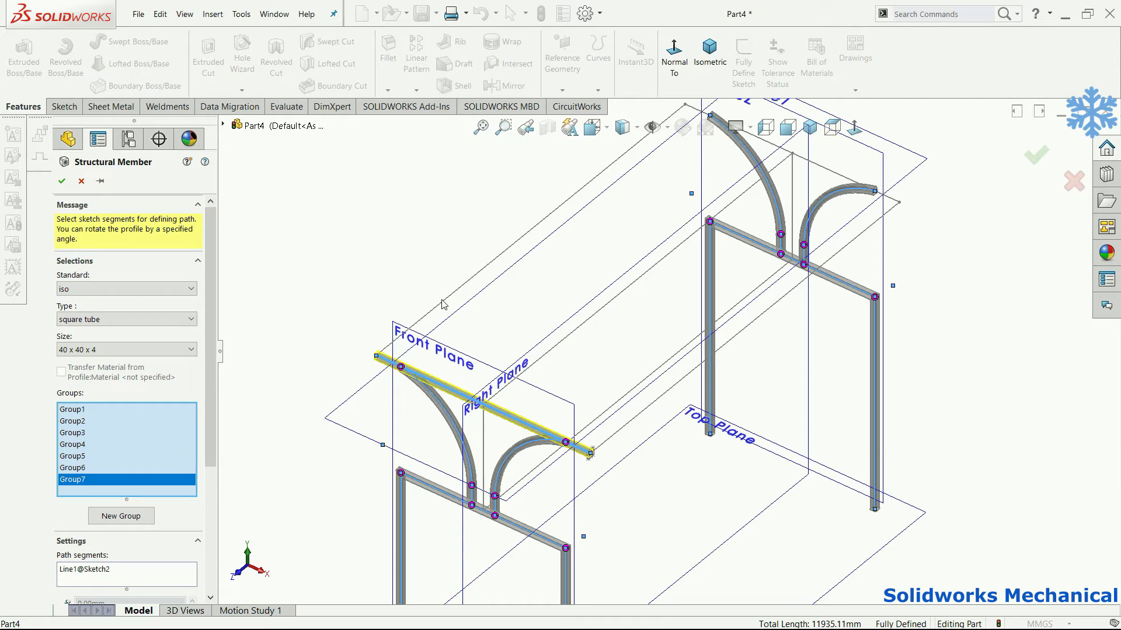
{"action": "left_click", "coordinate": [625, 424]}
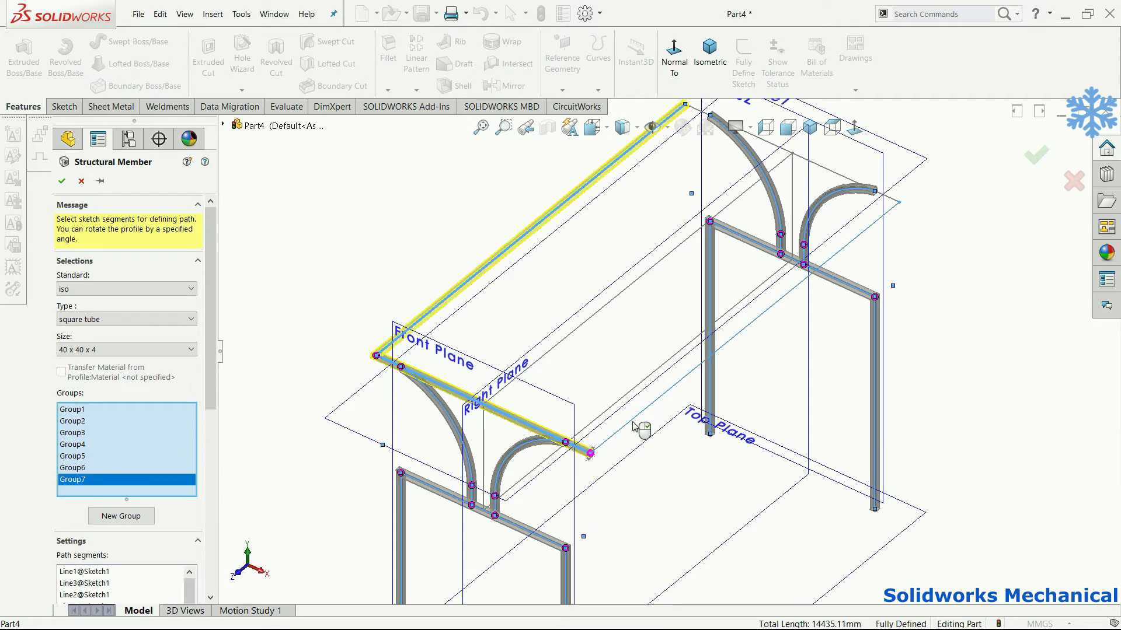
{"action": "scroll", "coordinate": [822, 188], "scroll_direction": "up", "scroll_amount": 1}
{"action": "scroll", "coordinate": [821, 189], "scroll_direction": "down", "scroll_amount": 1}
{"action": "key", "text": "z"}
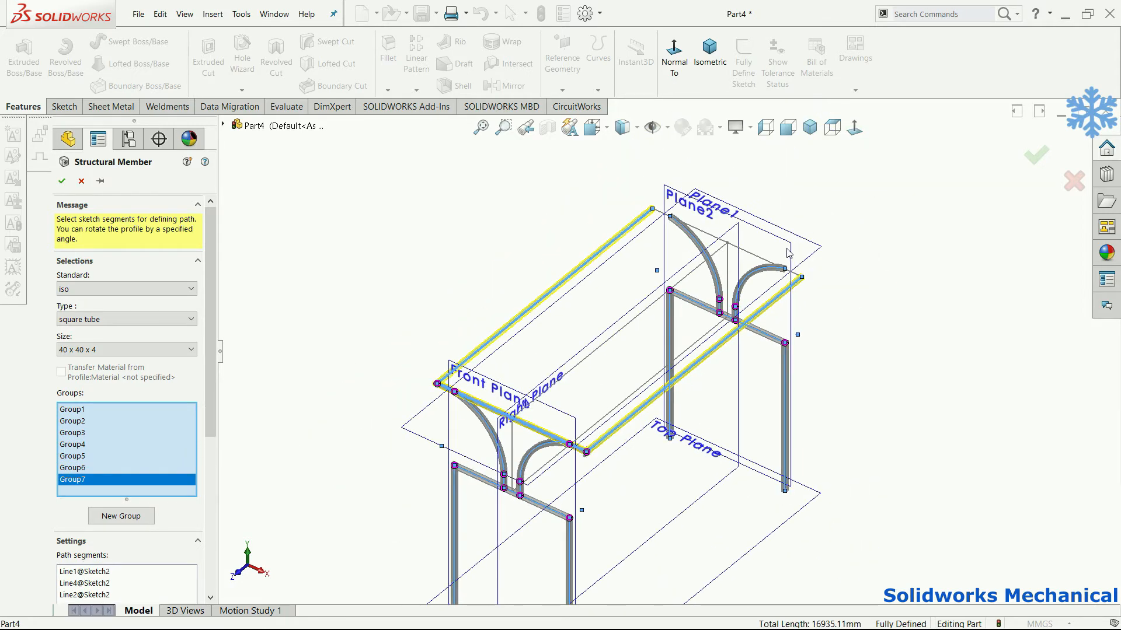
{"action": "middle_click_drag", "start_coordinate": [789, 252], "coordinate": [749, 259]}
{"action": "left_click", "coordinate": [801, 288]}
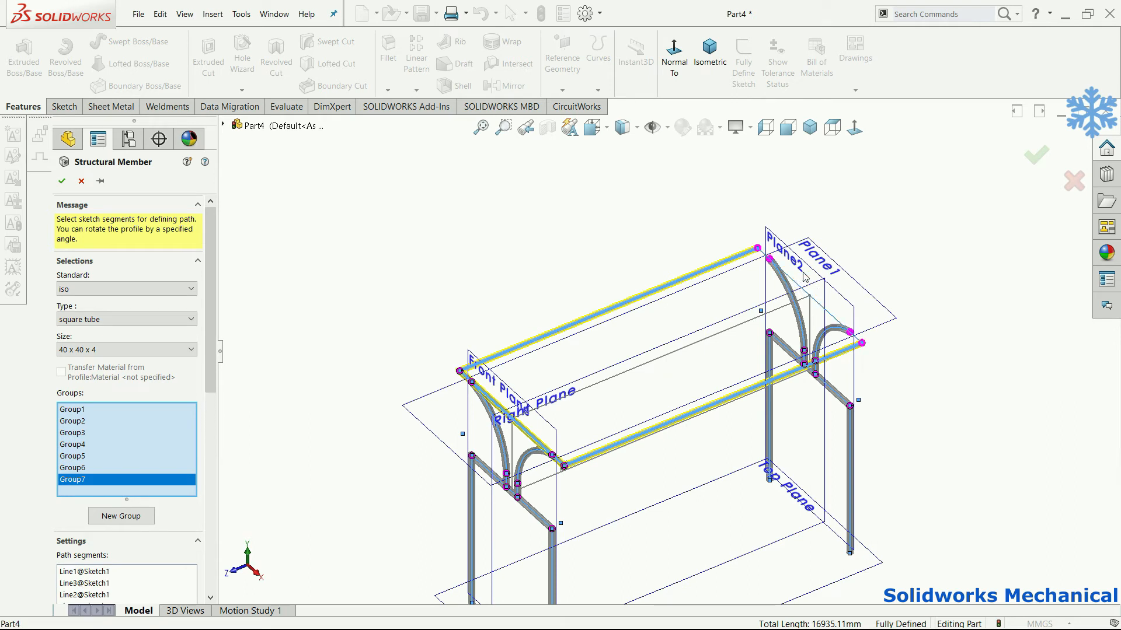
{"action": "left_click", "coordinate": [804, 277]}
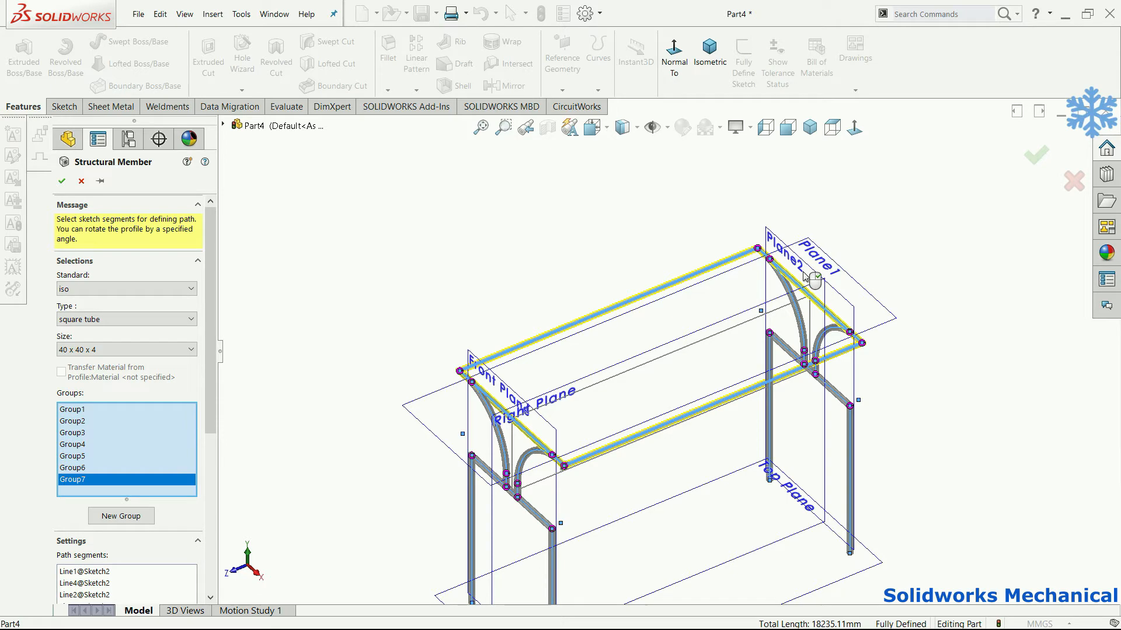
Step: Create a new path group from the vertical centre lines of the front and rear frames
{"action": "middle_click_drag", "start_coordinate": [647, 374], "coordinate": [648, 288]}
{"action": "scroll", "coordinate": [659, 411], "scroll_direction": "down", "scroll_amount": 2}
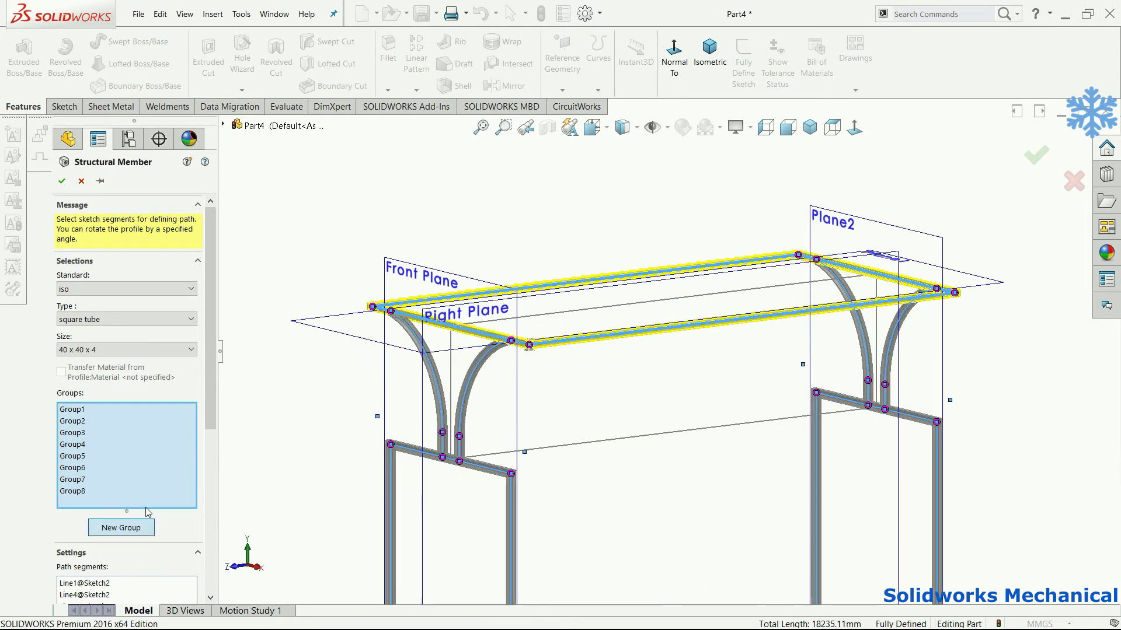
{"action": "left_click", "coordinate": [121, 516]}
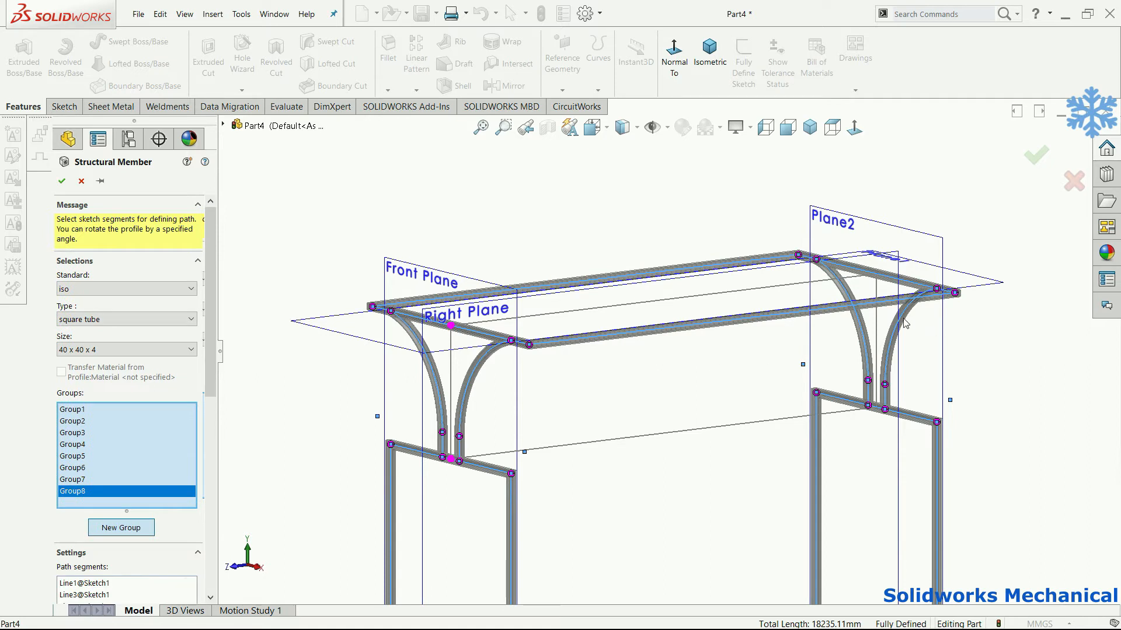
{"action": "left_click", "coordinate": [876, 331]}
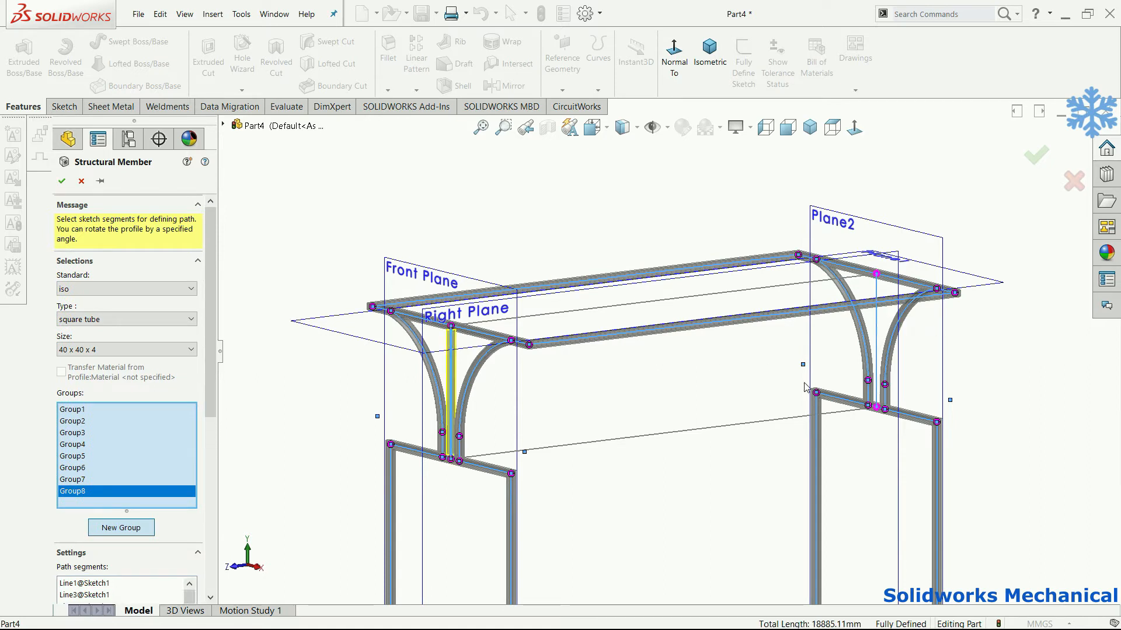
Step: Create a new path group from the long top centre line connecting the two end frames
{"action": "left_click", "coordinate": [118, 527]}
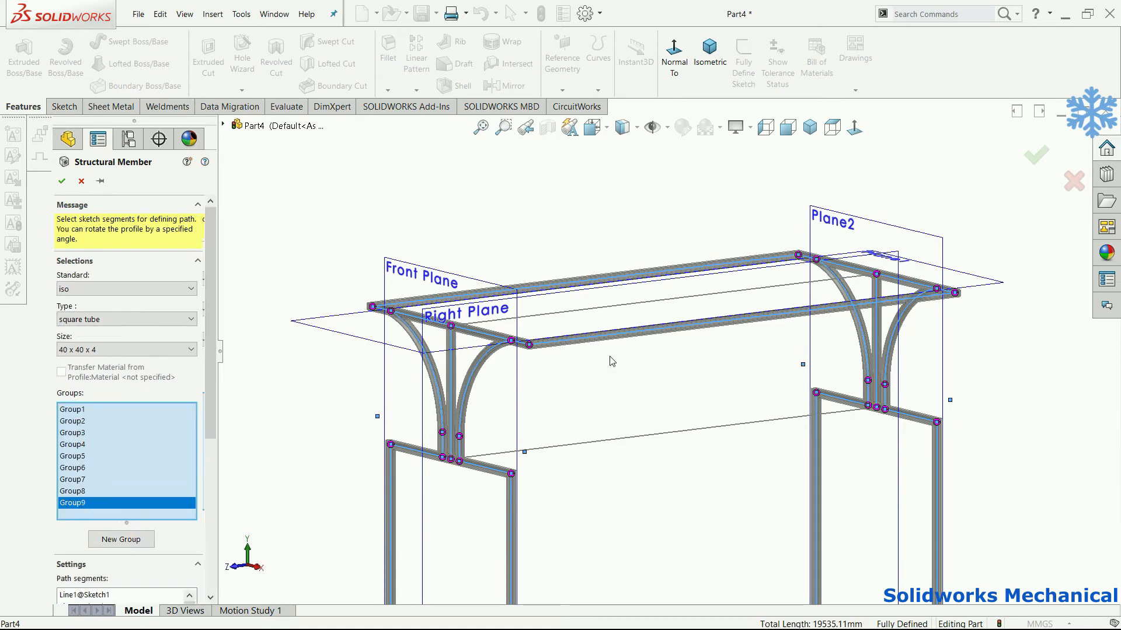
{"action": "left_click", "coordinate": [611, 441]}
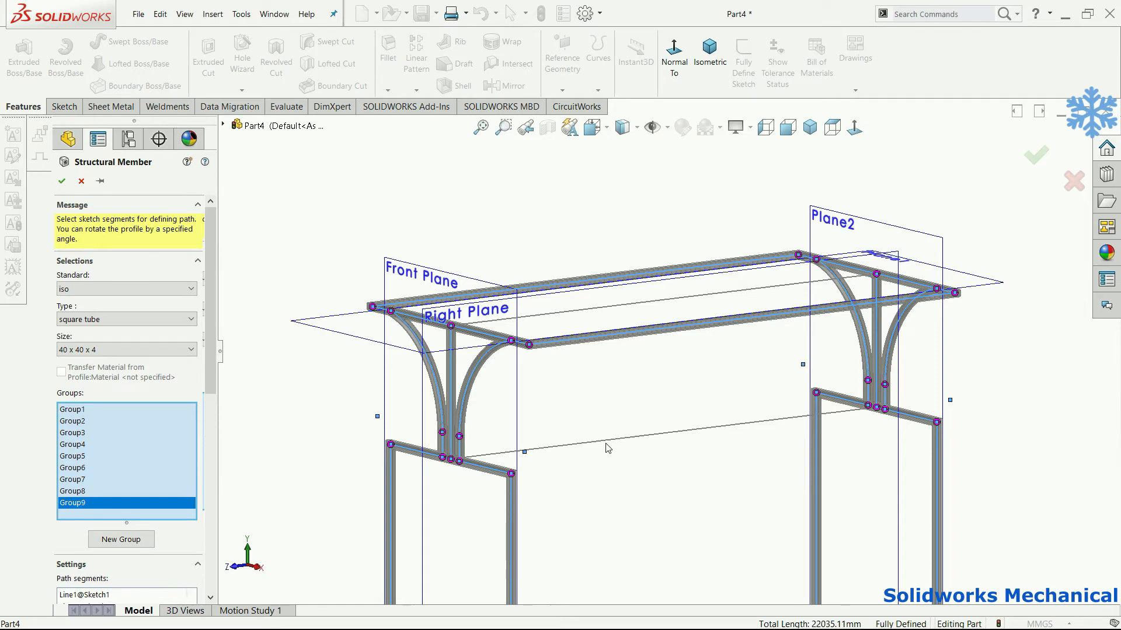
{"action": "left_click", "coordinate": [602, 443]}
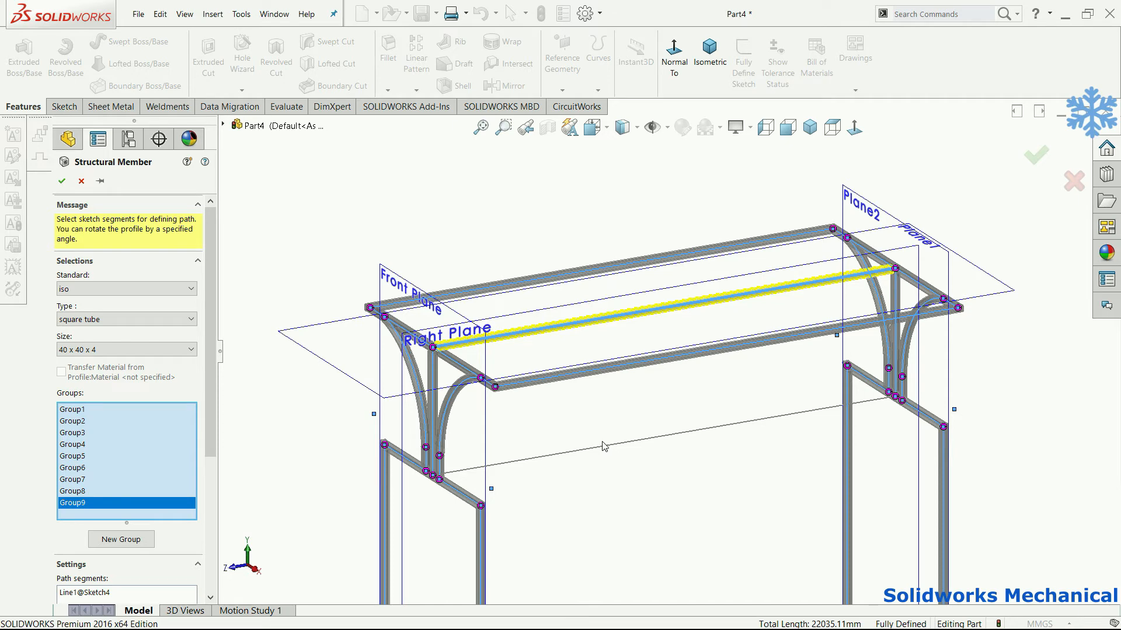
Step: Add the lower long centre line connecting the two end frames to the current path group and accept the structural member
{"action": "left_click", "coordinate": [602, 445]}
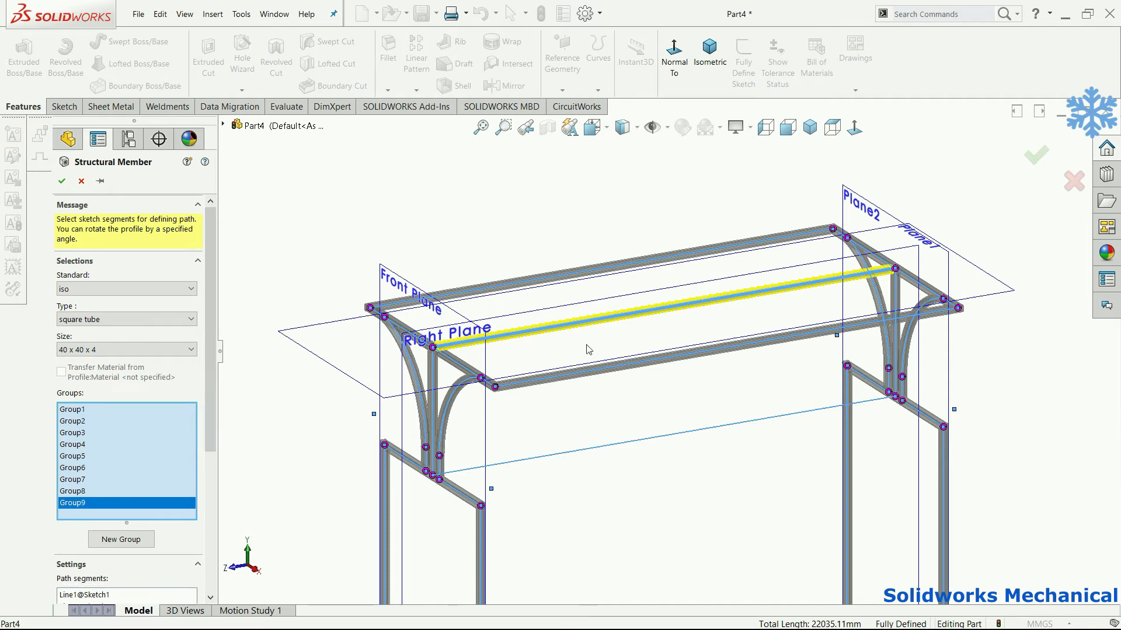
{"action": "scroll", "coordinate": [576, 409], "scroll_direction": "up", "scroll_amount": 2}
{"action": "middle_click_drag", "start_coordinate": [578, 404], "coordinate": [819, 442]}
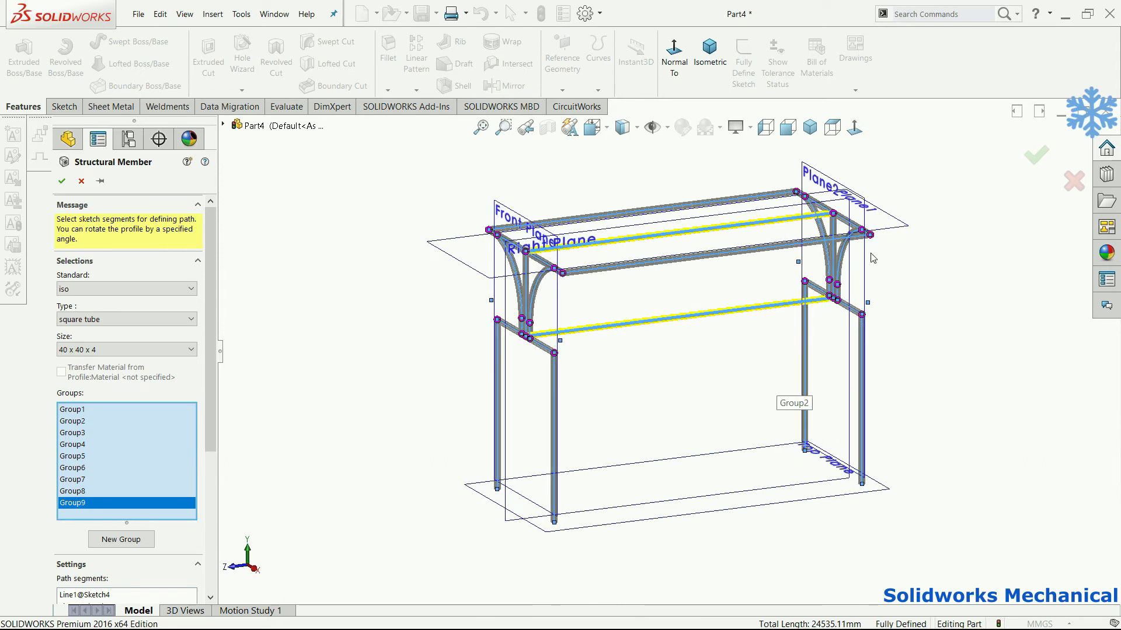
{"action": "left_click", "coordinate": [1037, 155]}
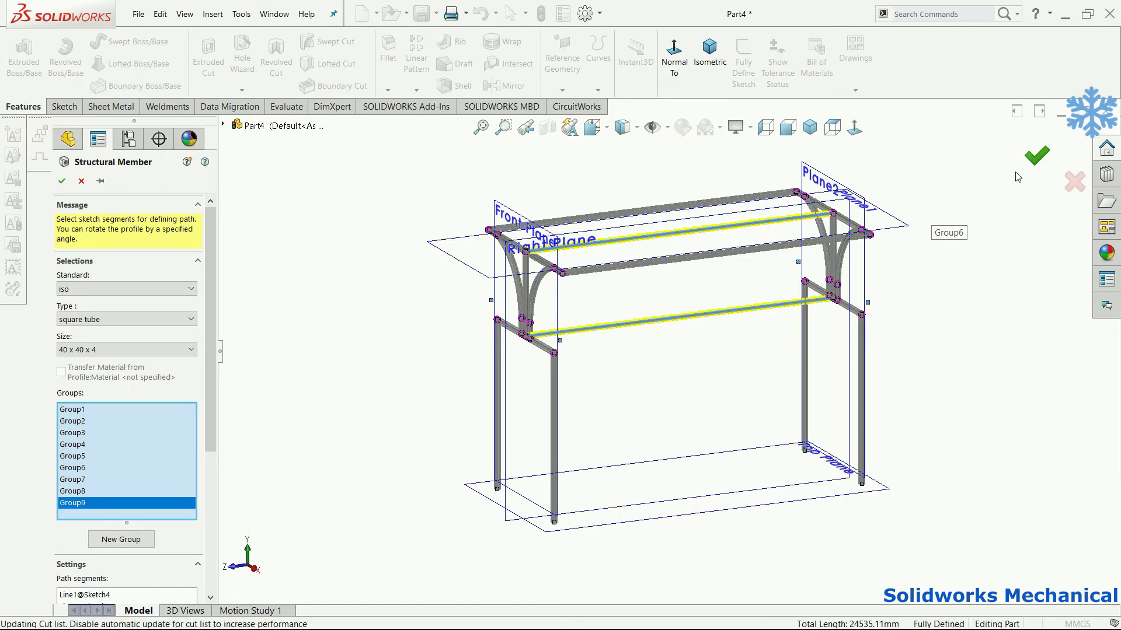
{"action": "middle_click_drag", "start_coordinate": [829, 292], "coordinate": [813, 342]}
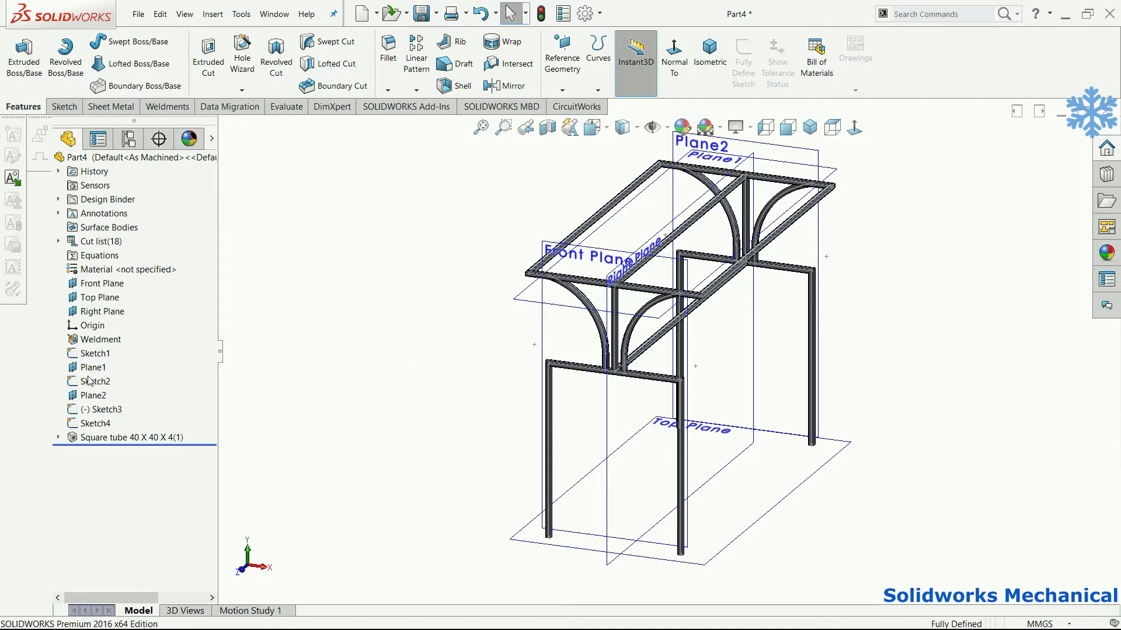
Step: Edit the front frame's sketch and draw a horizontal line between the two legs below the existing crossbar
{"action": "left_click", "coordinate": [92, 343]}
{"action": "left_click", "coordinate": [90, 353]}
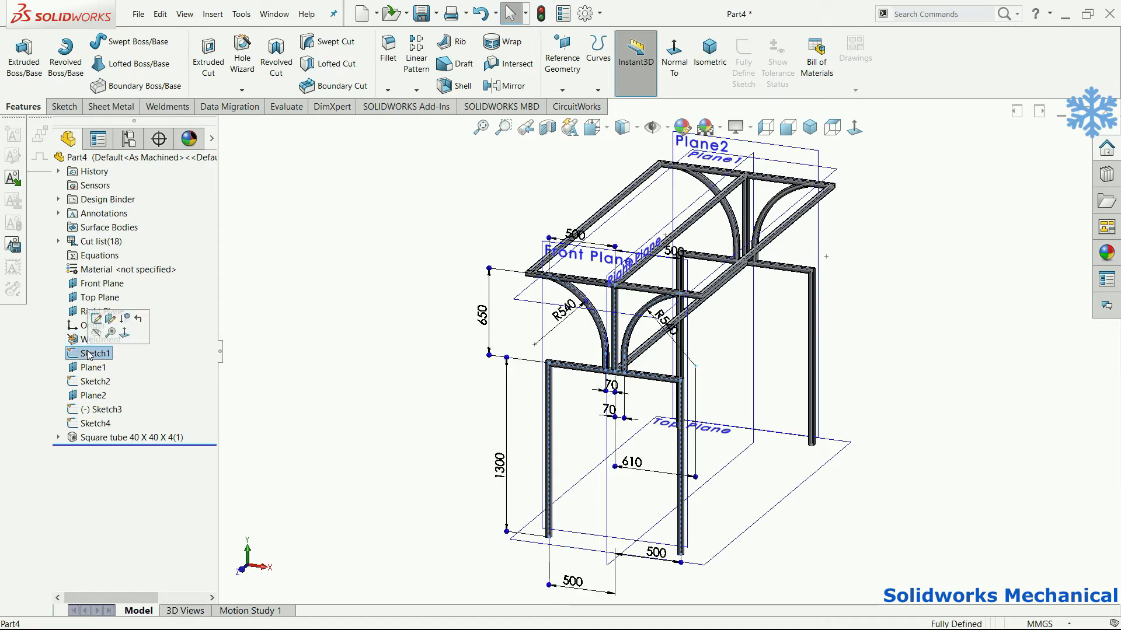
{"action": "left_click", "coordinate": [95, 322]}
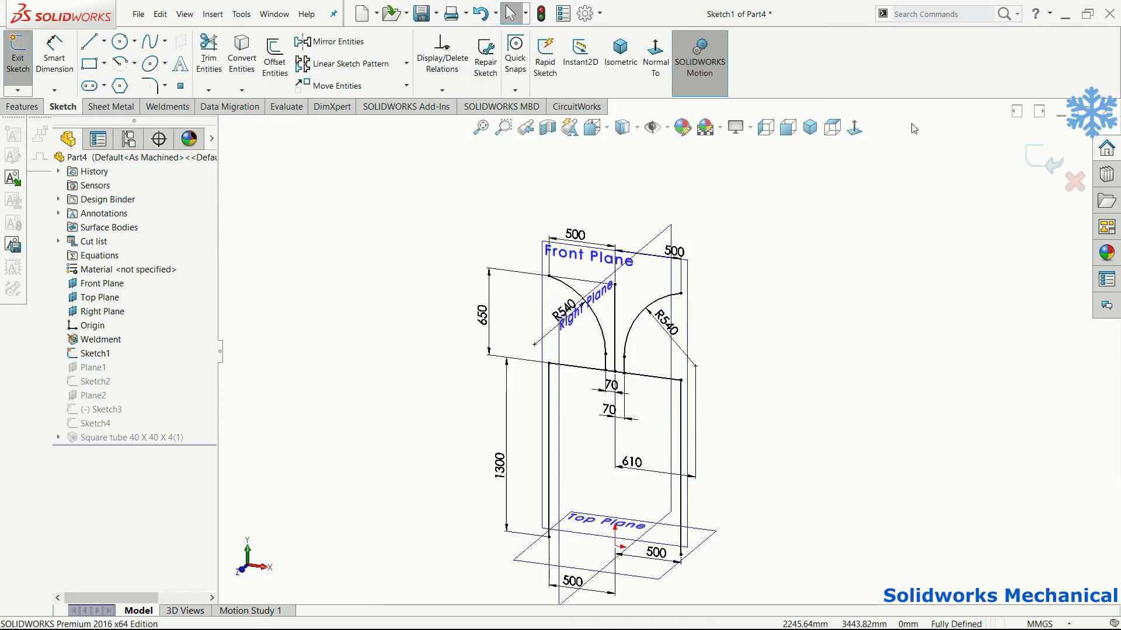
{"action": "left_click", "coordinate": [928, 136]}
{"action": "key", "text": "l"}
{"action": "scroll", "coordinate": [449, 358], "scroll_direction": "down", "scroll_amount": 2}
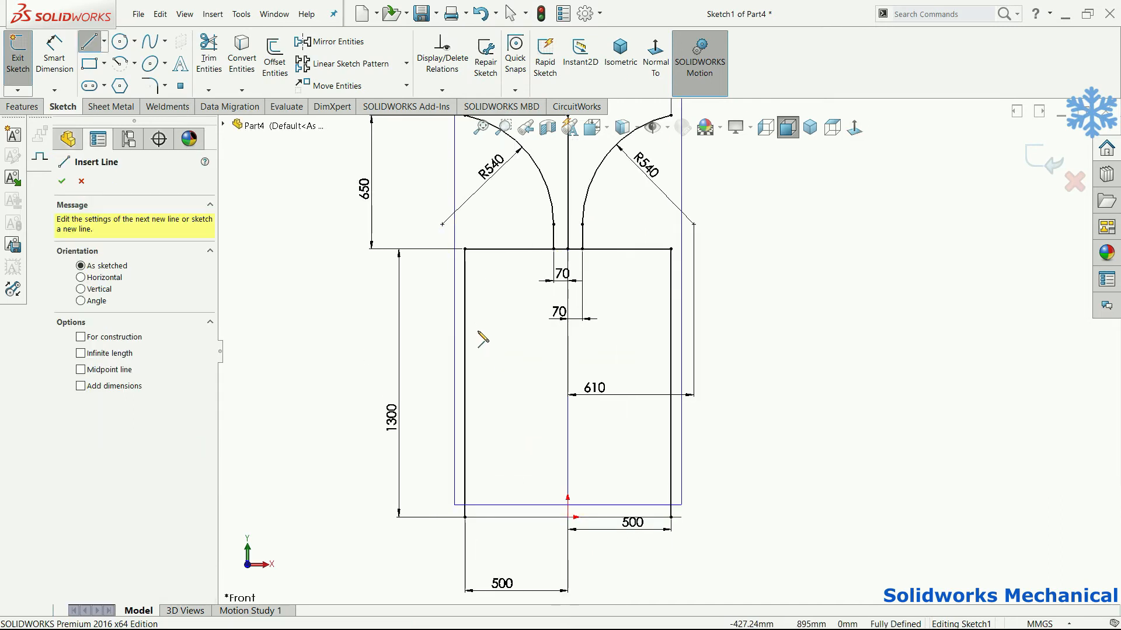
{"action": "left_click", "coordinate": [465, 315]}
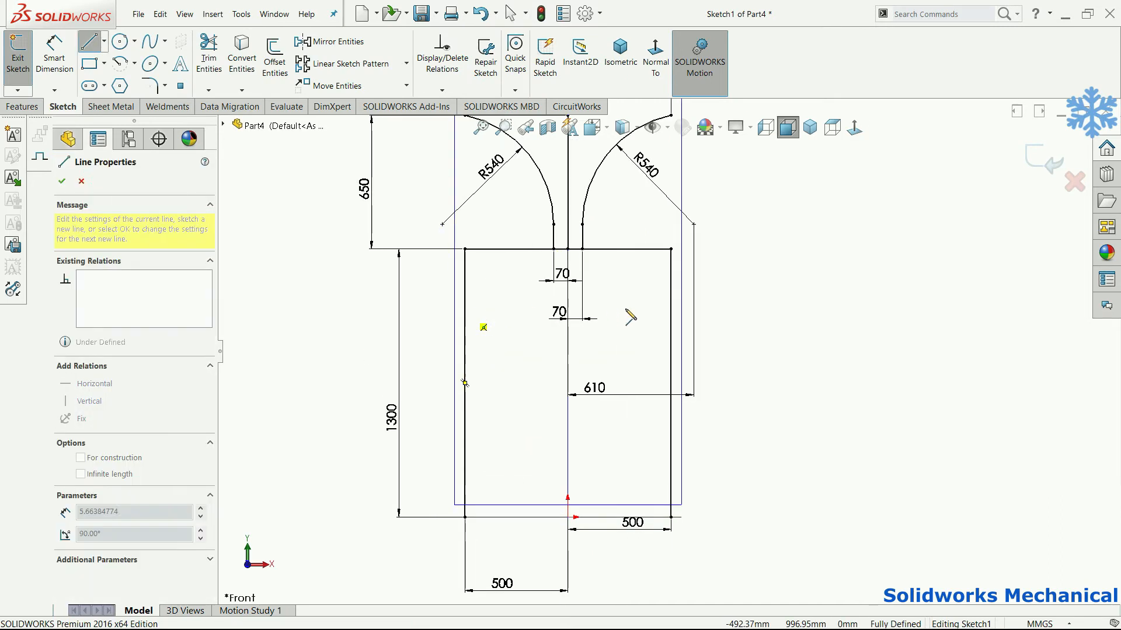
{"action": "left_click", "coordinate": [671, 313]}
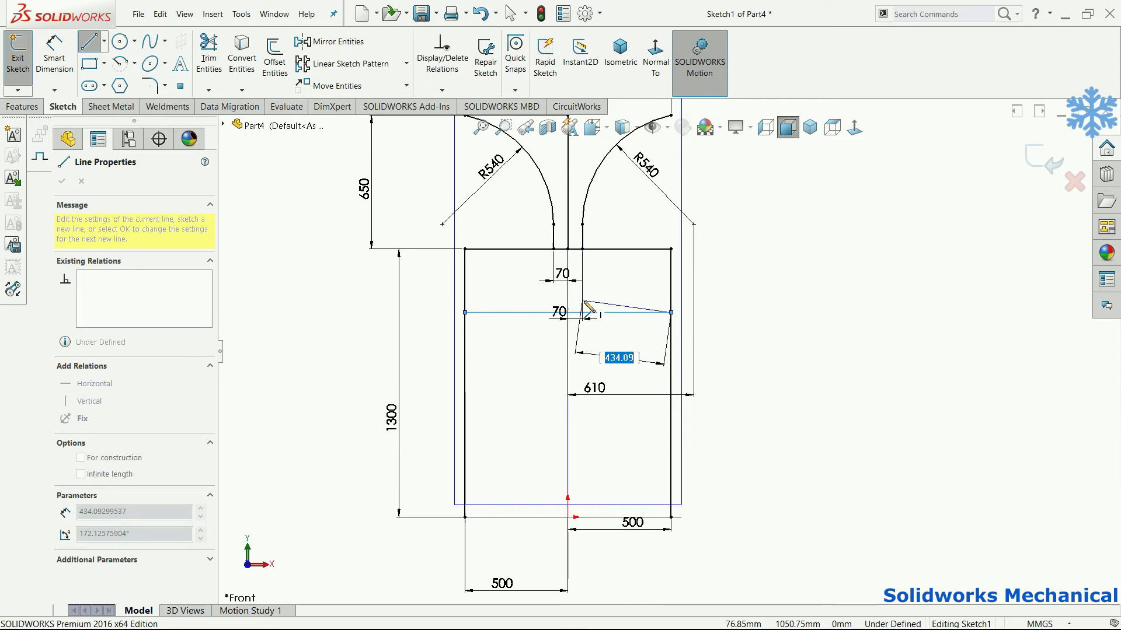
{"action": "key", "text": "Escape"}
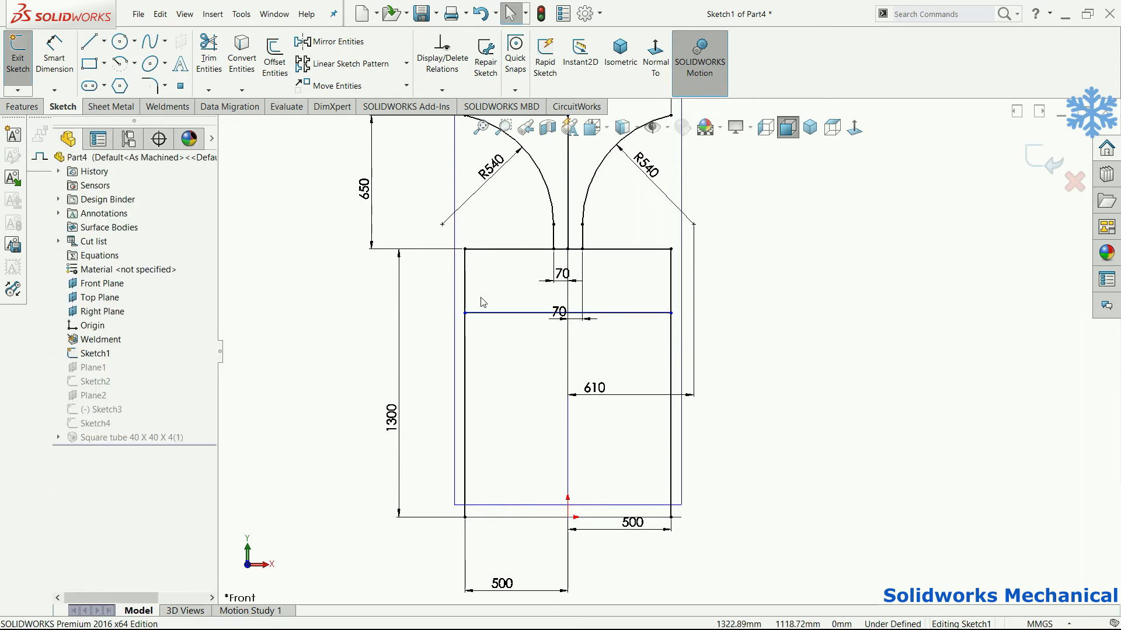
Step: Draw a vertical centre line from the front frame's crossbar midpoint down to the lower horizontal line
{"action": "key", "text": "l"}
{"action": "left_click", "coordinate": [567, 249]}
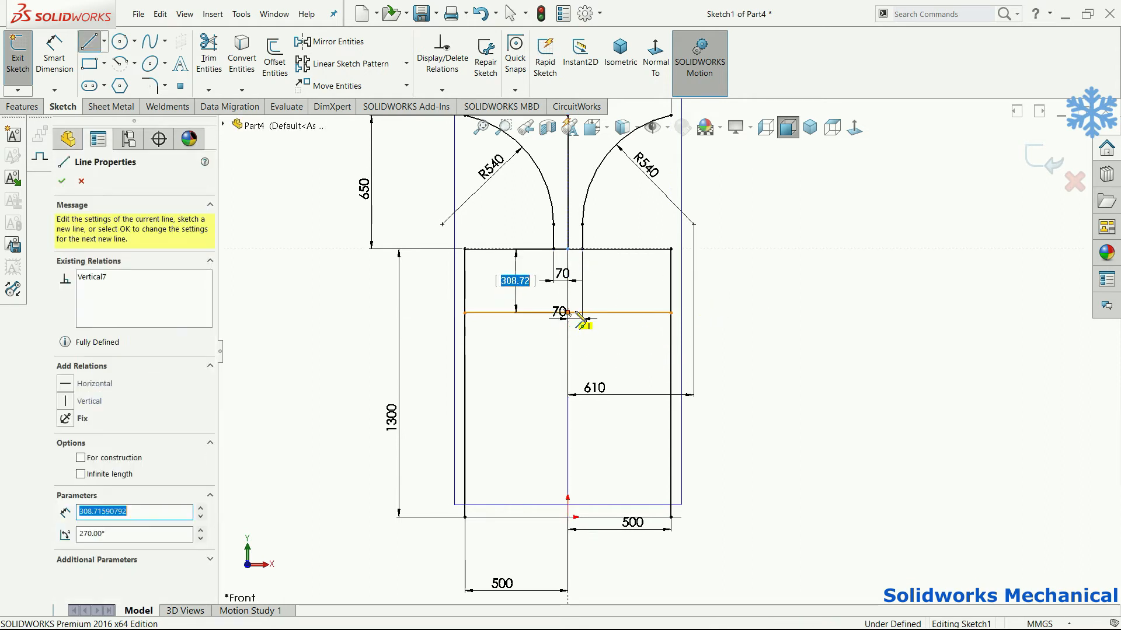
{"action": "key", "text": "Escape"}
Step: Dimension the distance between the front frame's two horizontal lines as 300 mm and exit the sketch
{"action": "key", "text": "d"}
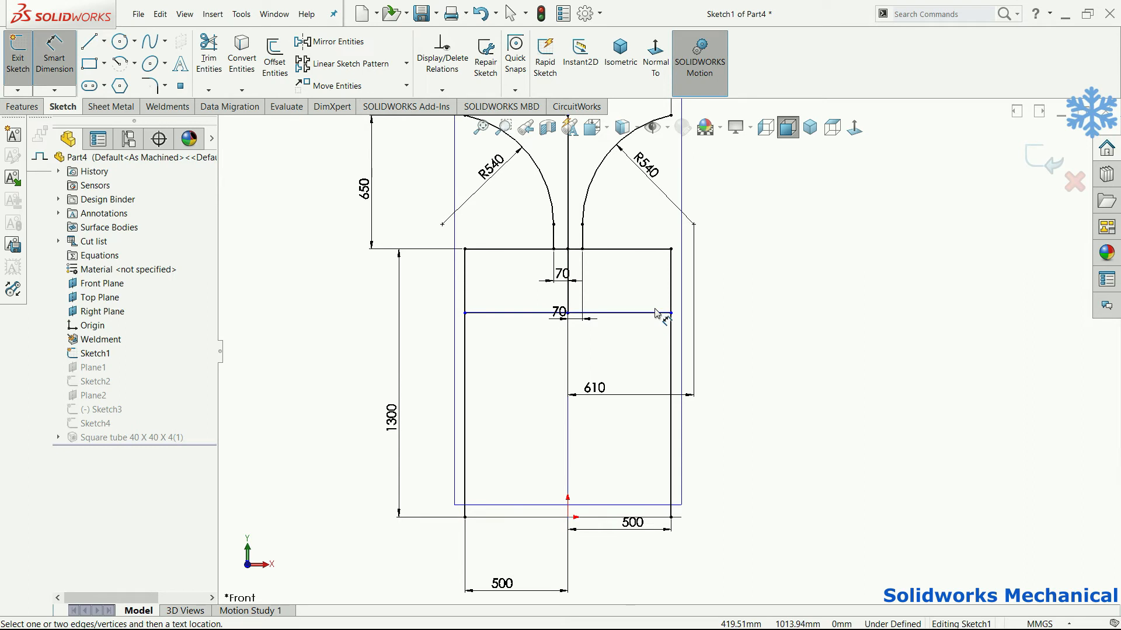
{"action": "left_click", "coordinate": [636, 249]}
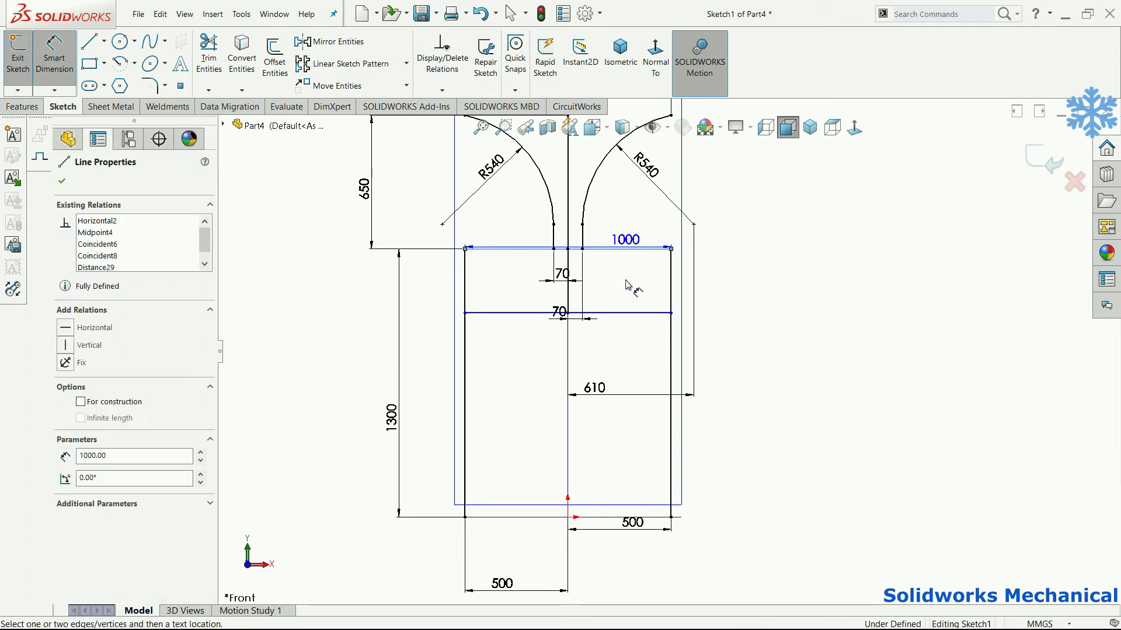
{"action": "left_click", "coordinate": [633, 313]}
{"action": "left_click", "coordinate": [739, 274]}
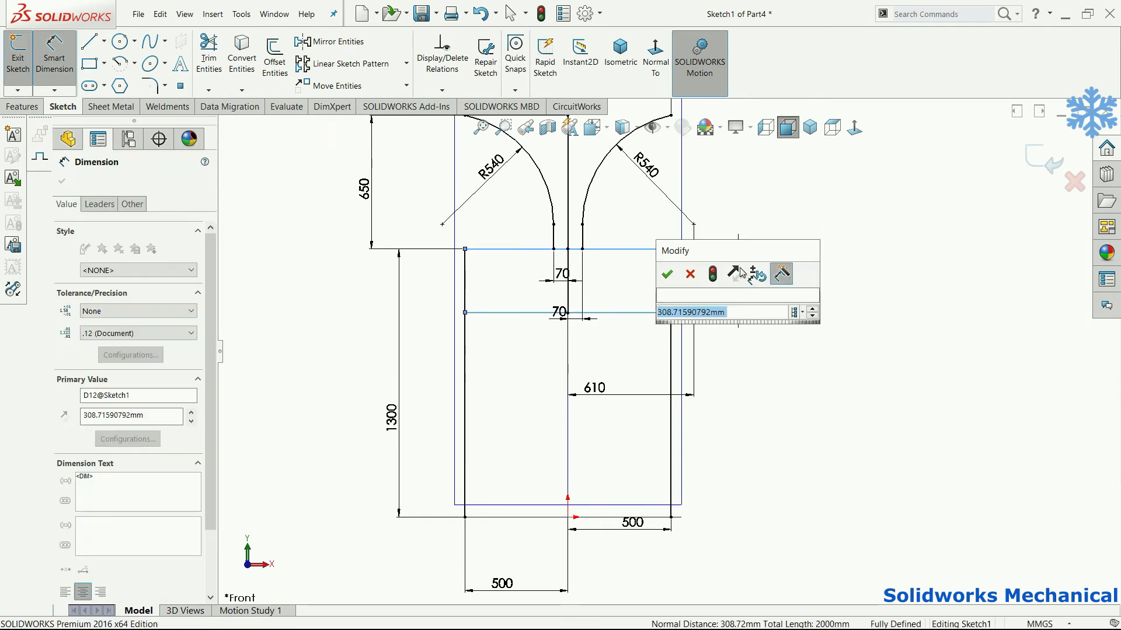
{"action": "type", "text": "300"}
{"action": "key", "text": "Return"}
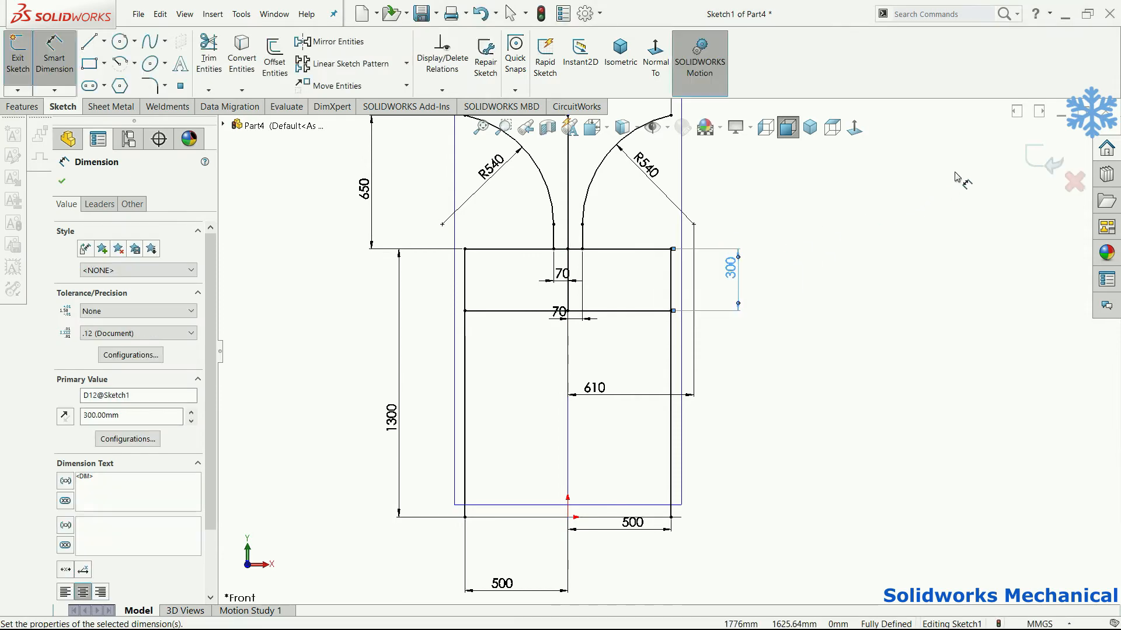
{"action": "left_click", "coordinate": [1033, 152]}
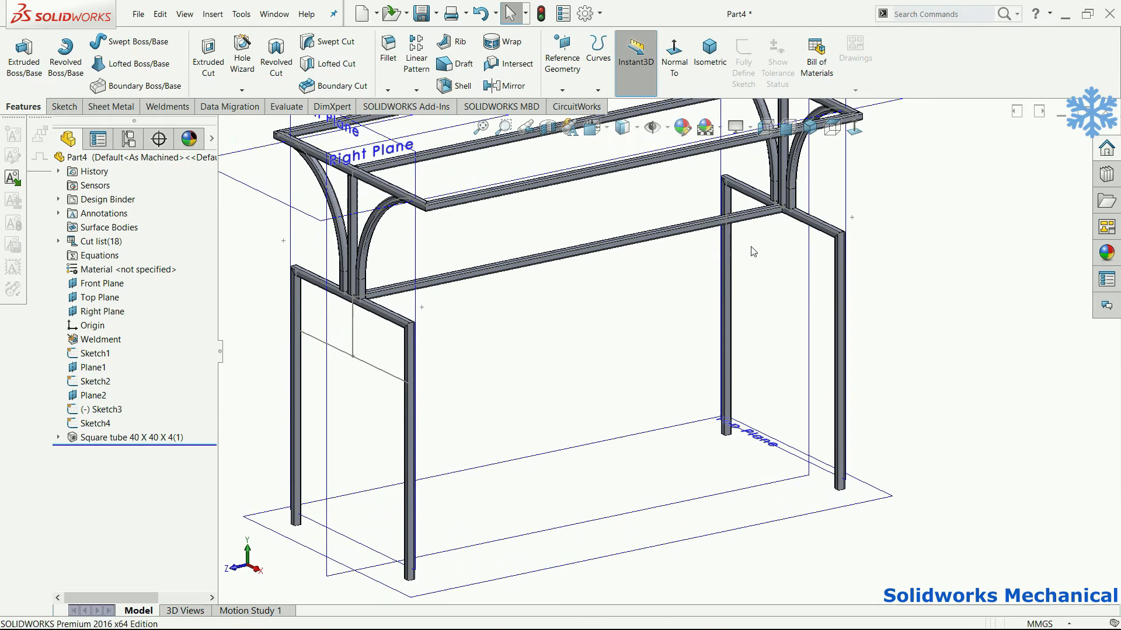
Step: Edit the rear frame's sketch and draw a horizontal line between its legs, level with the front frame's lower crossbar line
{"action": "scroll", "coordinate": [817, 318], "scroll_direction": "up", "scroll_amount": 2}
{"action": "left_click", "coordinate": [790, 250]}
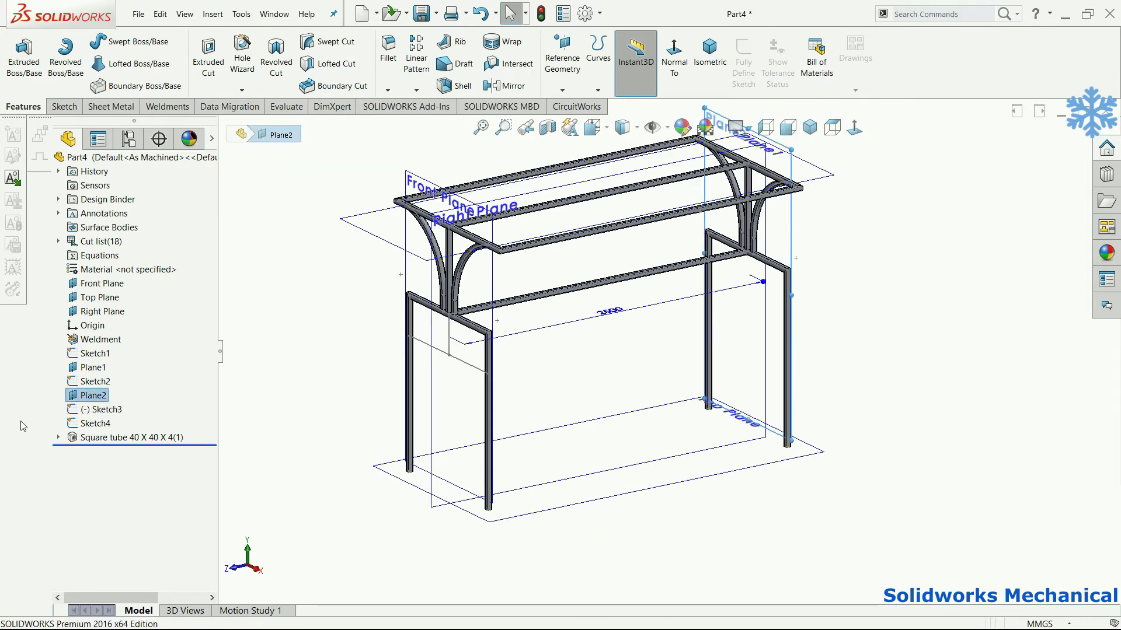
{"action": "left_click", "coordinate": [86, 409]}
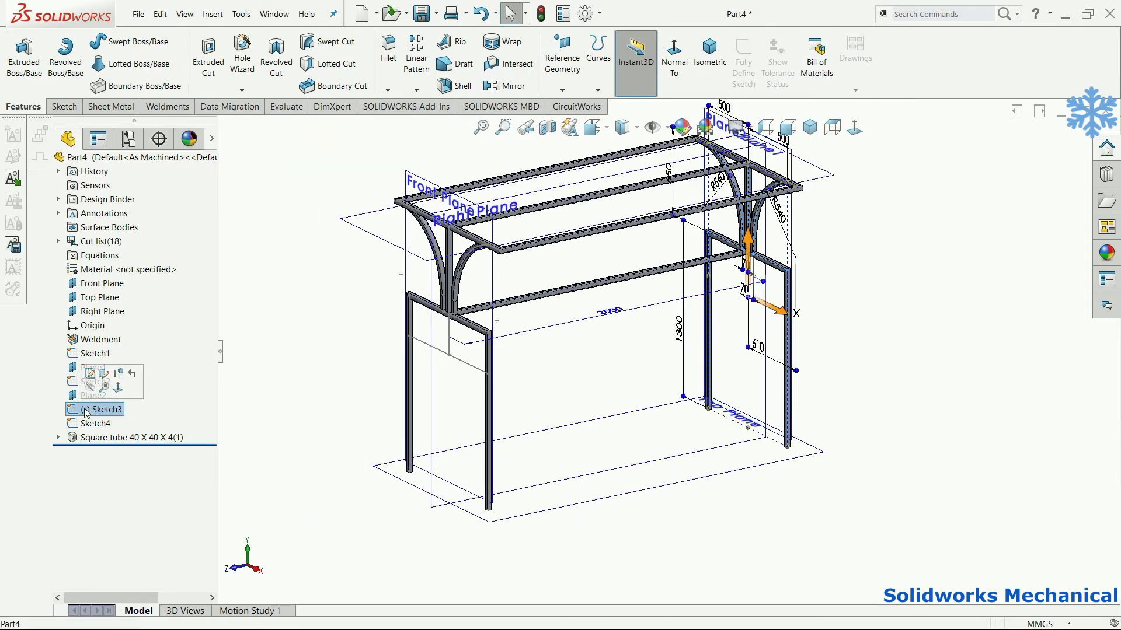
{"action": "left_click", "coordinate": [91, 374]}
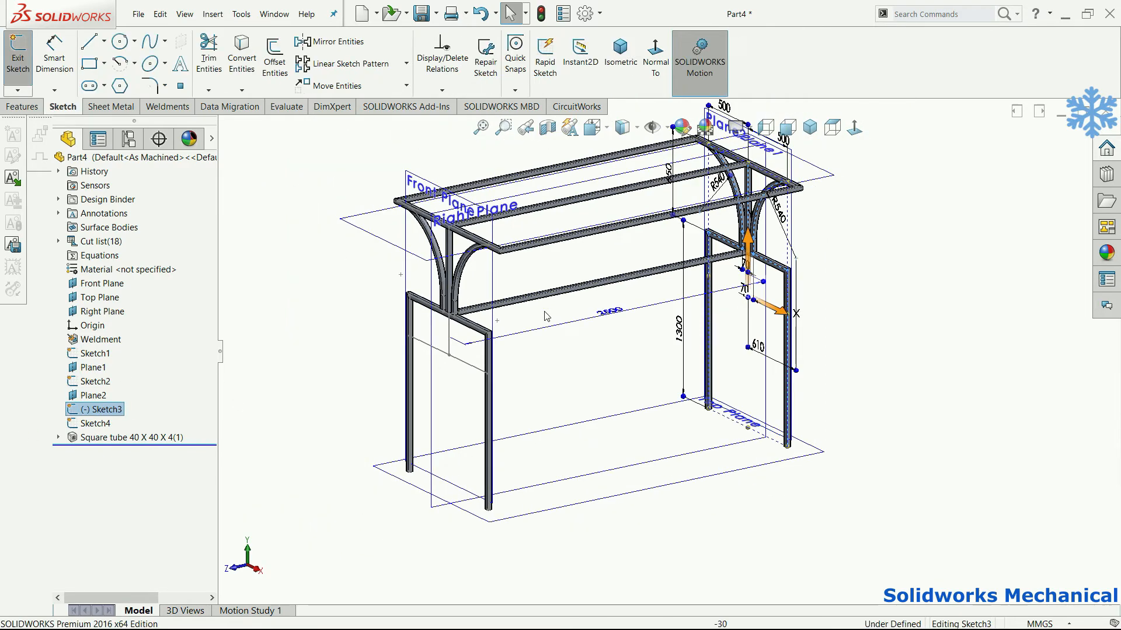
{"action": "left_click", "coordinate": [861, 124]}
{"action": "key", "text": "l"}
{"action": "scroll", "coordinate": [617, 327], "scroll_direction": "down", "scroll_amount": 5}
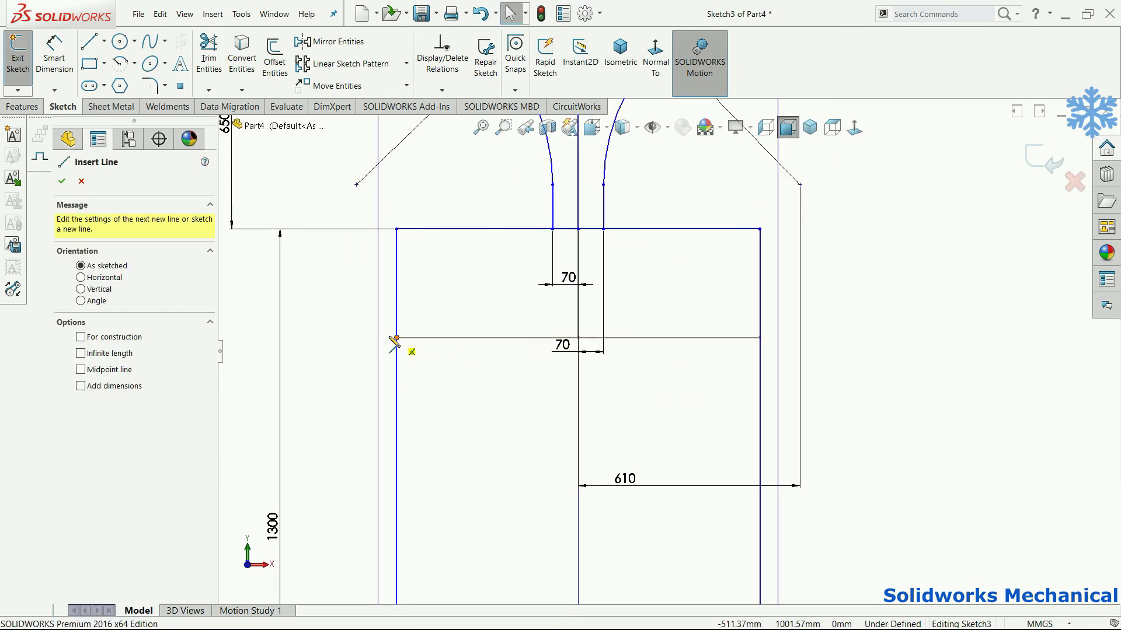
{"action": "left_click", "coordinate": [396, 337]}
{"action": "left_click", "coordinate": [758, 337]}
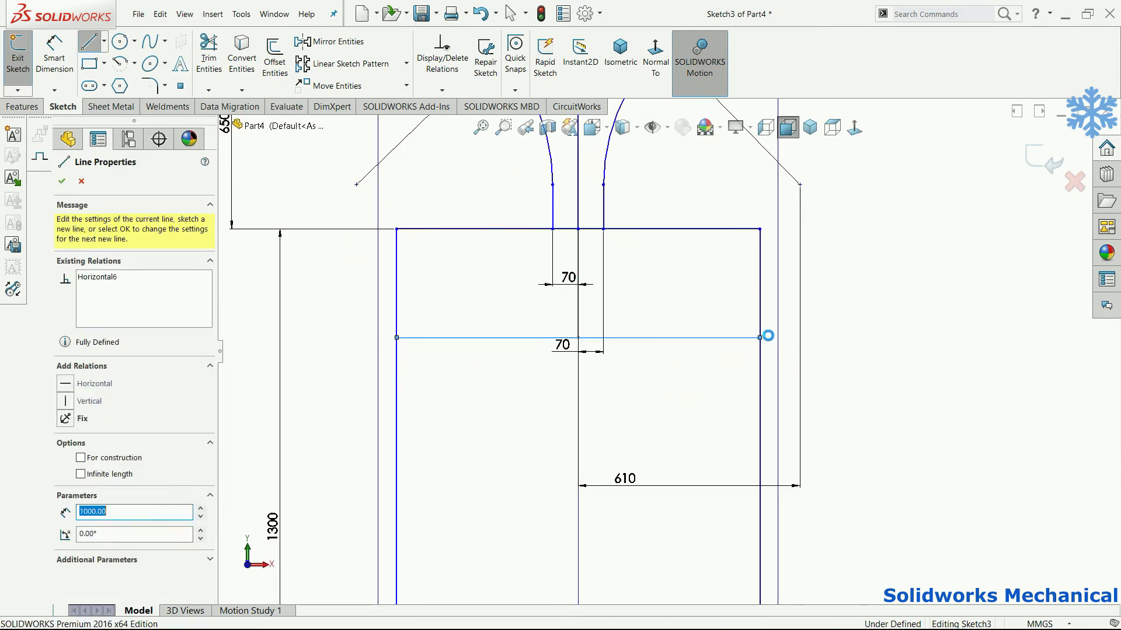
{"action": "key", "text": "Escape"}
Step: Draw a vertical centre line from the rear frame's crossbar midpoint down to its lower horizontal line
{"action": "key", "text": "l"}
{"action": "left_click", "coordinate": [577, 229]}
{"action": "left_click", "coordinate": [578, 337]}
{"action": "key", "text": "Escape"}
{"action": "scroll", "coordinate": [663, 307], "scroll_direction": "up", "scroll_amount": 3}
{"action": "mouse_move", "coordinate": [663, 307]}
{"action": "middle_mouse_down"}
{"action": "mouse_move", "coordinate": [638, 317]}
{"action": "mouse_move", "coordinate": [632, 444]}
{"action": "middle_mouse_up"}
Step: Dimension the rear frame's leg ends horizontally from the origin, with the left one at 500 mm, and exit the sketch
{"action": "left_click", "coordinate": [853, 135]}
{"action": "key", "text": "d"}
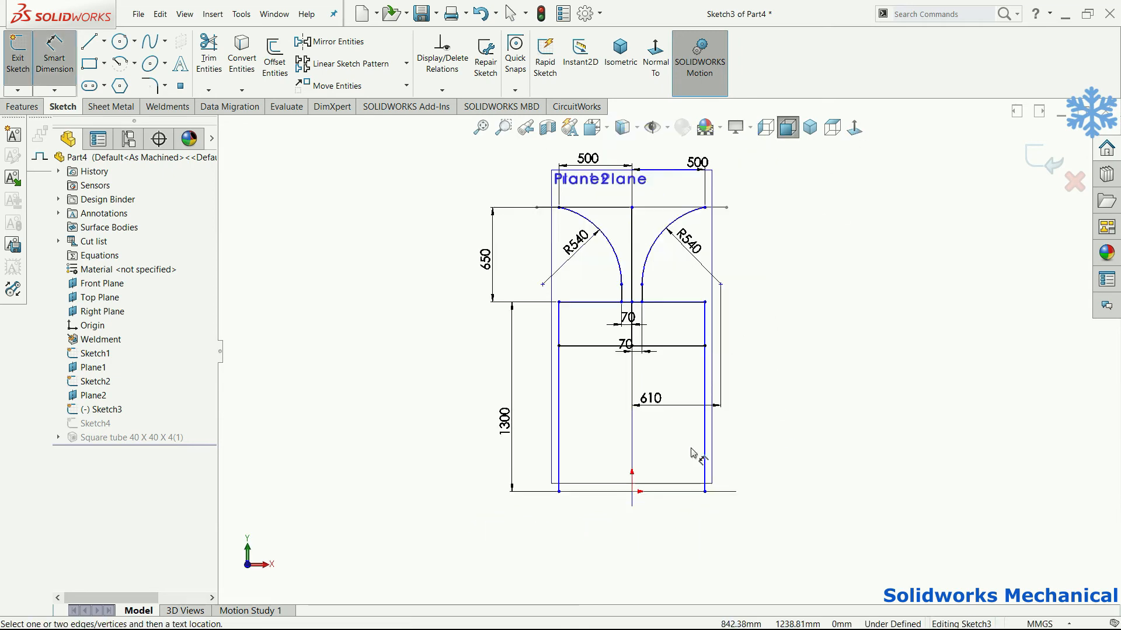
{"action": "left_click", "coordinate": [632, 492]}
{"action": "left_click", "coordinate": [559, 492]}
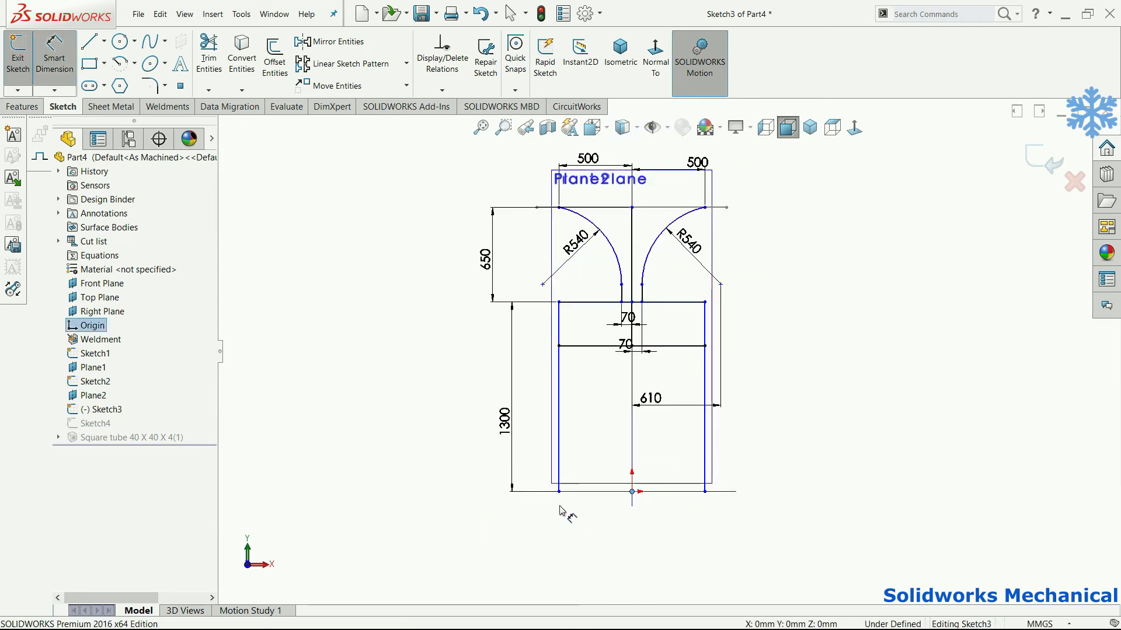
{"action": "left_click", "coordinate": [584, 528]}
{"action": "key", "text": "Return"}
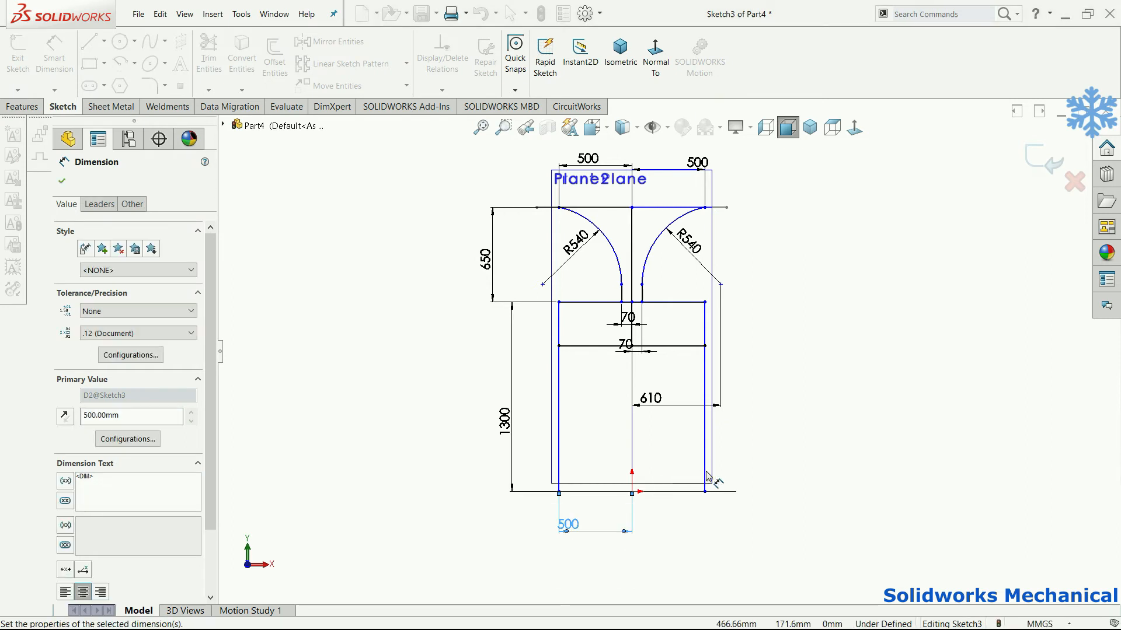
{"action": "left_click", "coordinate": [704, 489]}
{"action": "left_click", "coordinate": [632, 492]}
{"action": "left_click", "coordinate": [656, 545]}
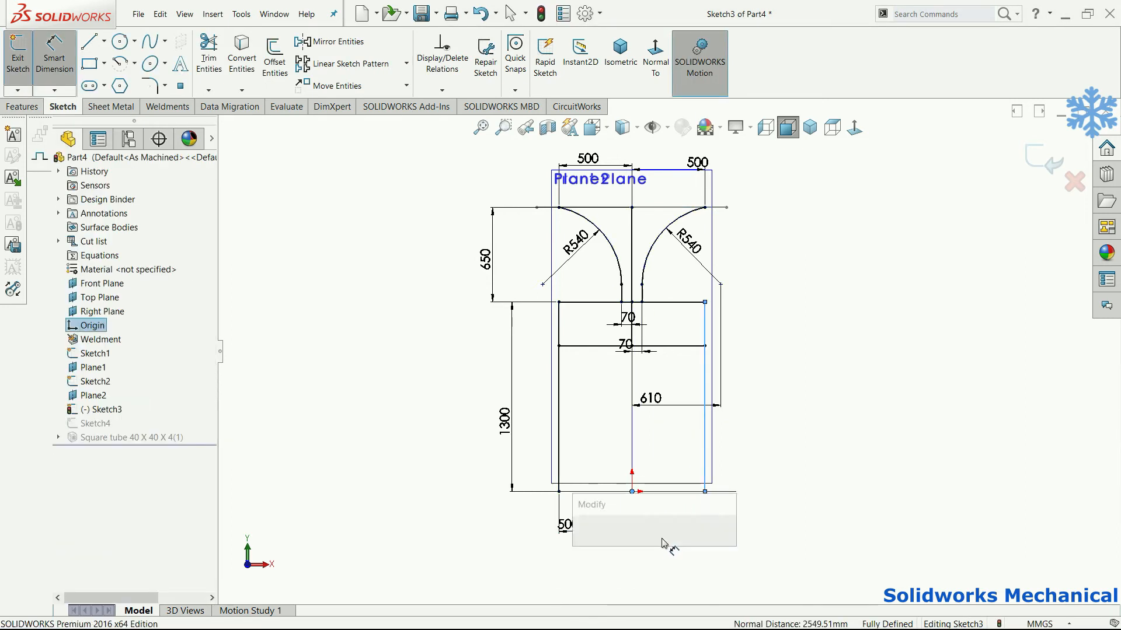
{"action": "left_click", "coordinate": [585, 543]}
{"action": "left_click", "coordinate": [1051, 161]}
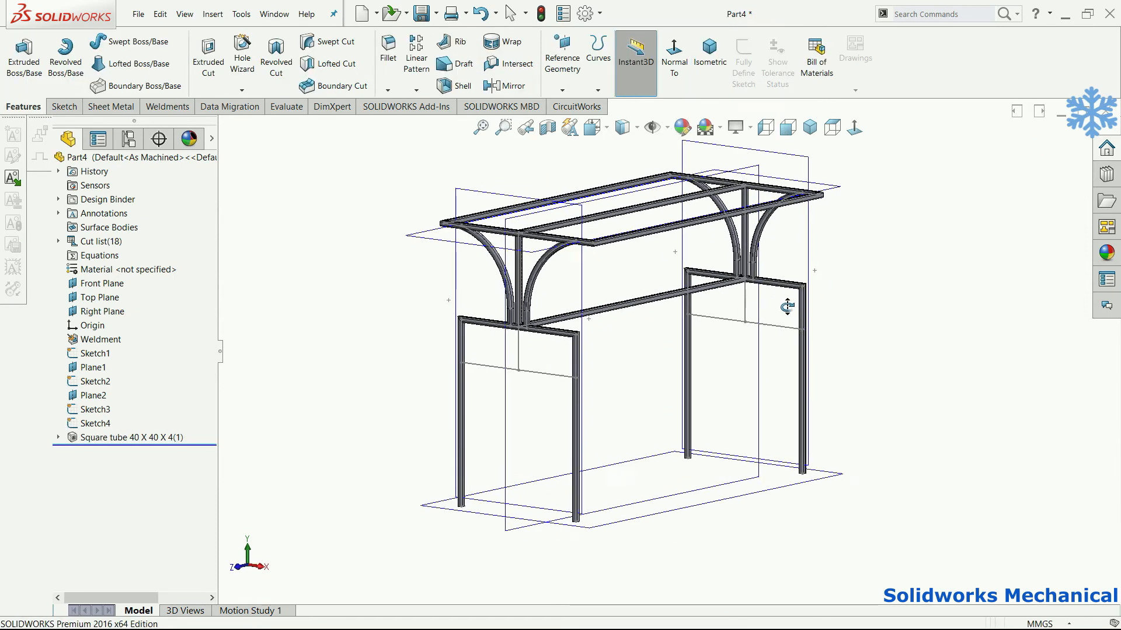
Step: Edit the square tube structural member, adding a new path group with the lower horizontal lines of the front and rear frames
{"action": "left_click", "coordinate": [159, 438]}
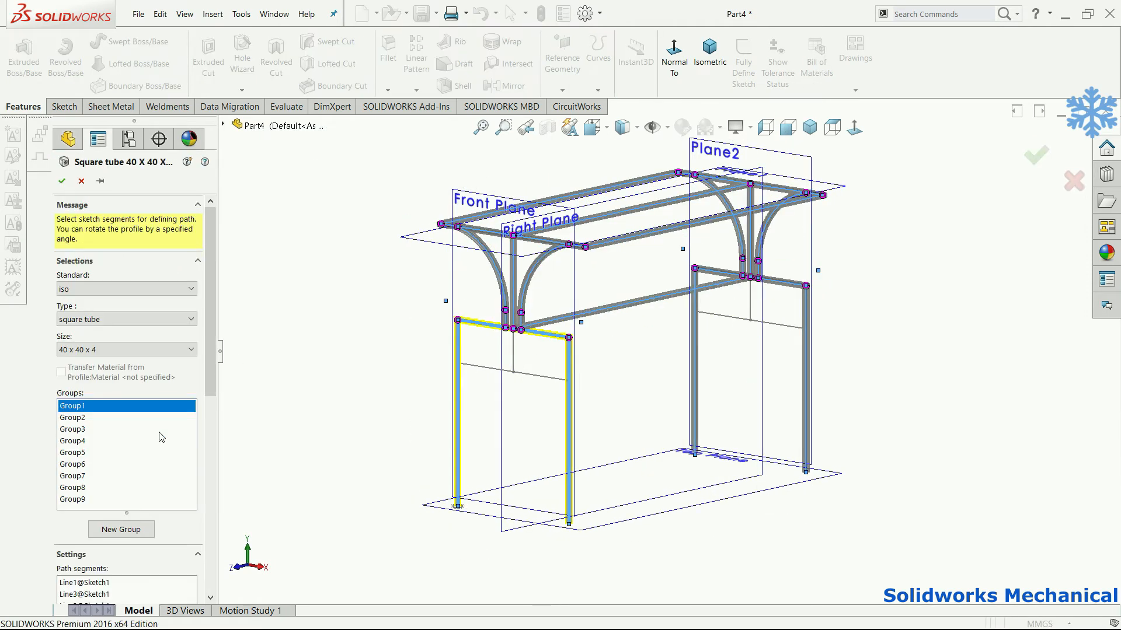
{"action": "left_click", "coordinate": [121, 529]}
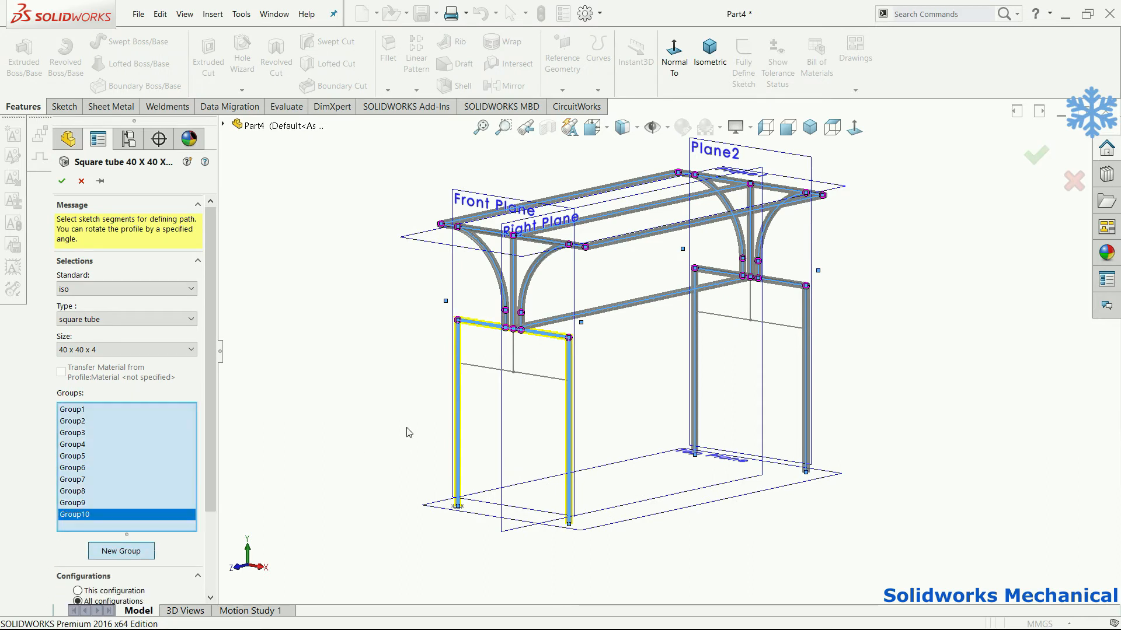
{"action": "left_click", "coordinate": [514, 372]}
{"action": "scroll", "coordinate": [708, 317], "scroll_direction": "down", "scroll_amount": 3}
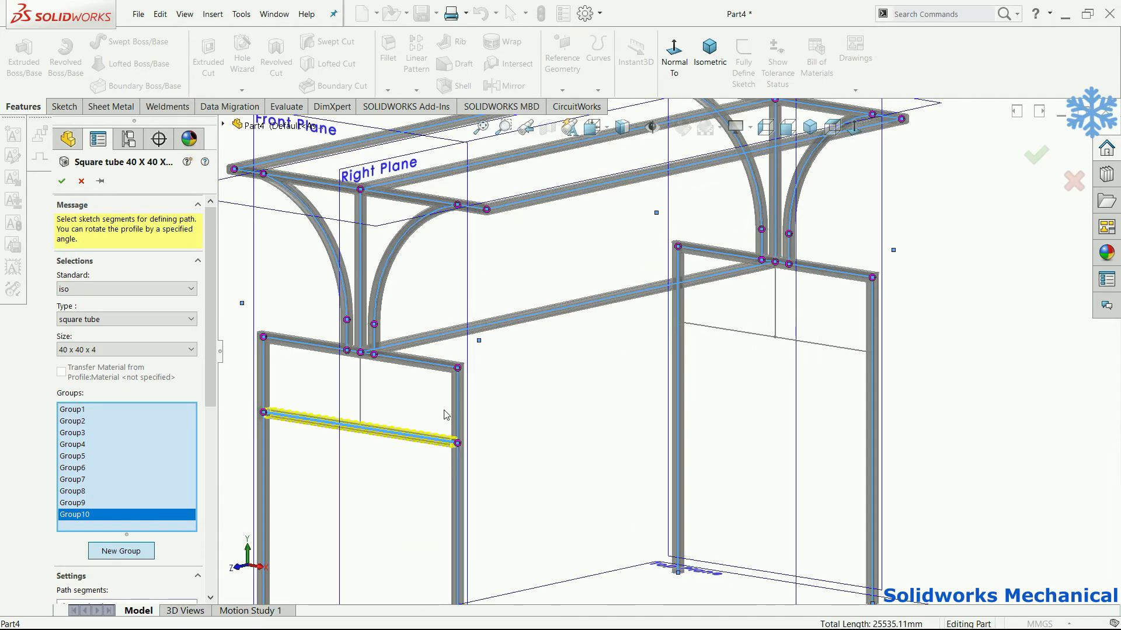
{"action": "left_click", "coordinate": [97, 548]}
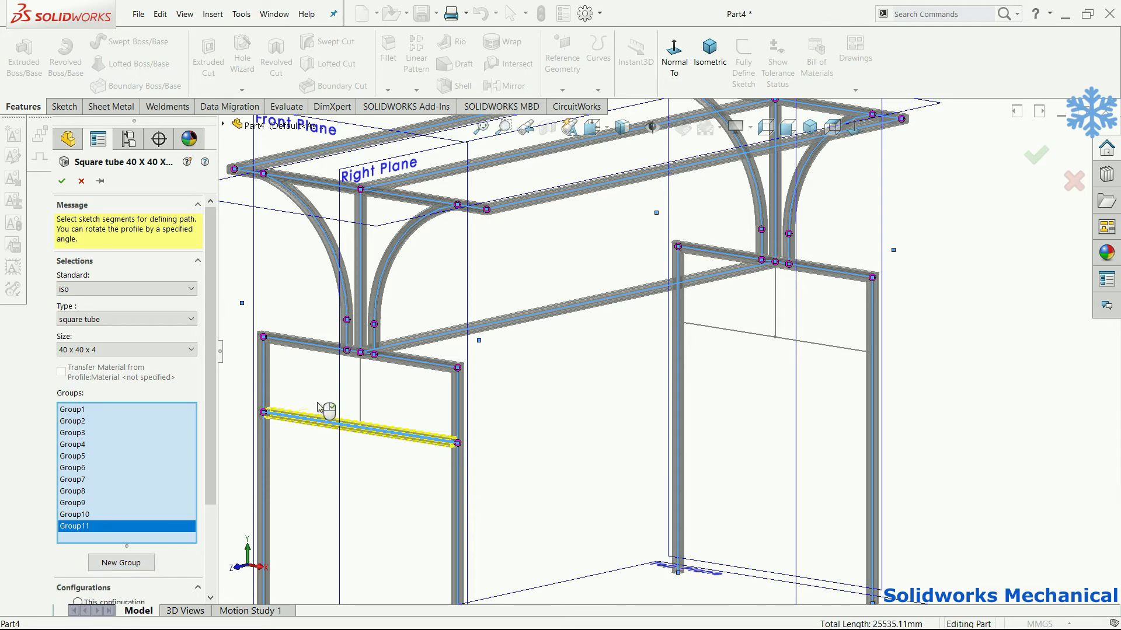
{"action": "left_click", "coordinate": [74, 513]}
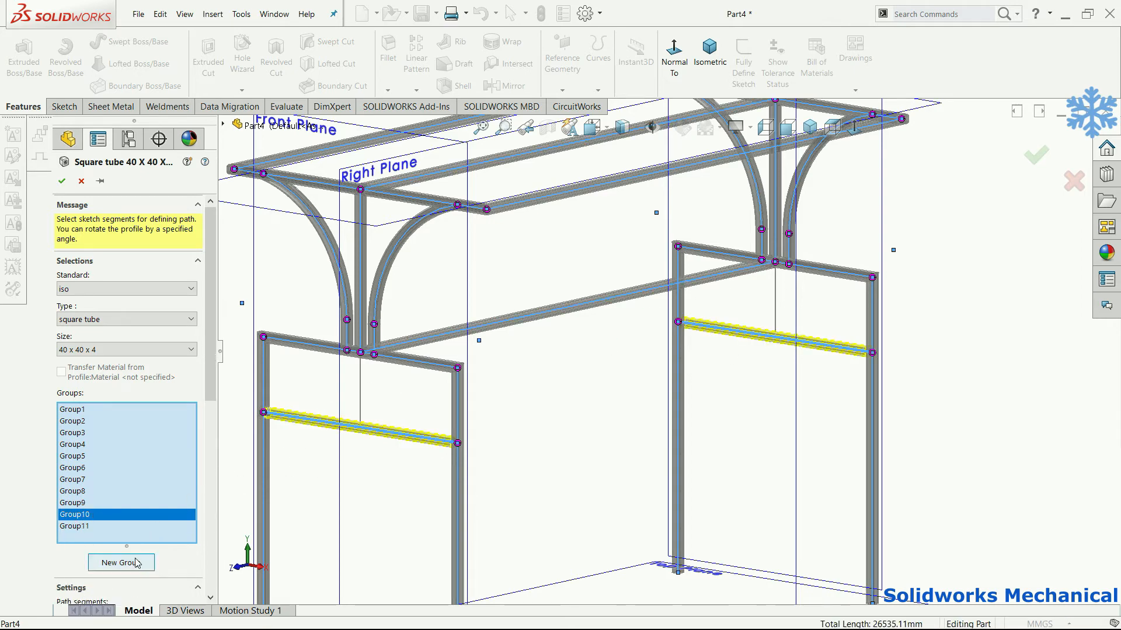
Step: Assign the short vertical centre lines between both frames' crossbars to the last path group and accept the structural member
{"action": "left_click", "coordinate": [132, 525]}
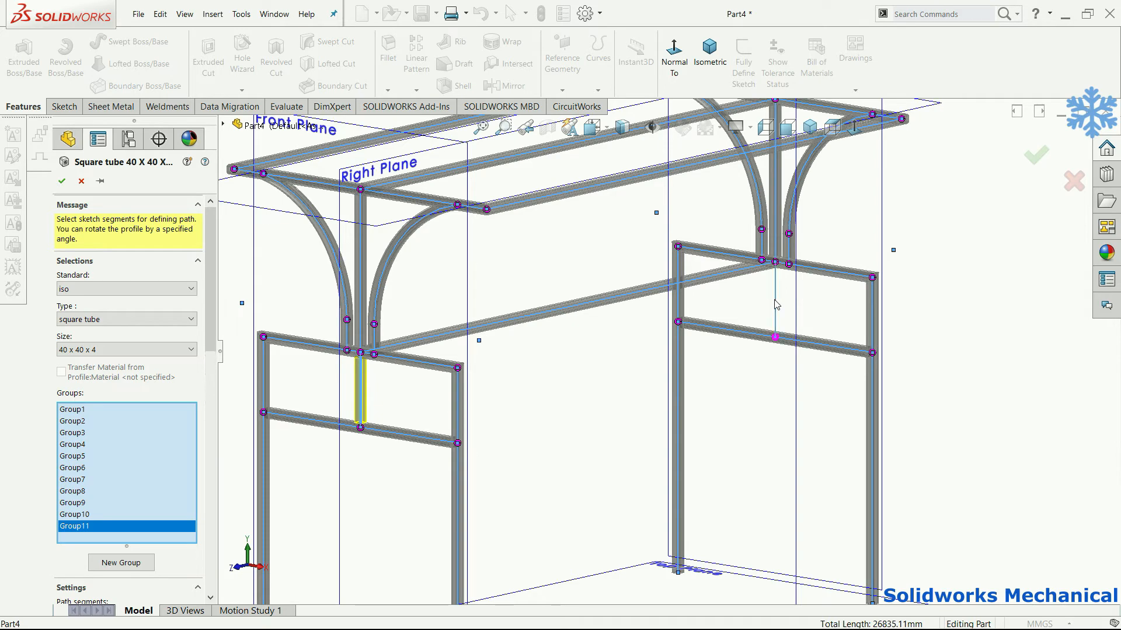
{"action": "scroll", "coordinate": [775, 300], "scroll_direction": "up", "scroll_amount": 1}
{"action": "scroll", "coordinate": [773, 308], "scroll_direction": "up", "scroll_amount": 2}
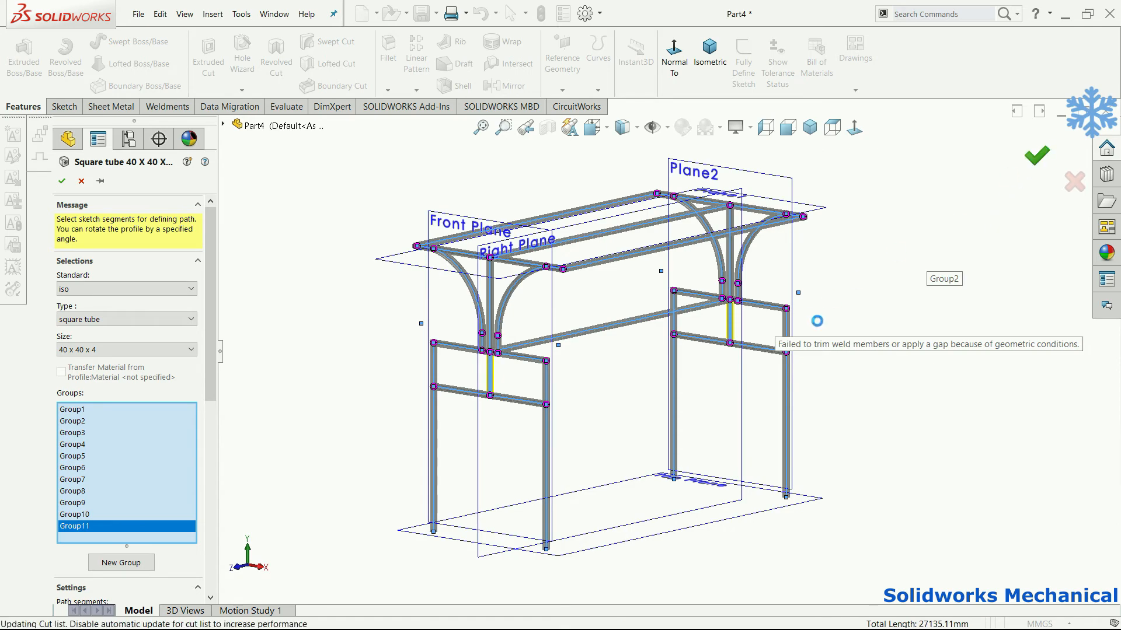
{"action": "middle_click_drag", "start_coordinate": [845, 423], "coordinate": [758, 525]}
Step: Begin an extruded boss sketch on the upper face of the top frame's front tube and view it square-on
{"action": "left_click", "coordinate": [24, 55]}
{"action": "scroll", "coordinate": [597, 351], "scroll_direction": "down", "scroll_amount": 5}
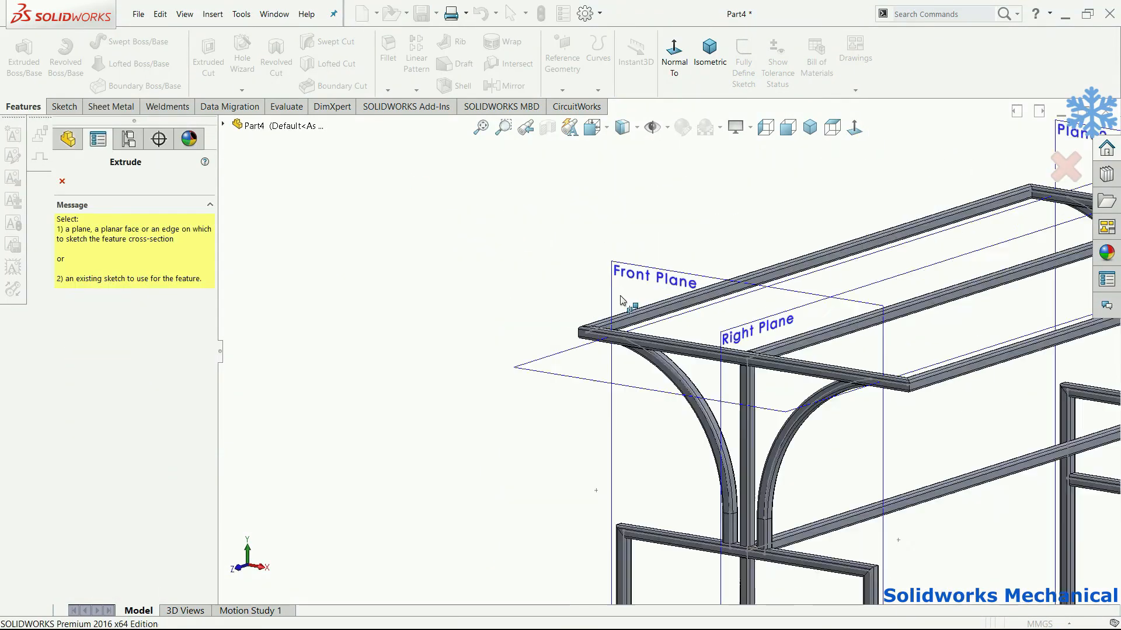
{"action": "scroll", "coordinate": [586, 358], "scroll_direction": "down", "scroll_amount": 2}
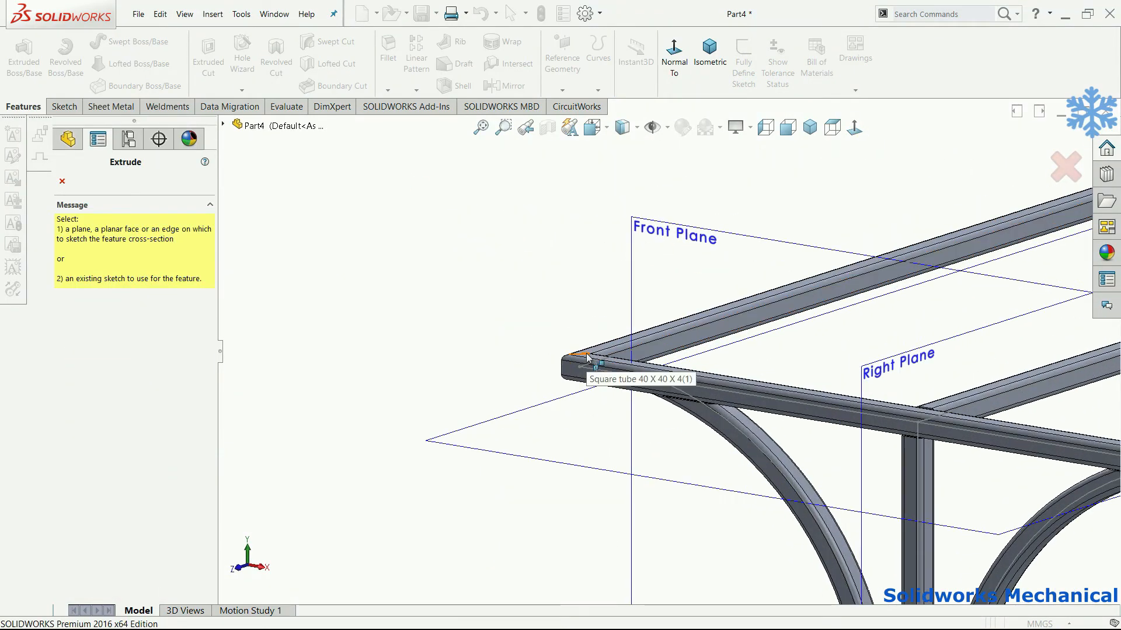
{"action": "left_click", "coordinate": [592, 352]}
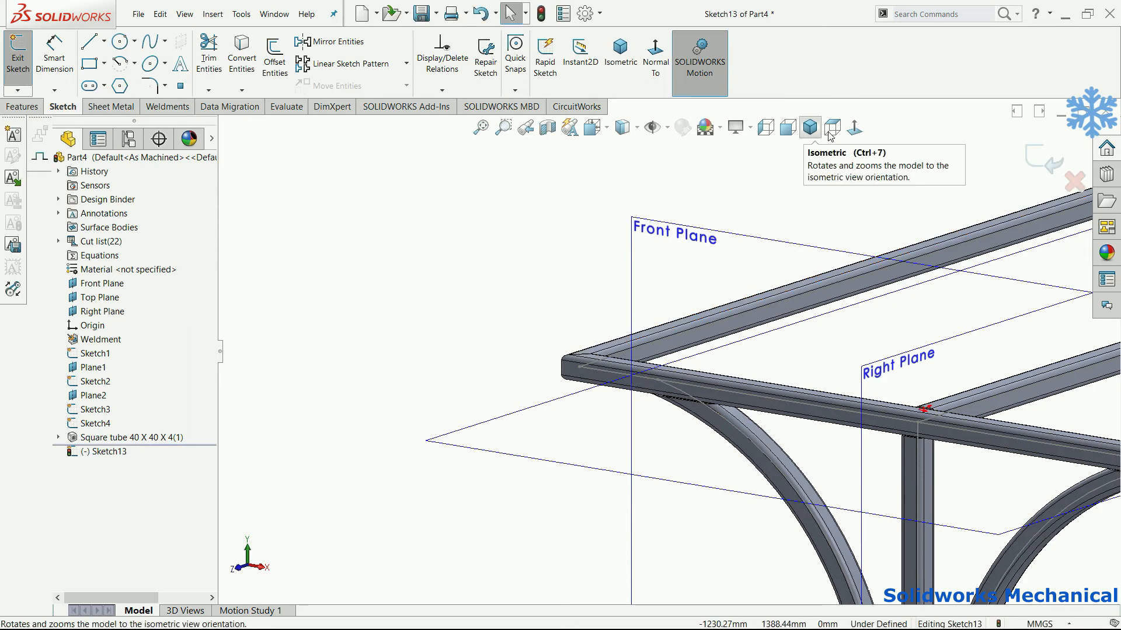
{"action": "left_click", "coordinate": [854, 127]}
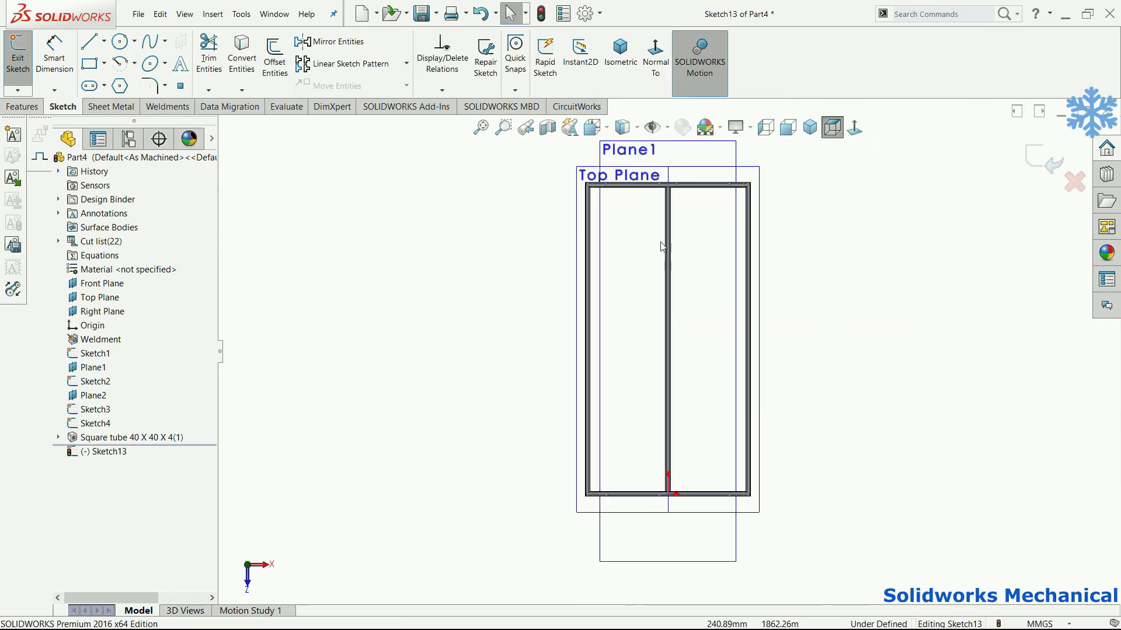
Step: Draw a corner rectangle spanning the top frame's outer corners, about 1340 x 2540 mm
{"action": "left_click", "coordinate": [90, 64]}
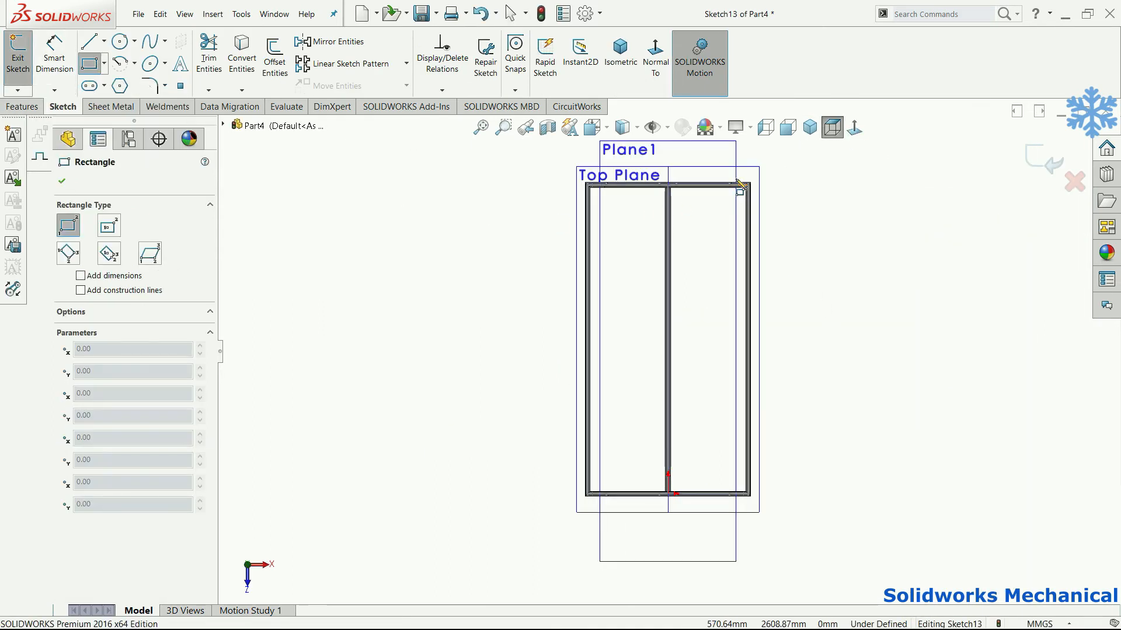
{"action": "scroll", "coordinate": [743, 187], "scroll_direction": "down", "scroll_amount": 3}
{"action": "left_click", "coordinate": [331, 256]}
{"action": "scroll", "coordinate": [393, 325], "scroll_direction": "up", "scroll_amount": 6}
{"action": "scroll", "coordinate": [676, 511], "scroll_direction": "down", "scroll_amount": 6}
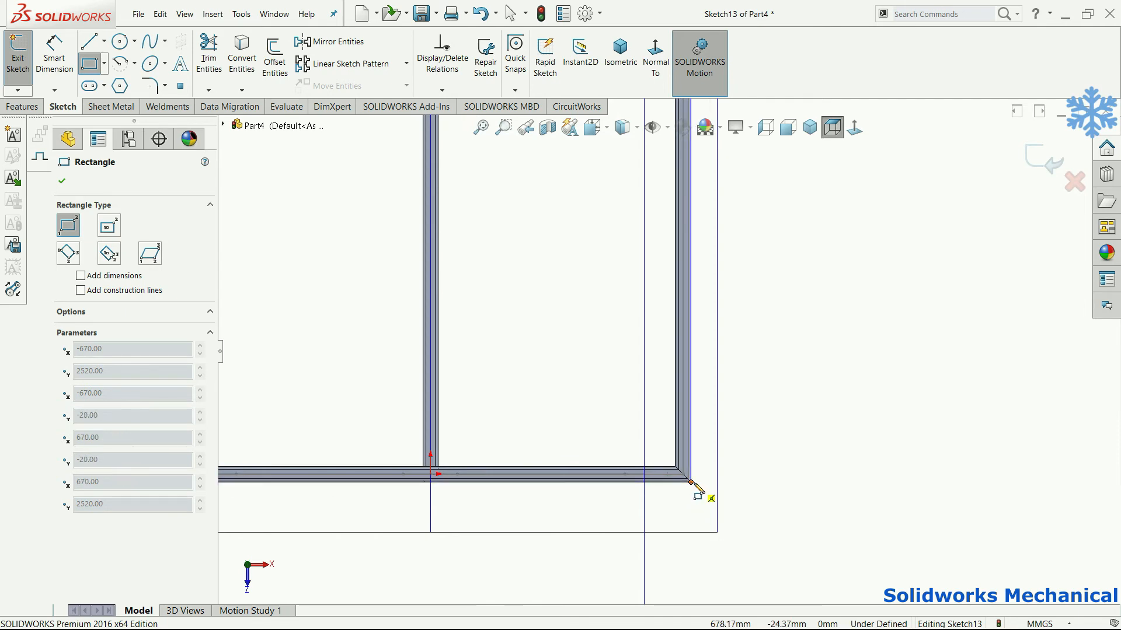
{"action": "left_click", "coordinate": [691, 482]}
Step: Extrude the top rectangle blind by 10 mm as a separate, unmerged body
{"action": "middle_click_drag", "start_coordinate": [747, 440], "coordinate": [730, 356]}
{"action": "scroll", "coordinate": [603, 299], "scroll_direction": "up", "scroll_amount": 4}
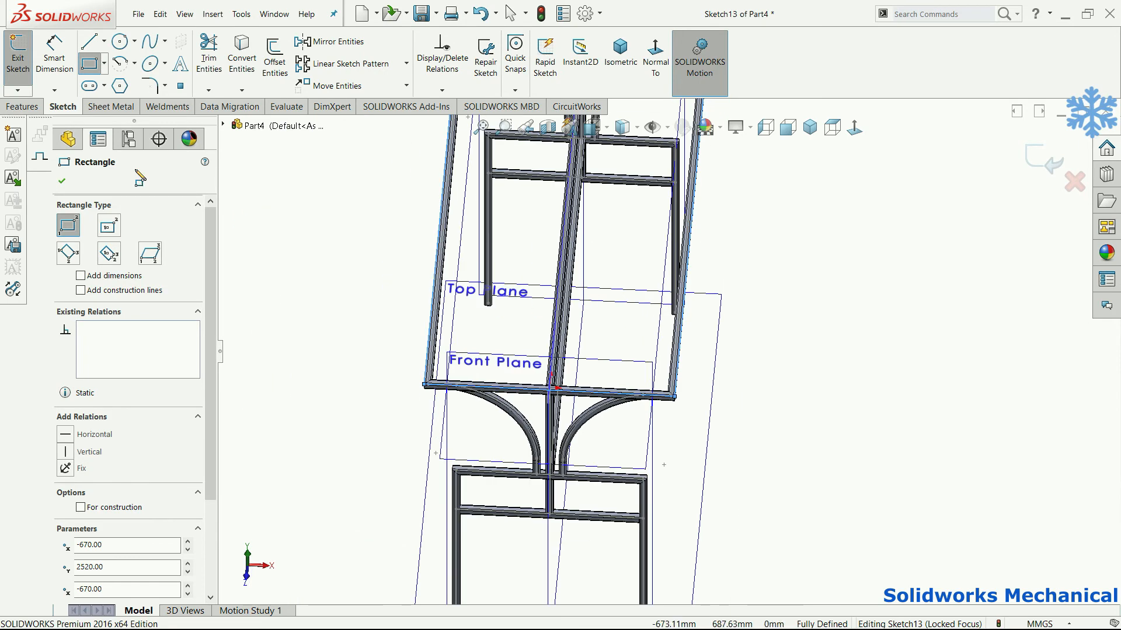
{"action": "left_click", "coordinate": [23, 107]}
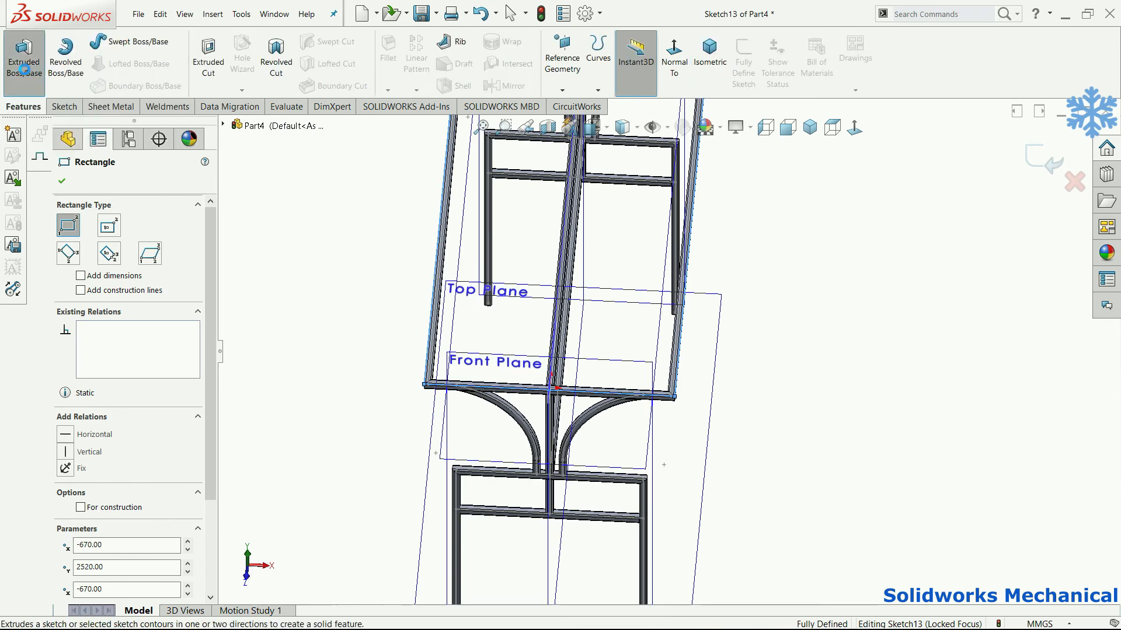
{"action": "left_click", "coordinate": [24, 66]}
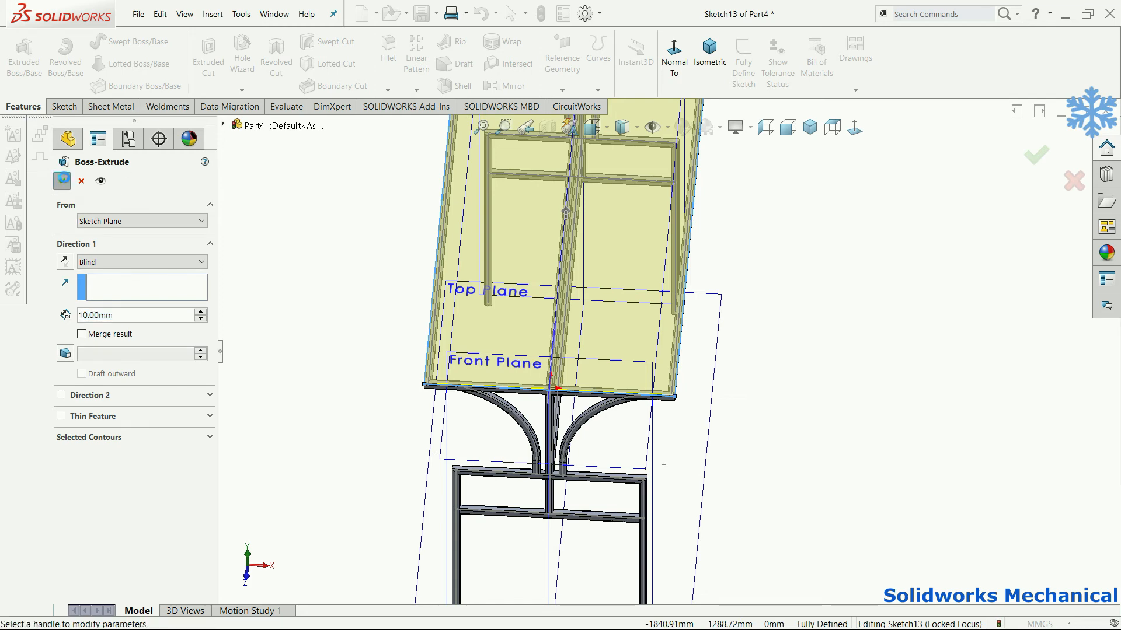
{"action": "key", "text": "Return"}
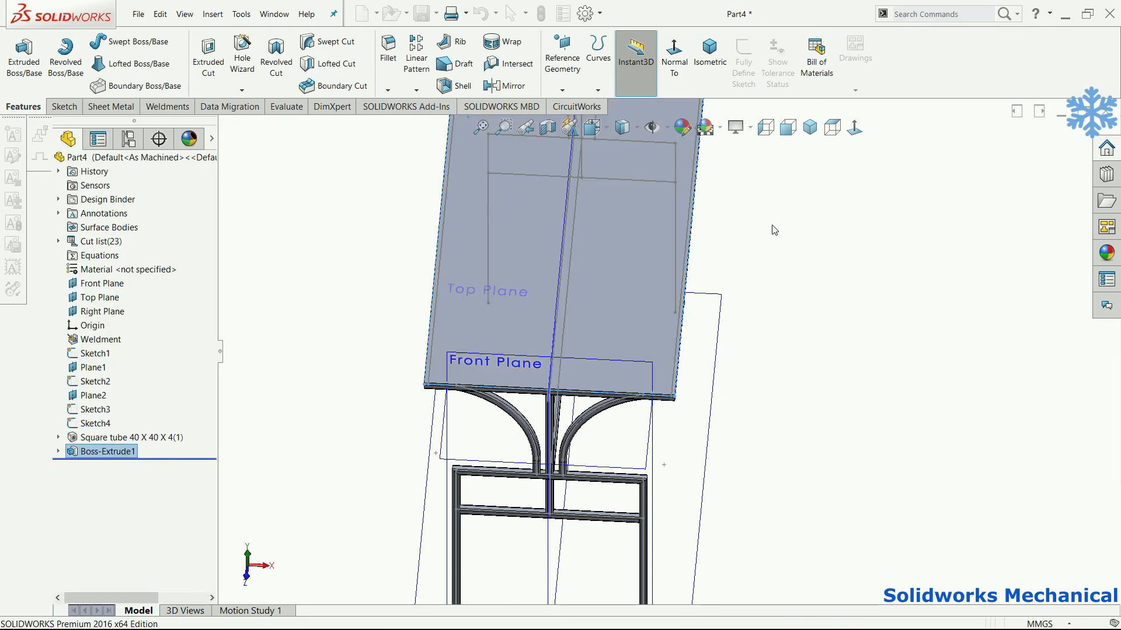
Step: Hide the front frame's sketch with the curved braces and the sketch line along the lower longitudinal beam
{"action": "key", "text": "f"}
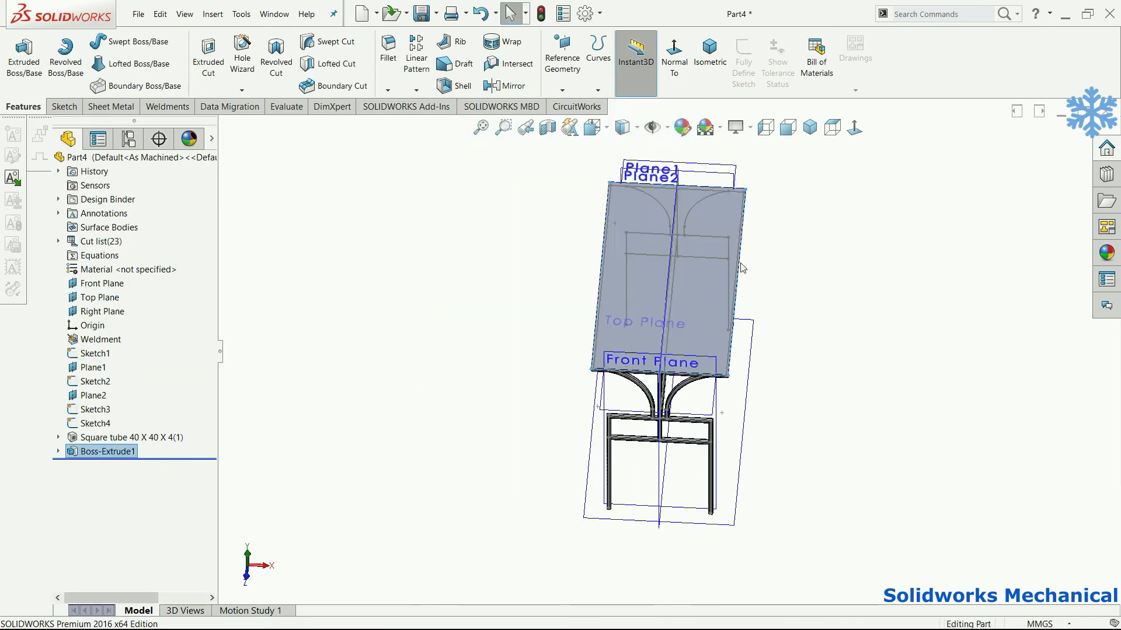
{"action": "middle_click_drag", "start_coordinate": [791, 346], "coordinate": [737, 287]}
{"action": "scroll", "coordinate": [677, 331], "scroll_direction": "down", "scroll_amount": 3}
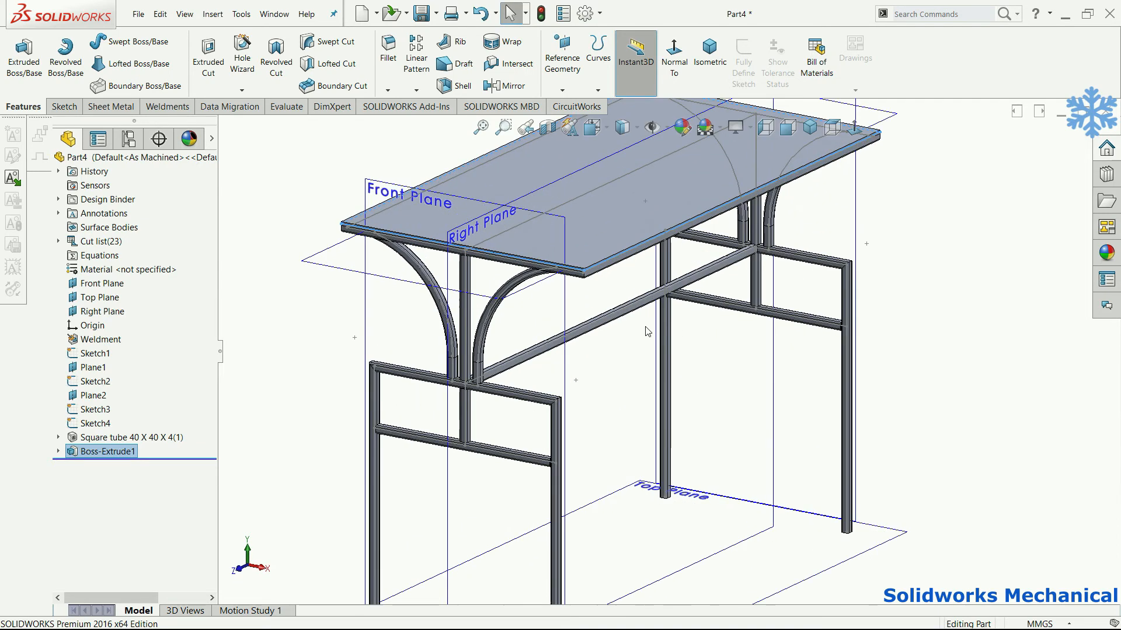
{"action": "scroll", "coordinate": [484, 327], "scroll_direction": "down", "scroll_amount": 1}
{"action": "left_click", "coordinate": [480, 329]}
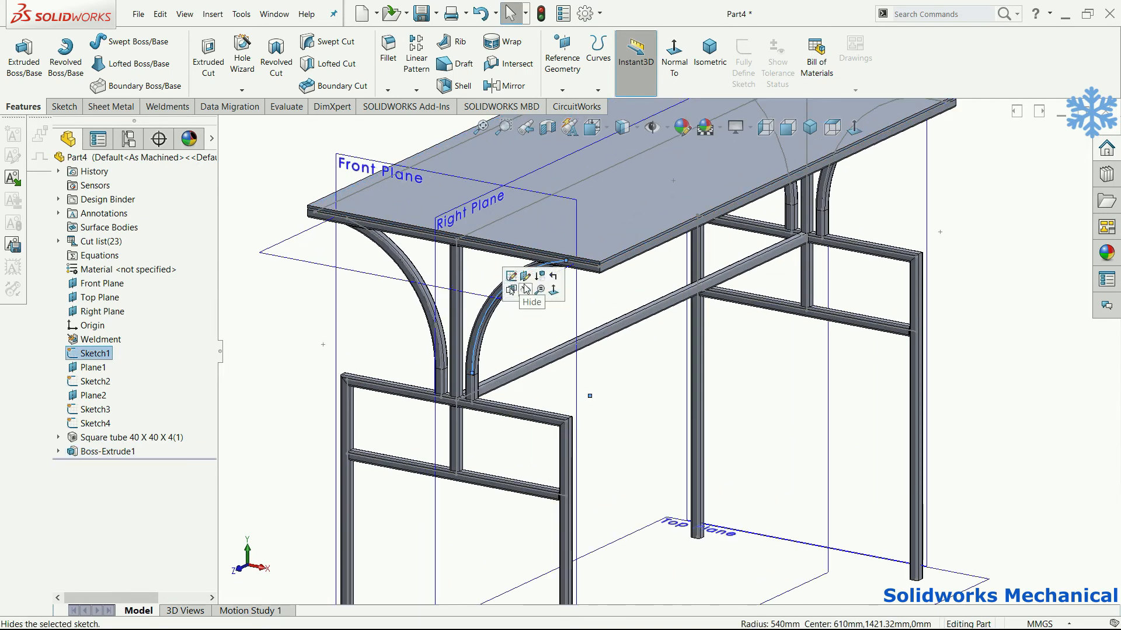
{"action": "left_click", "coordinate": [456, 260]}
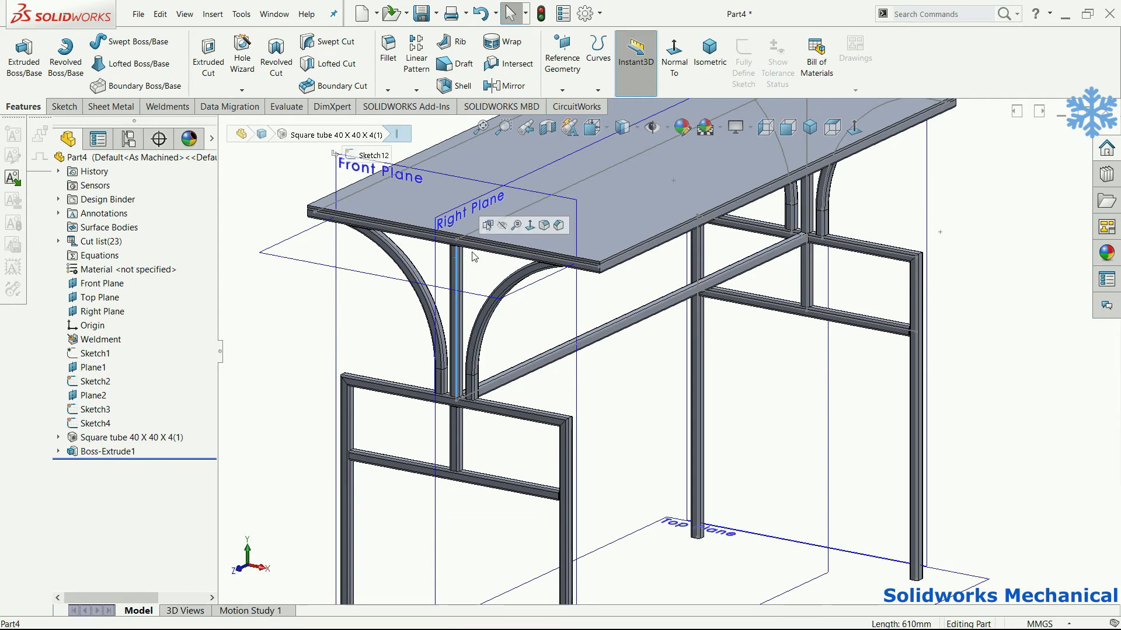
{"action": "left_click", "coordinate": [436, 344]}
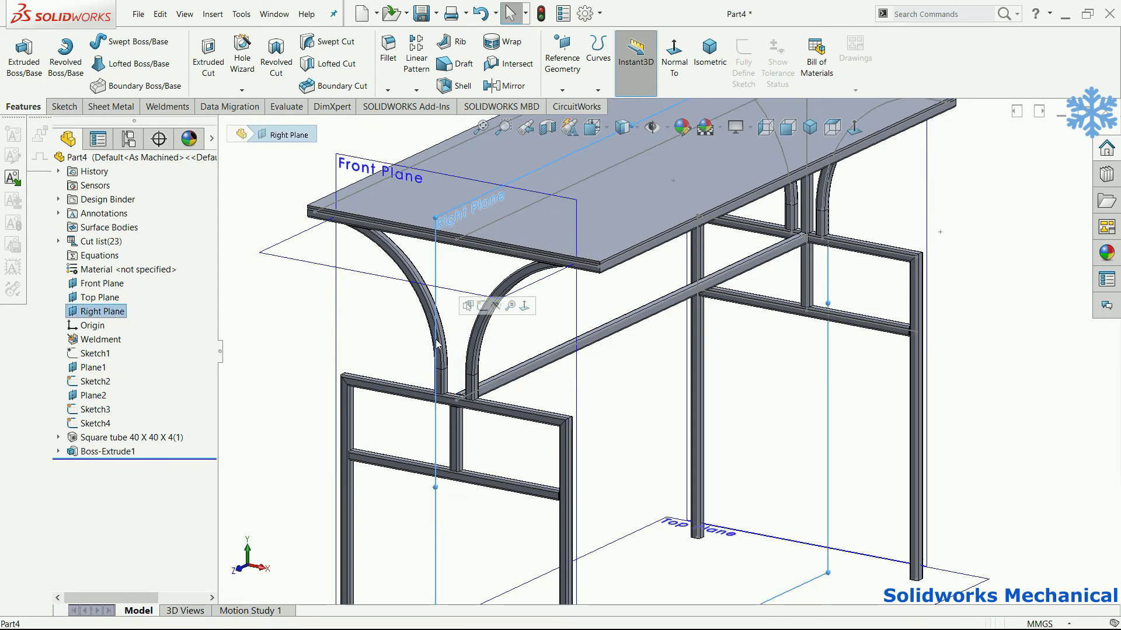
{"action": "left_click", "coordinate": [494, 344]}
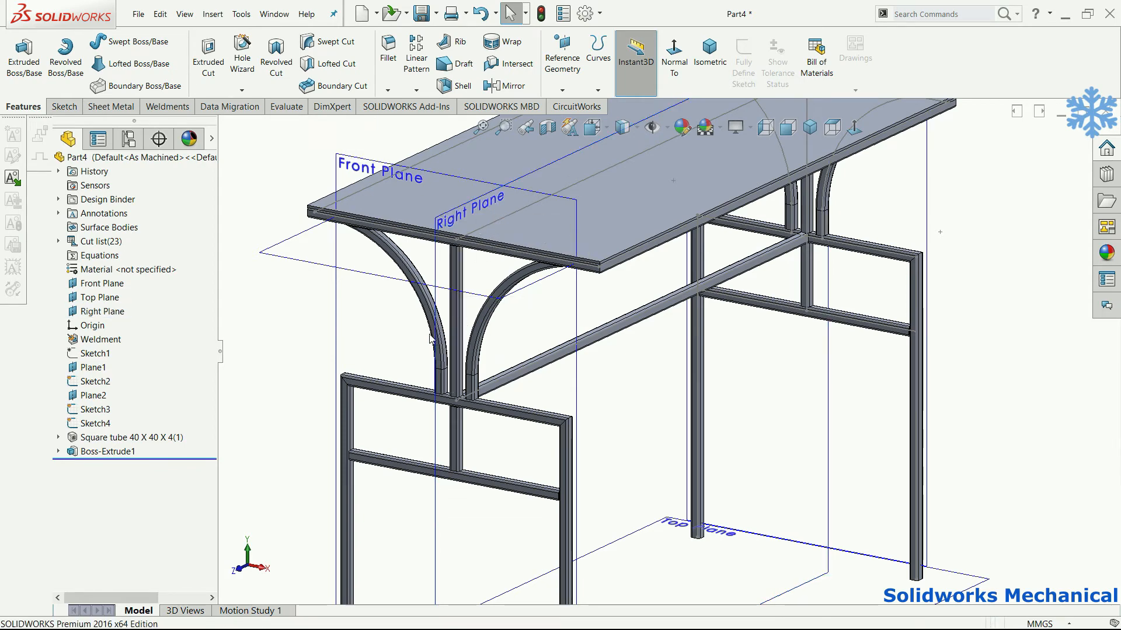
{"action": "scroll", "coordinate": [481, 427], "scroll_direction": "down", "scroll_amount": 3}
{"action": "left_click", "coordinate": [599, 359]}
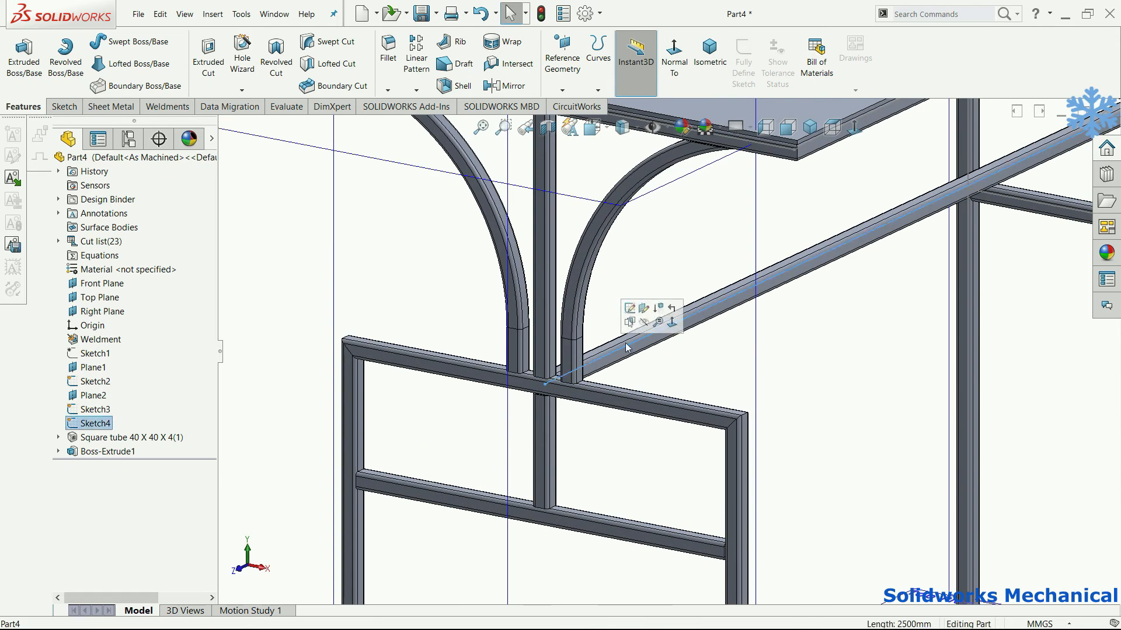
{"action": "left_click", "coordinate": [643, 324]}
{"action": "key", "text": "f"}
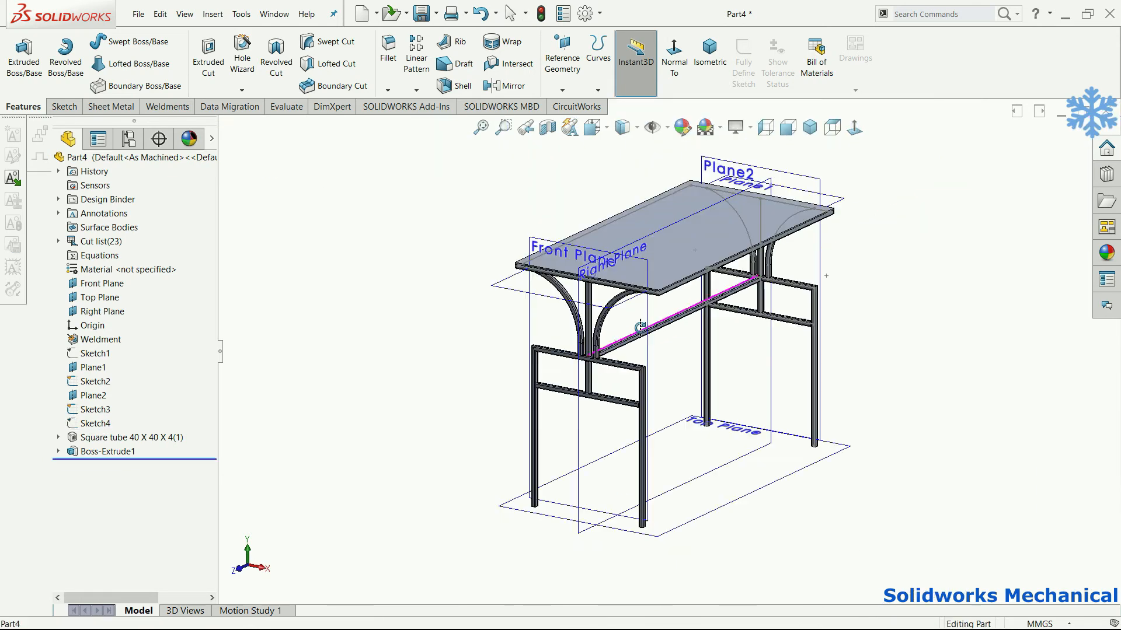
Step: Begin an extruded boss sketch on the bottom end face of a front-frame leg
{"action": "middle_click_drag", "start_coordinate": [640, 327], "coordinate": [750, 346]}
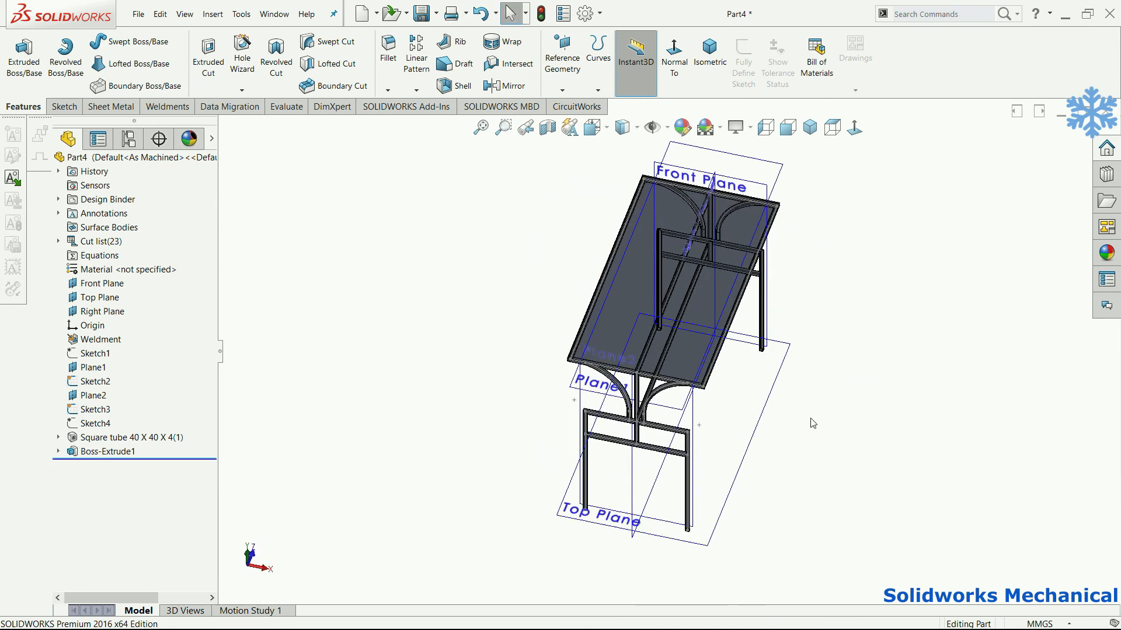
{"action": "scroll", "coordinate": [749, 346], "scroll_direction": "down", "scroll_amount": 10}
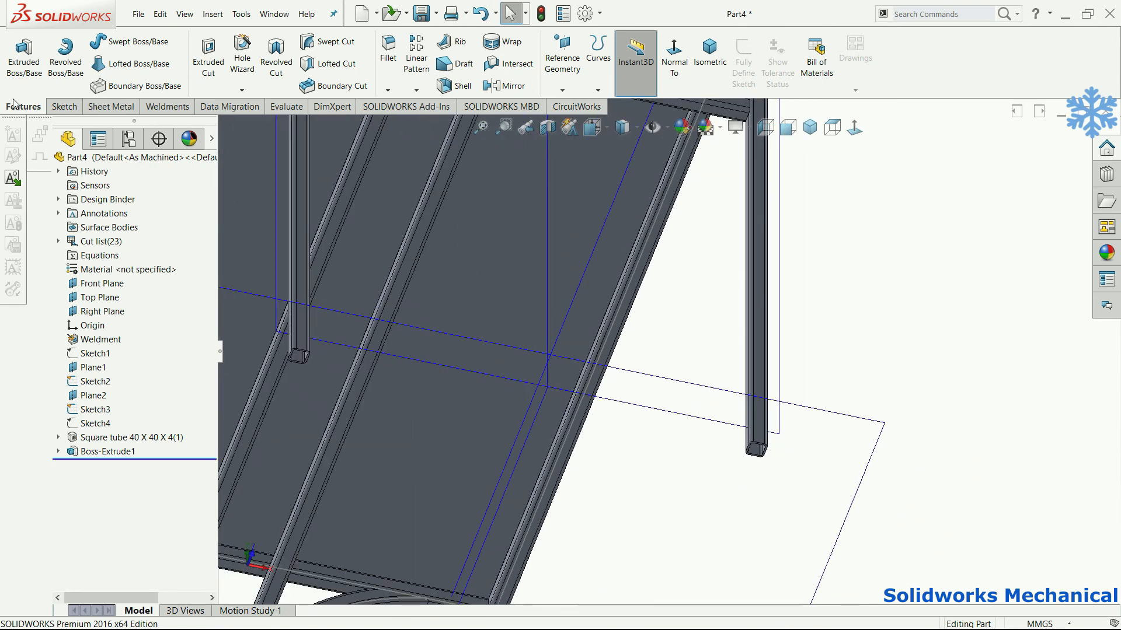
{"action": "left_click", "coordinate": [24, 58]}
{"action": "scroll", "coordinate": [747, 435], "scroll_direction": "down", "scroll_amount": 3}
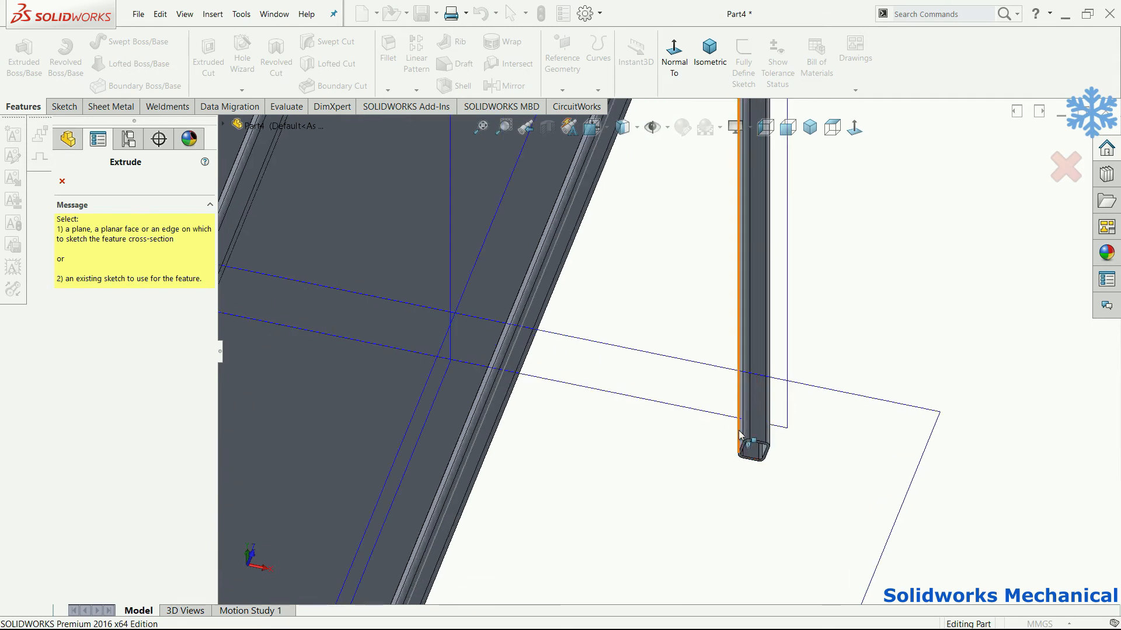
{"action": "scroll", "coordinate": [745, 438], "scroll_direction": "down", "scroll_amount": 4}
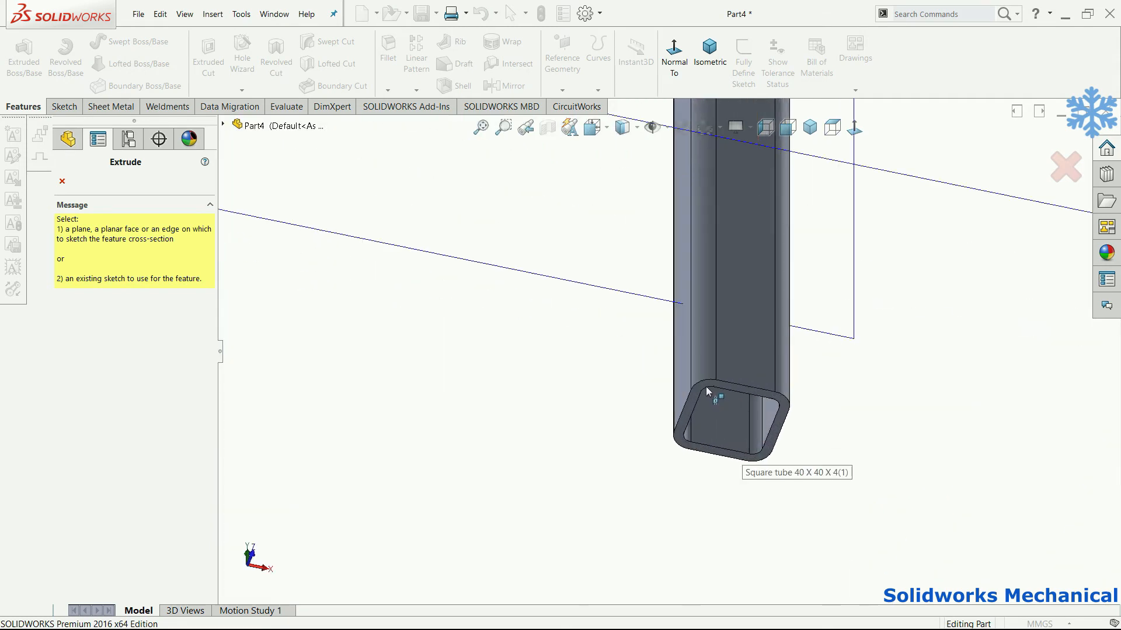
{"action": "left_click", "coordinate": [705, 384]}
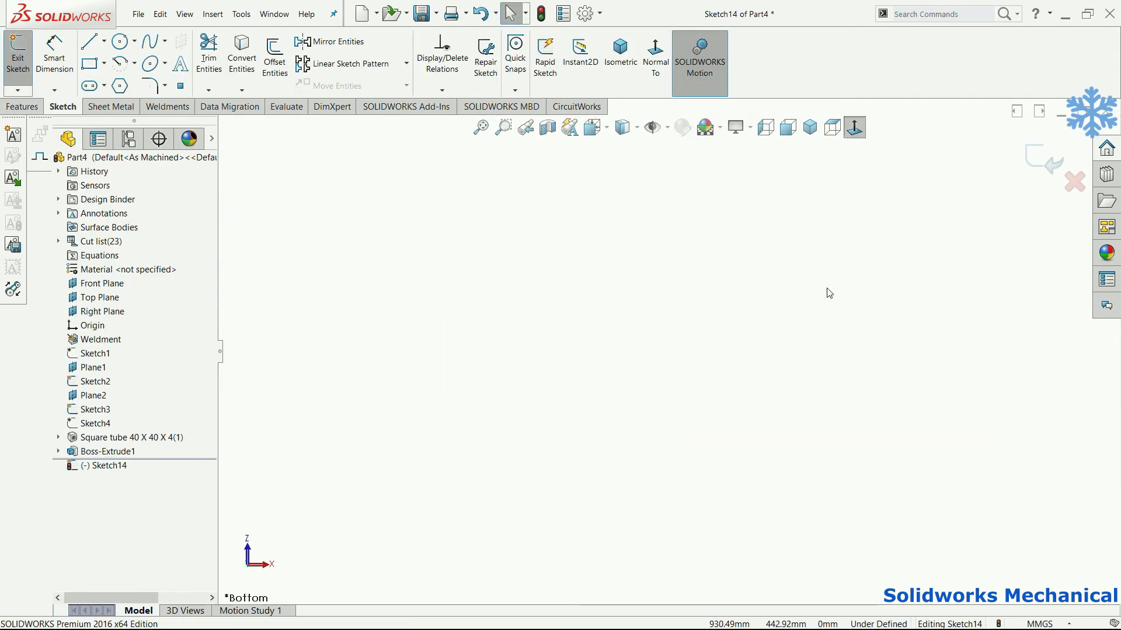
{"action": "scroll", "coordinate": [692, 290], "scroll_direction": "down", "scroll_amount": 3}
{"action": "scroll", "coordinate": [692, 289], "scroll_direction": "up", "scroll_amount": 3}
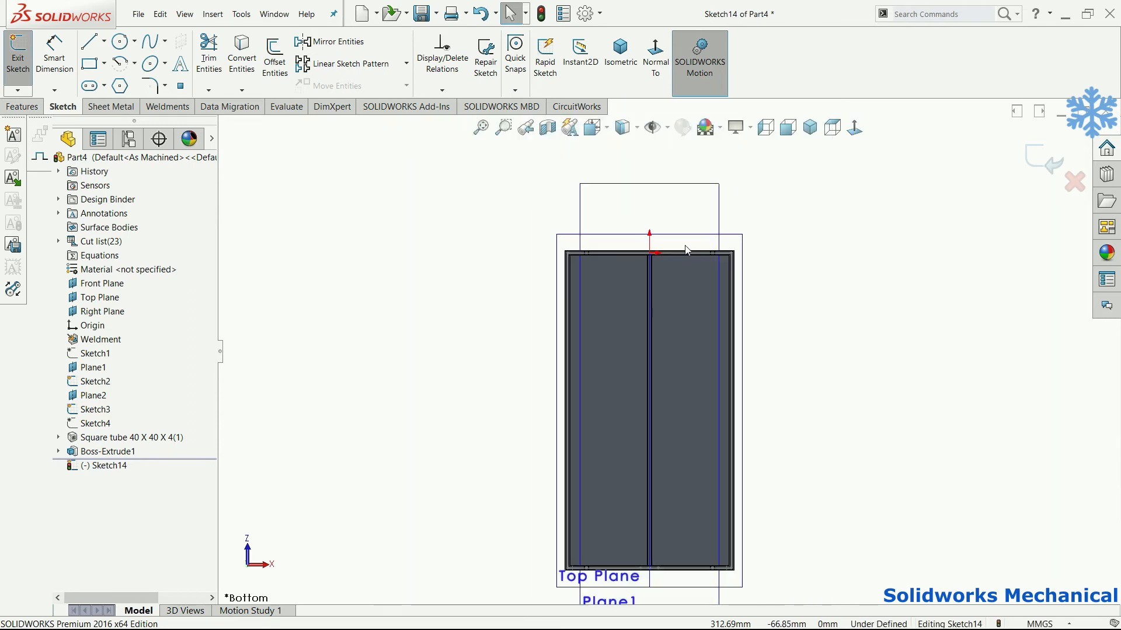
{"action": "scroll", "coordinate": [443, 331], "scroll_direction": "down", "scroll_amount": 3}
{"action": "scroll", "coordinate": [478, 313], "scroll_direction": "down", "scroll_amount": 2}
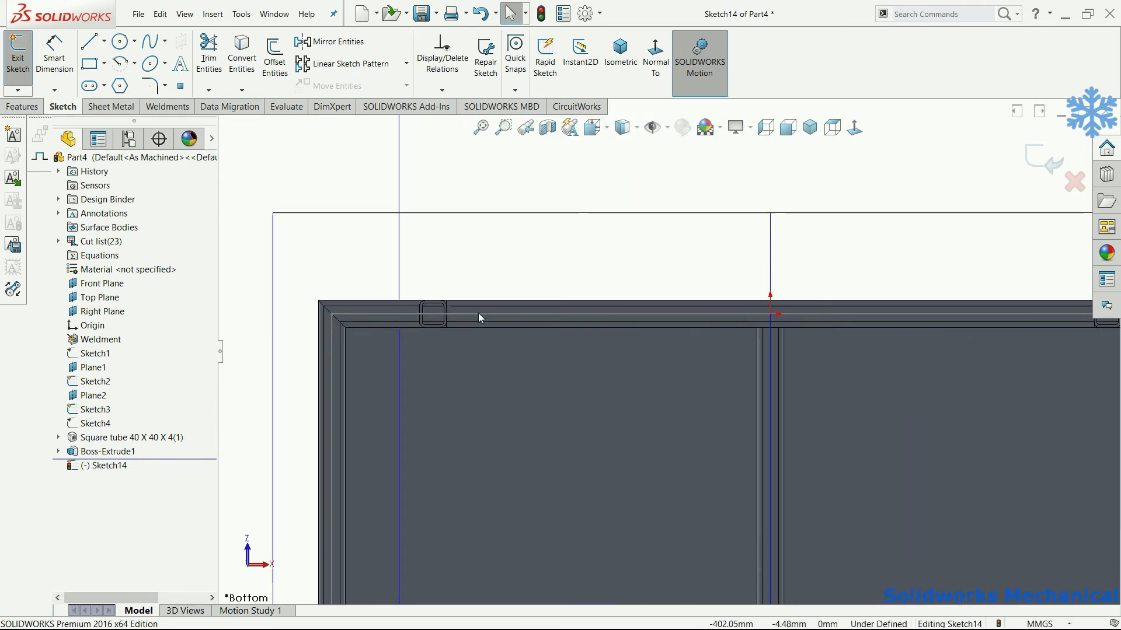
Step: Draw centre rectangles around both front-leg ends, about 57 x 62 mm on the left and 64 x 70 mm on the right
{"action": "left_click", "coordinate": [103, 65]}
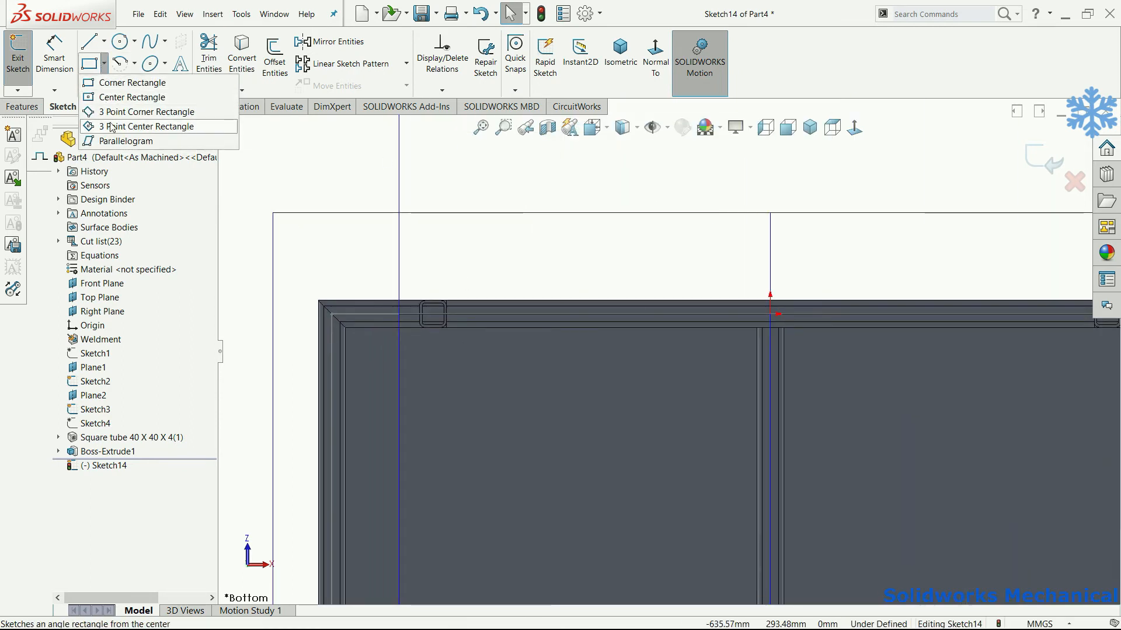
{"action": "left_click", "coordinate": [113, 97]}
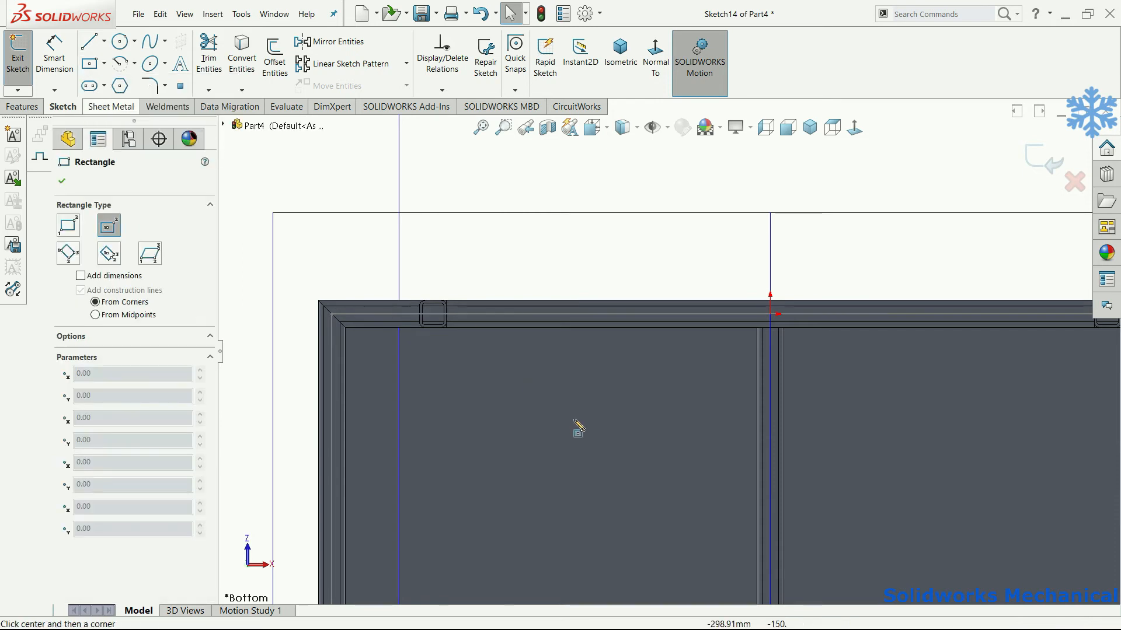
{"action": "left_click", "coordinate": [433, 315]}
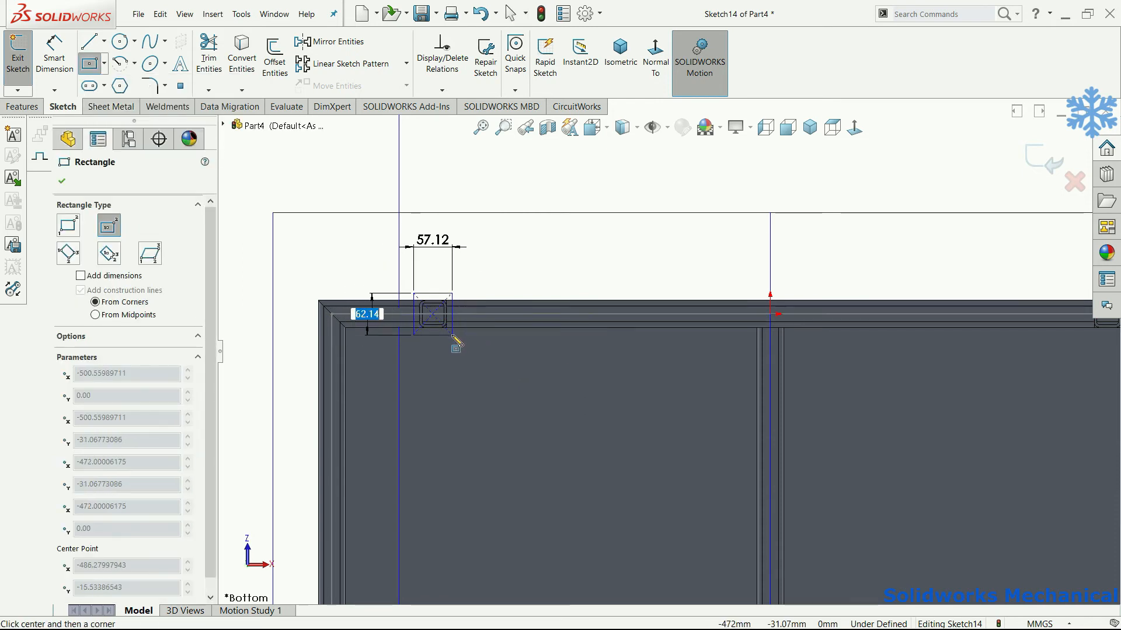
{"action": "left_click", "coordinate": [453, 334]}
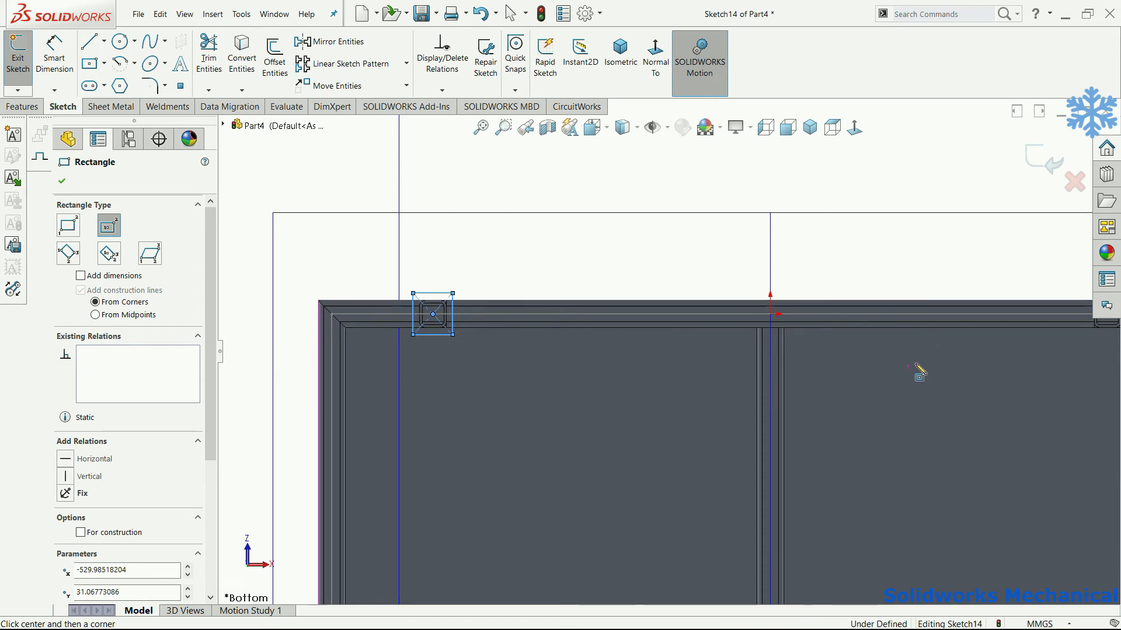
{"action": "scroll", "coordinate": [920, 370], "scroll_direction": "up", "scroll_amount": 3}
{"action": "scroll", "coordinate": [881, 352], "scroll_direction": "down", "scroll_amount": 5}
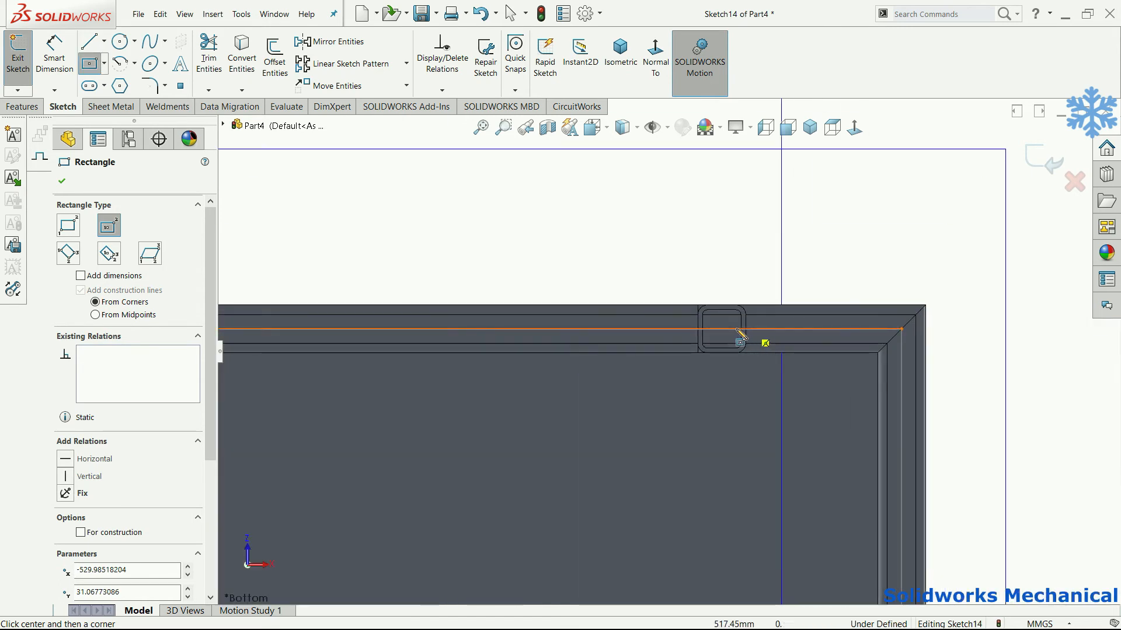
{"action": "left_click", "coordinate": [722, 329]}
{"action": "left_click", "coordinate": [760, 286]}
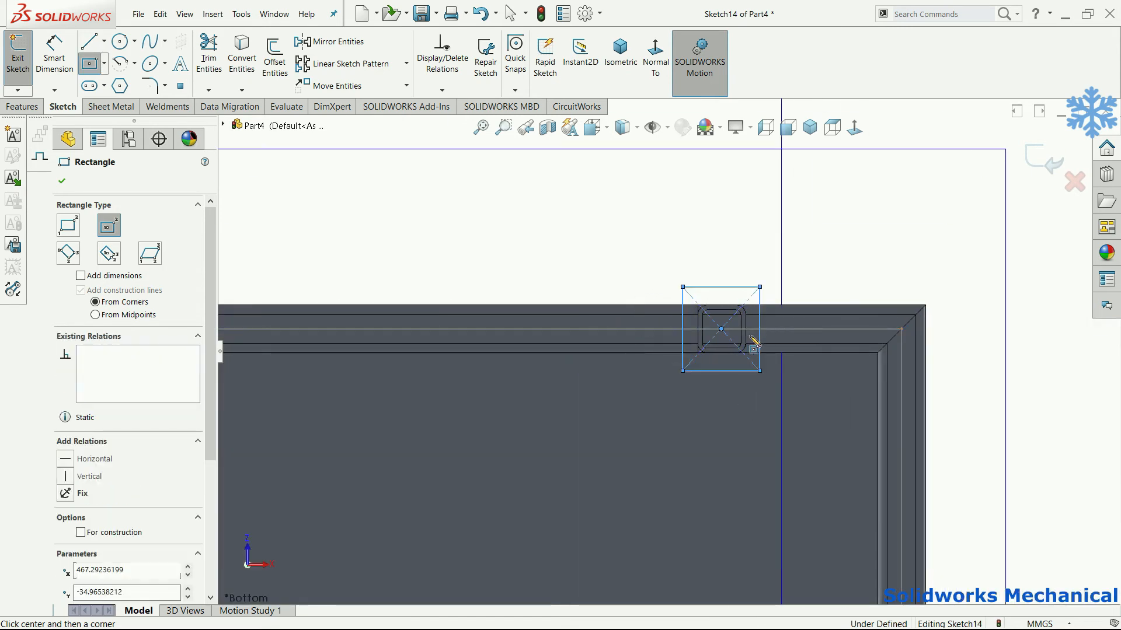
Step: Dimension the right foot rectangle's centre 500 mm horizontally from the origin
{"action": "key", "text": "d"}
{"action": "left_click", "coordinate": [720, 330]}
{"action": "scroll", "coordinate": [489, 383], "scroll_direction": "up", "scroll_amount": 5}
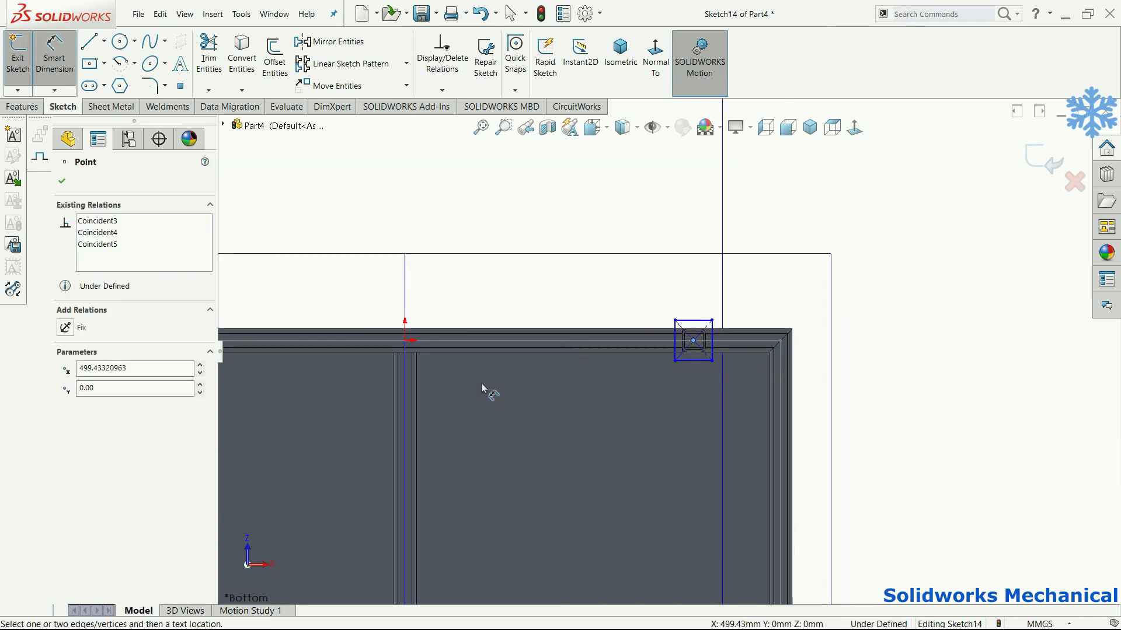
{"action": "left_click", "coordinate": [515, 345]}
{"action": "left_click", "coordinate": [552, 246]}
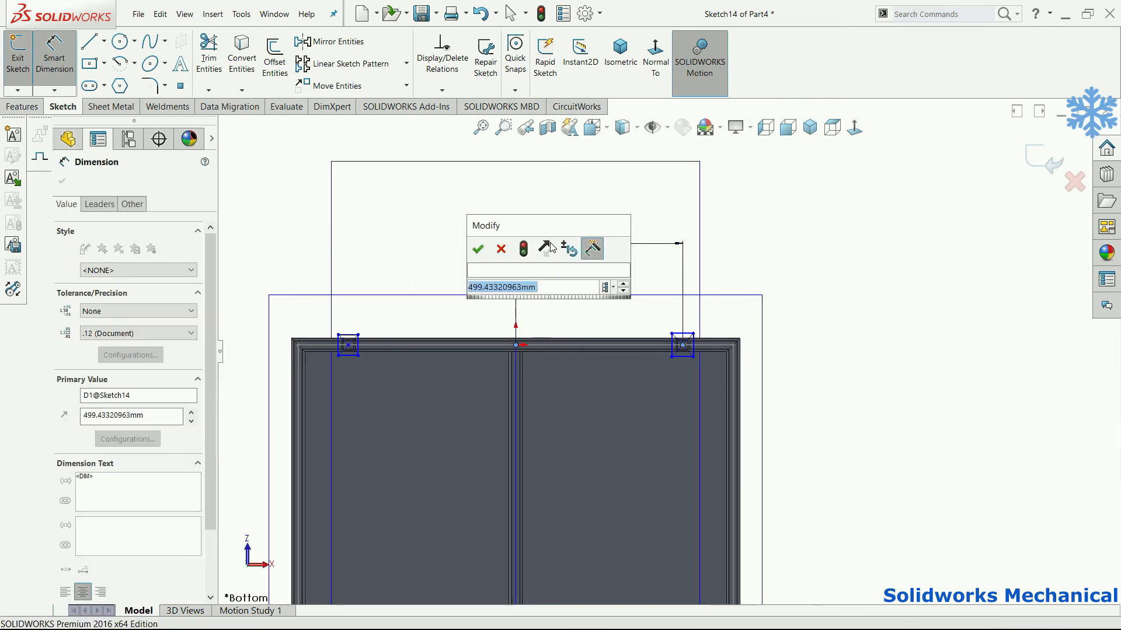
{"action": "type", "text": "500"}
{"action": "key", "text": "Return"}
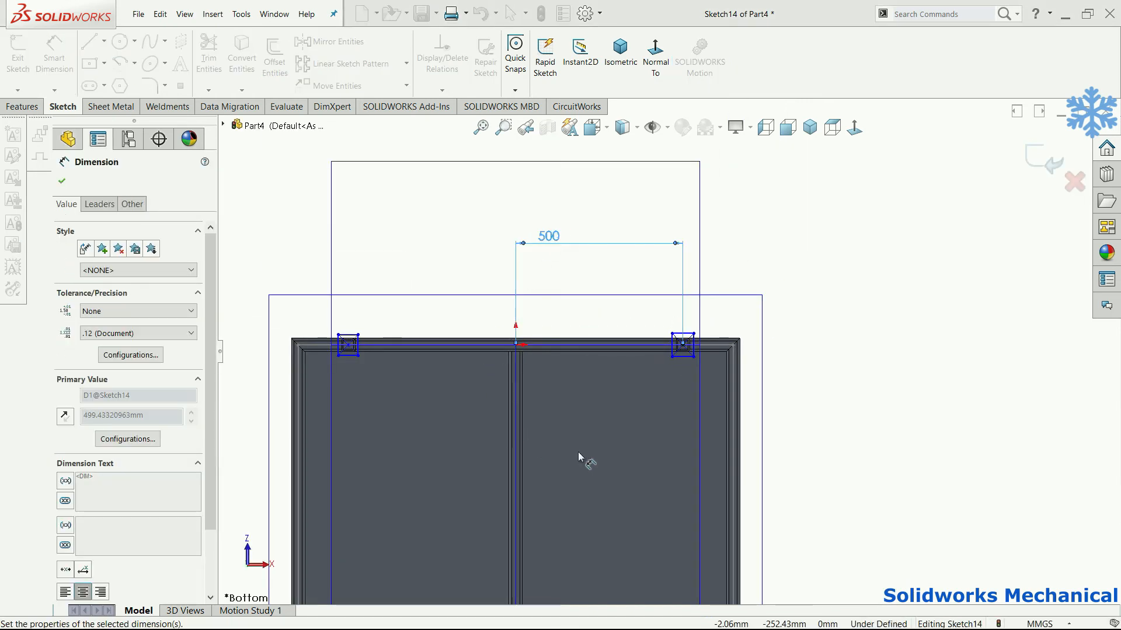
Step: Dimension the left foot rectangle's centre 500 mm horizontally from the origin
{"action": "left_click", "coordinate": [516, 346]}
{"action": "left_click", "coordinate": [349, 347]}
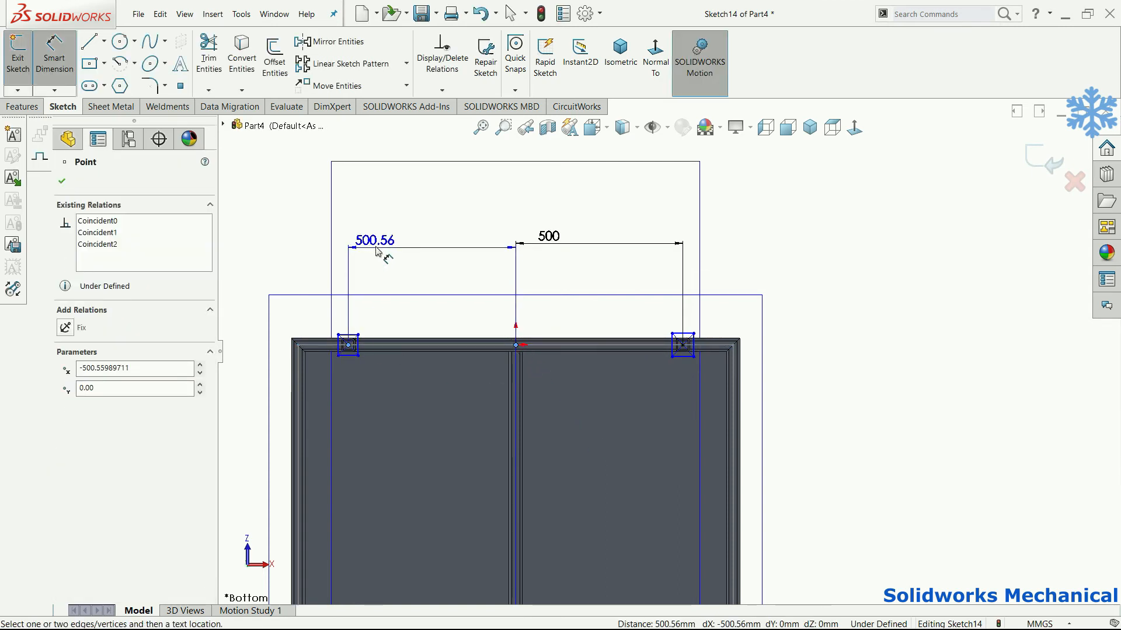
{"action": "left_click", "coordinate": [374, 245]}
{"action": "type", "text": "50"}
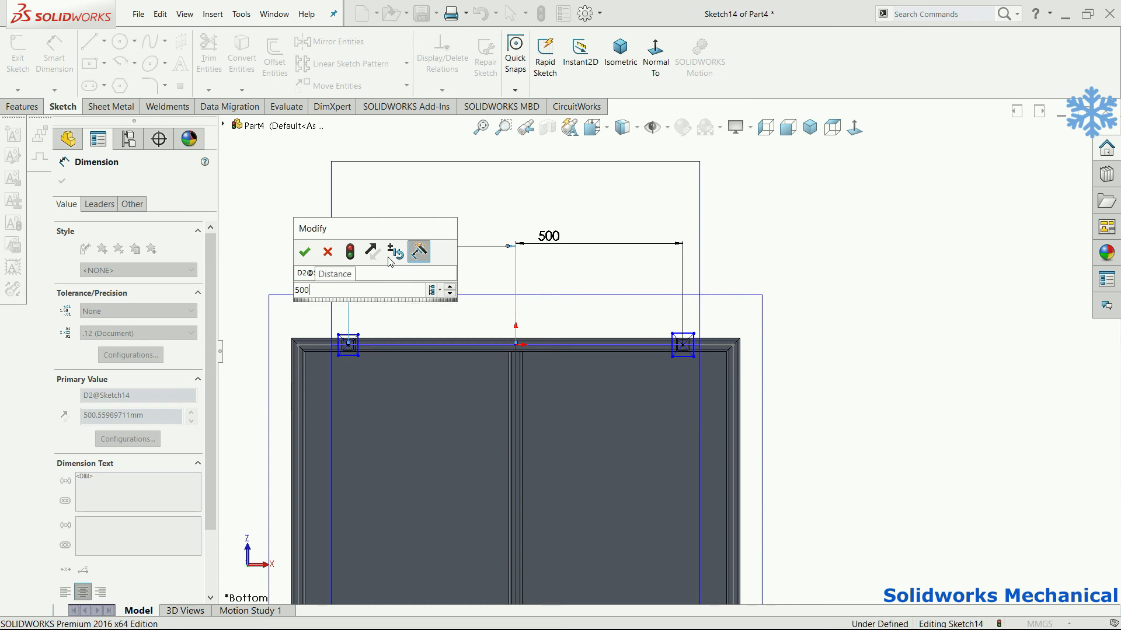
{"action": "type", "text": "0"}
{"action": "key", "text": "Return"}
Step: Dimension the left foot rectangle's width and height to 70 mm each
{"action": "left_click", "coordinate": [360, 345]}
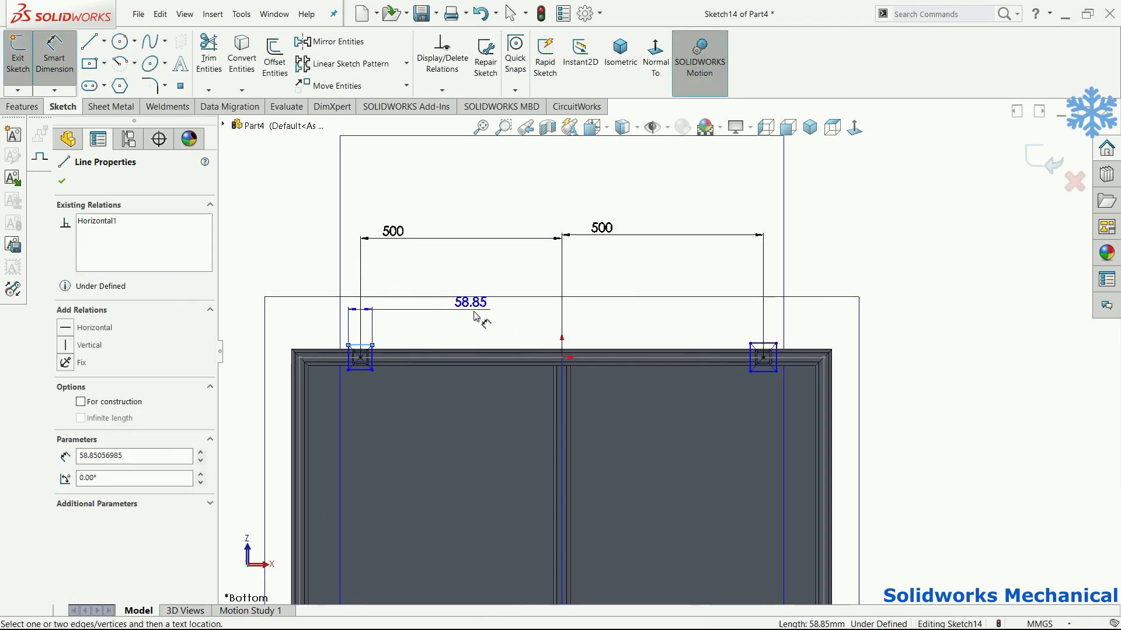
{"action": "left_click", "coordinate": [474, 316]}
{"action": "type", "text": "50"}
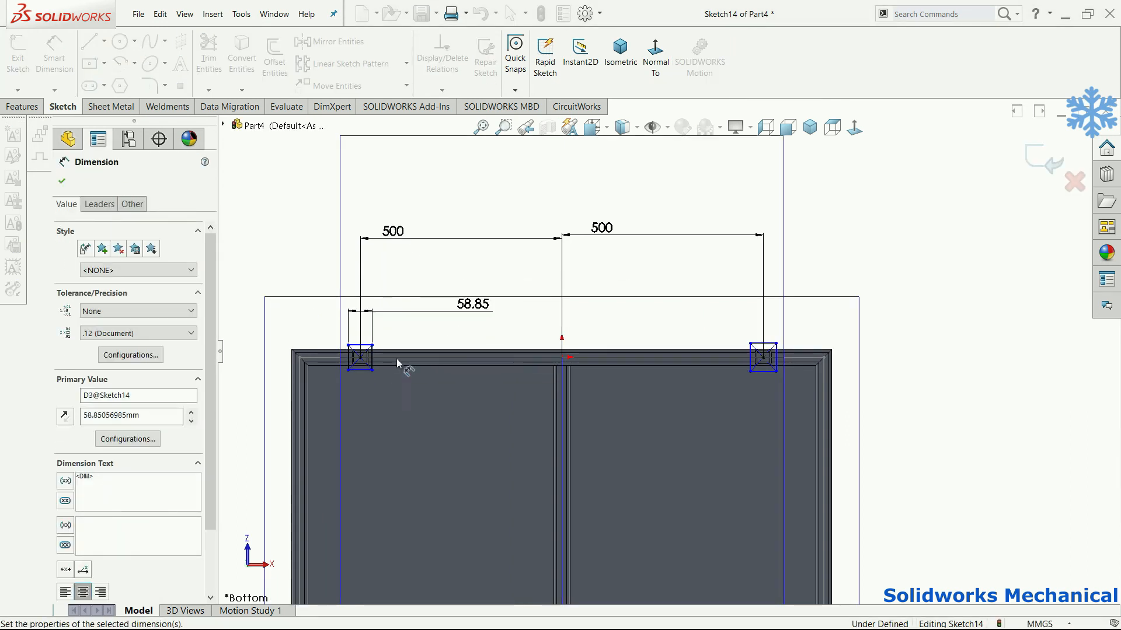
{"action": "scroll", "coordinate": [397, 359], "scroll_direction": "up", "scroll_amount": 3}
{"action": "left_click", "coordinate": [404, 358]}
{"action": "left_click", "coordinate": [486, 318]}
{"action": "type", "text": "7"}
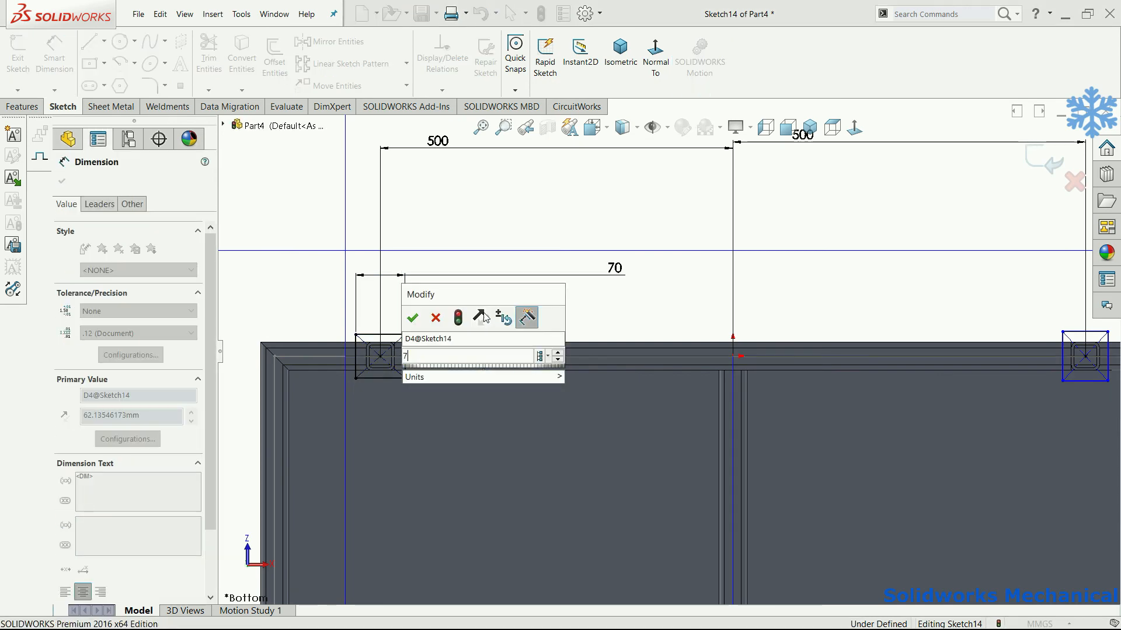
{"action": "type", "text": "0"}
{"action": "key", "text": "Return"}
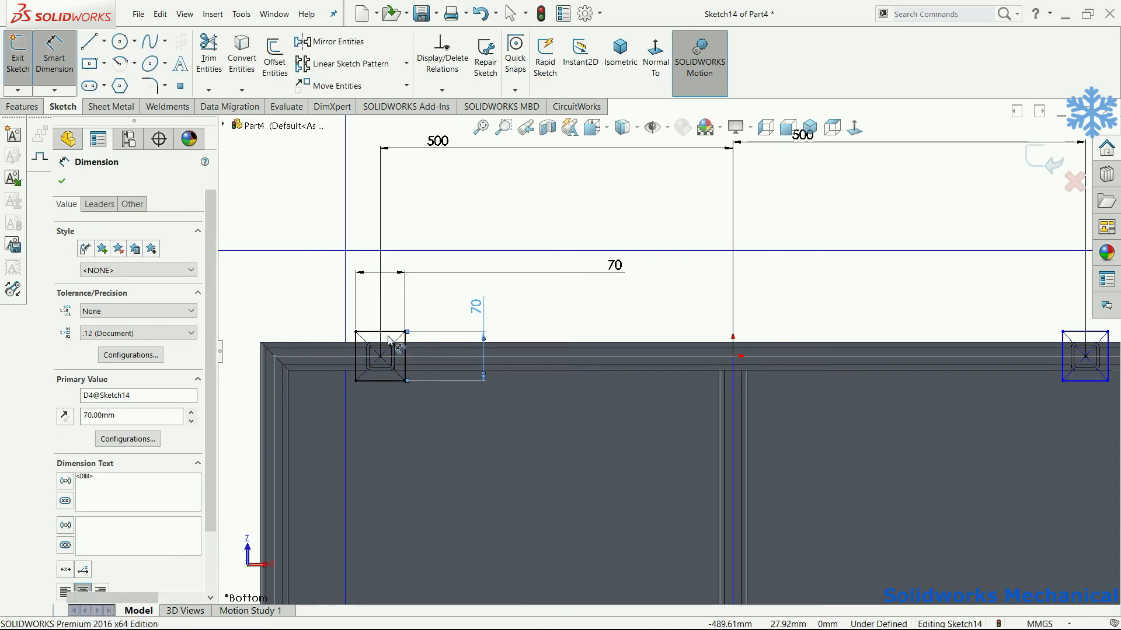
Step: Make the upper edges of the left and right foot rectangles collinear and equal in length
{"action": "left_click", "coordinate": [390, 332]}
{"action": "scroll", "coordinate": [666, 354], "scroll_direction": "down", "scroll_amount": 3}
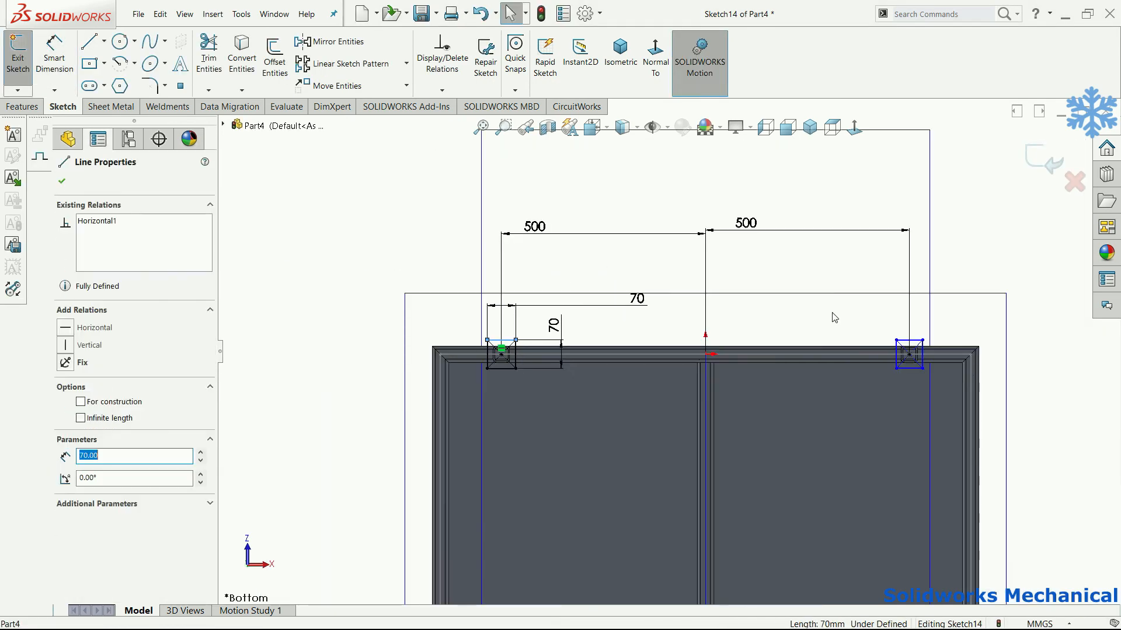
{"action": "left_click", "coordinate": [908, 344], "text": "ctrl"}
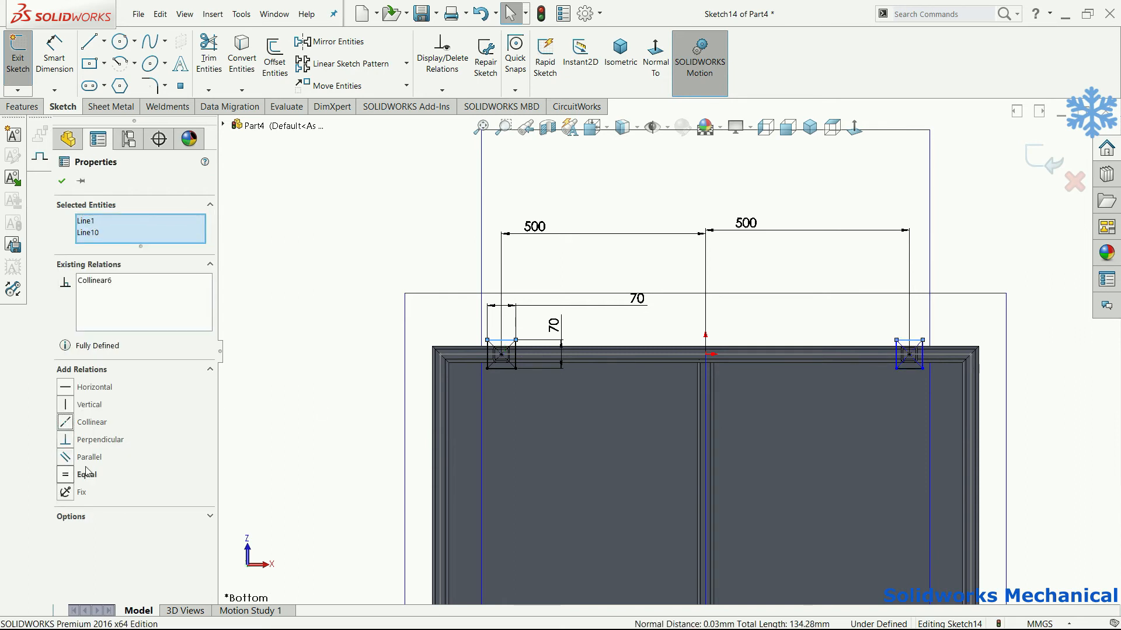
{"action": "left_click", "coordinate": [66, 474]}
{"action": "key", "text": "Escape"}
{"action": "scroll", "coordinate": [648, 353], "scroll_direction": "down", "scroll_amount": 3}
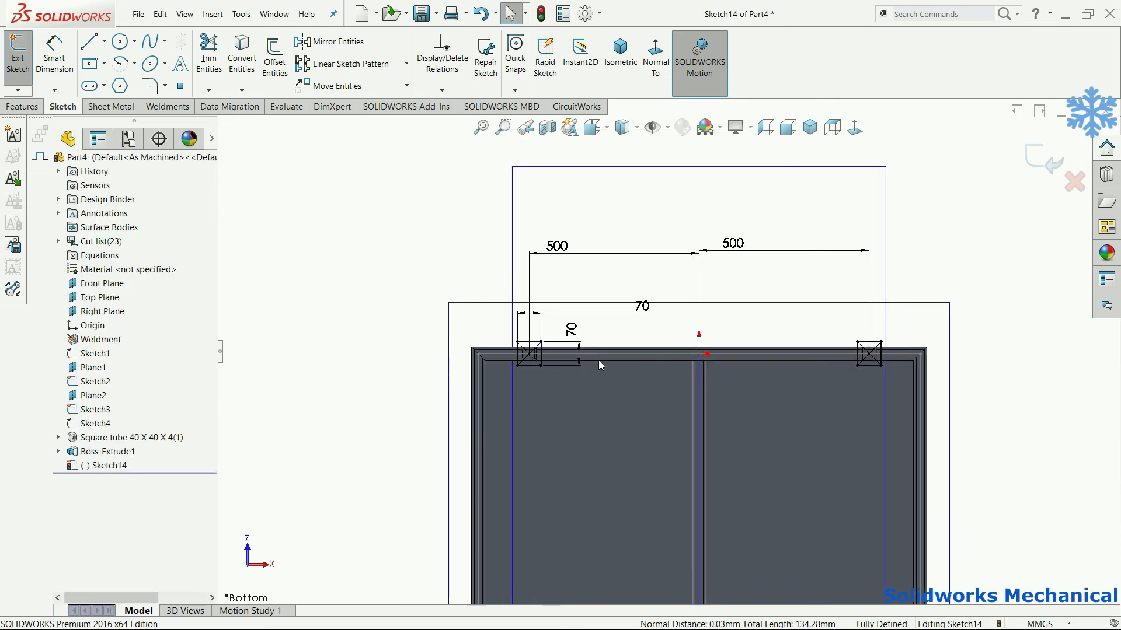
Step: Round all four corners of the left foot rectangle with 10 mm sketch fillets, accepting removal of the equal-length relations
{"action": "scroll", "coordinate": [653, 347], "scroll_direction": "up", "scroll_amount": 4}
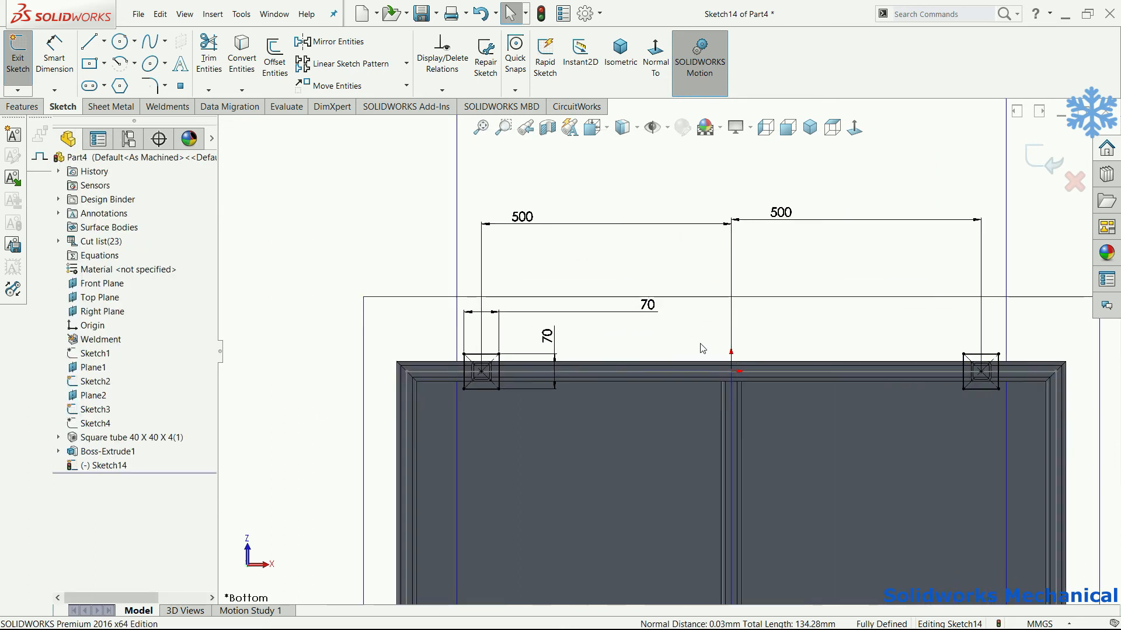
{"action": "left_click", "coordinate": [150, 85]}
{"action": "scroll", "coordinate": [581, 407], "scroll_direction": "up", "scroll_amount": 5}
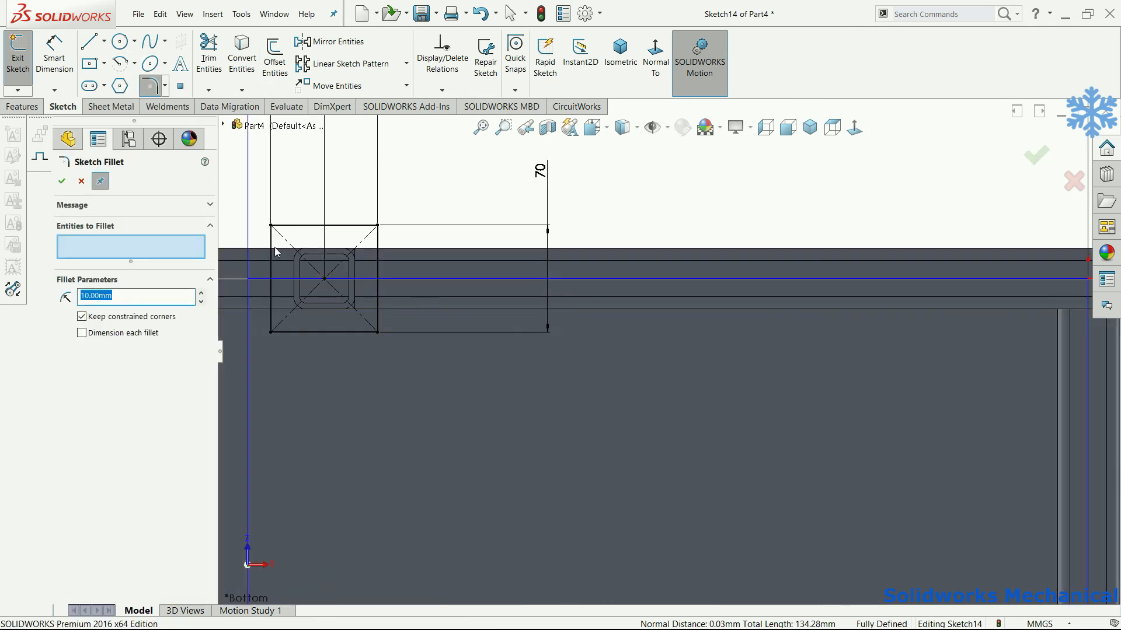
{"action": "left_click", "coordinate": [271, 225]}
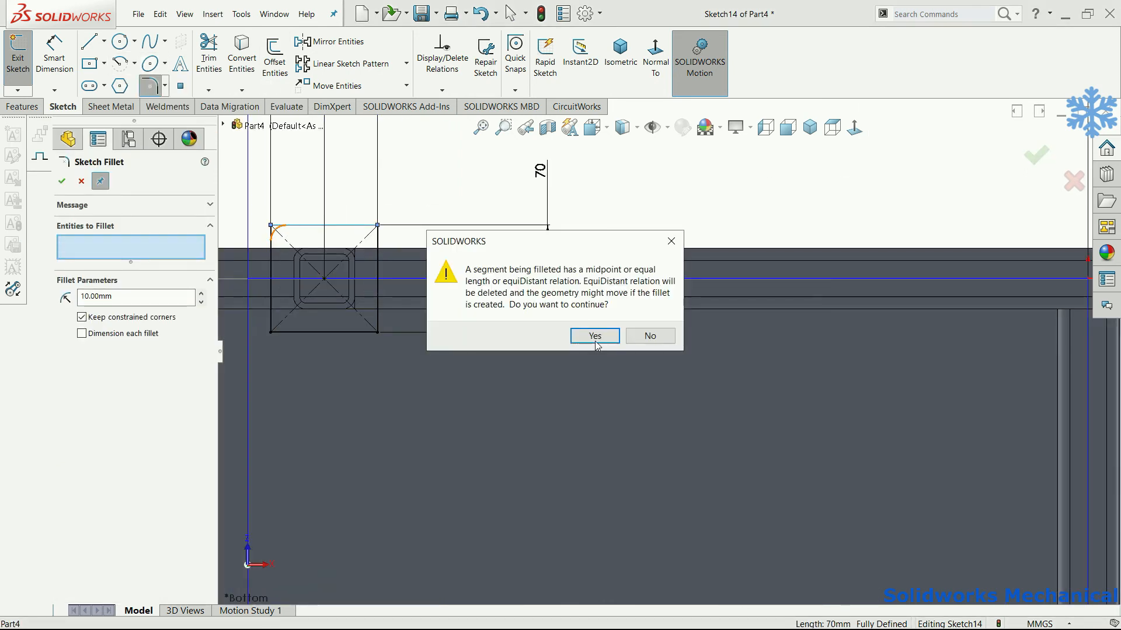
{"action": "left_click", "coordinate": [594, 336]}
{"action": "left_click", "coordinate": [378, 226]}
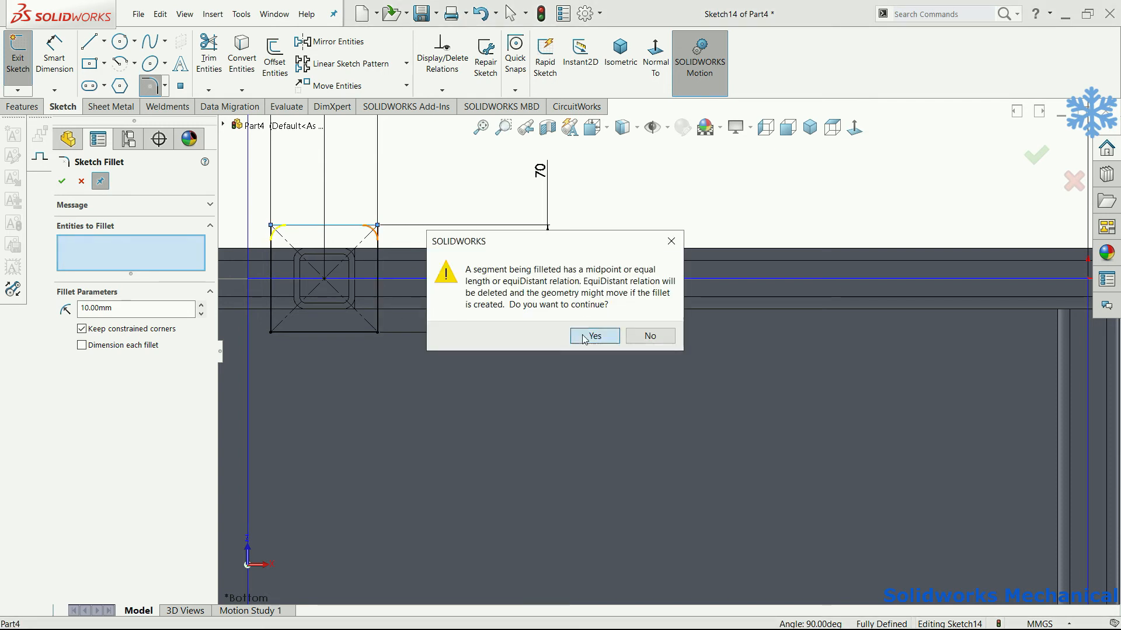
{"action": "left_click", "coordinate": [584, 337]}
{"action": "left_click", "coordinate": [300, 335]}
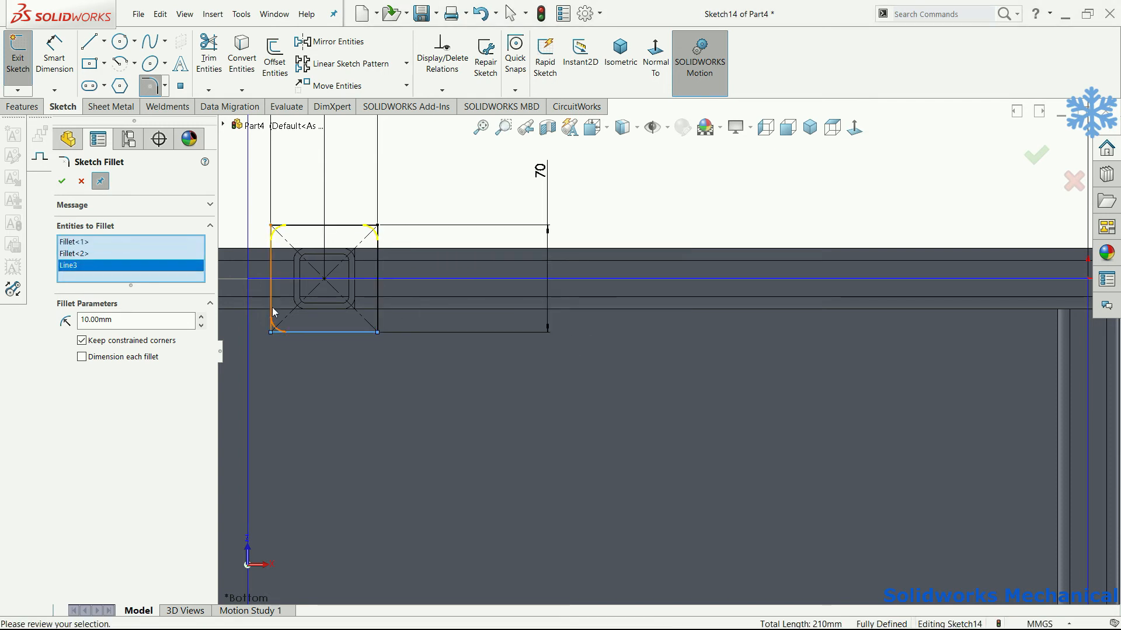
{"action": "left_click", "coordinate": [328, 334]}
{"action": "left_click", "coordinate": [61, 181]}
Step: Round all four corners of the right foot rectangle with 10 mm sketch fillets and finish the fillet command
{"action": "scroll", "coordinate": [380, 325], "scroll_direction": "up", "scroll_amount": 3}
{"action": "mouse_move", "coordinate": [380, 325]}
{"action": "middle_mouse_down", "text": "ctrl"}
{"action": "mouse_move", "coordinate": [531, 338]}
{"action": "mouse_move", "coordinate": [430, 387]}
{"action": "mouse_move", "coordinate": [1070, 367]}
{"action": "middle_mouse_up", "text": "ctrl"}
{"action": "scroll", "coordinate": [1071, 367], "scroll_direction": "down", "scroll_amount": 4}
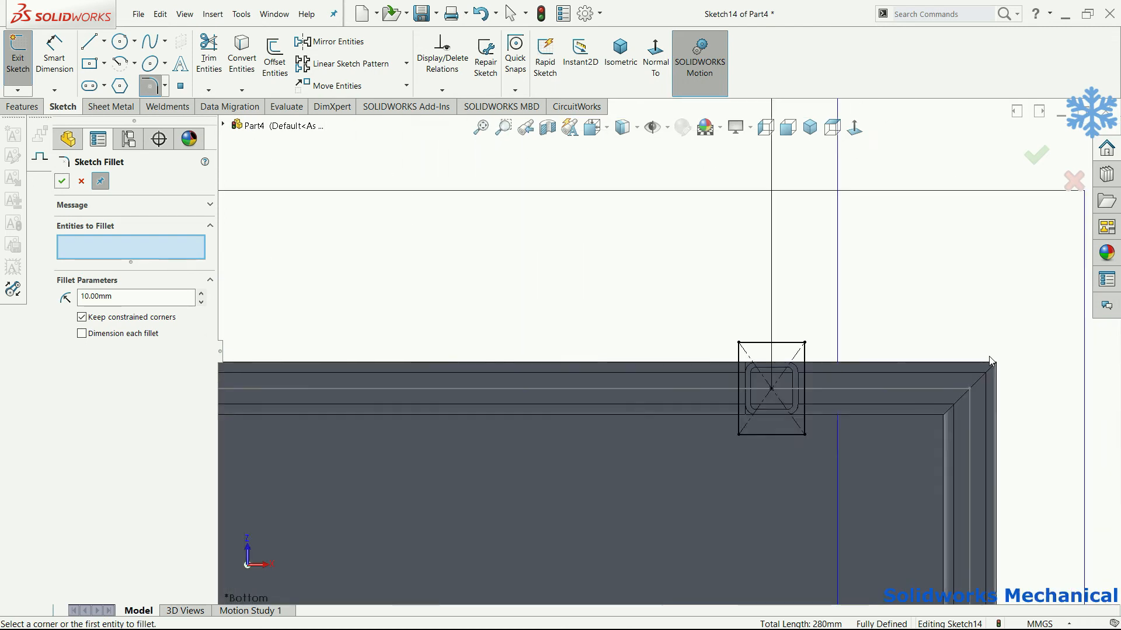
{"action": "left_click", "coordinate": [602, 341]}
{"action": "left_click", "coordinate": [591, 368]}
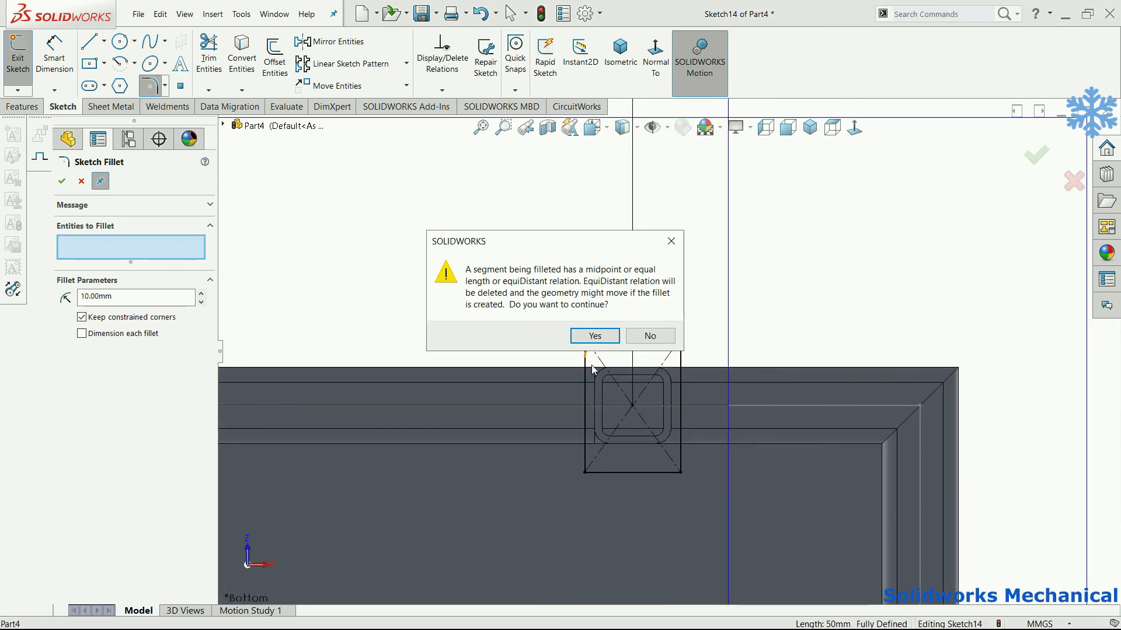
{"action": "left_click", "coordinate": [595, 335]}
{"action": "left_click", "coordinate": [680, 373]}
{"action": "left_click", "coordinate": [593, 335]}
{"action": "left_click", "coordinate": [584, 461]}
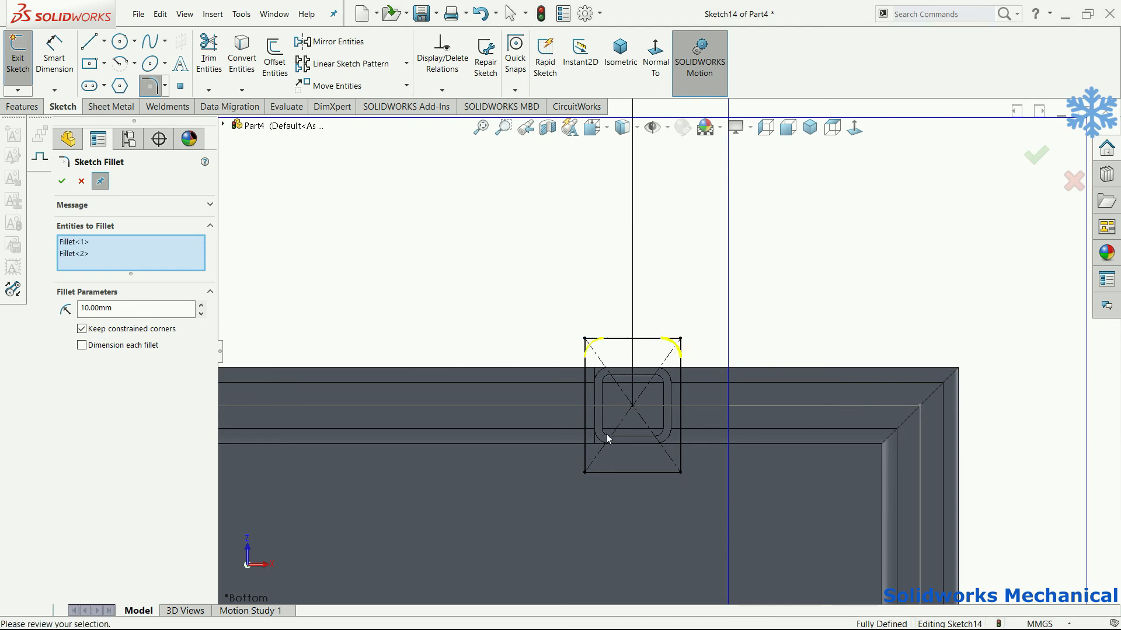
{"action": "left_click", "coordinate": [616, 472]}
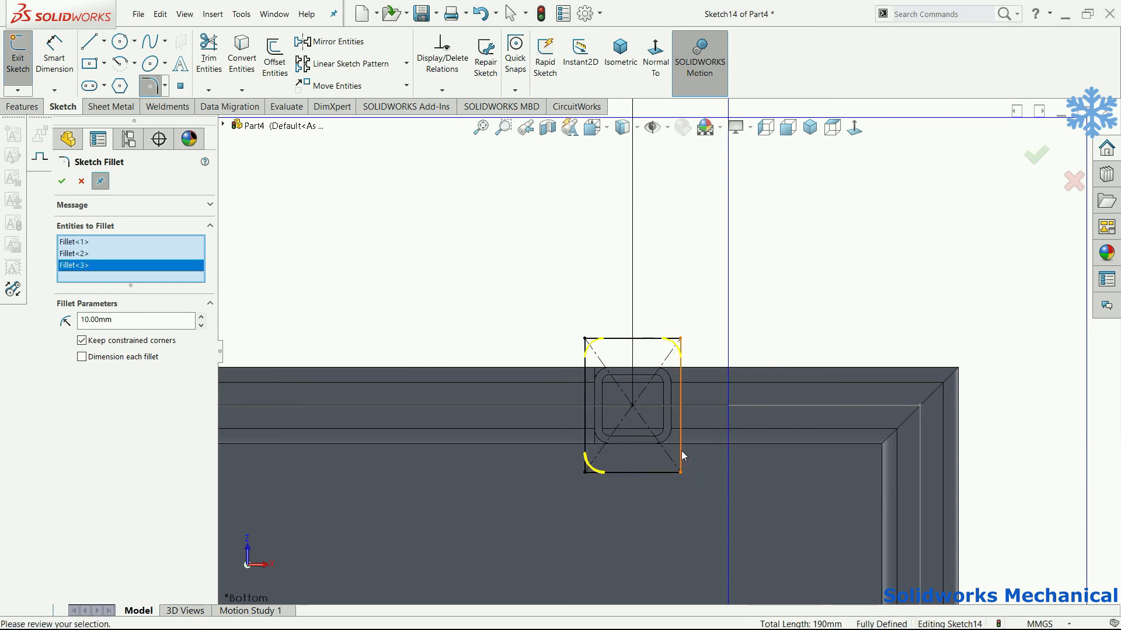
{"action": "left_click", "coordinate": [674, 472]}
{"action": "left_click", "coordinate": [1036, 154]}
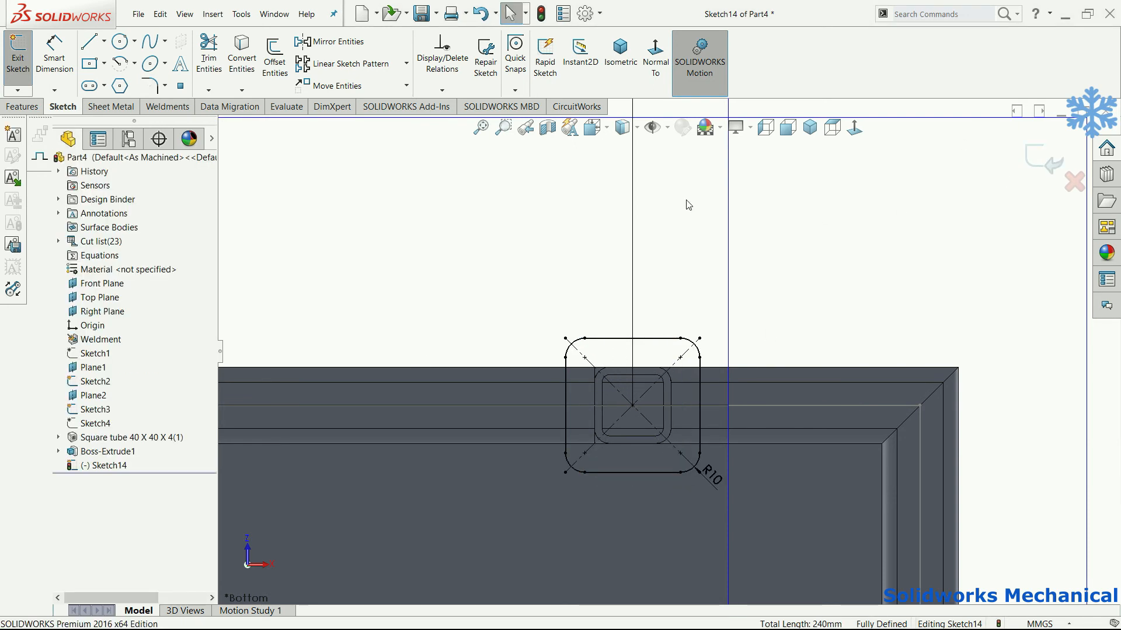
Step: Extrude both rounded foot plate profiles blind by 20 mm without merging the result
{"action": "left_click", "coordinate": [22, 106]}
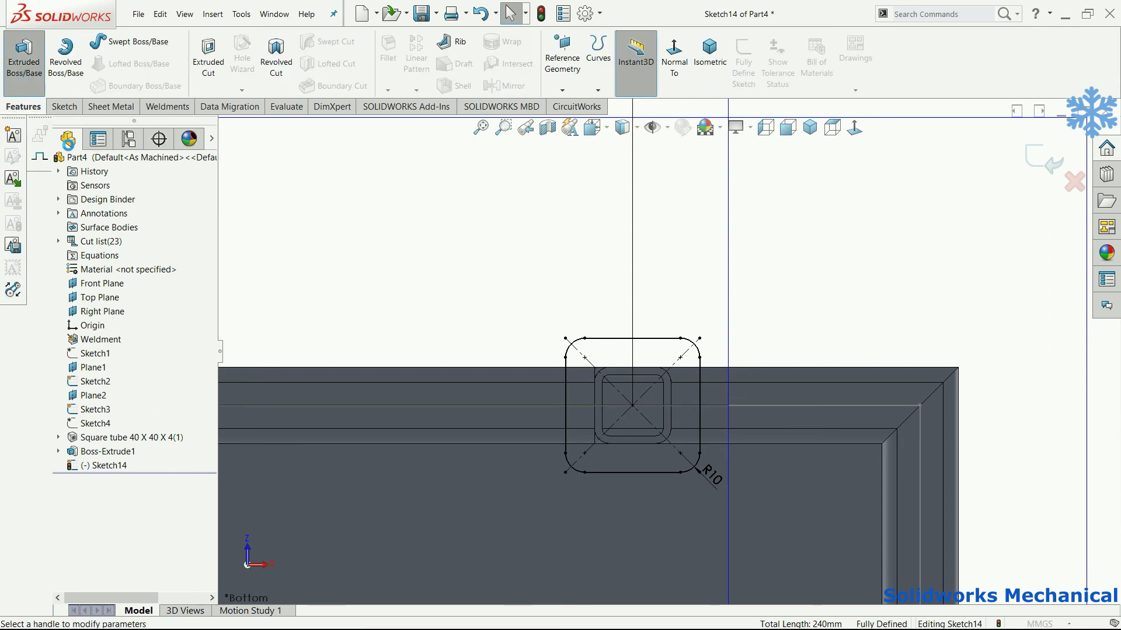
{"action": "left_click", "coordinate": [23, 58]}
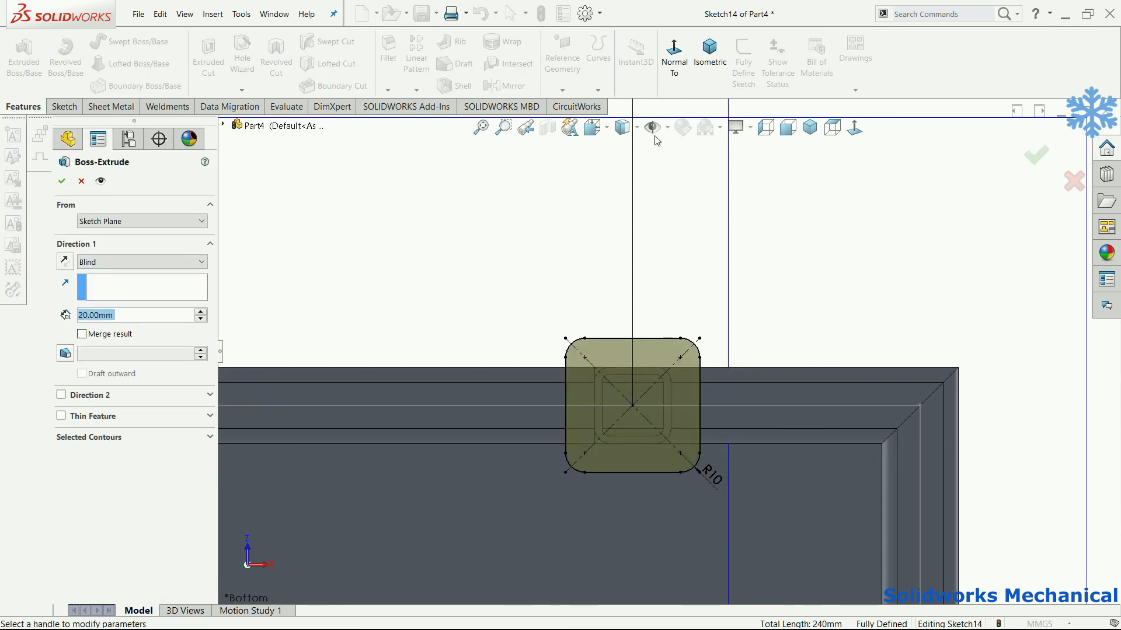
{"action": "left_click", "coordinate": [1037, 155]}
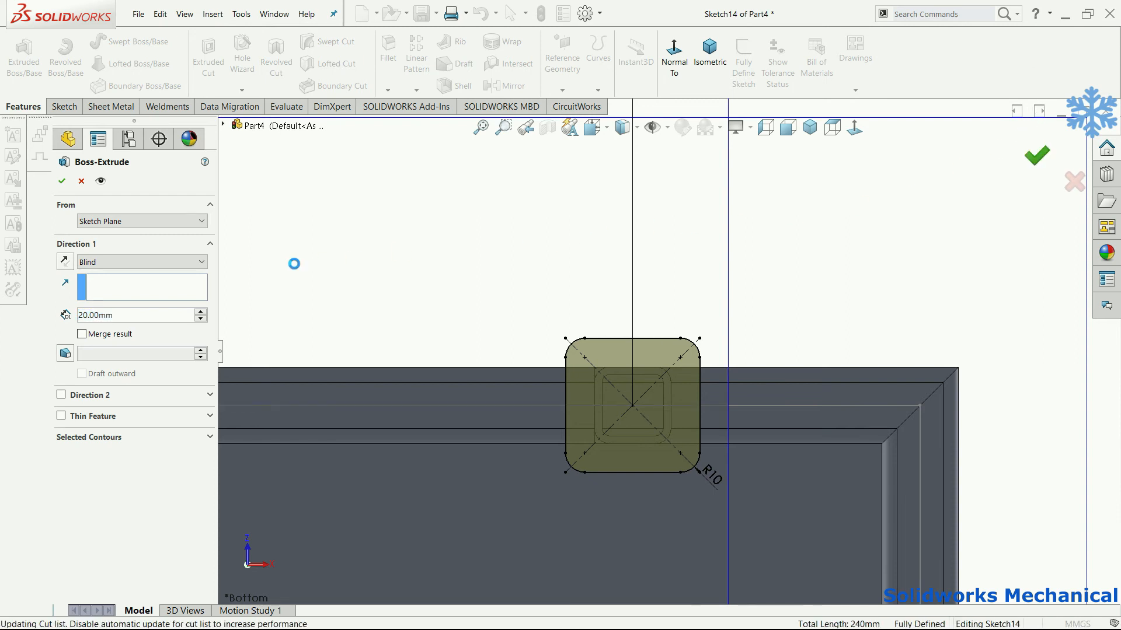
{"action": "left_click", "coordinate": [119, 464]}
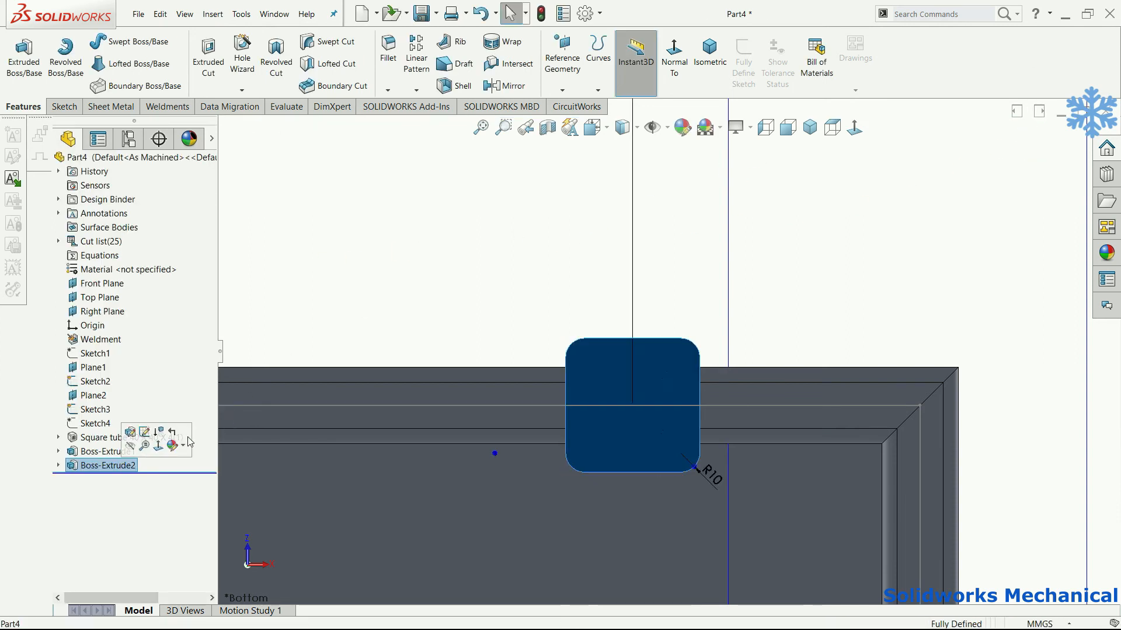
{"action": "scroll", "coordinate": [461, 146], "scroll_direction": "up", "scroll_amount": 5}
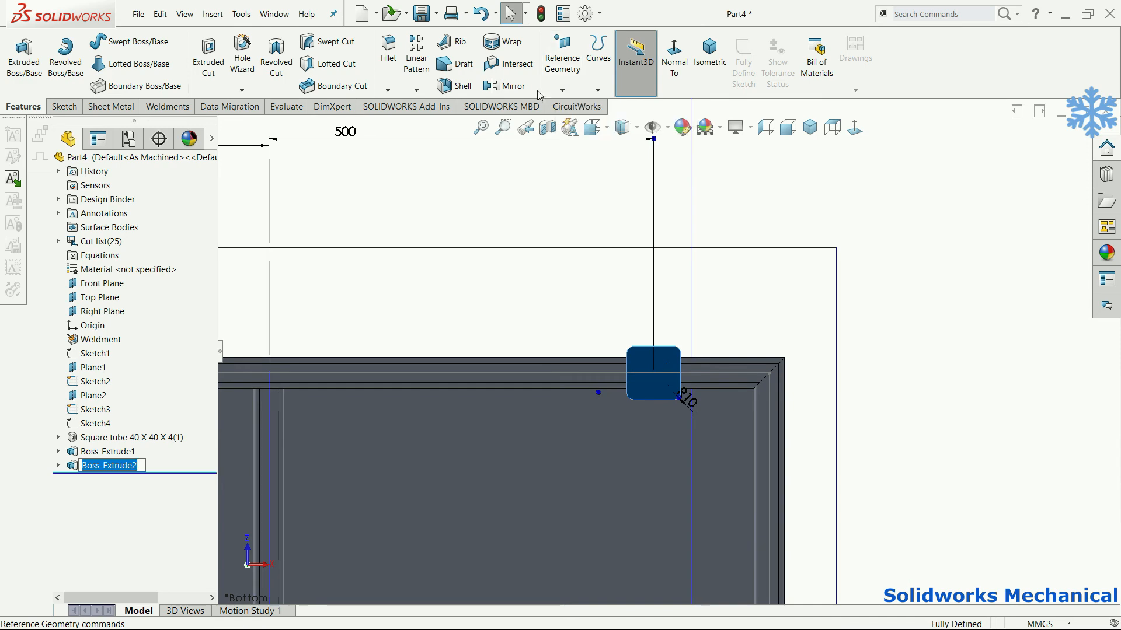
{"action": "left_click", "coordinate": [416, 90]}
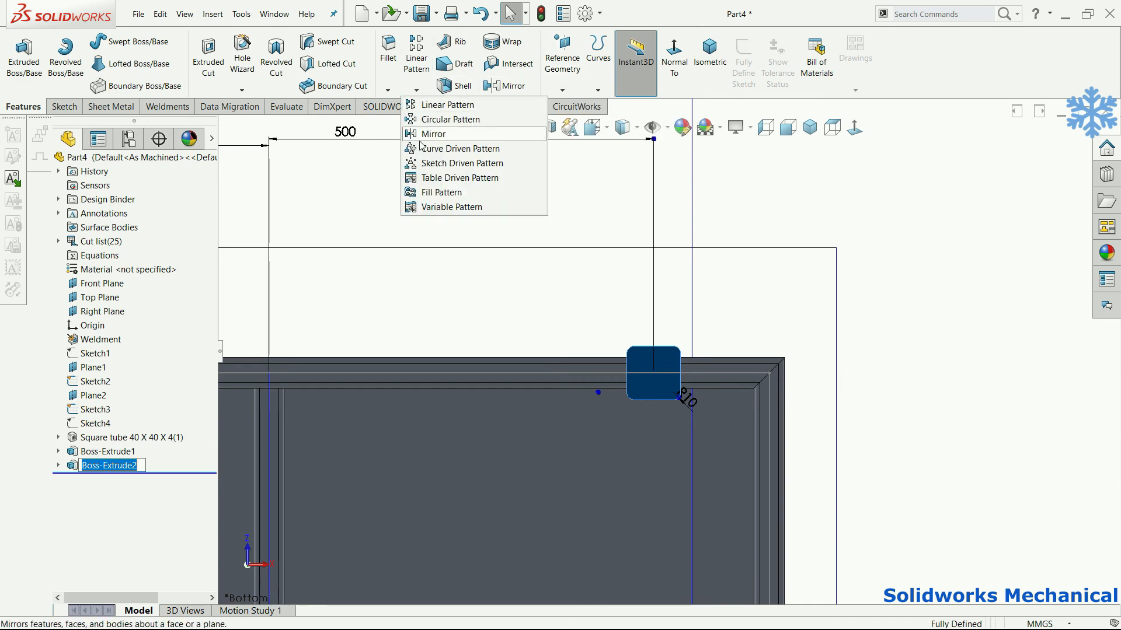
{"action": "left_click", "coordinate": [432, 134]}
{"action": "middle_click_drag", "start_coordinate": [799, 303], "coordinate": [738, 490]}
{"action": "scroll", "coordinate": [721, 397], "scroll_direction": "up", "scroll_amount": 4}
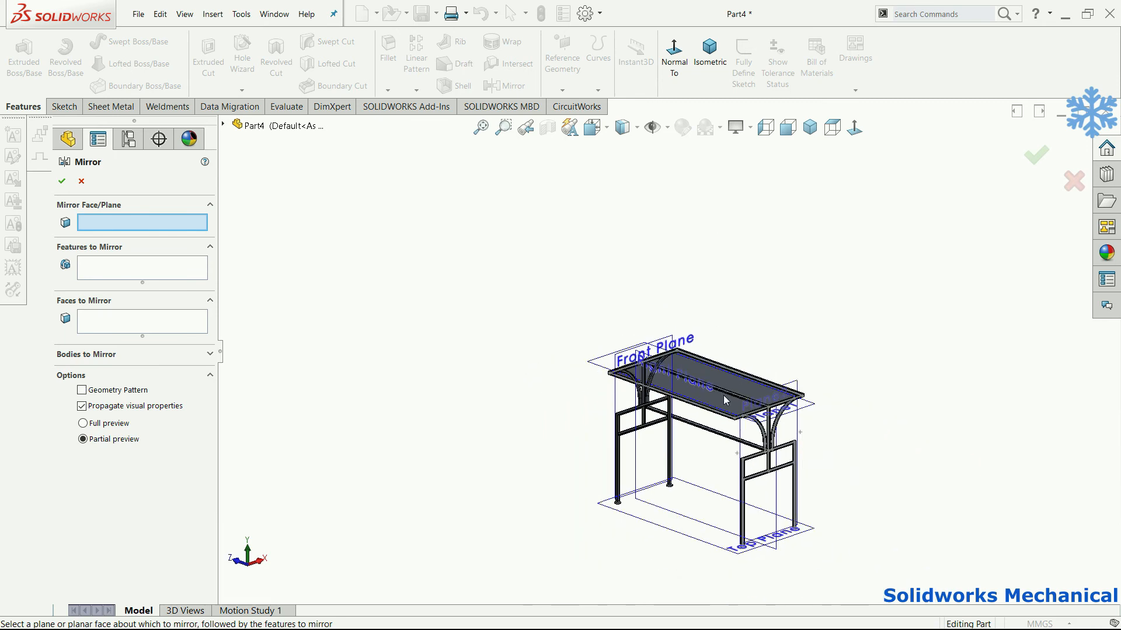
{"action": "scroll", "coordinate": [670, 512], "scroll_direction": "down", "scroll_amount": 1}
{"action": "key", "text": "Escape"}
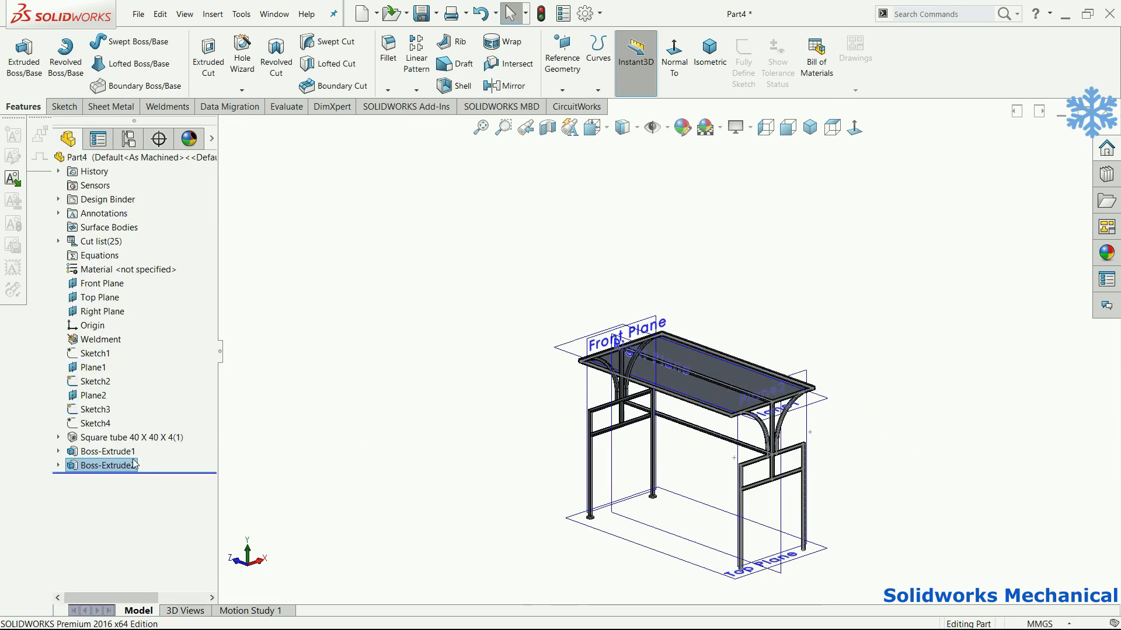
Step: Create a reference plane offset 1250 mm from the Front Plane
{"action": "scroll", "coordinate": [714, 299], "scroll_direction": "up", "scroll_amount": 3}
{"action": "middle_click_drag", "start_coordinate": [716, 327], "coordinate": [687, 428]}
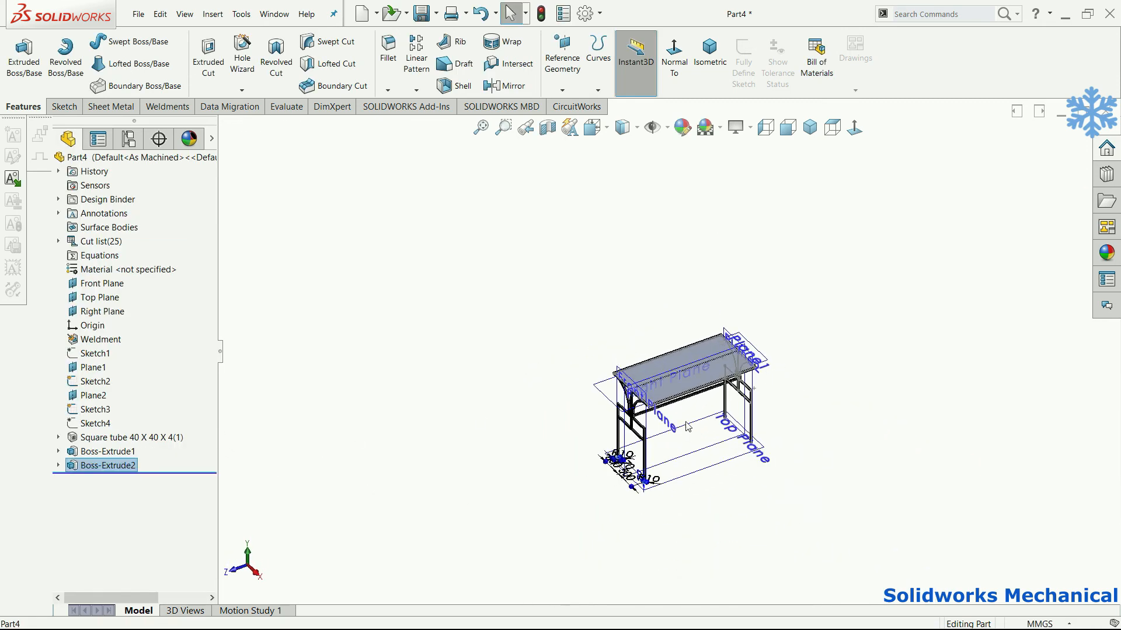
{"action": "scroll", "coordinate": [684, 429], "scroll_direction": "down", "scroll_amount": 4}
{"action": "left_click", "coordinate": [518, 270]}
{"action": "left_click", "coordinate": [542, 275]}
{"action": "left_click", "coordinate": [537, 269]}
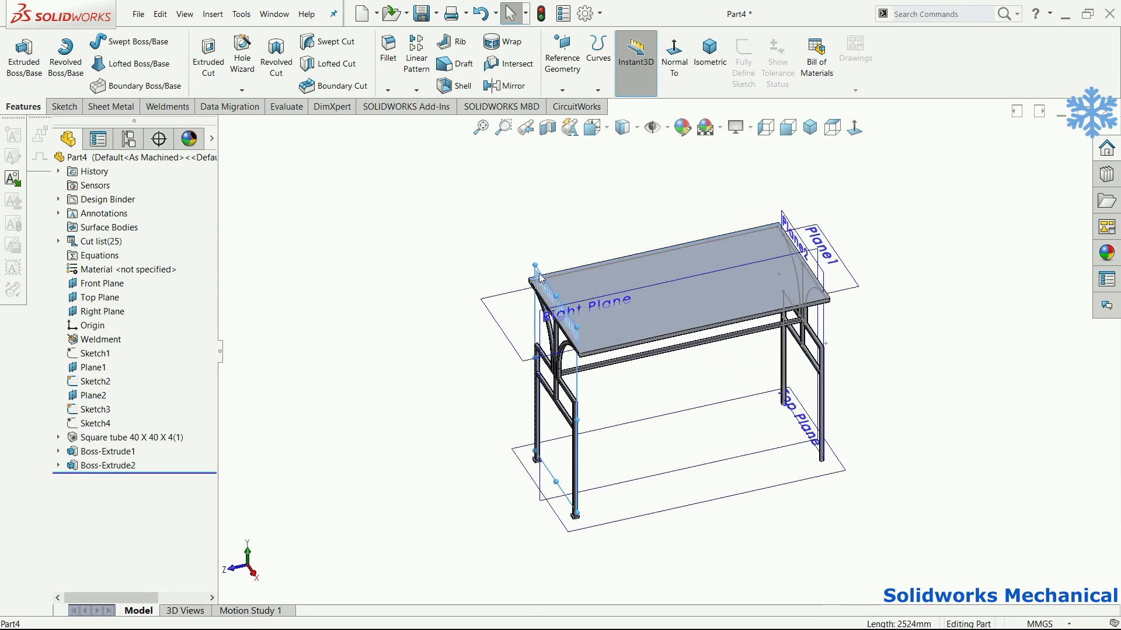
{"action": "scroll", "coordinate": [538, 267], "scroll_direction": "down", "scroll_amount": 6}
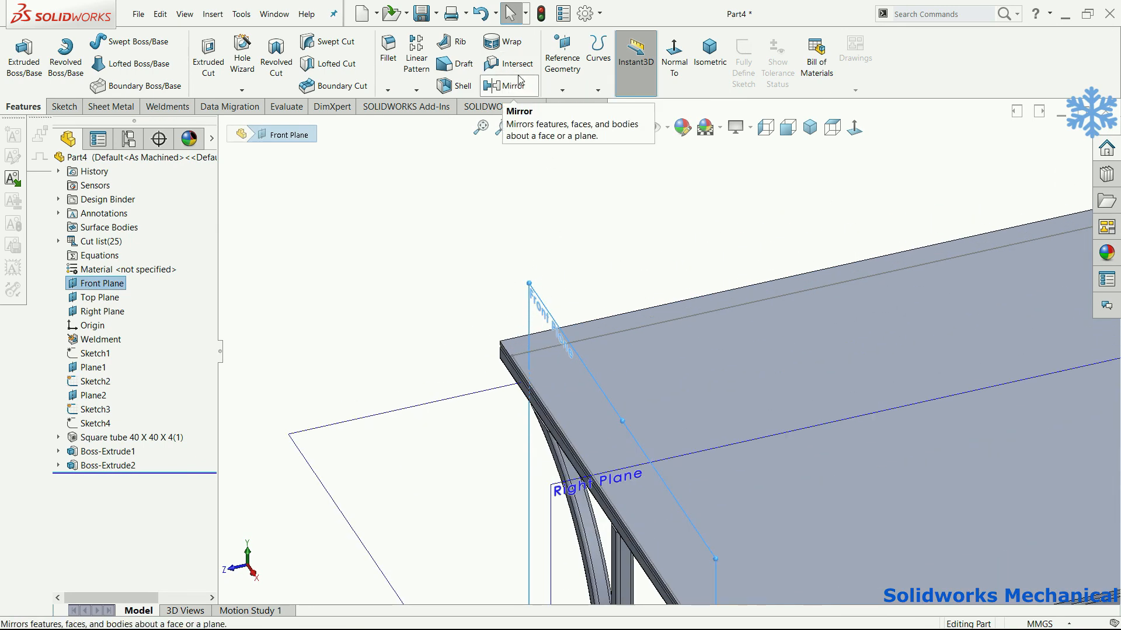
{"action": "left_click", "coordinate": [562, 88]}
{"action": "left_click", "coordinate": [567, 100]}
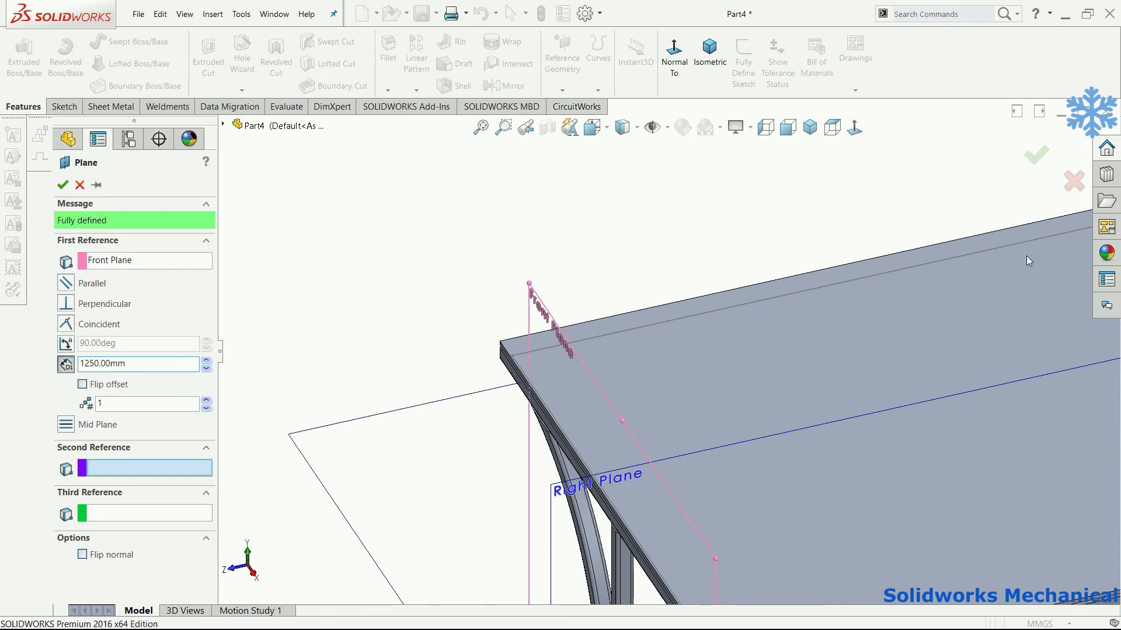
{"action": "right_click", "coordinate": [135, 308]}
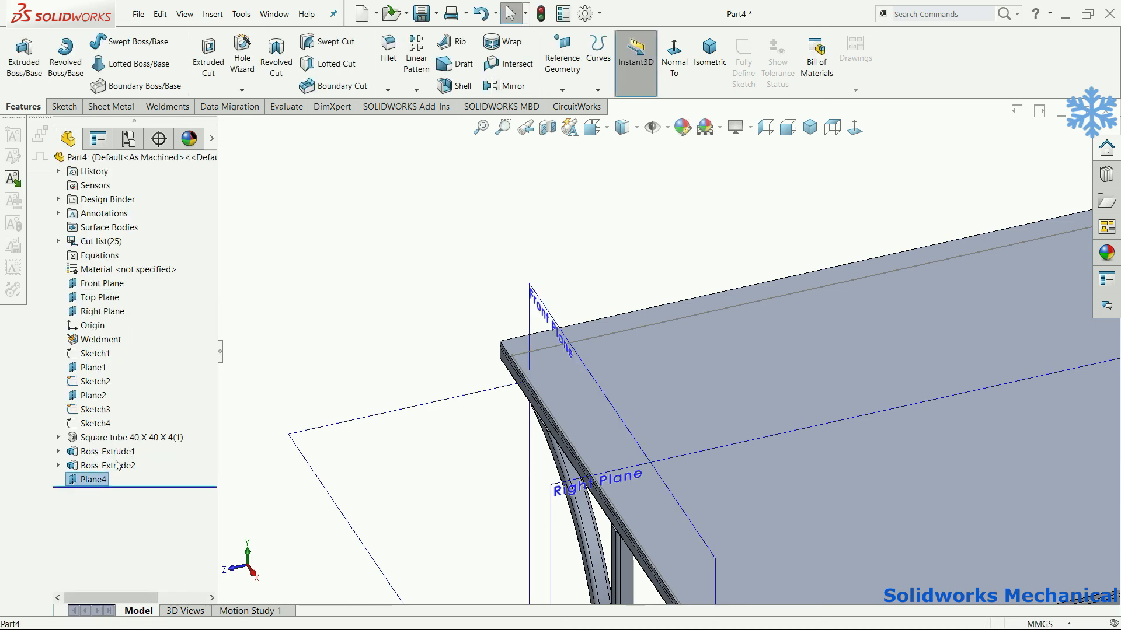
{"action": "left_click", "coordinate": [118, 466]}
{"action": "scroll", "coordinate": [435, 308], "scroll_direction": "up", "scroll_amount": 3}
{"action": "left_click", "coordinate": [512, 87]}
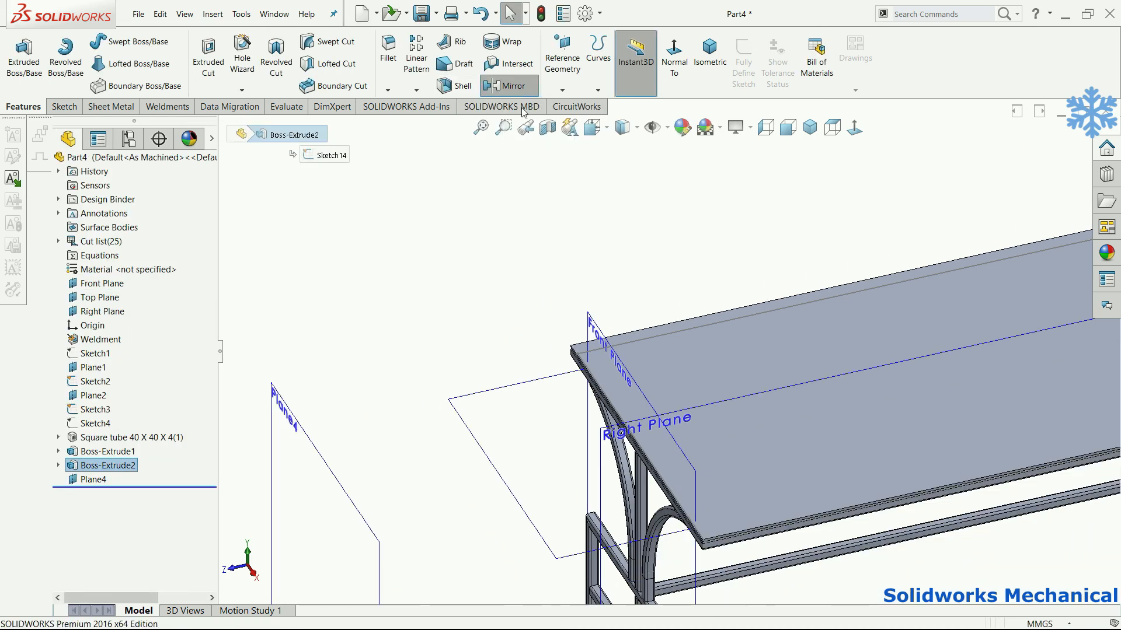
{"action": "scroll", "coordinate": [827, 248], "scroll_direction": "up", "scroll_amount": 3}
{"action": "key", "text": "Escape"}
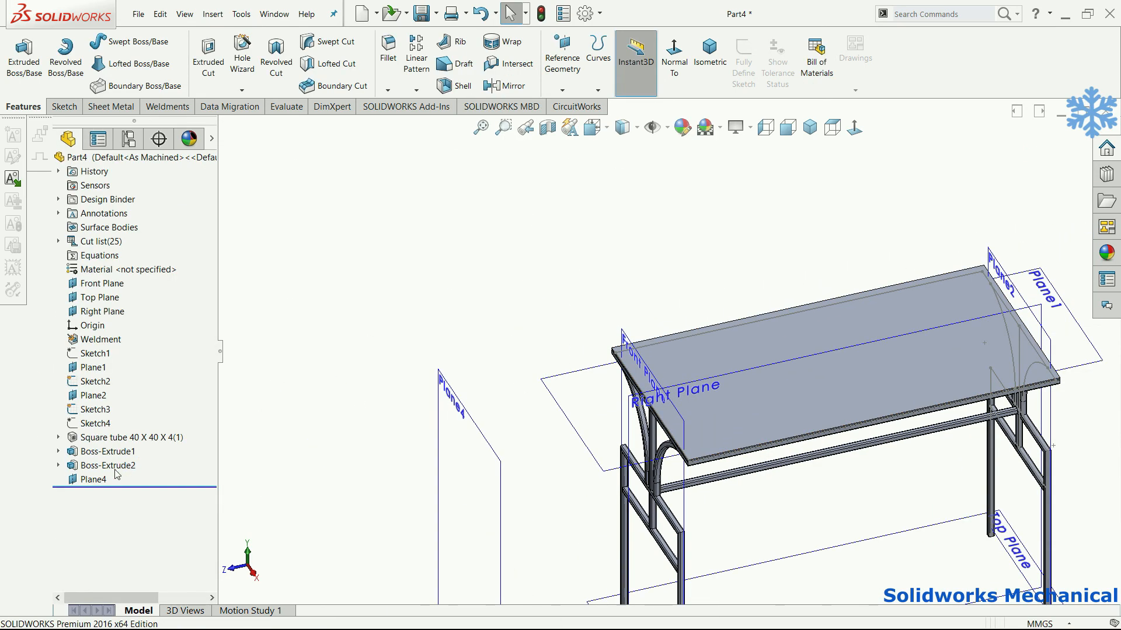
Step: Edit the plane offset from the Front Plane and flip its offset direction towards the middle of the table
{"action": "left_click", "coordinate": [100, 479]}
{"action": "left_click", "coordinate": [111, 452]}
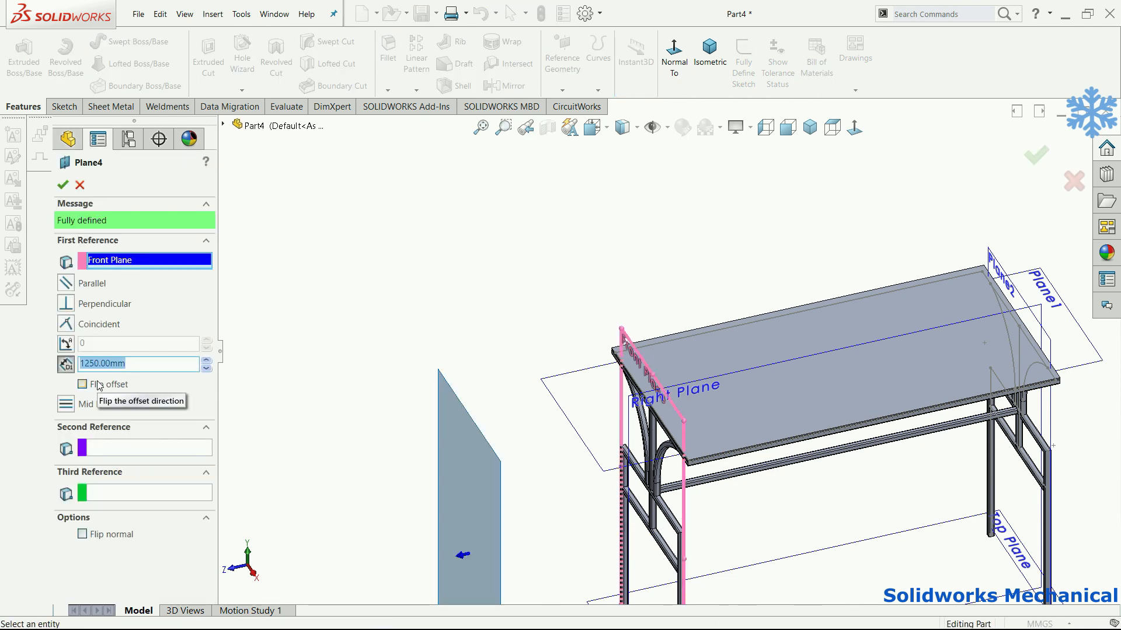
{"action": "left_click", "coordinate": [82, 384]}
{"action": "left_click", "coordinate": [60, 187]}
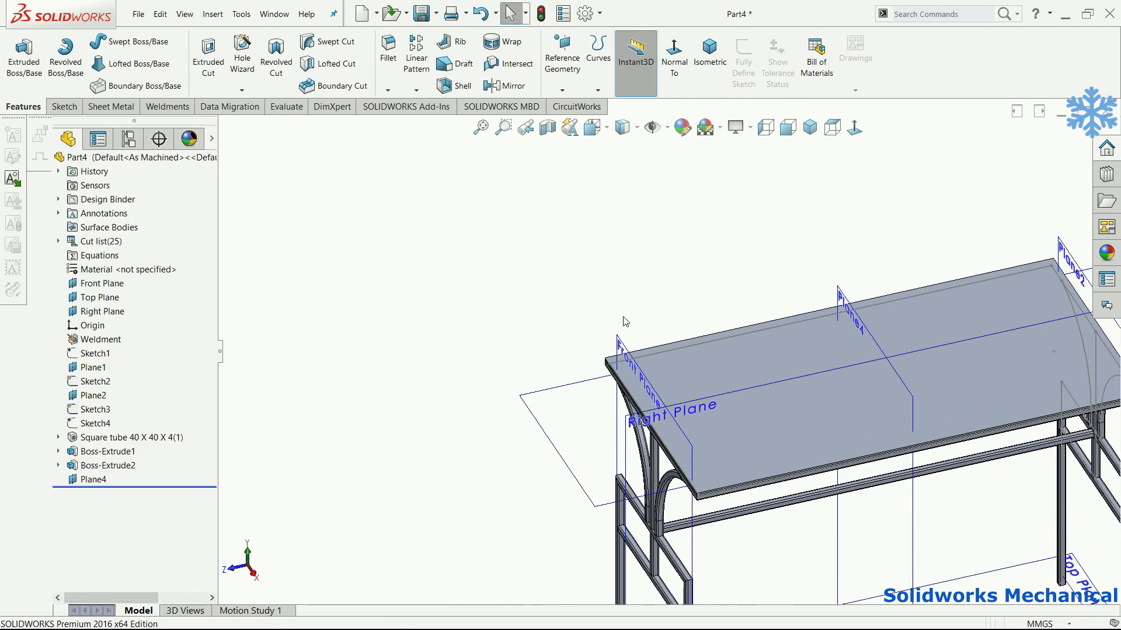
Step: Start a mirror with the foot plate extrusion as the feature, clearing the foot plate face picked as the mirror plane
{"action": "left_click", "coordinate": [108, 465]}
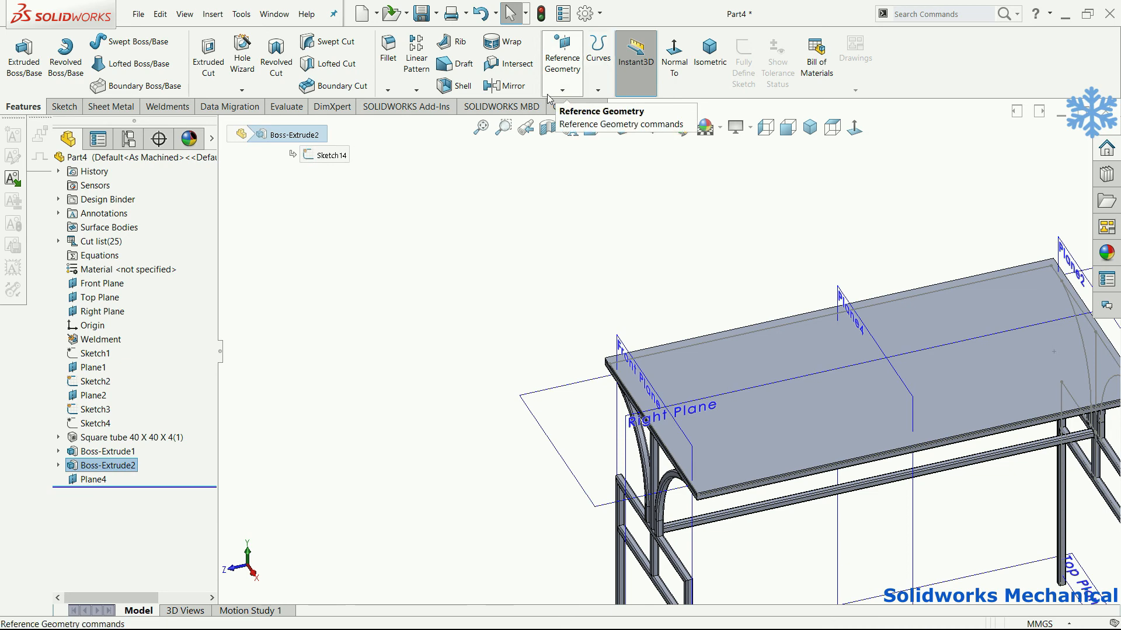
{"action": "left_click", "coordinate": [506, 86]}
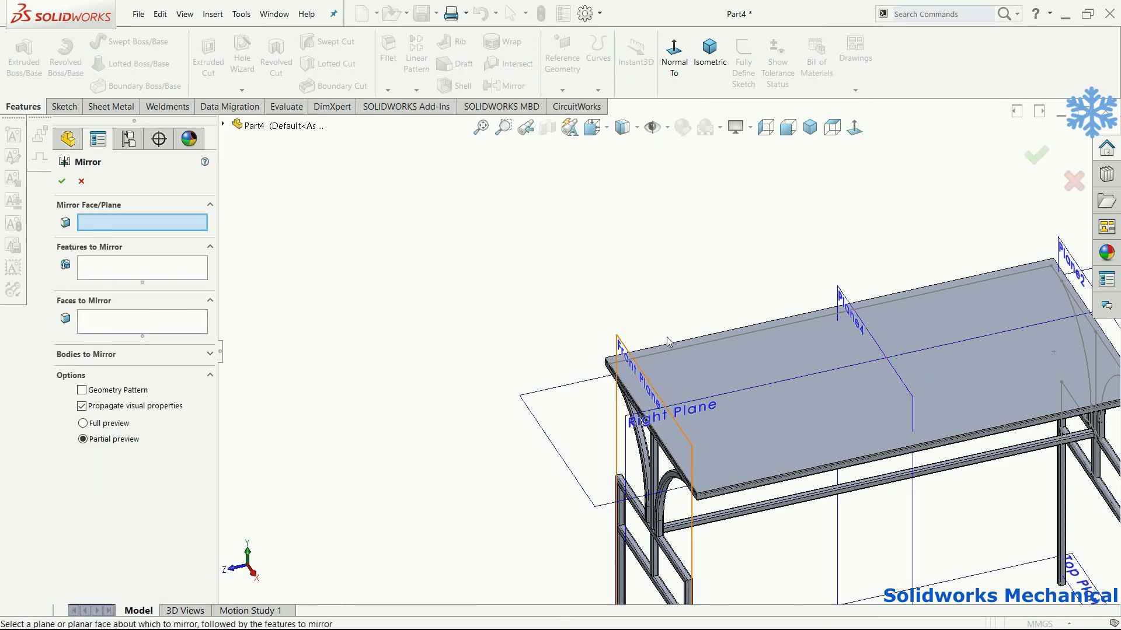
{"action": "scroll", "coordinate": [668, 341], "scroll_direction": "up", "scroll_amount": 3}
{"action": "scroll", "coordinate": [639, 584], "scroll_direction": "down", "scroll_amount": 8}
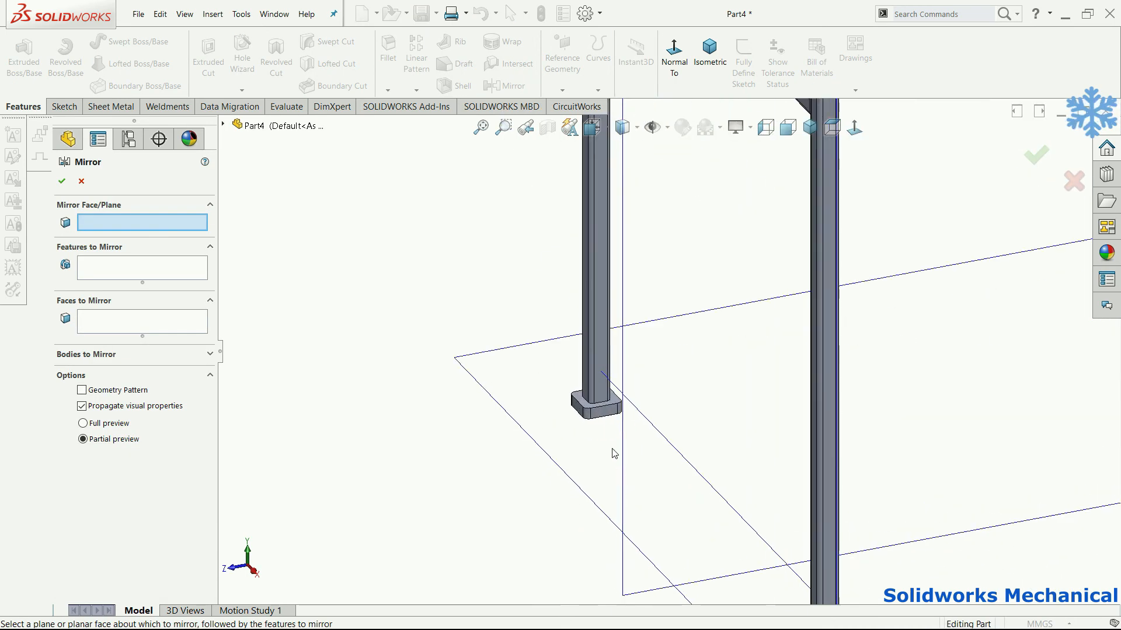
{"action": "left_click", "coordinate": [596, 408]}
{"action": "scroll", "coordinate": [636, 362], "scroll_direction": "up", "scroll_amount": 3}
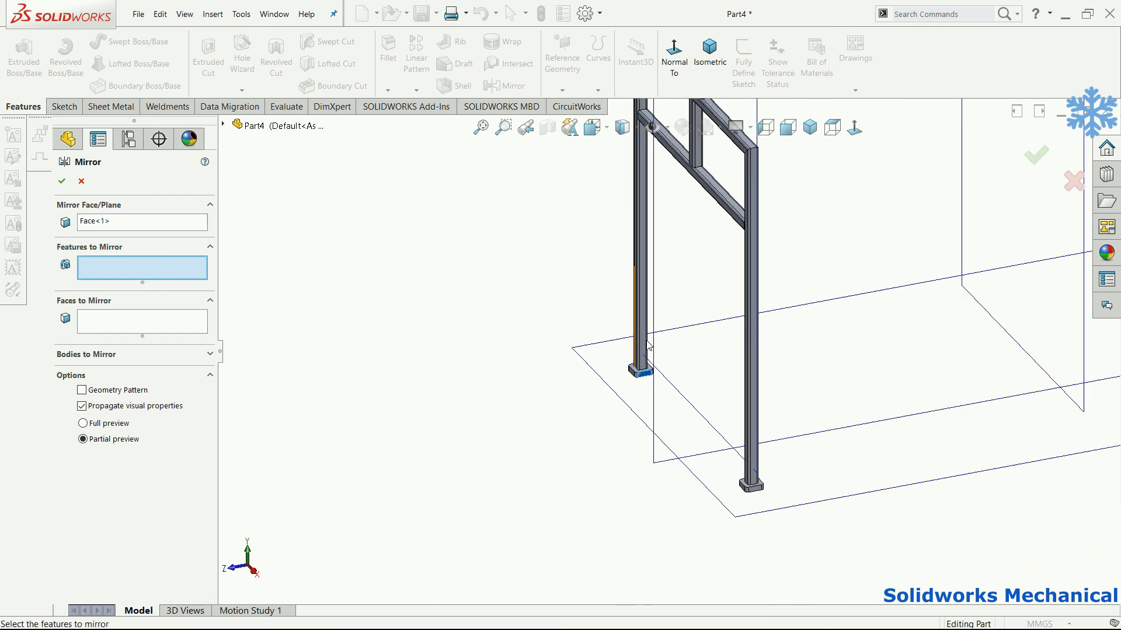
{"action": "right_click", "coordinate": [176, 226]}
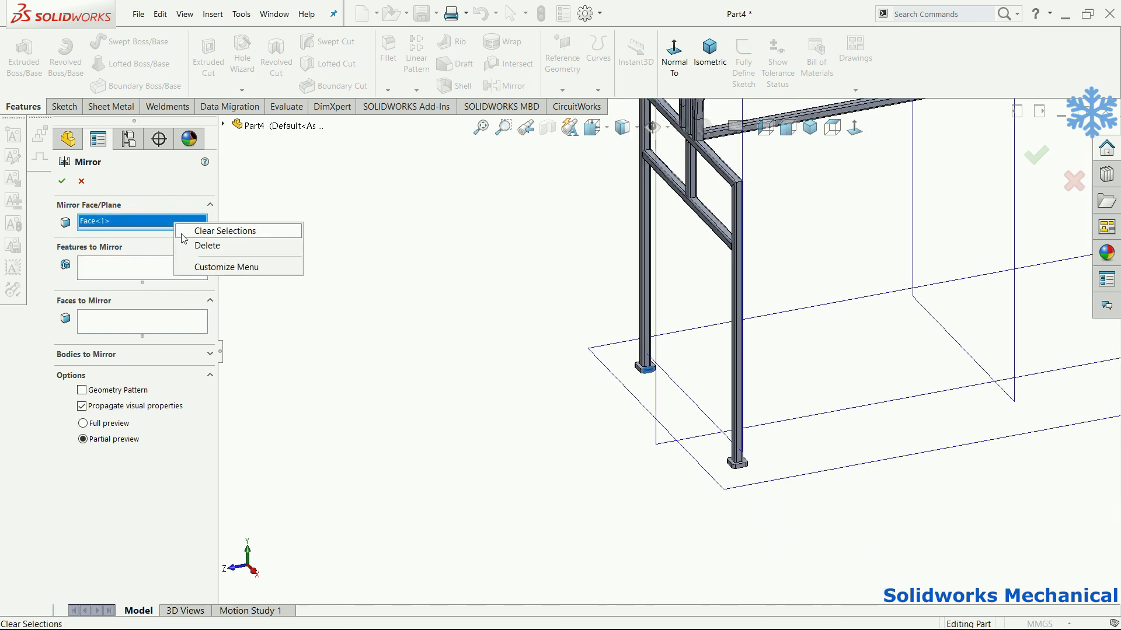
{"action": "left_click", "coordinate": [184, 233]}
{"action": "left_click", "coordinate": [133, 274]}
{"action": "scroll", "coordinate": [764, 477], "scroll_direction": "down", "scroll_amount": 5}
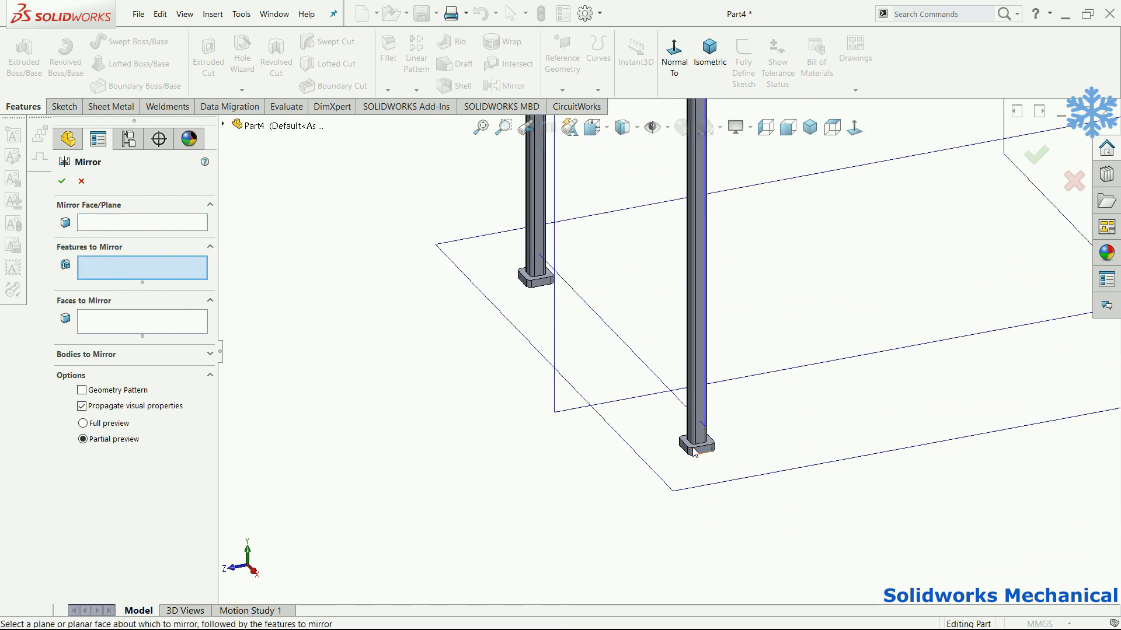
{"action": "left_click", "coordinate": [700, 441]}
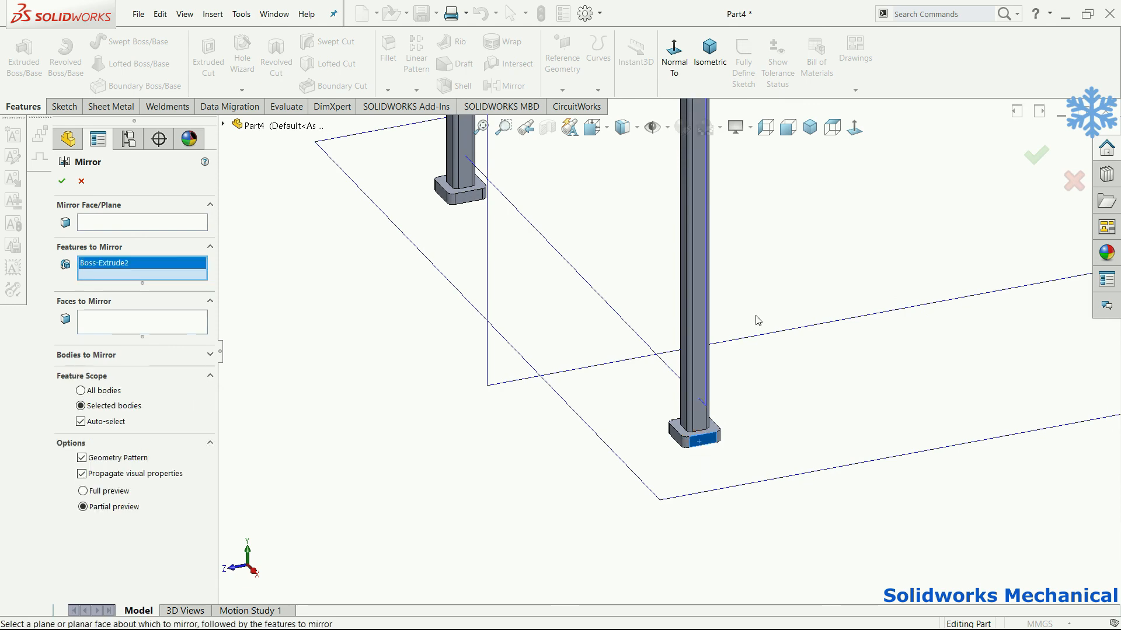
Step: Mirror the foot plates about Plane4 at the table's mid-length and accept the feature
{"action": "key", "text": "f"}
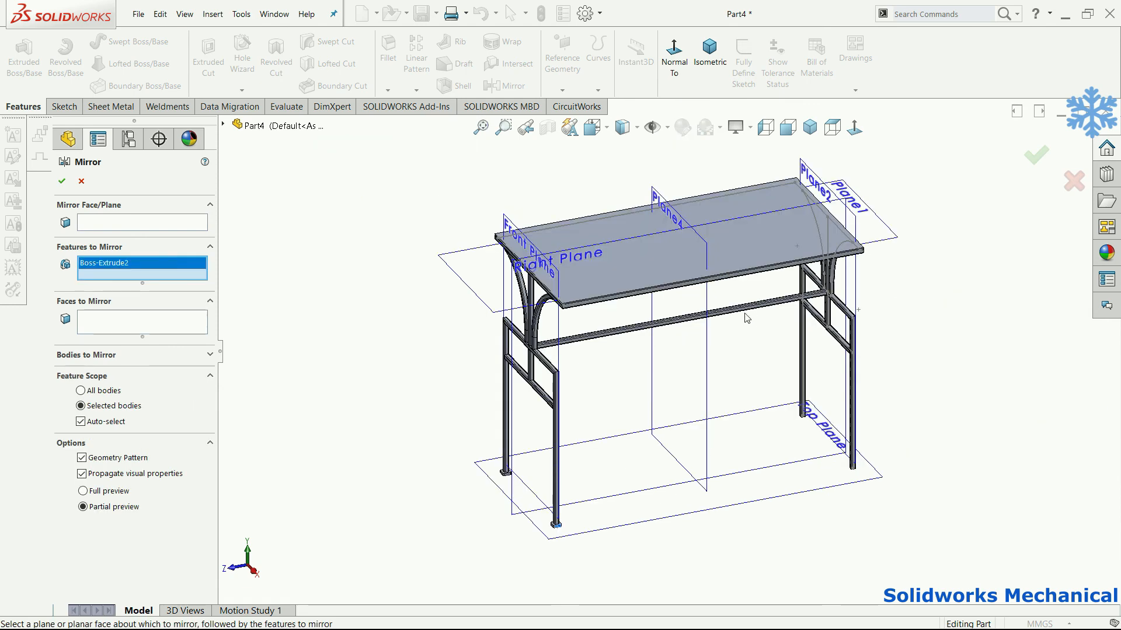
{"action": "left_click", "coordinate": [170, 219]}
{"action": "scroll", "coordinate": [646, 230], "scroll_direction": "down", "scroll_amount": 3}
{"action": "left_click", "coordinate": [732, 288]}
{"action": "scroll", "coordinate": [833, 218], "scroll_direction": "up", "scroll_amount": 3}
{"action": "left_click", "coordinate": [1037, 155]}
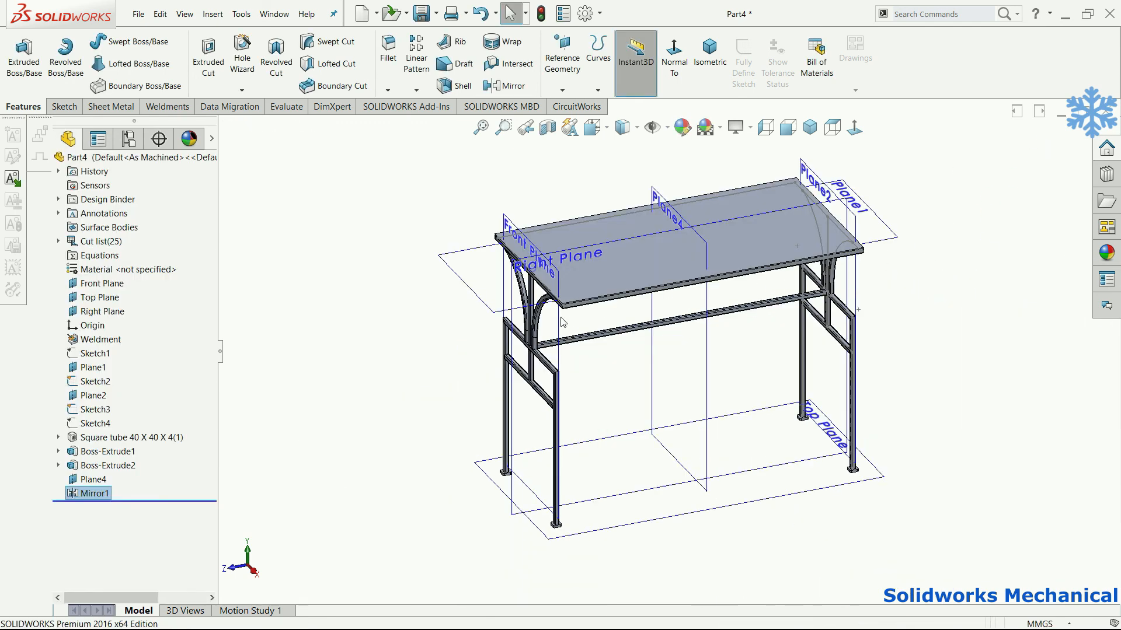
Step: Edit the profile sketch of the square tube members, set its outer size to 60 mm and exit the sketch
{"action": "scroll", "coordinate": [570, 317], "scroll_direction": "down", "scroll_amount": 5}
{"action": "left_click", "coordinate": [486, 382]}
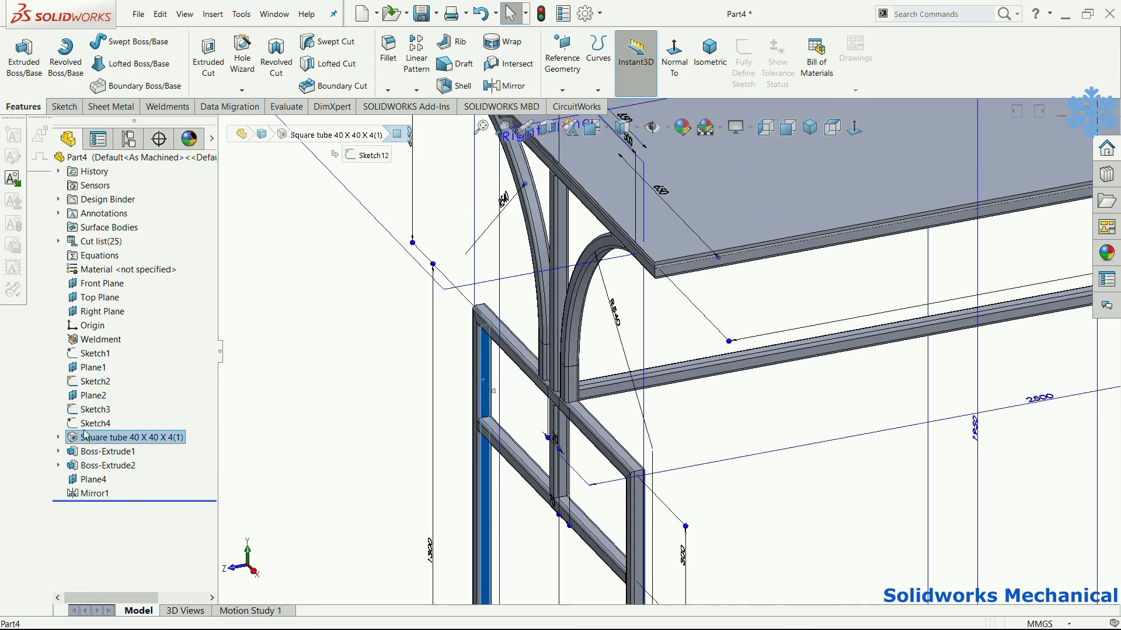
{"action": "left_click", "coordinate": [59, 438]}
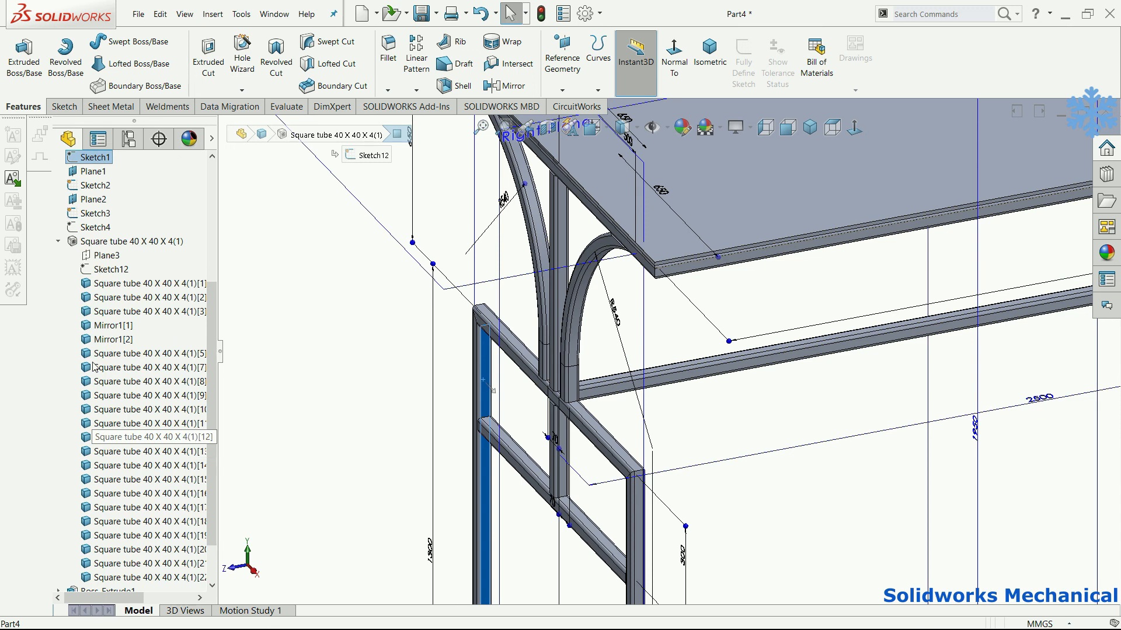
{"action": "left_click", "coordinate": [111, 270]}
{"action": "left_click", "coordinate": [116, 250]}
{"action": "left_click", "coordinate": [854, 128]}
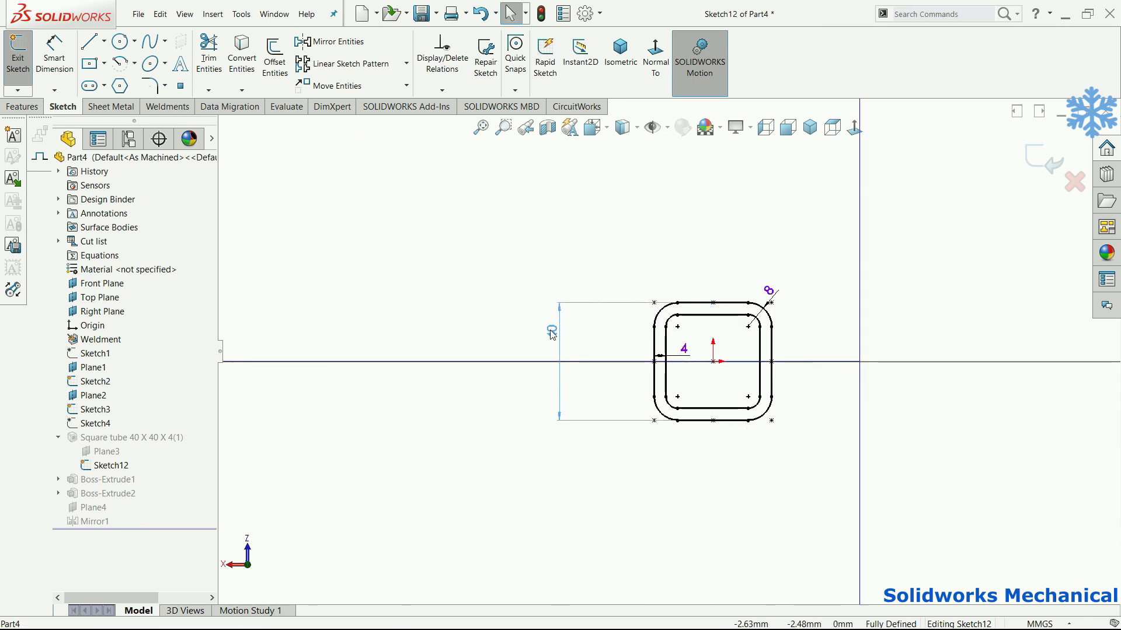
{"action": "double_click", "coordinate": [551, 326]}
{"action": "type", "text": "60"}
{"action": "key", "text": "Return"}
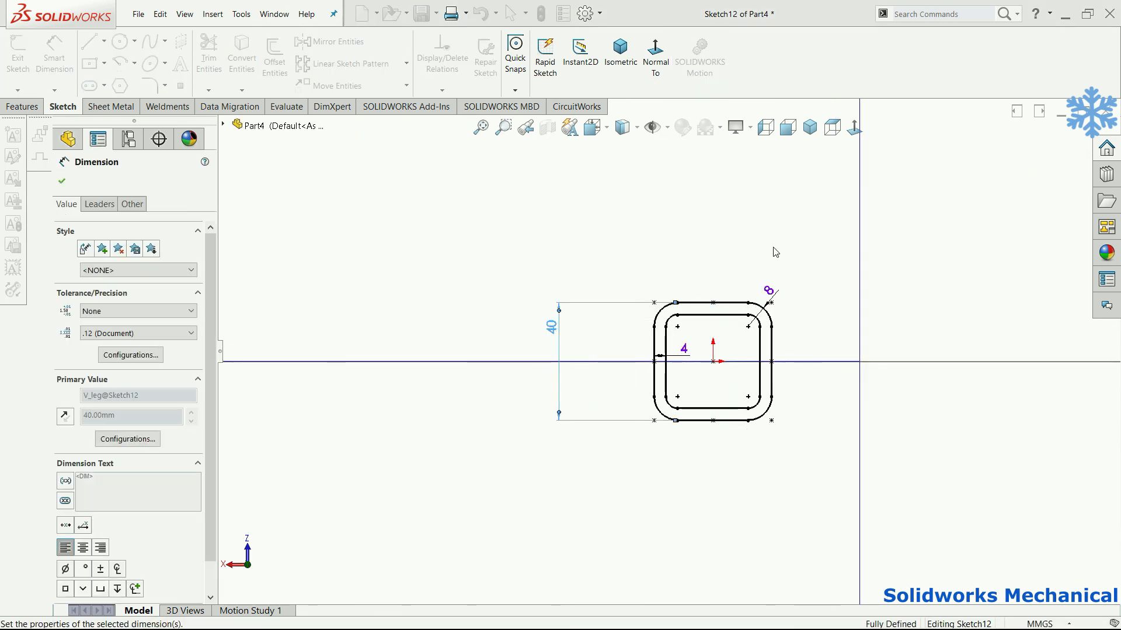
{"action": "left_click", "coordinate": [1039, 141]}
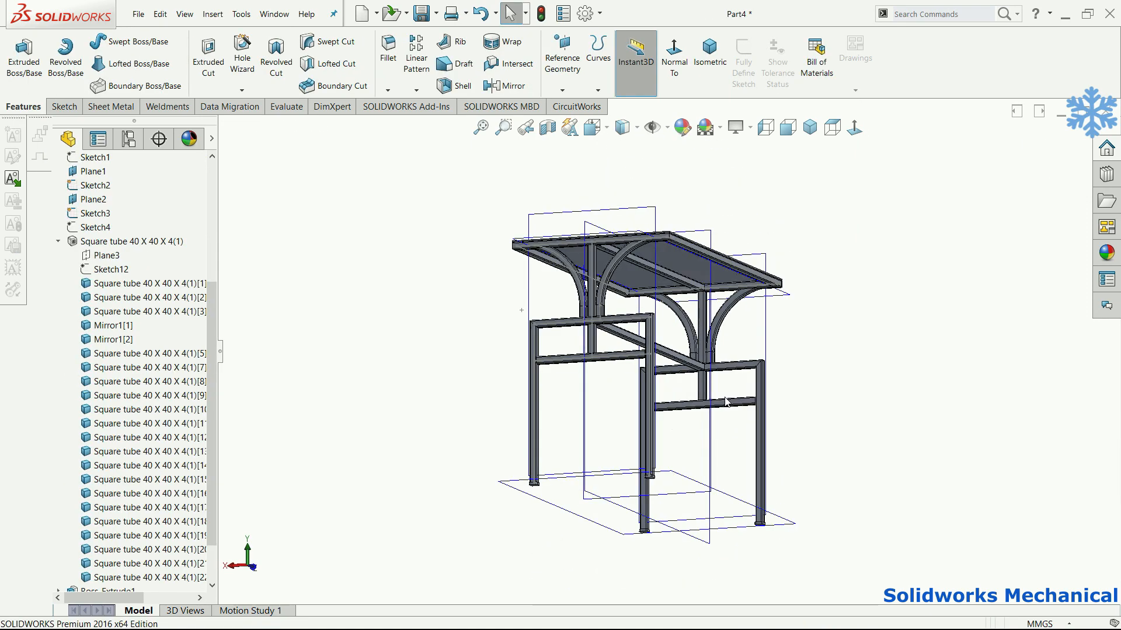
Step: Examine the rebuilt table frame from several sides, checking the legs, foot plates, curved braces and underside of the top
{"action": "middle_click_drag", "start_coordinate": [638, 345], "coordinate": [606, 426]}
{"action": "scroll", "coordinate": [606, 430], "scroll_direction": "up", "scroll_amount": 5}
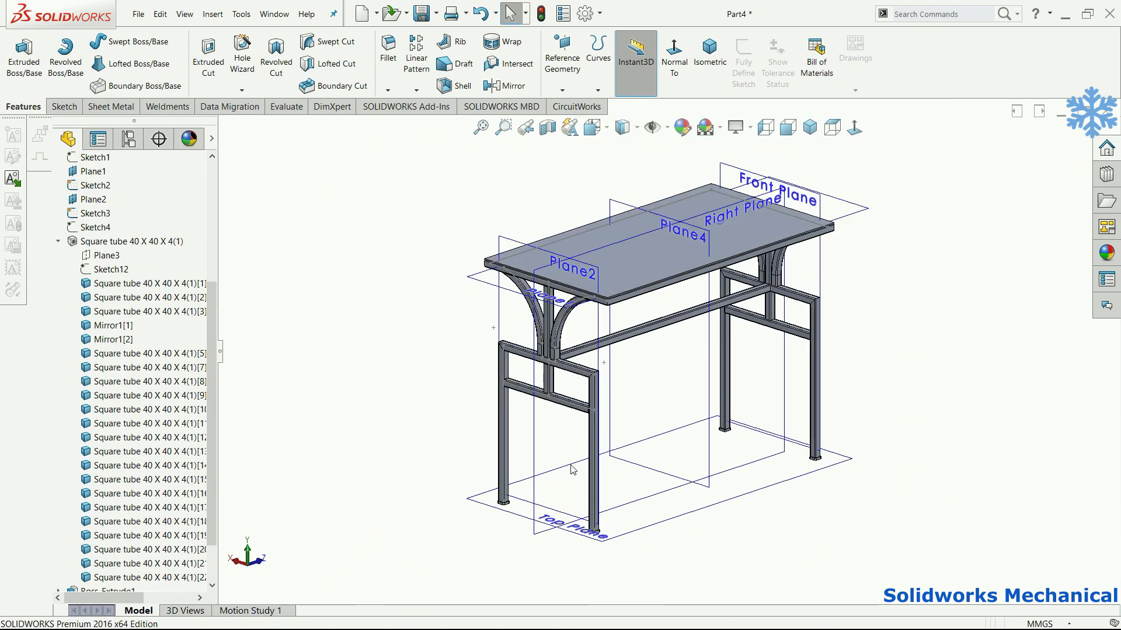
{"action": "scroll", "coordinate": [671, 540], "scroll_direction": "down", "scroll_amount": 8}
{"action": "scroll", "coordinate": [719, 438], "scroll_direction": "up", "scroll_amount": 5}
{"action": "middle_click_drag", "start_coordinate": [758, 328], "coordinate": [689, 300]}
{"action": "left_click", "coordinate": [767, 128]}
{"action": "scroll", "coordinate": [813, 292], "scroll_direction": "up", "scroll_amount": 5}
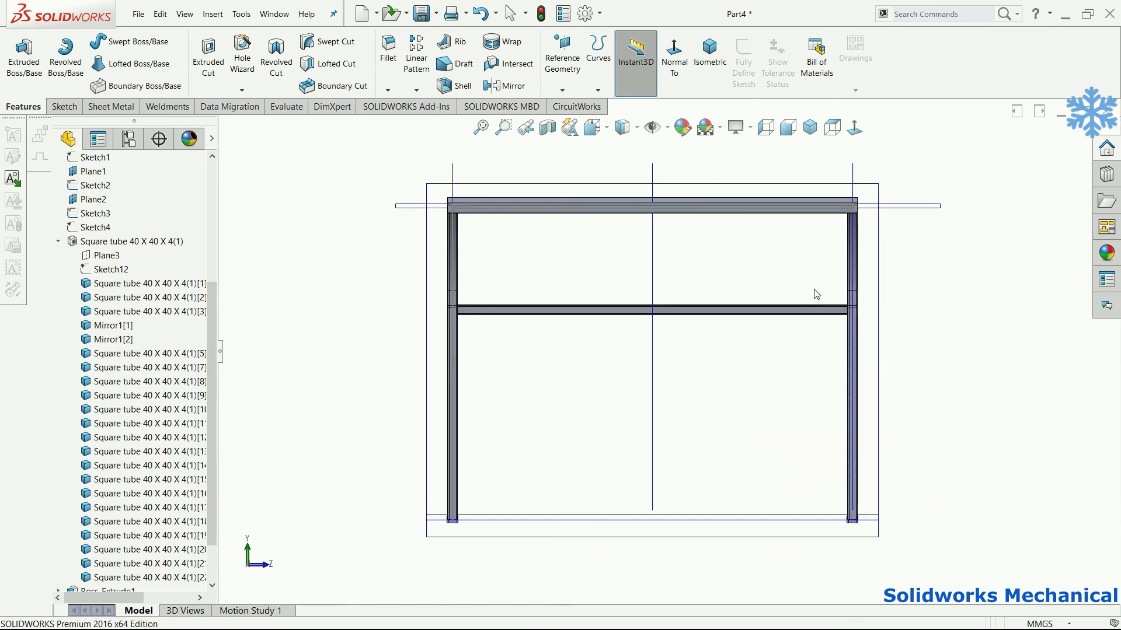
{"action": "middle_click_drag", "start_coordinate": [813, 295], "coordinate": [699, 366]}
{"action": "scroll", "coordinate": [659, 337], "scroll_direction": "down", "scroll_amount": 3}
{"action": "scroll", "coordinate": [699, 366], "scroll_direction": "up", "scroll_amount": 4}
{"action": "scroll", "coordinate": [636, 406], "scroll_direction": "down", "scroll_amount": 5}
{"action": "middle_click_drag", "start_coordinate": [635, 407], "coordinate": [642, 356]}
{"action": "scroll", "coordinate": [642, 356], "scroll_direction": "up", "scroll_amount": 2}
{"action": "scroll", "coordinate": [973, 295], "scroll_direction": "down", "scroll_amount": 1}
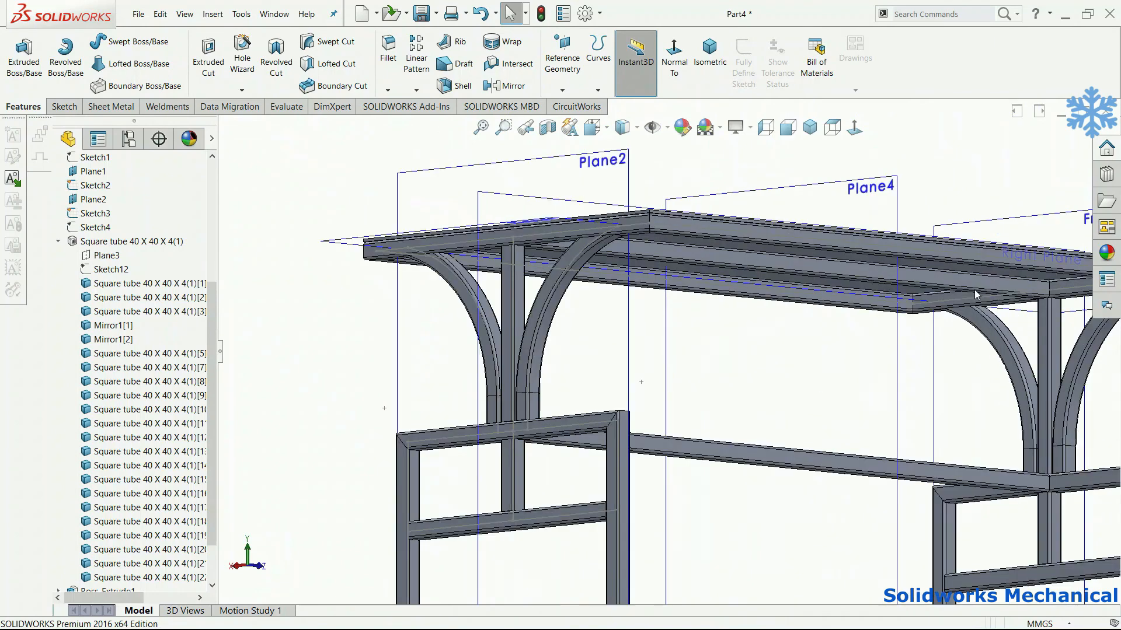
Step: Try different background scenes for the model display and keep the last one applied
{"action": "left_click", "coordinate": [719, 132]}
{"action": "left_click", "coordinate": [670, 363]}
{"action": "left_click", "coordinate": [719, 129]}
{"action": "left_click", "coordinate": [782, 364]}
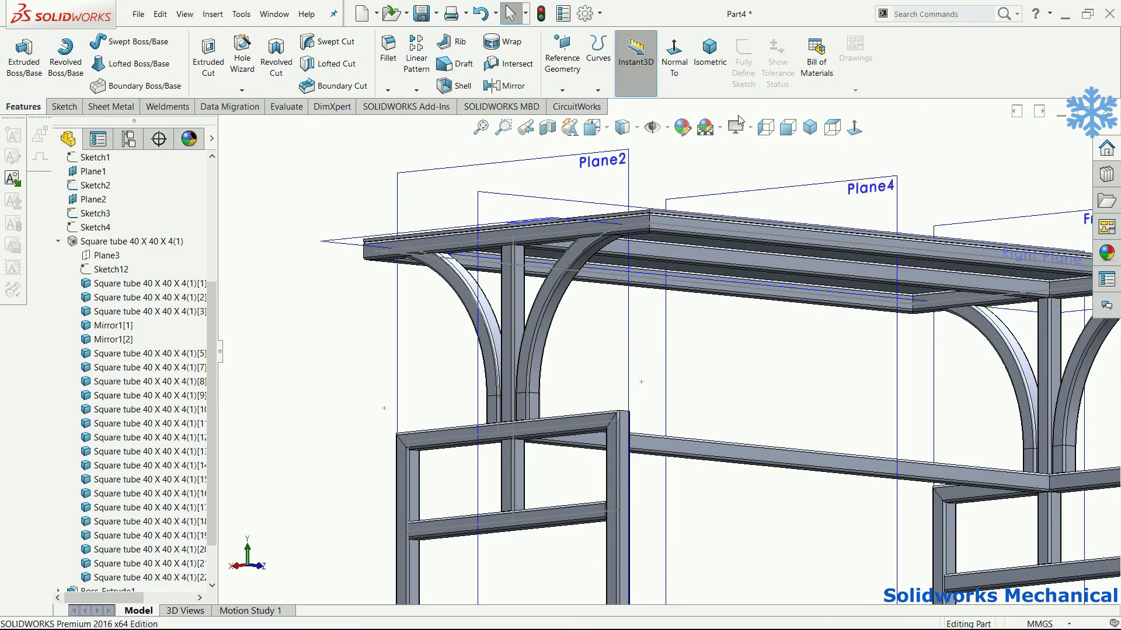
{"action": "scroll", "coordinate": [750, 258], "scroll_direction": "up", "scroll_amount": 4}
{"action": "scroll", "coordinate": [645, 298], "scroll_direction": "down", "scroll_amount": 5}
{"action": "middle_click_drag", "start_coordinate": [689, 289], "coordinate": [734, 414]}
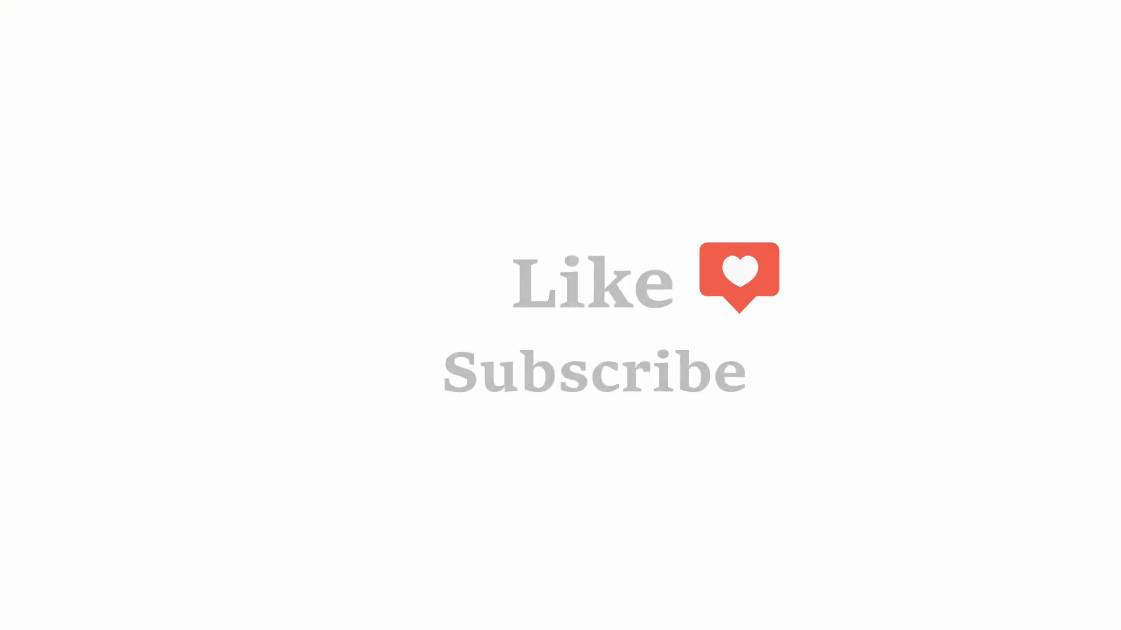